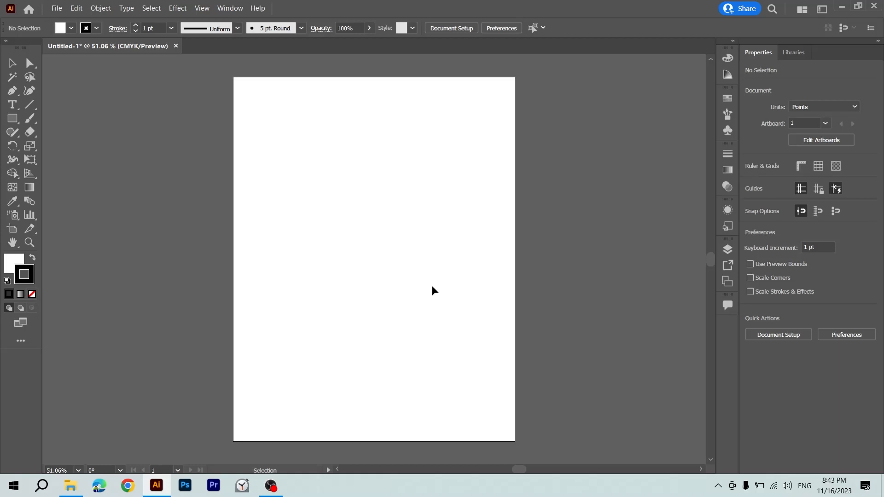
Draw an angular open path of straight segments with the Pen tool, including a right-hand point, a stepped inner cutout and a flat lower-left foot.
key("ctrl+plus")
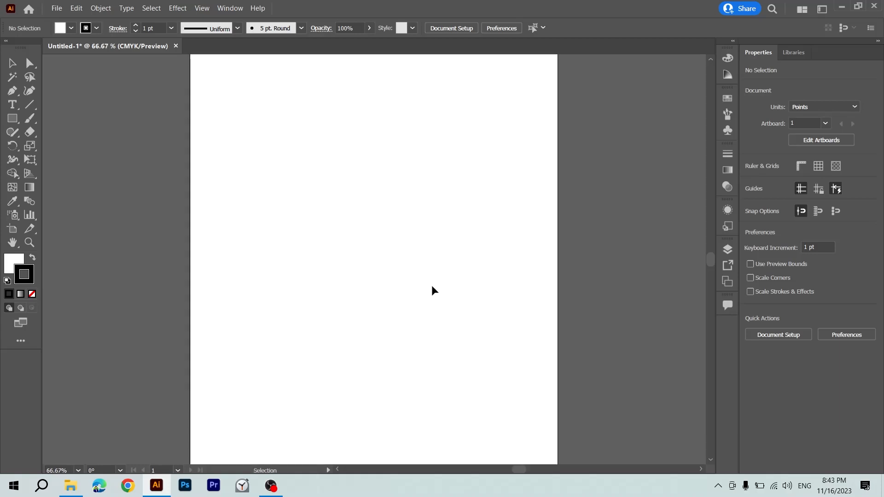
key("p")
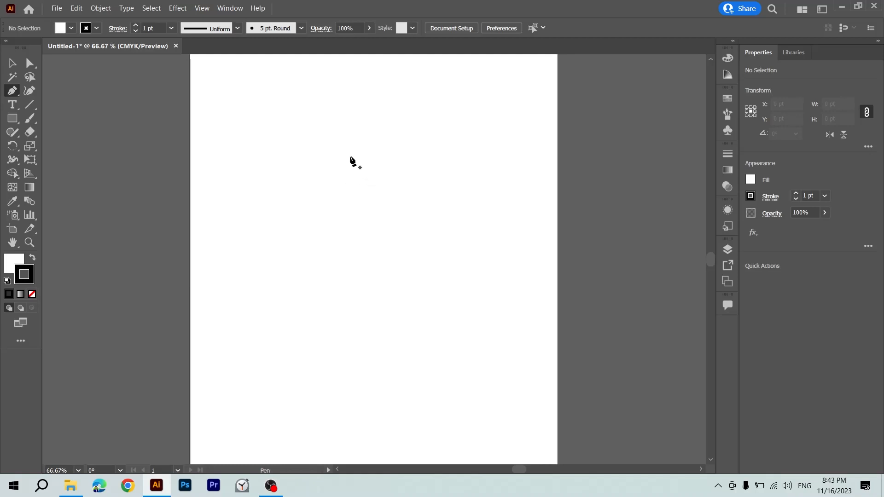
left_click(311, 155)
left_click(437, 155, "shift")
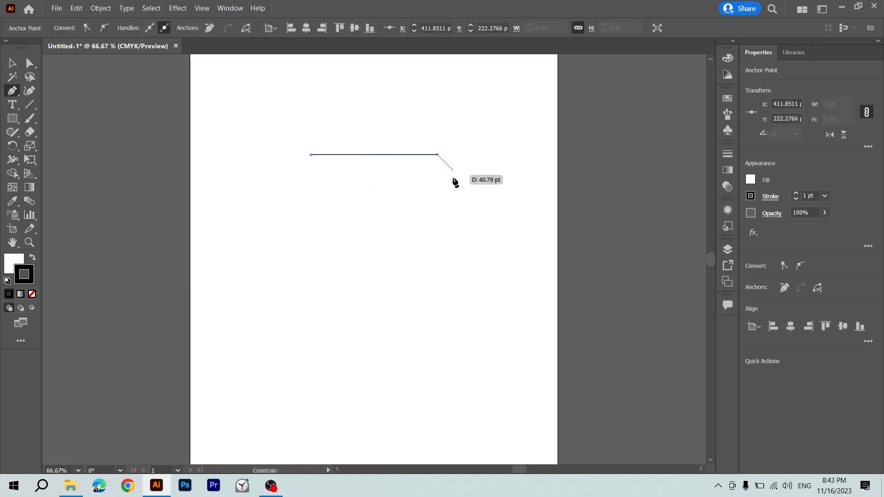
left_click(491, 209, "shift")
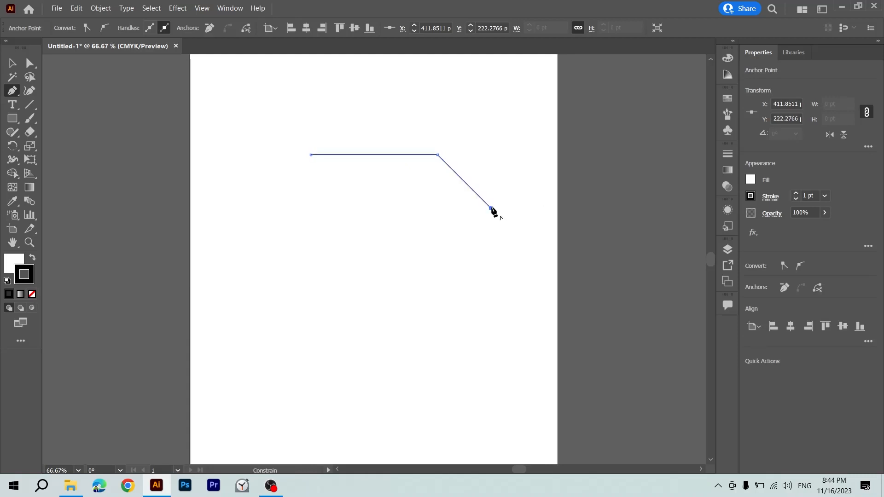
left_click(447, 252, "shift")
left_click(498, 252, "shift")
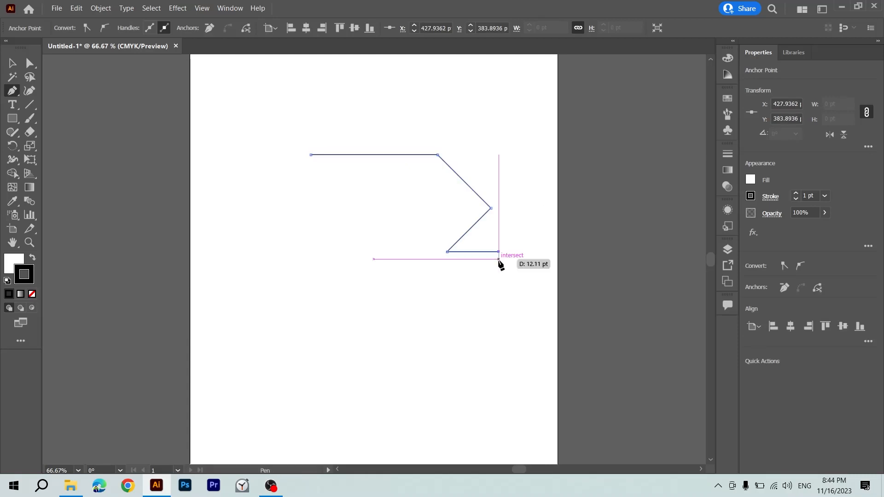
left_click(499, 276, "shift")
left_click(374, 276, "shift")
left_click(374, 230, "shift")
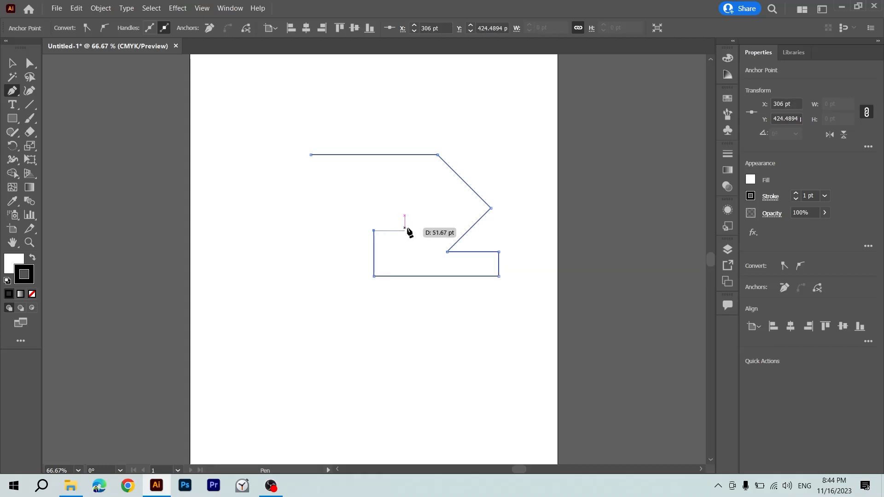
left_click(408, 230, "shift")
left_click(407, 208, "shift")
left_click(341, 208, "shift")
left_click(341, 286, "shift")
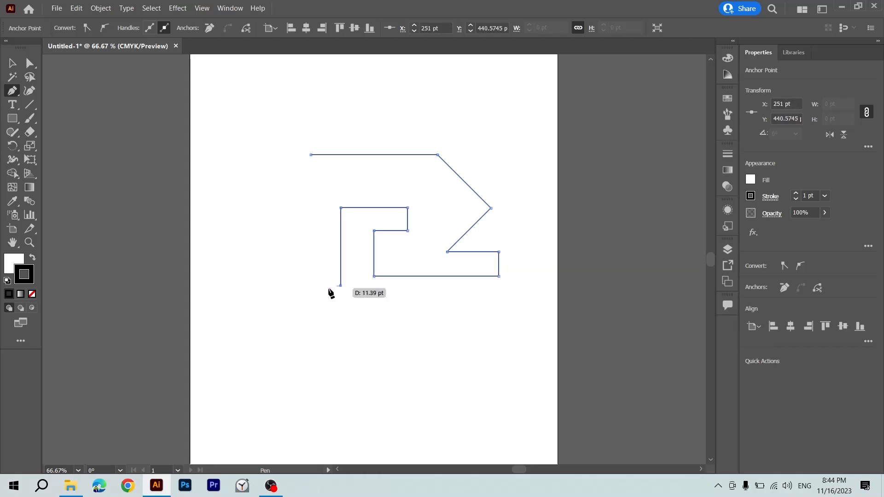
left_click(270, 286, "shift")
Close the path at its starting point with a curved left side, leaving the finished shape deselected.
left_click(310, 156)
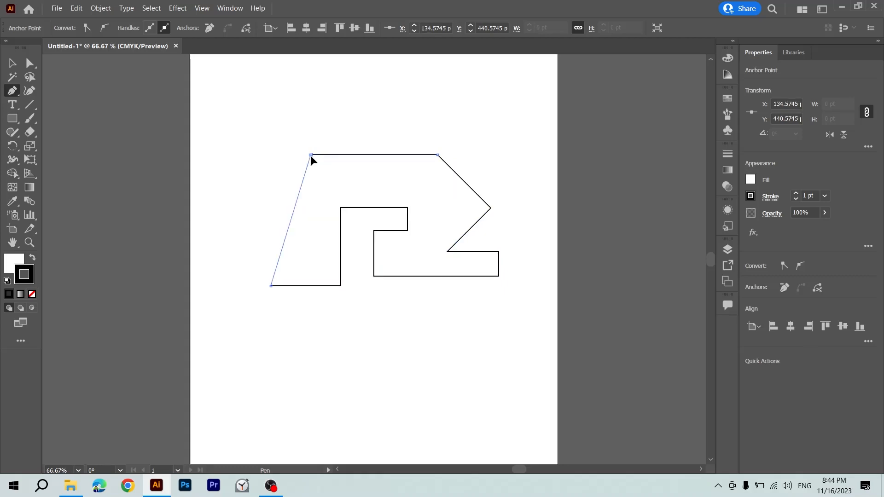
left_click_drag(310, 156, 392, 148)
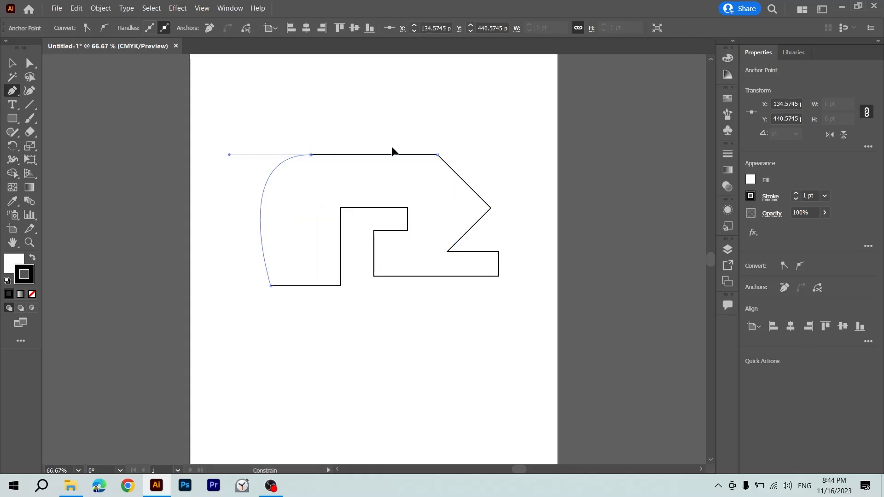
key("v")
left_click(433, 130)
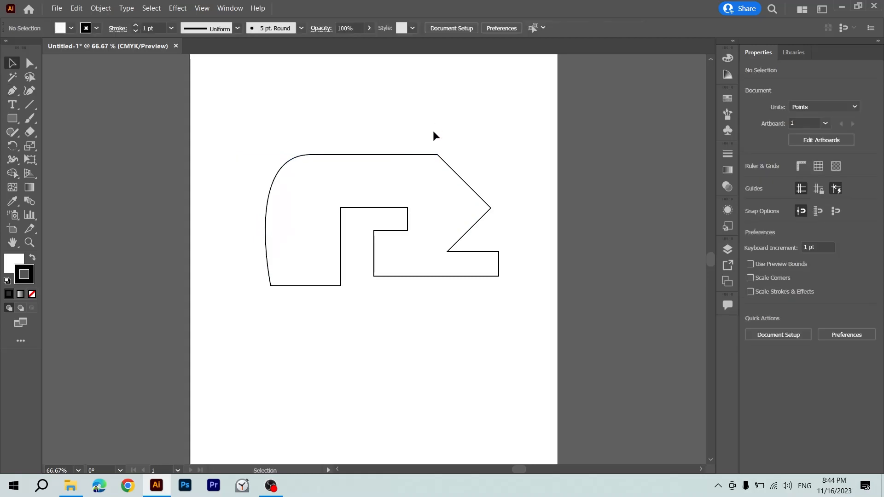
Move the whole closed shape about 34 pt horizontally to the left on the artboard.
left_click(383, 198)
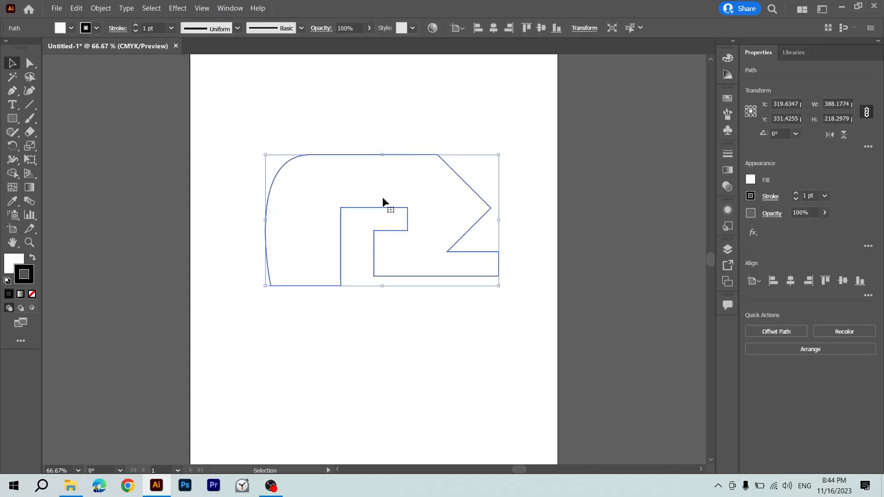
left_click(410, 143)
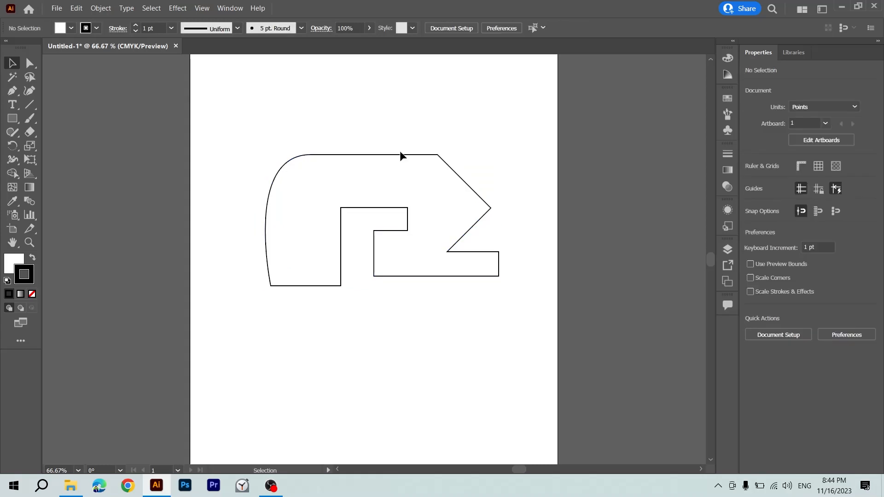
left_click(399, 155)
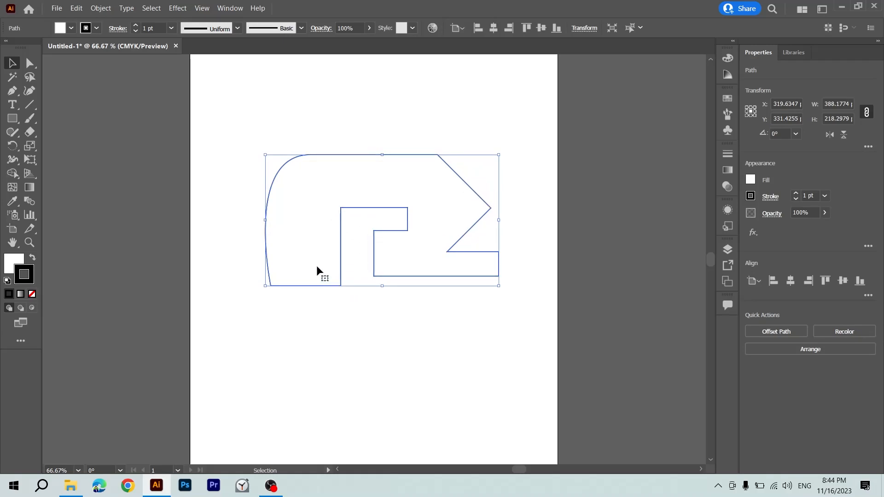
key("ctrl+equal")
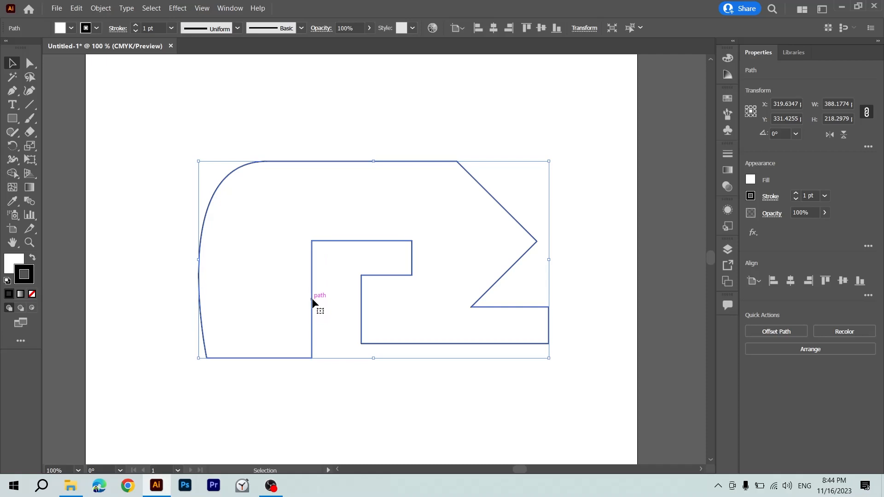
left_click_drag(303, 300, 272, 300)
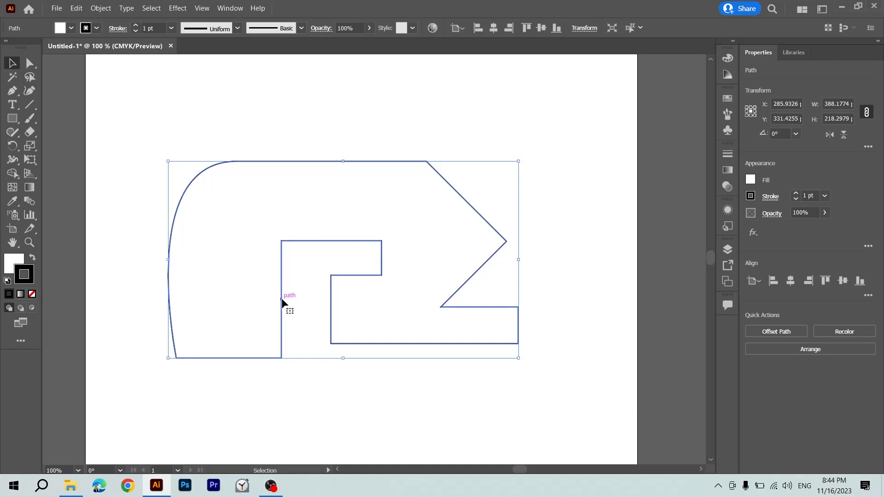
Examine the individual anchor points at the two ends of the shape's left inner vertical edge using Direct Selection.
key("a")
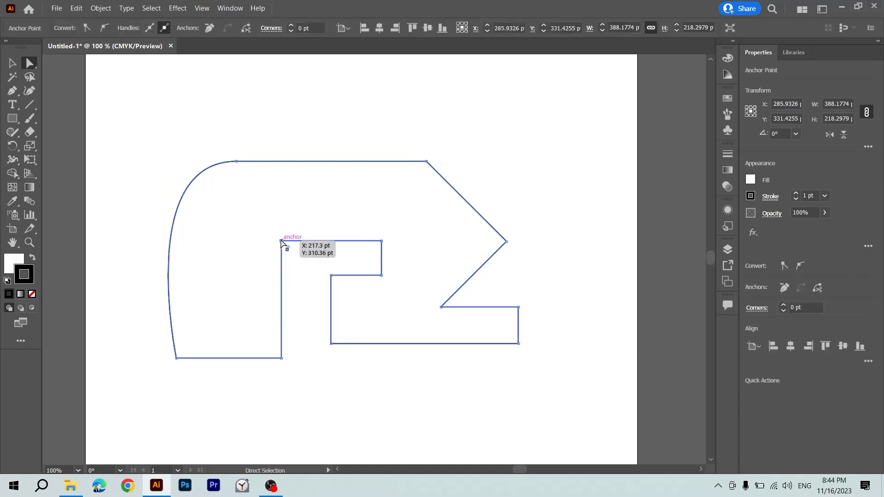
left_click(281, 243)
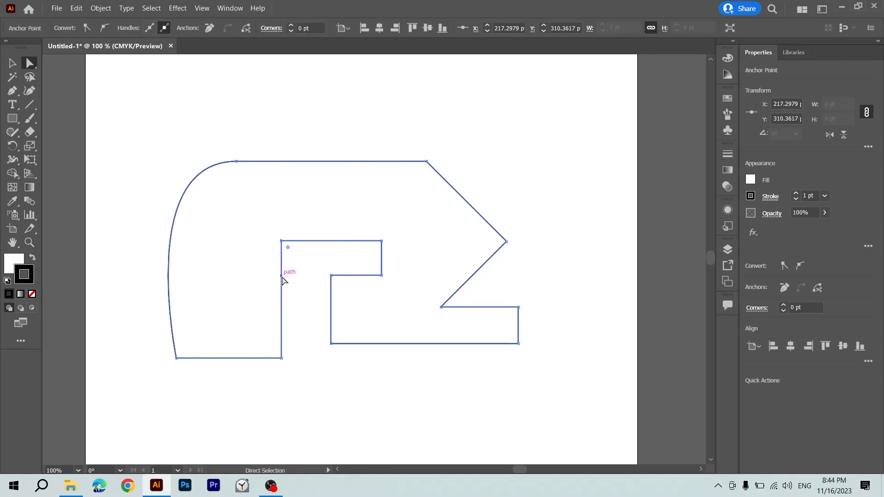
left_click(282, 358)
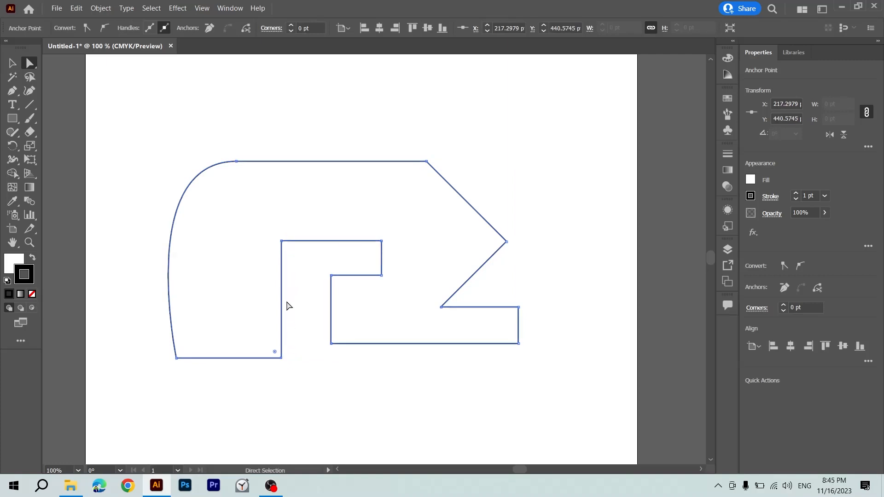
left_click(282, 241)
Add an anchor point midway along the shape's left inner vertical edge and return to the Pen tool.
left_click(17, 97)
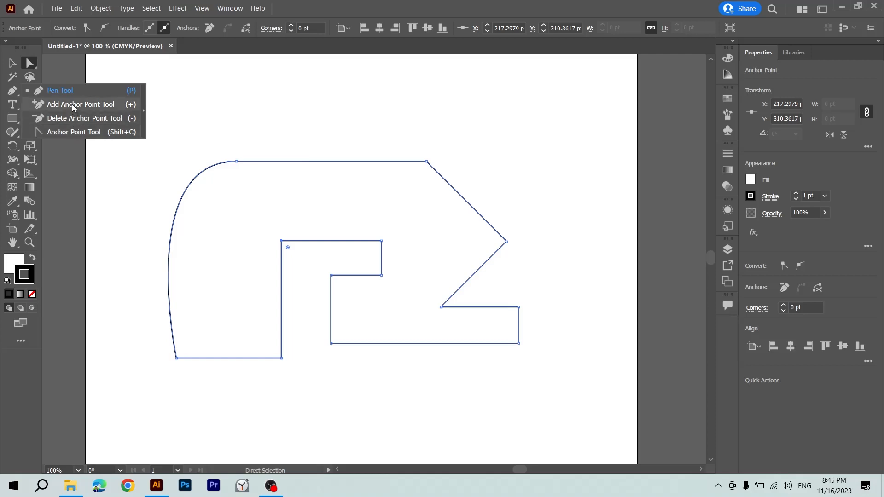
left_click(131, 106)
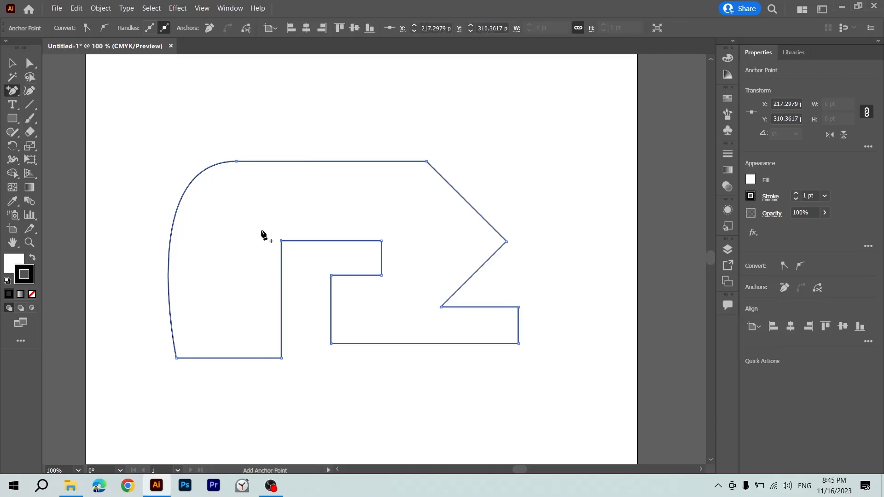
left_click(281, 299)
left_click(10, 90)
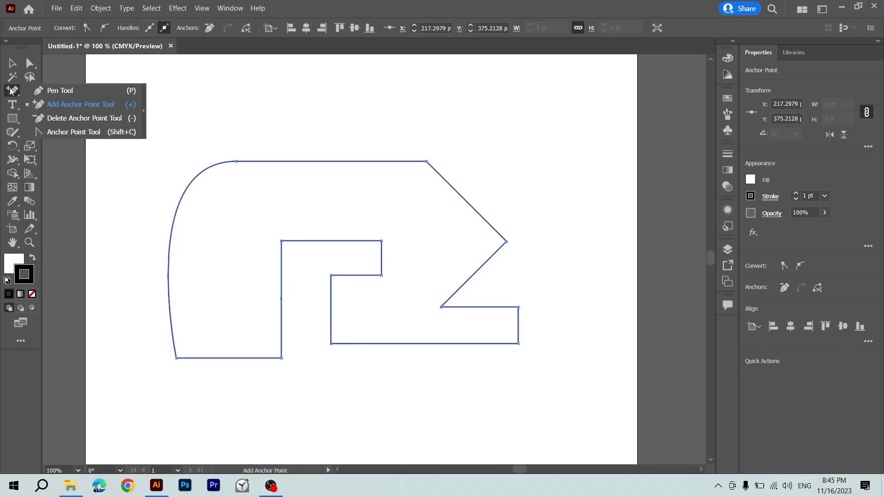
left_click(33, 90)
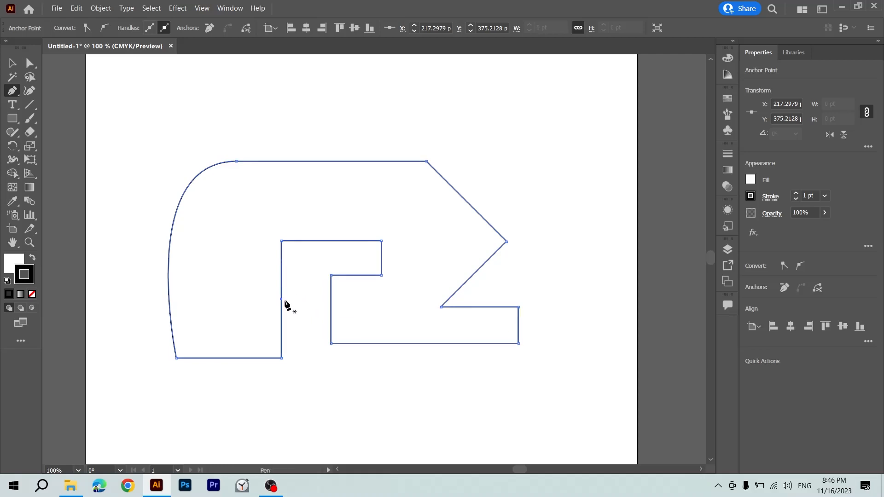
Pull the added anchor point on the inner vertical edge to the left to form a V-shaped notch, and deselect the shape.
left_click(31, 63)
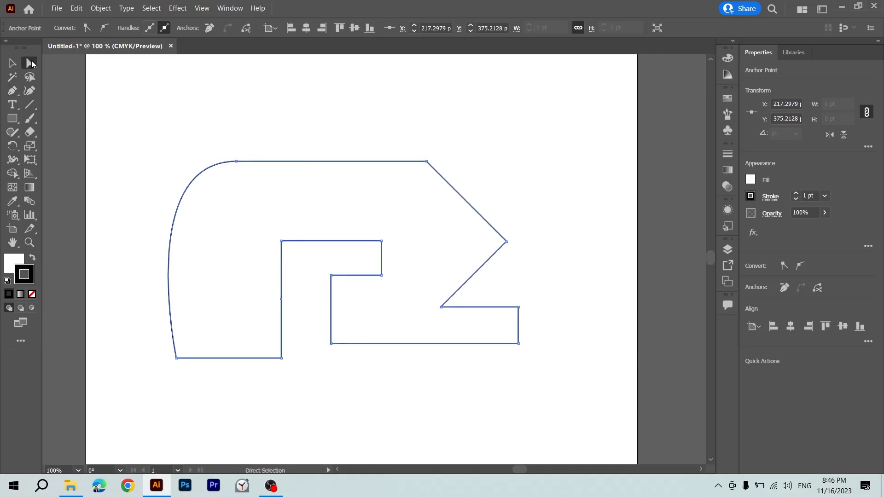
left_click(308, 289)
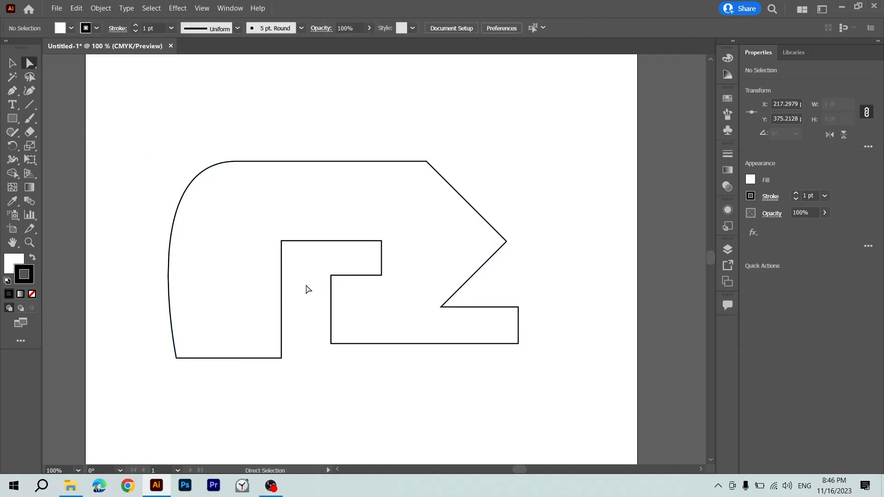
left_click_drag(110, 124, 569, 427)
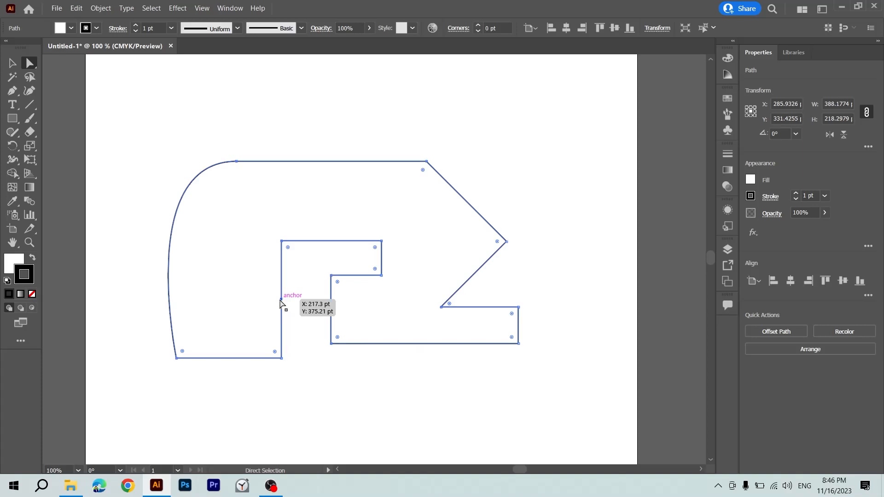
left_click_drag(280, 300, 234, 296)
left_click(302, 305)
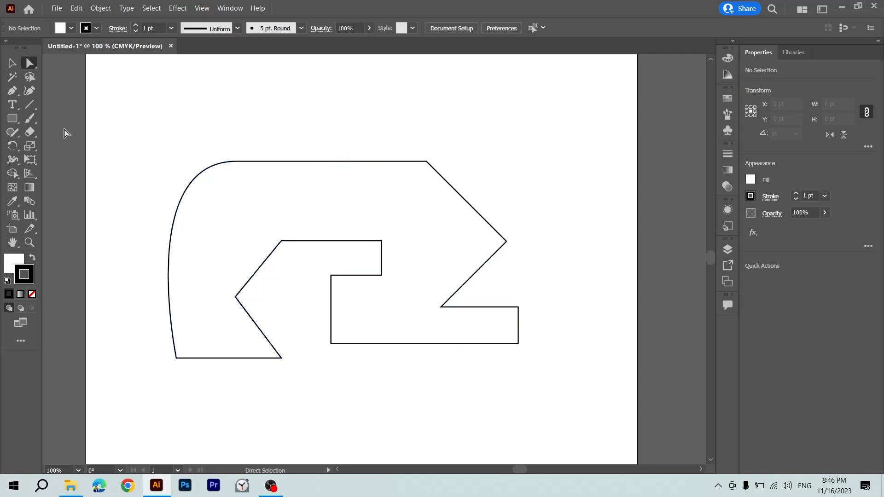
Add an anchor point near the middle of the top edge and pull it down about 35 pt into a shallow V.
right_click(13, 90)
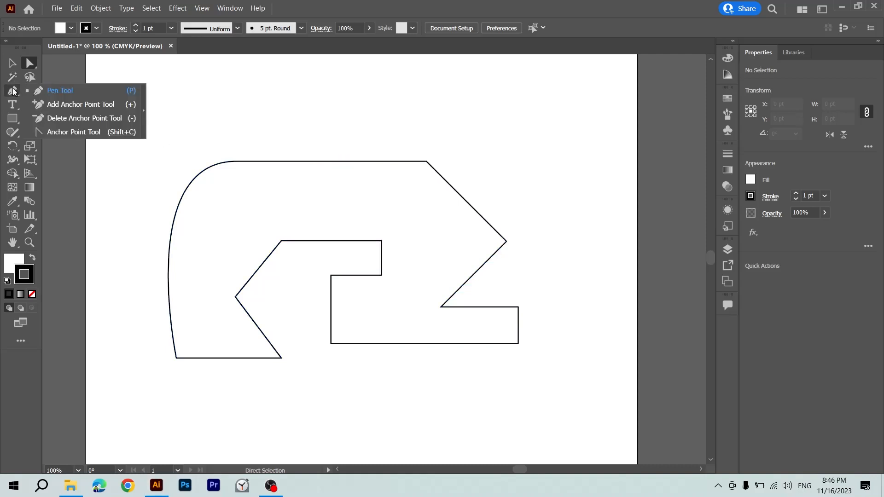
left_click(54, 104)
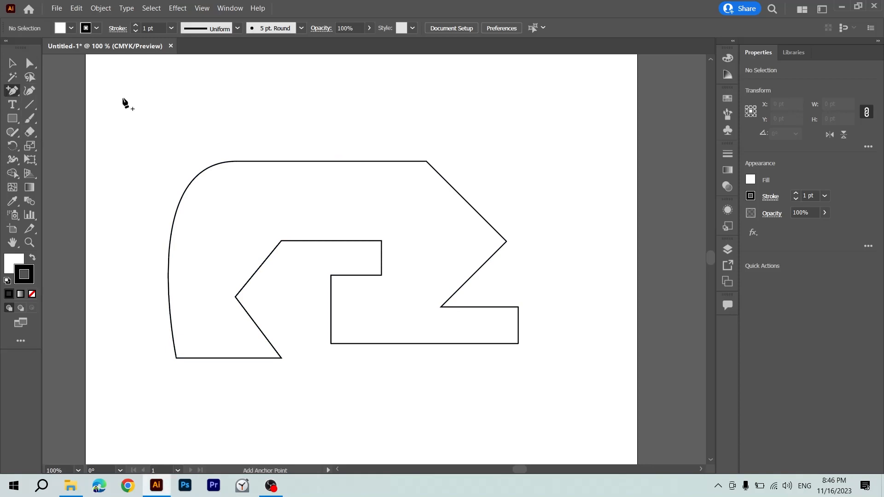
left_click(327, 161)
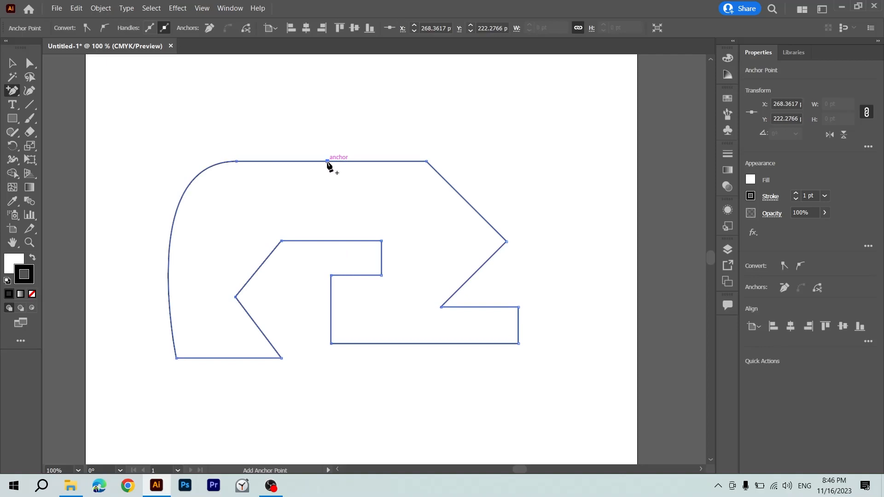
key("a")
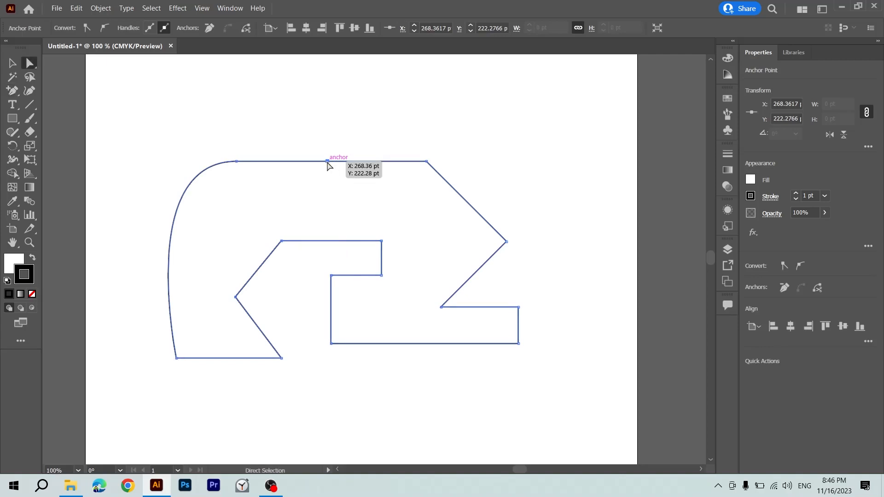
left_click_drag(327, 163, 329, 193)
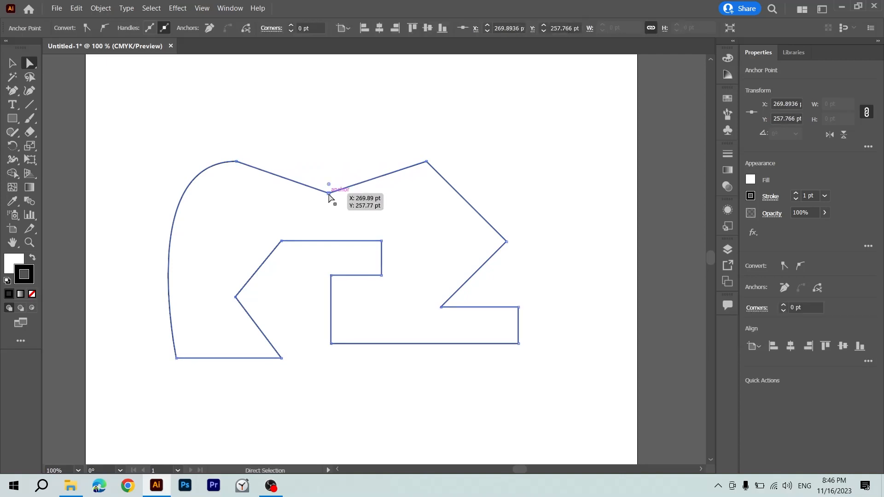
Add an anchor point midway along the upper-right diagonal edge and pull it up and outward into a squared corner.
key("plus")
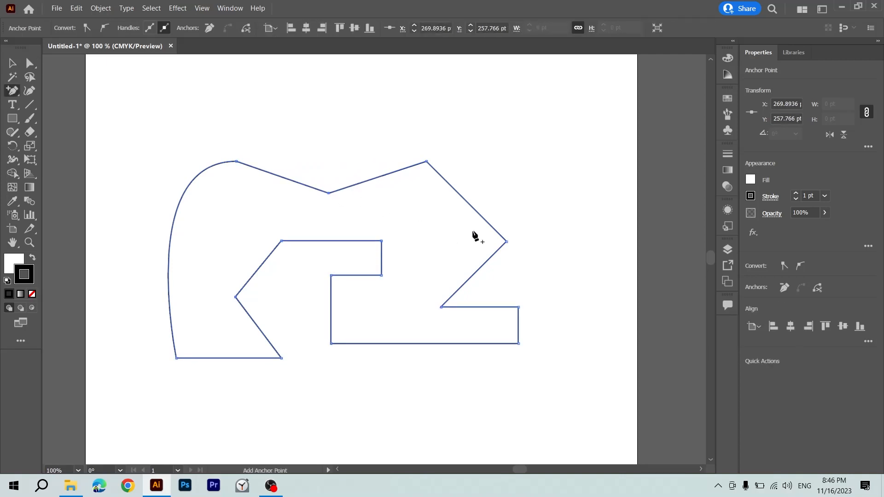
left_click(466, 201)
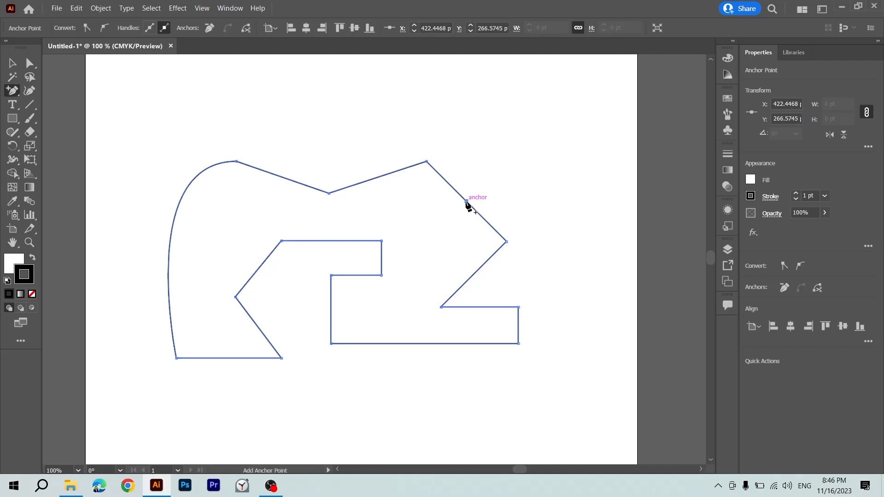
key("a")
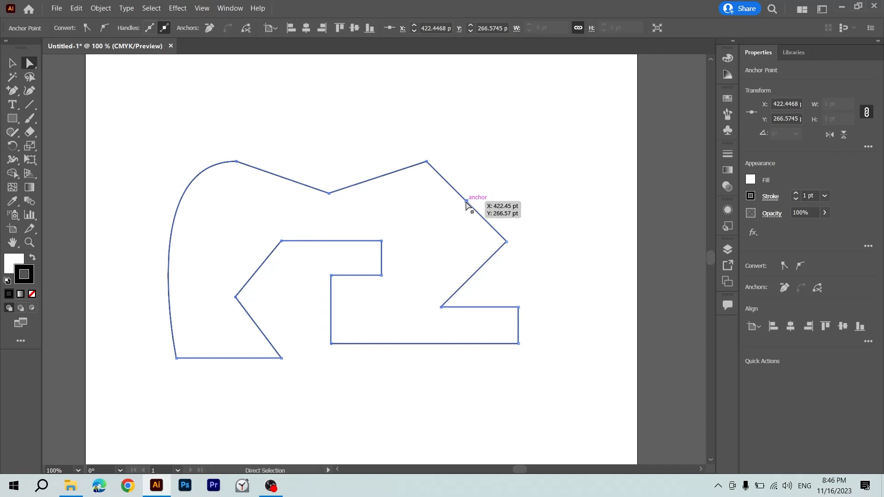
left_click_drag(466, 201, 506, 164)
Select the whole shape and move it about 20 pt to the right and 13 pt down.
left_click(487, 217)
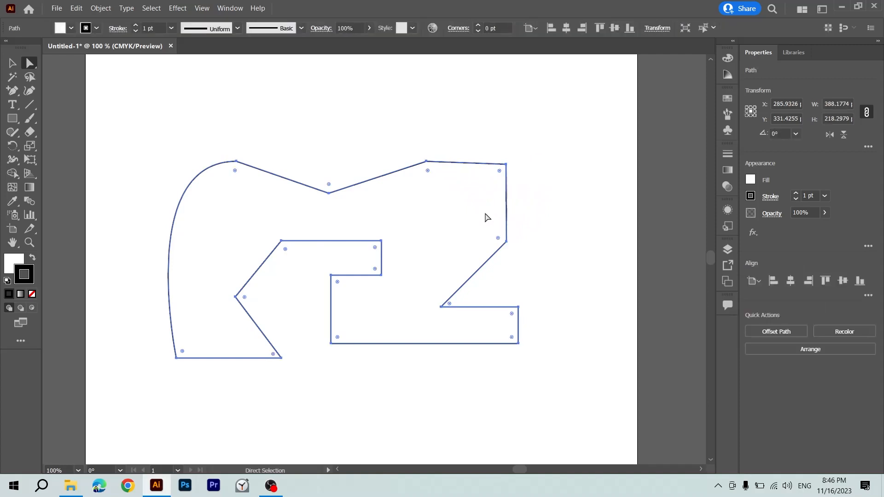
left_click(236, 298)
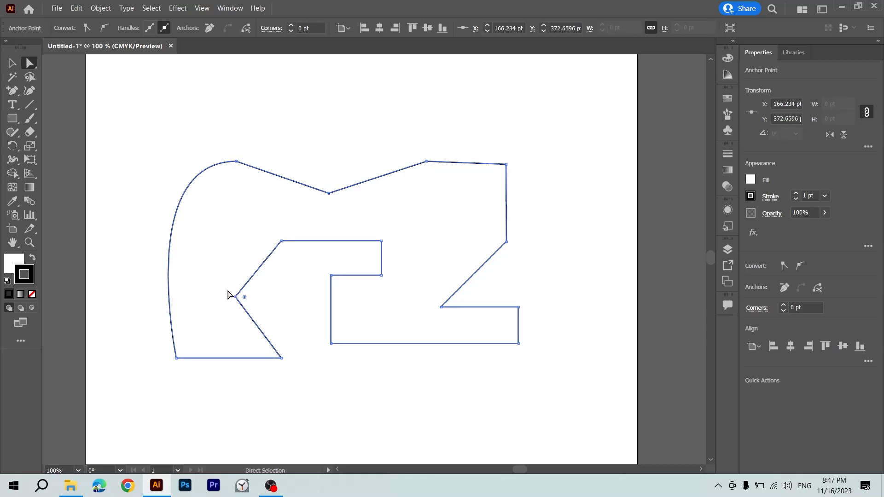
left_click_drag(228, 291, 245, 302)
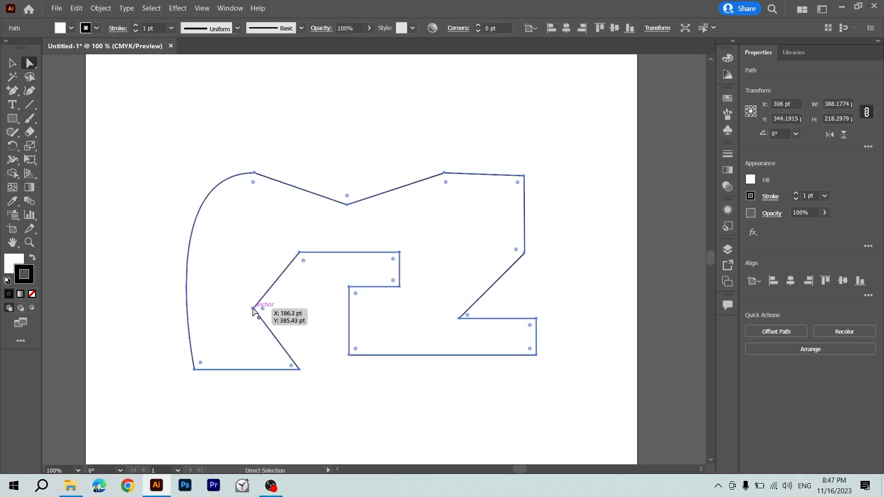
Try deleting the selected anchor point at the tip of the left inner notch, undoing each deletion.
left_click(252, 308)
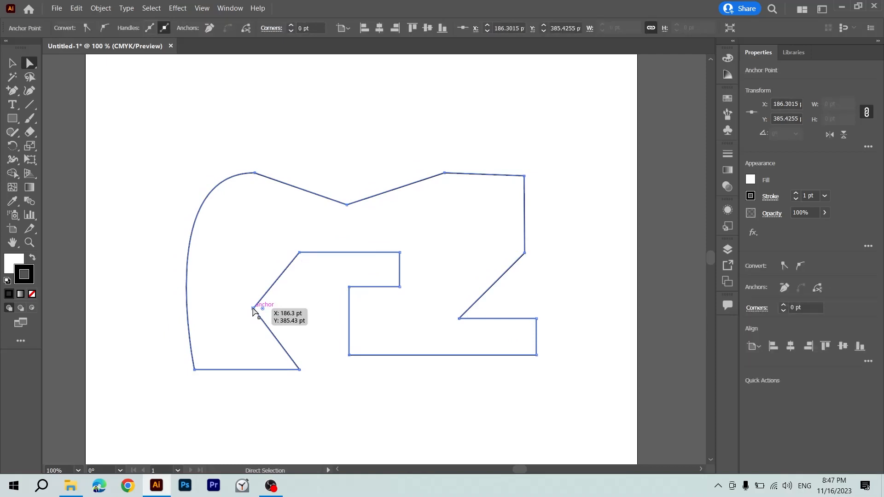
key("Delete")
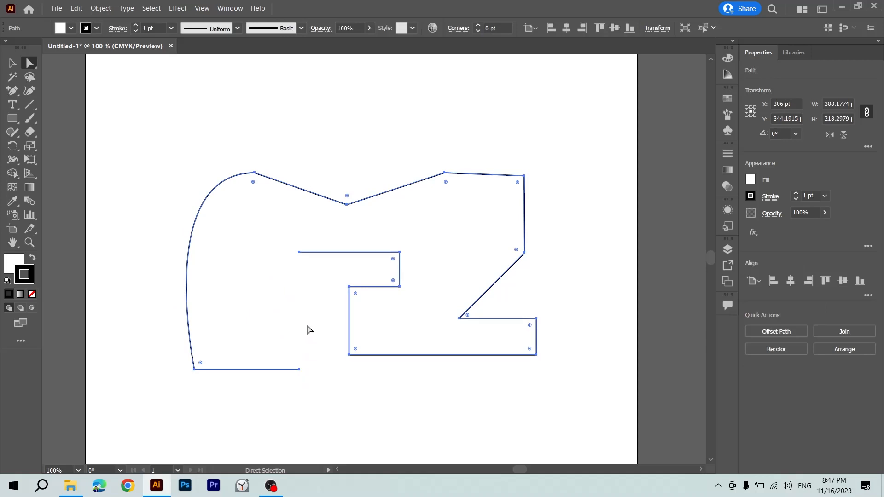
key("v")
key("ctrl+z")
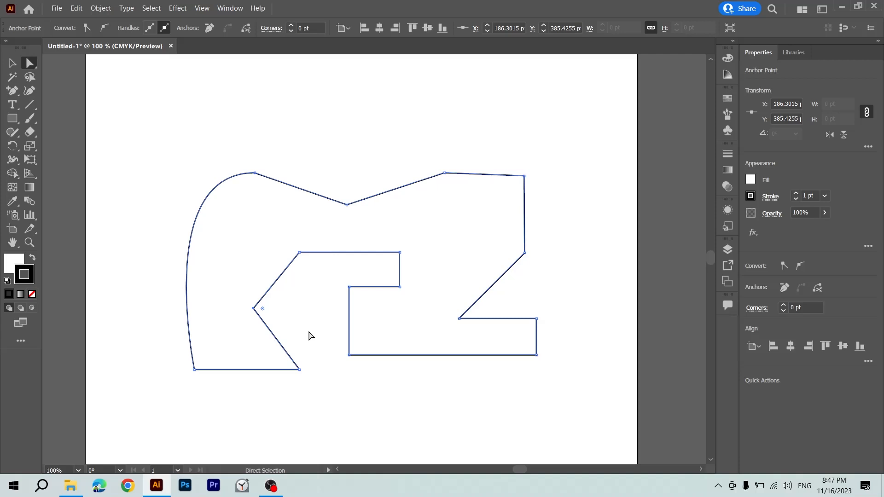
key("Delete")
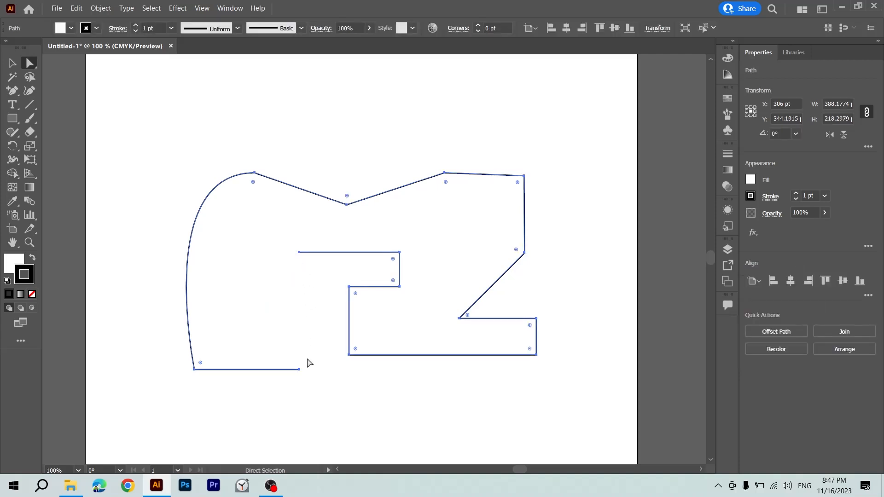
key("ctrl+z")
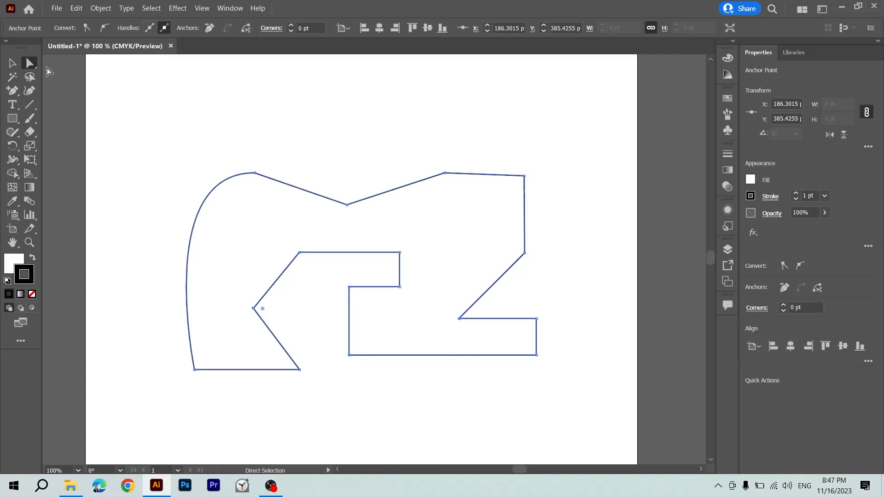
With the Delete Anchor Point tool, remove the tip of the left inner notch and the tip of the top V.
left_click(12, 96)
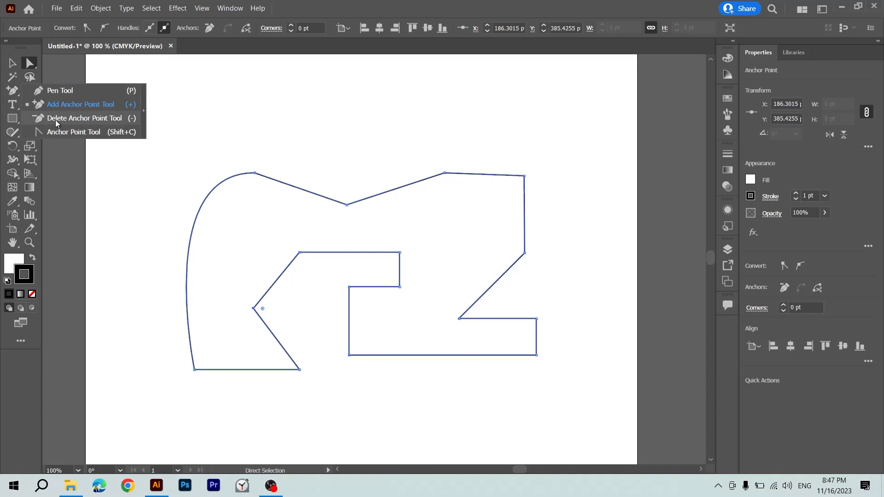
left_click(134, 121)
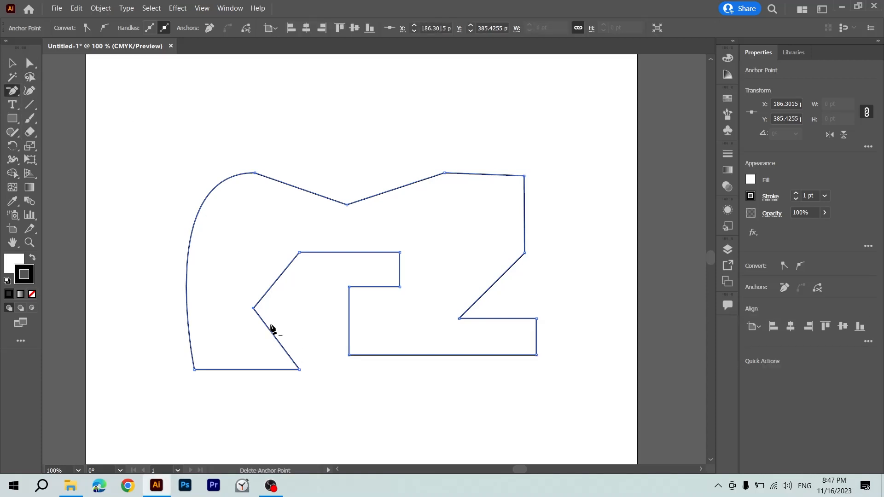
left_click(254, 308)
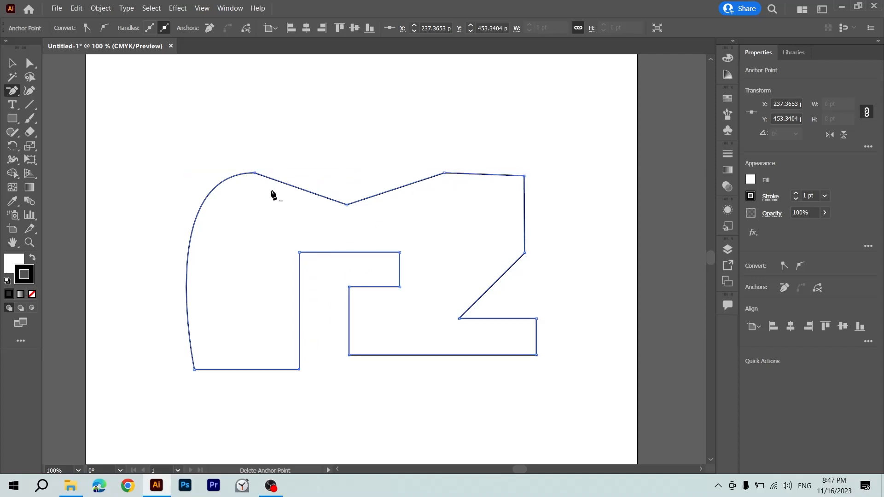
left_click(347, 205)
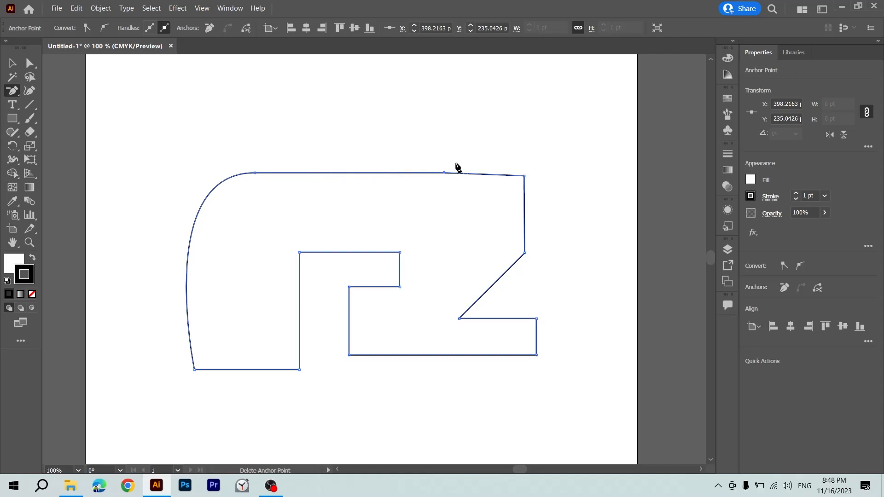
Remove the four anchor points between the top edge and the lower-right block, plus the inner cutout's upper-right corner point.
left_click(460, 319)
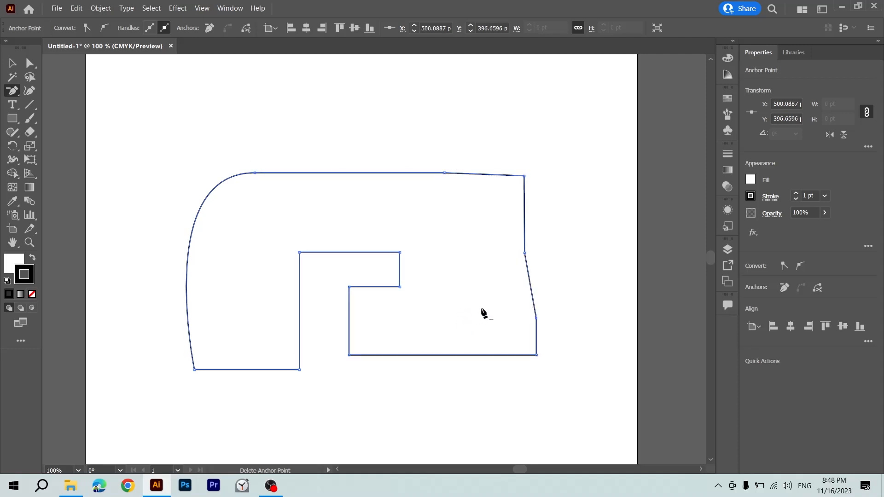
left_click(524, 253)
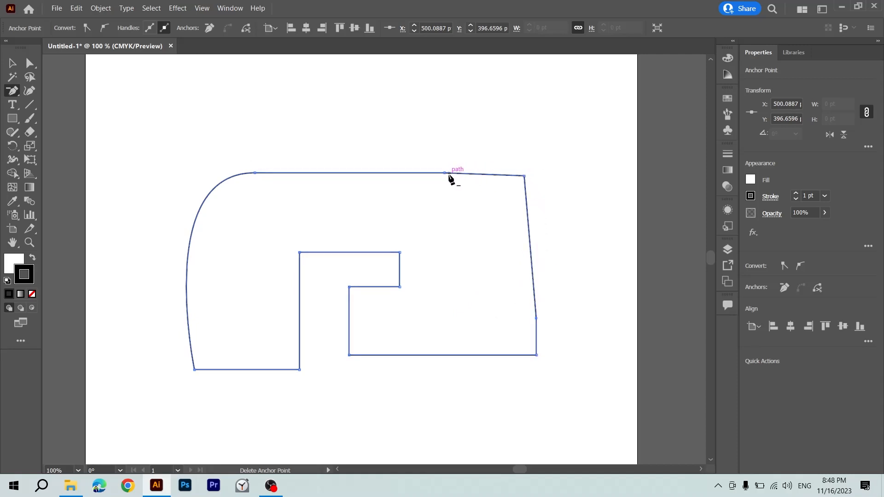
left_click(525, 176)
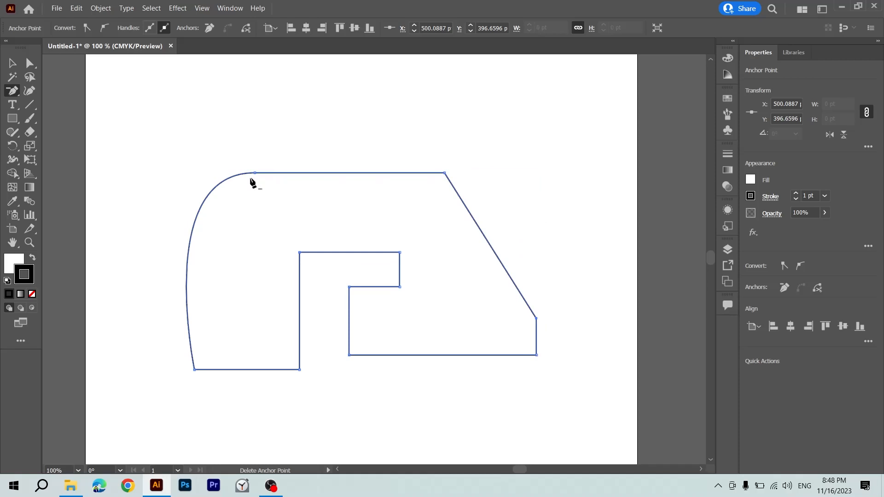
left_click(446, 175)
key("Return")
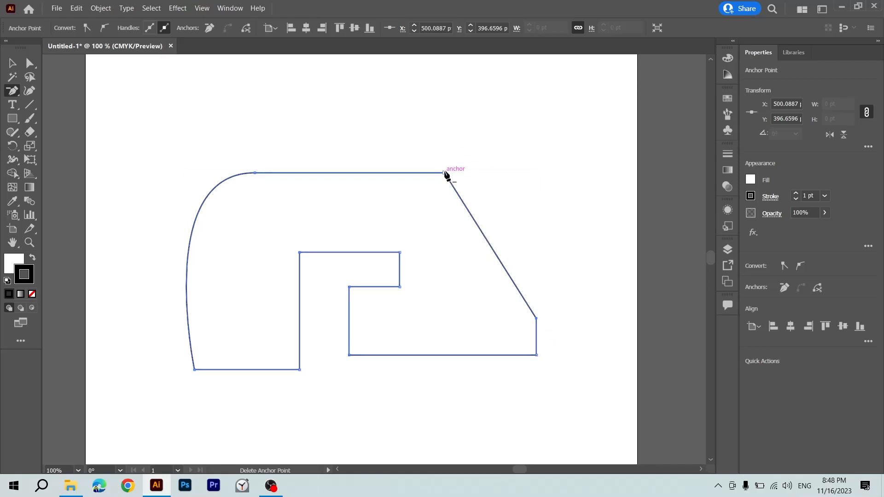
left_click(446, 174)
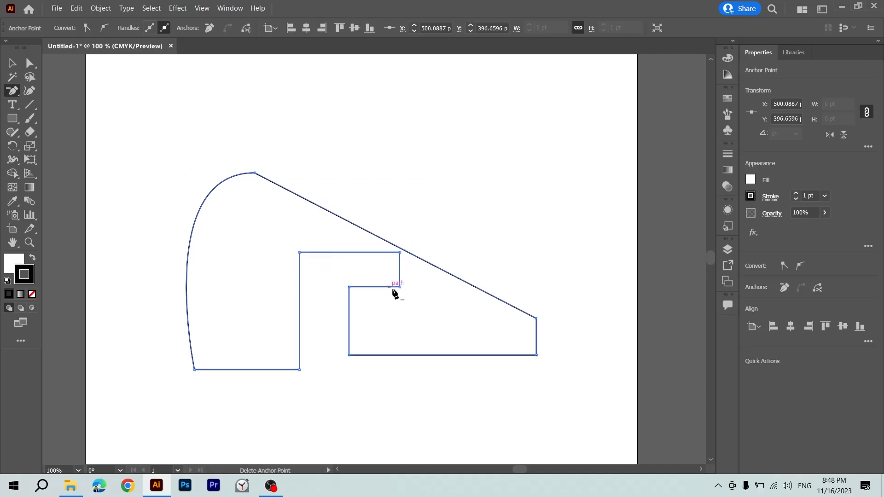
left_click(399, 252)
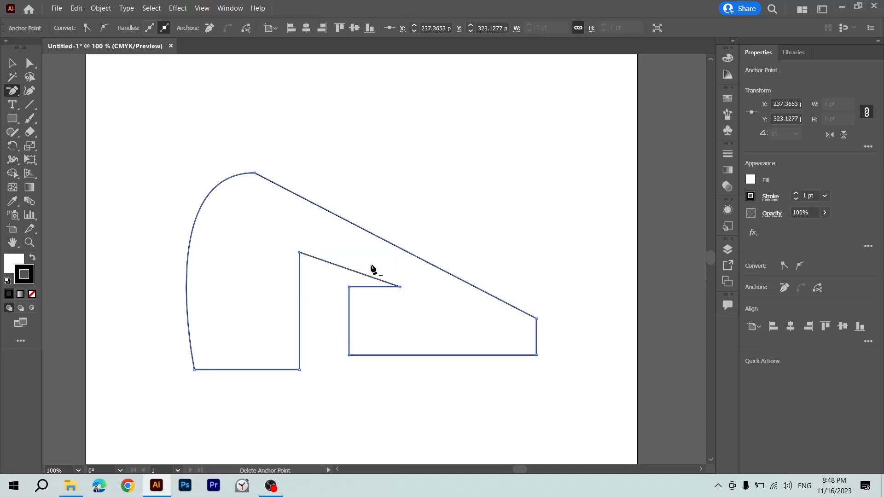
Try deleting the inner cutout's upper-left anchor point with Direct Selection, and undo the deletion.
left_click(30, 64)
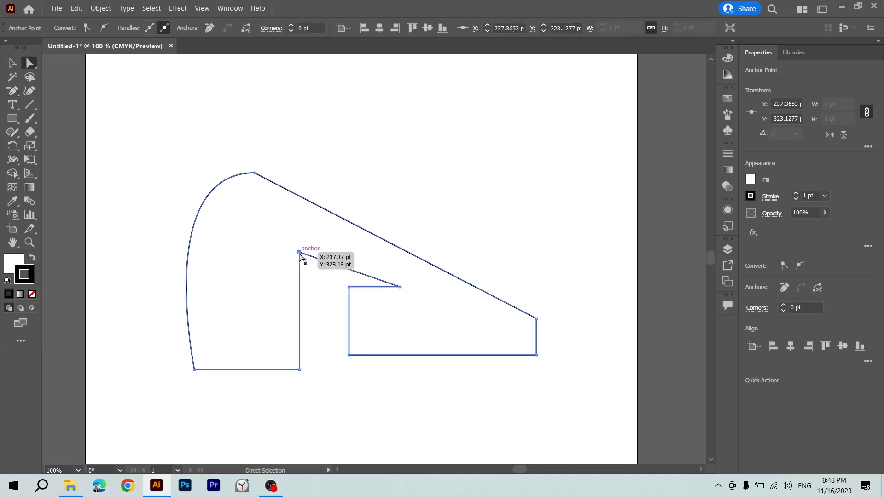
key("Delete")
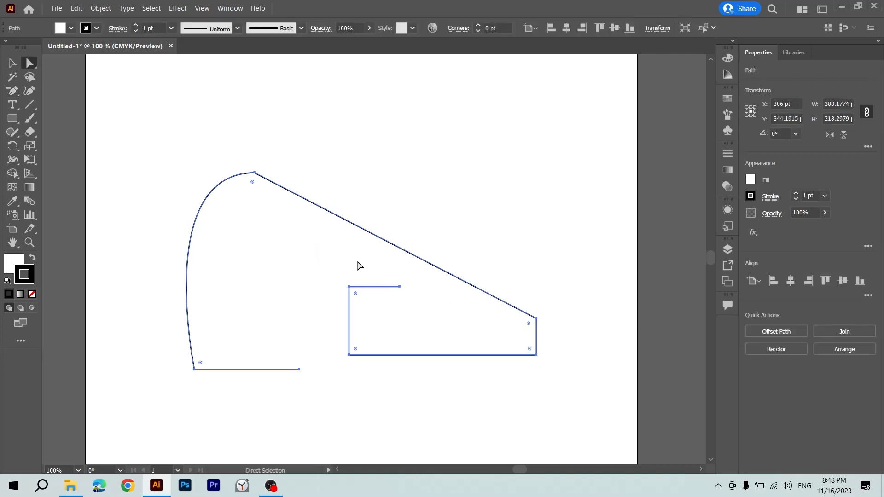
key("ctrl+z")
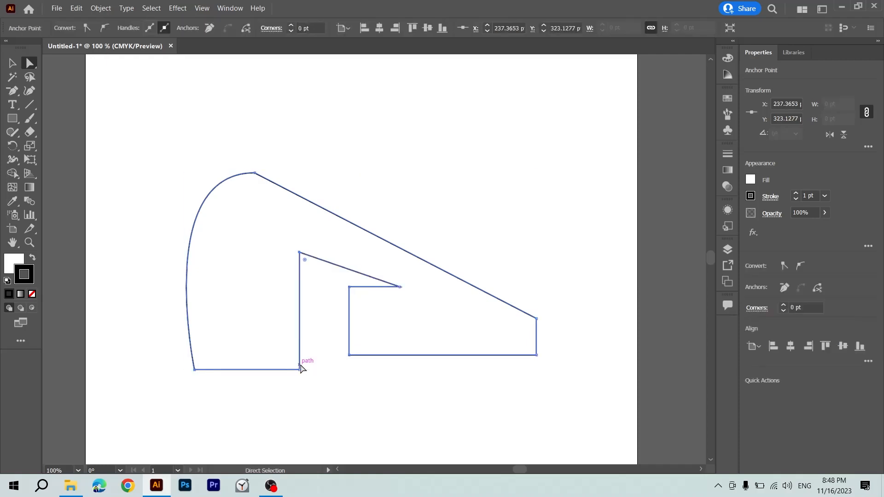
Select several of the shape's anchor points together and delete them, along with all remaining path segments.
left_click_drag(368, 186, 329, 318)
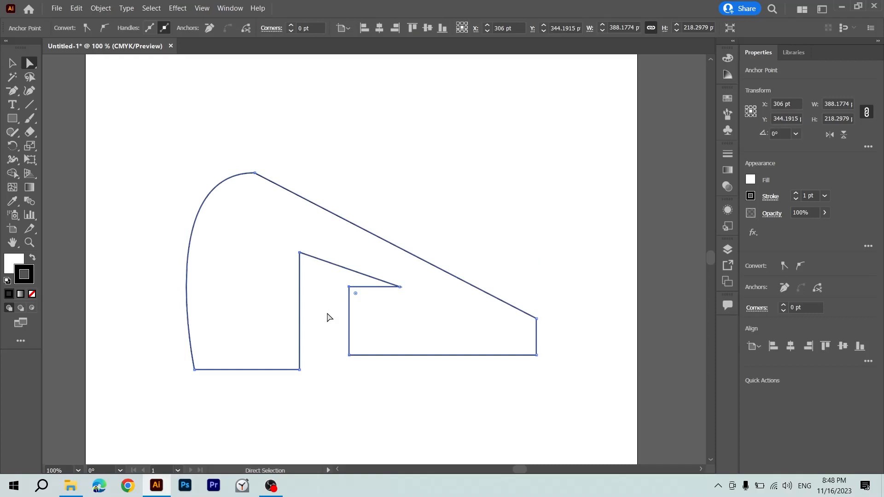
key("Delete")
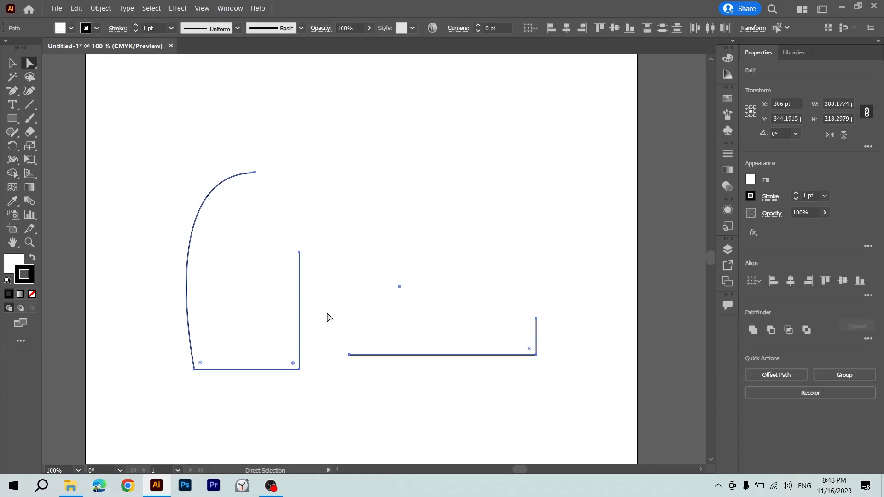
key("Delete")
Draw a square about 211 pt wide near the middle of the empty artboard.
key("m")
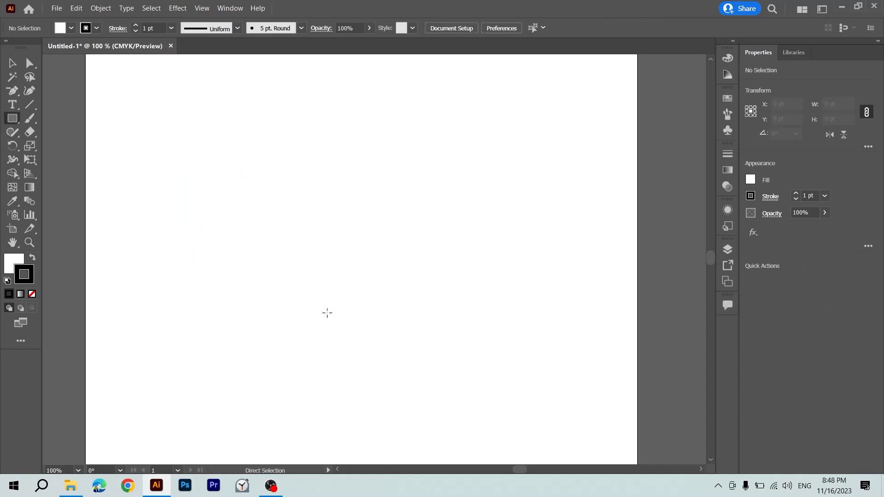
left_click_drag(259, 137, 455, 334)
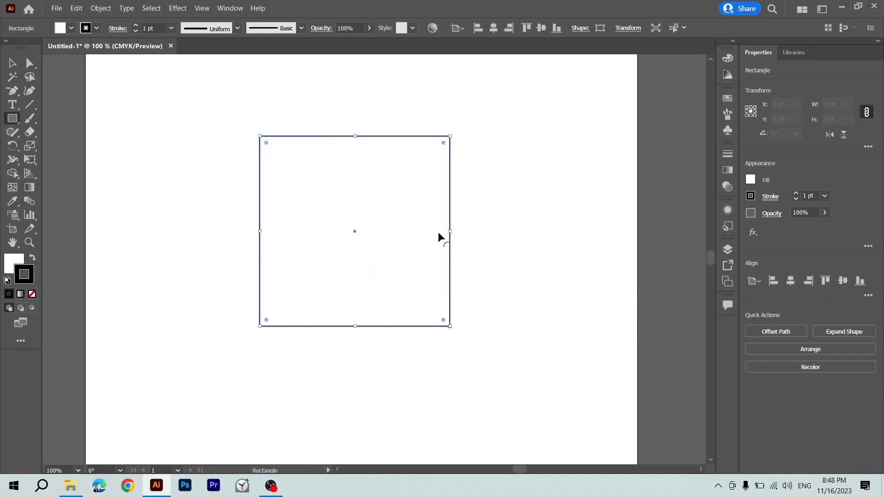
key("v")
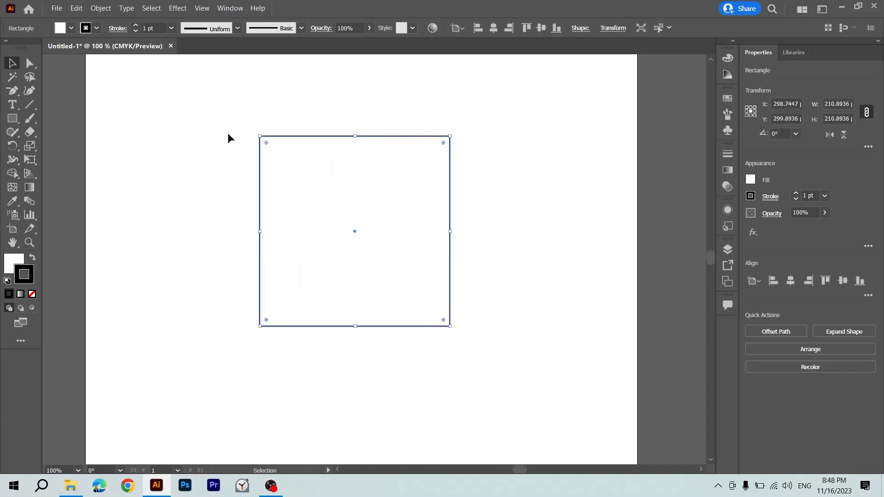
Add an anchor point near the middle of the square's top edge and pull it down about 81 pt into a V.
key("p")
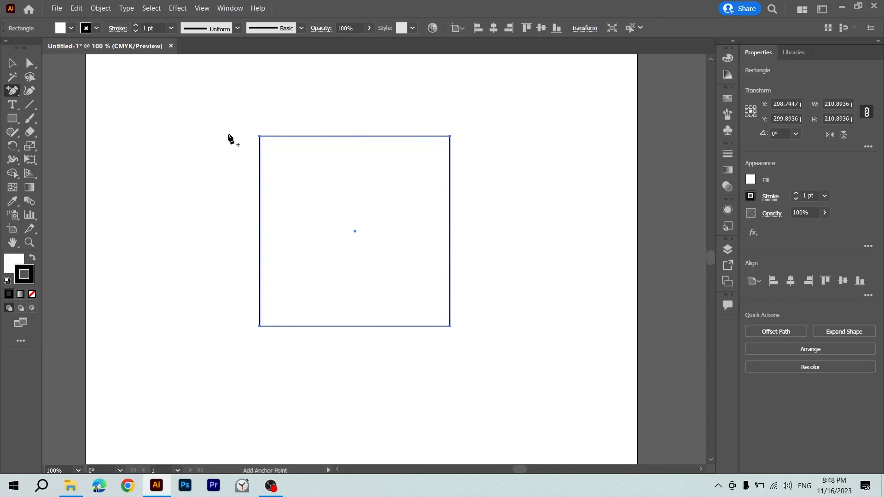
left_click(349, 136)
key("a")
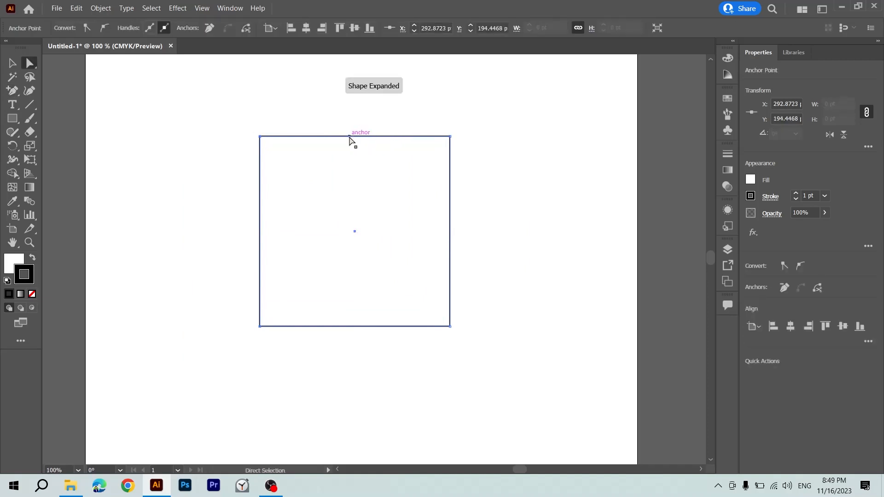
left_click_drag(350, 136, 350, 208)
Add three anchor points along the square's bottom edge, one near each end and one in the middle.
key("plus")
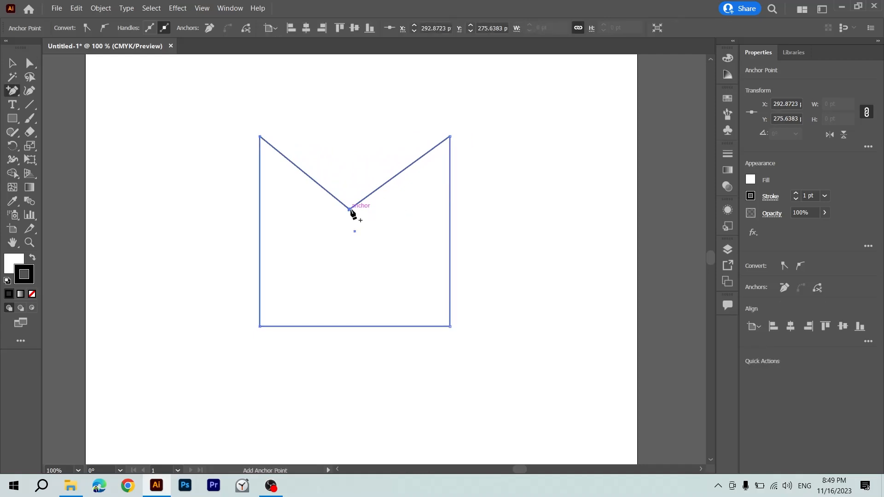
left_click(420, 327)
left_click(298, 326)
left_click(350, 327)
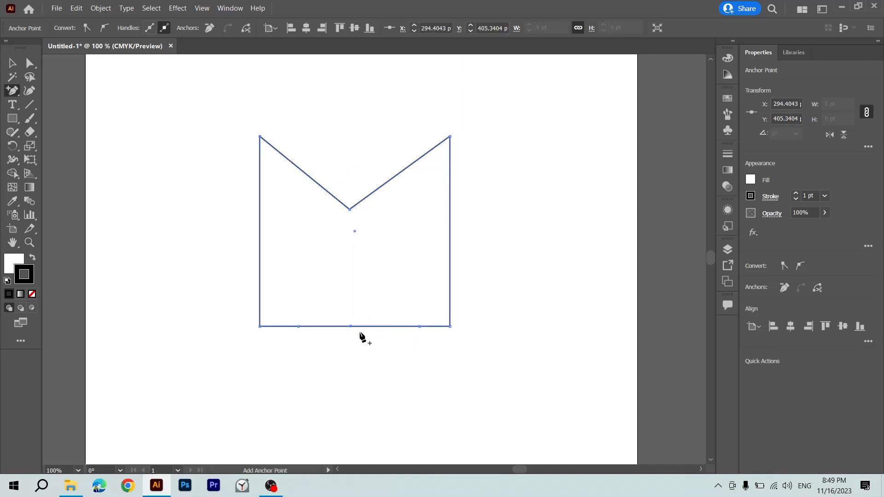
Reshape the bottom edge by pulling its middle point up, its left added point slightly down-right, and its right added point up about 104 pt.
key("a")
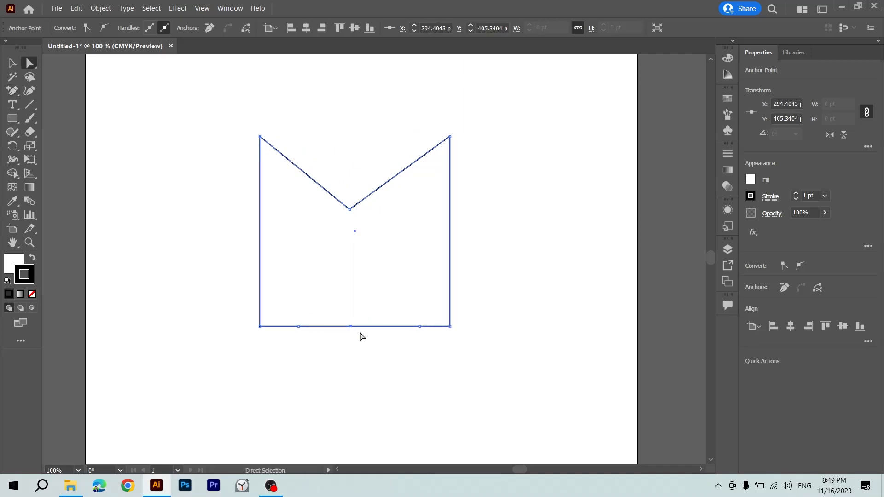
left_click_drag(355, 330, 356, 282)
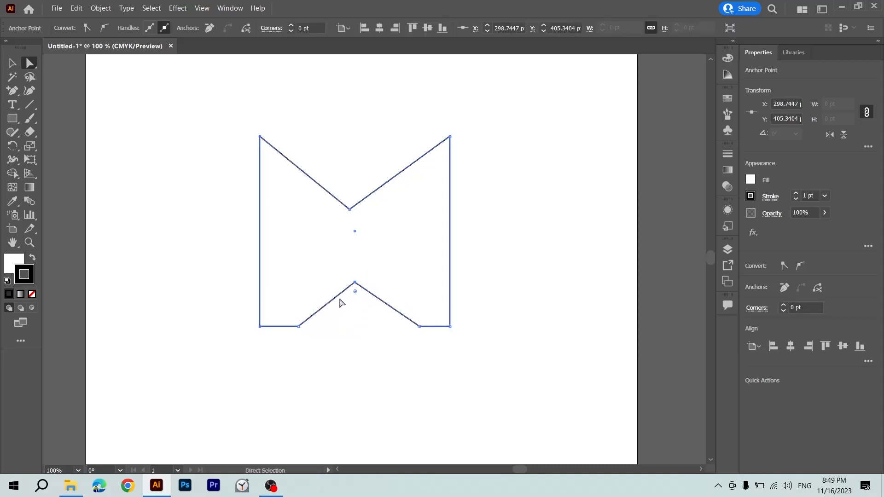
left_click_drag(302, 330, 317, 342)
left_click_drag(420, 326, 415, 232)
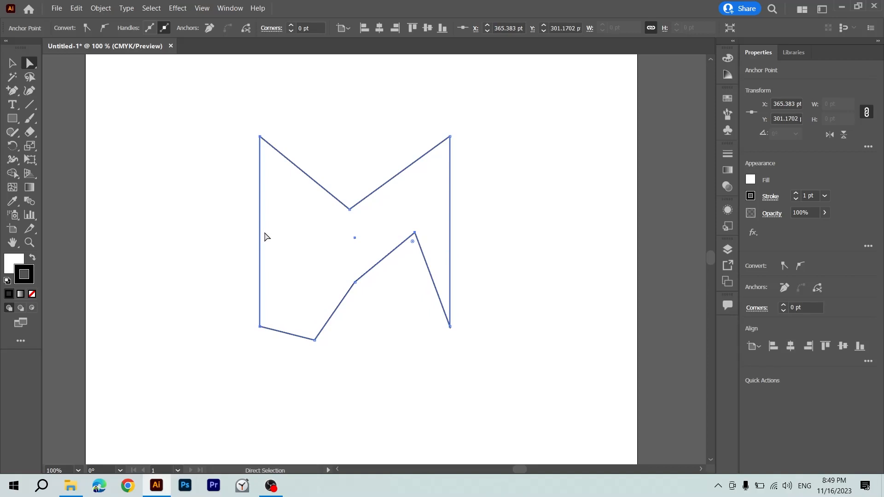
Move the upper V's low anchor to about X 261, Y 315 pt and the lower edge's peak to about X 383, Y 287 pt.
left_click(189, 254)
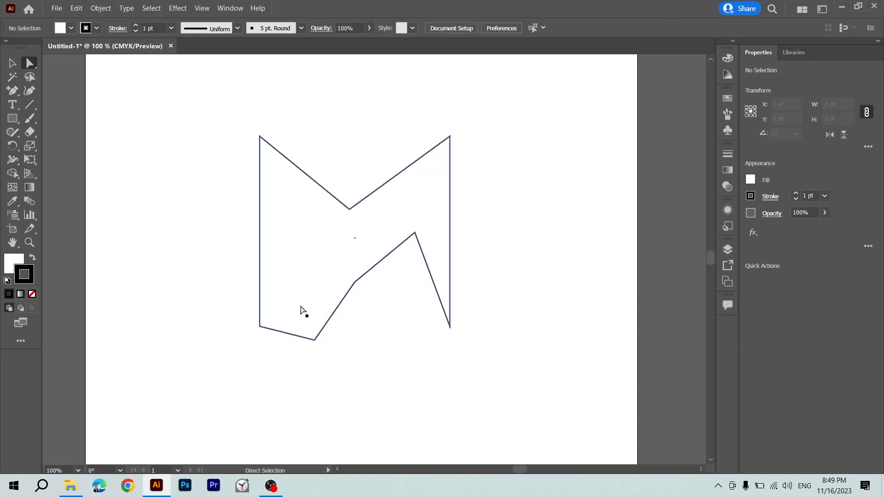
left_click(315, 341)
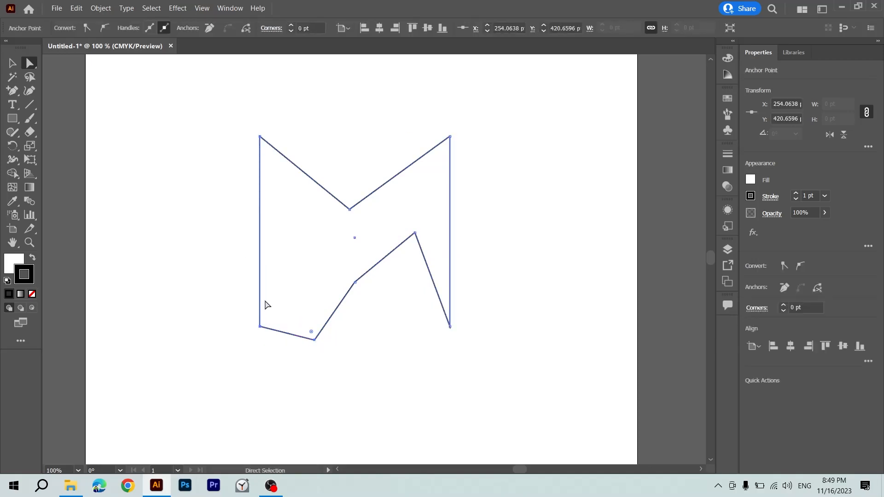
left_click(260, 137)
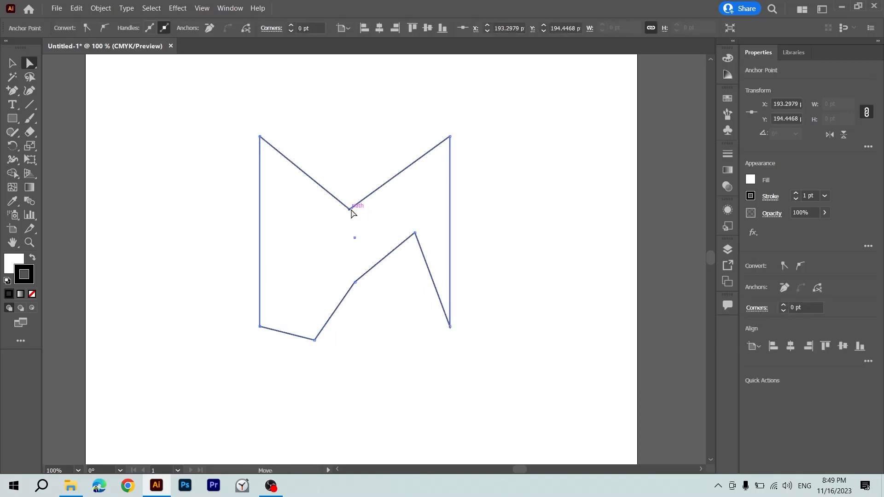
left_click_drag(350, 210, 321, 244)
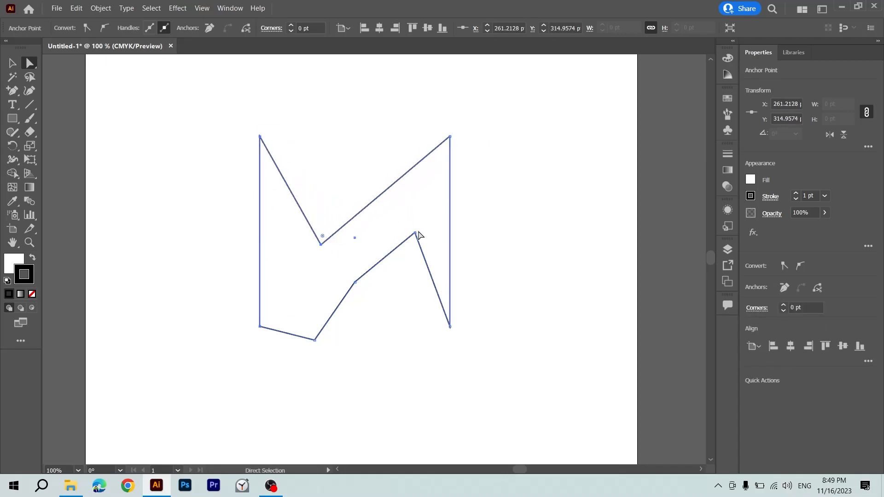
left_click_drag(414, 233, 430, 220)
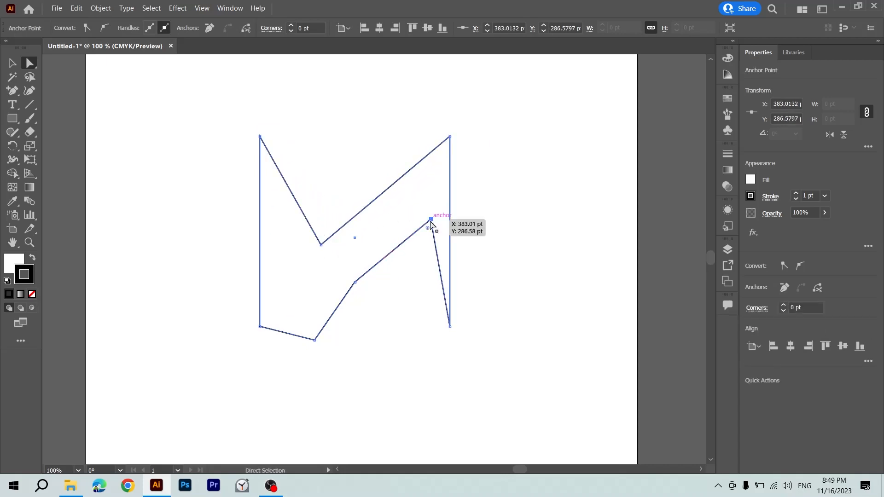
Move the whole shape about 33 pt right and 7 pt up, and deselect it.
left_click(476, 181)
left_click_drag(474, 118, 361, 361)
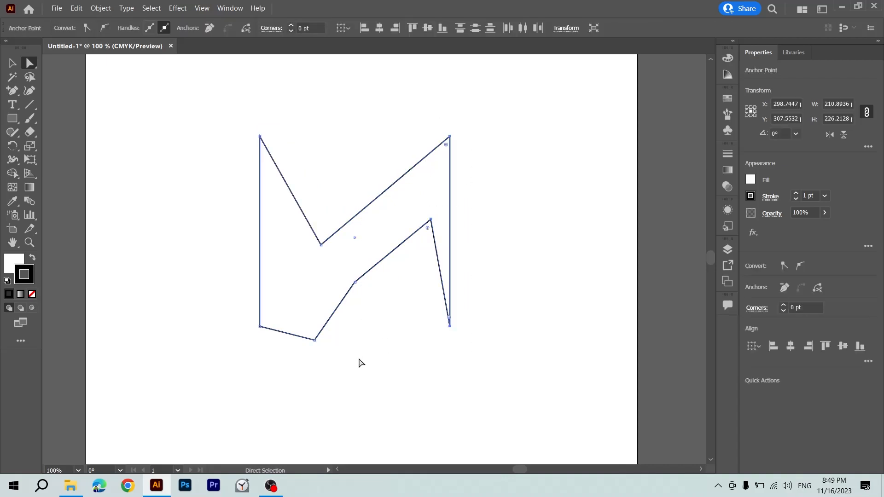
key("v")
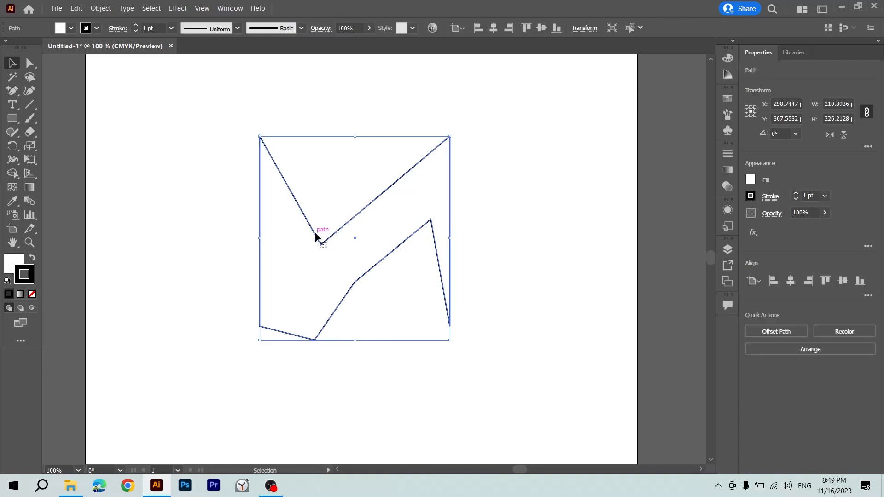
left_click_drag(314, 231, 344, 225)
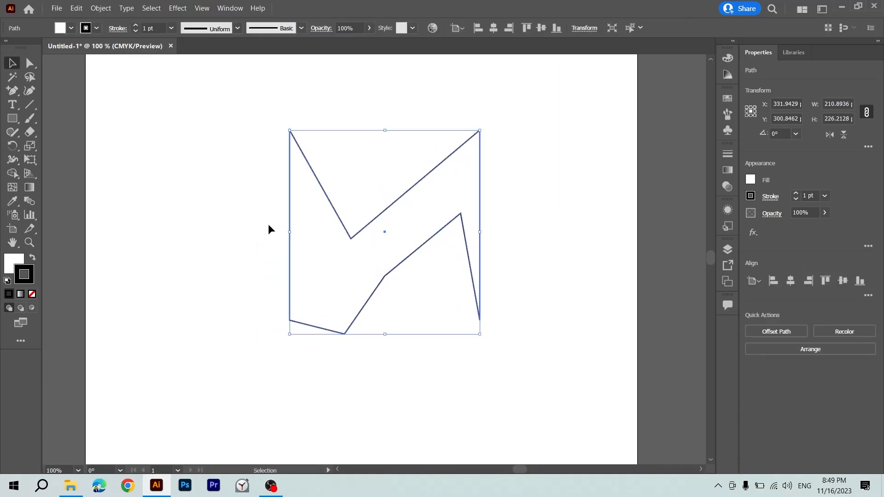
left_click(394, 194)
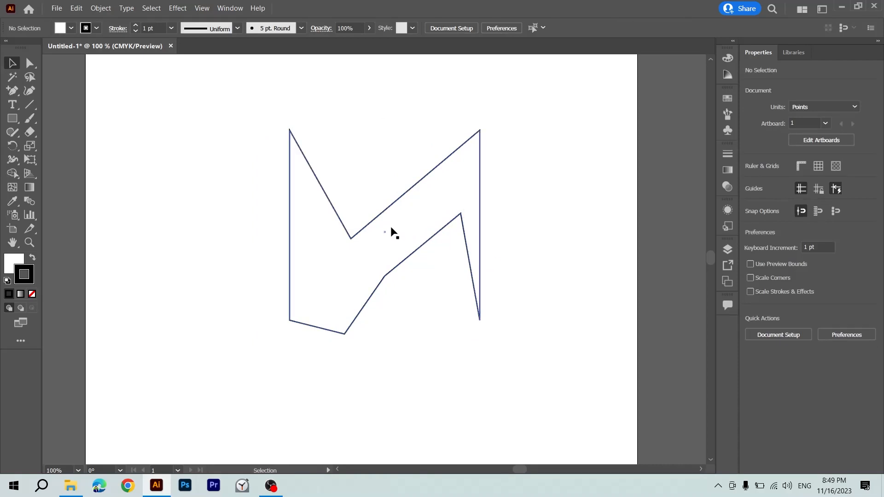
Convert the V's low anchor to a smooth point with the Anchor Point tool, its handles sloping up to the right.
left_click(351, 239)
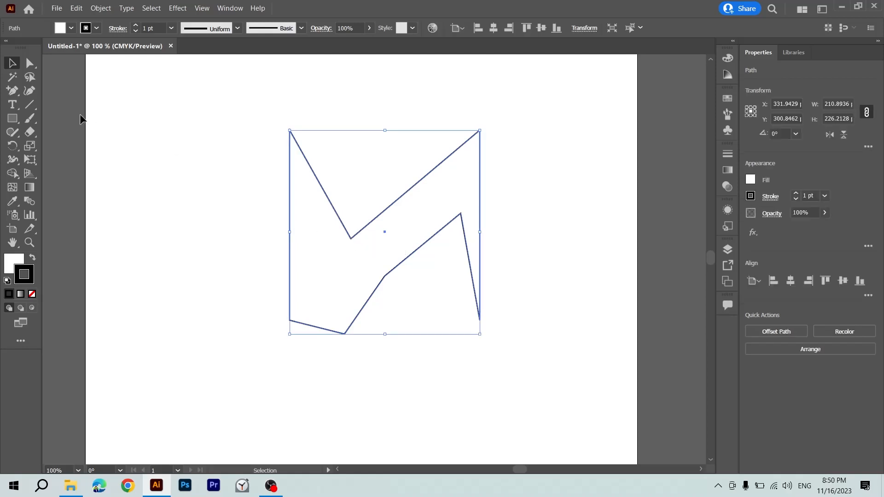
left_click(9, 92)
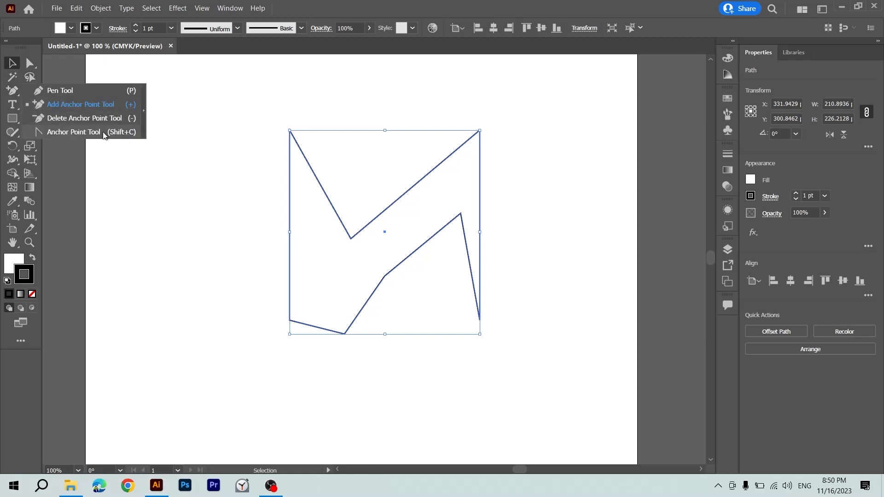
left_click(129, 137)
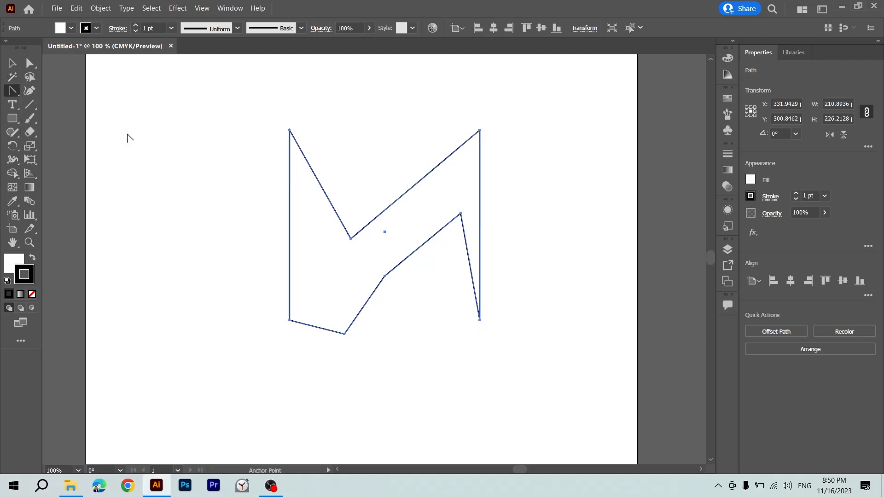
left_click(351, 239)
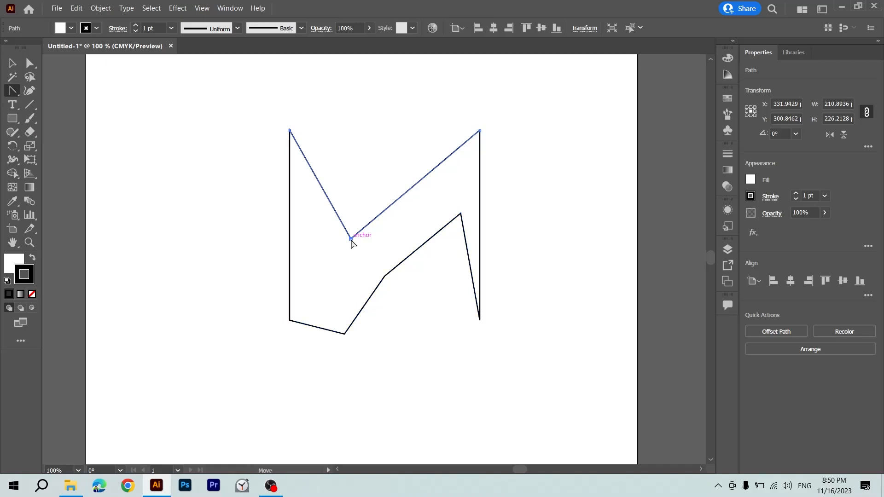
left_click_drag(351, 239, 401, 207)
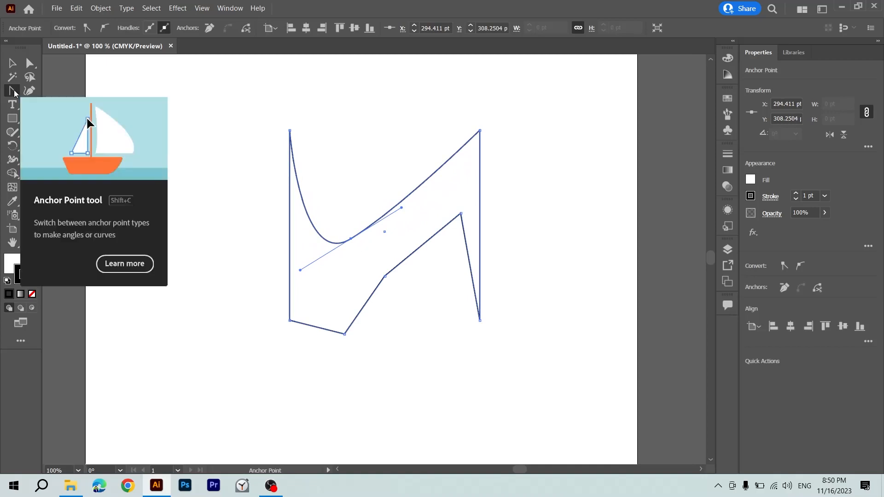
Convert the shape's seven remaining corner anchors to smooth points by pulling out their direction handles.
left_click(290, 321)
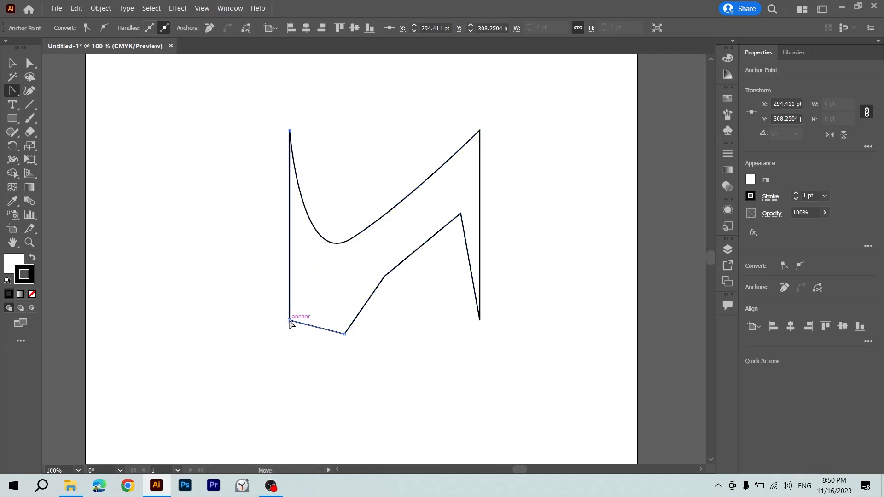
left_click_drag(291, 322, 233, 352)
left_click_drag(385, 276, 397, 321)
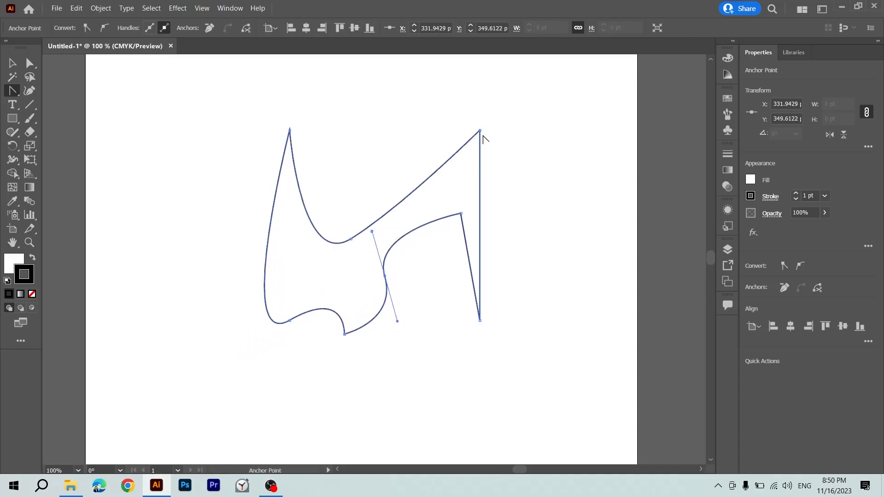
left_click_drag(480, 131, 518, 117)
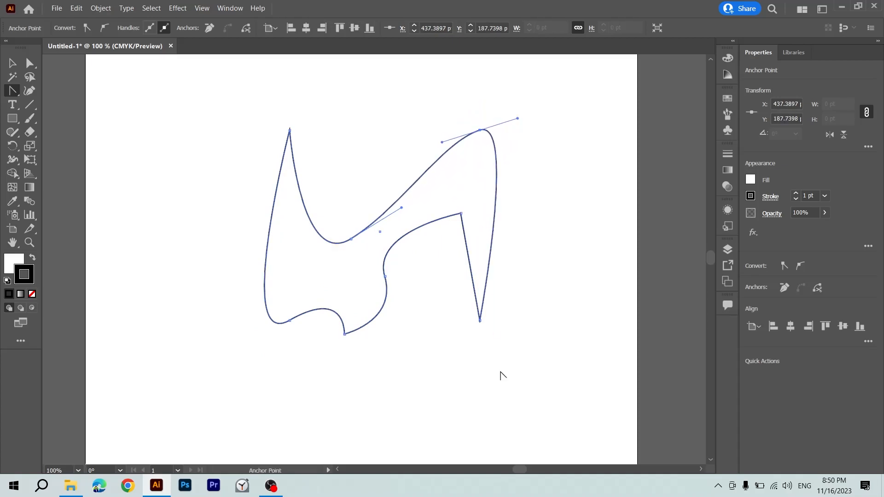
left_click_drag(480, 320, 453, 363)
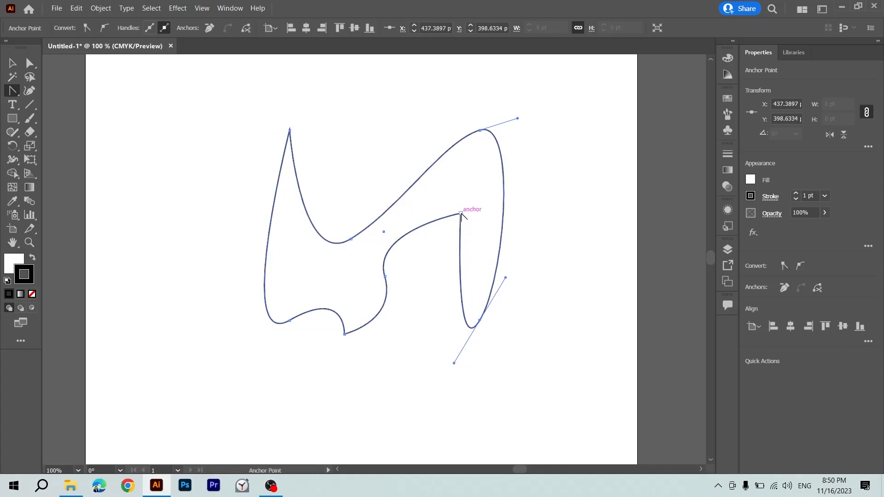
left_click_drag(461, 214, 437, 198)
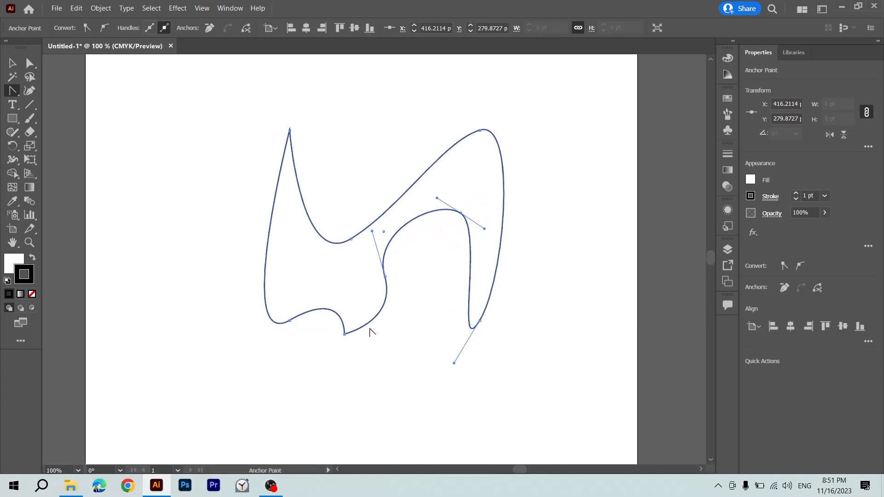
left_click_drag(346, 336, 325, 334)
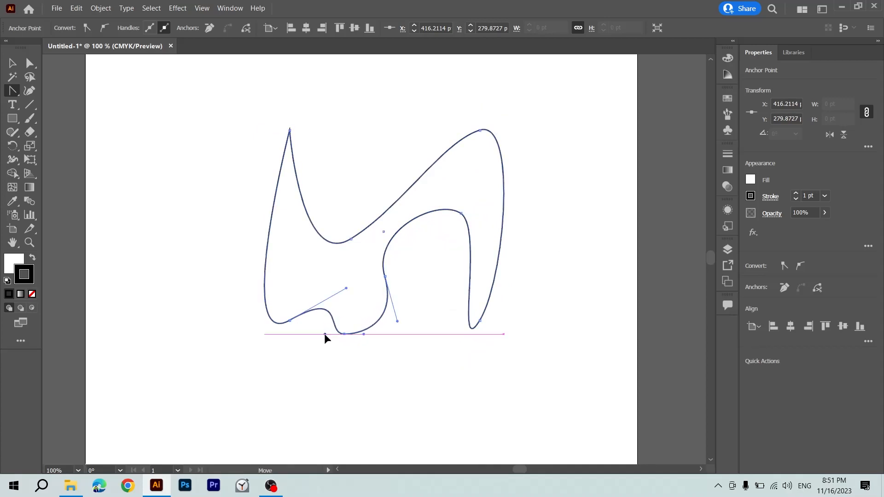
left_click_drag(290, 131, 323, 95)
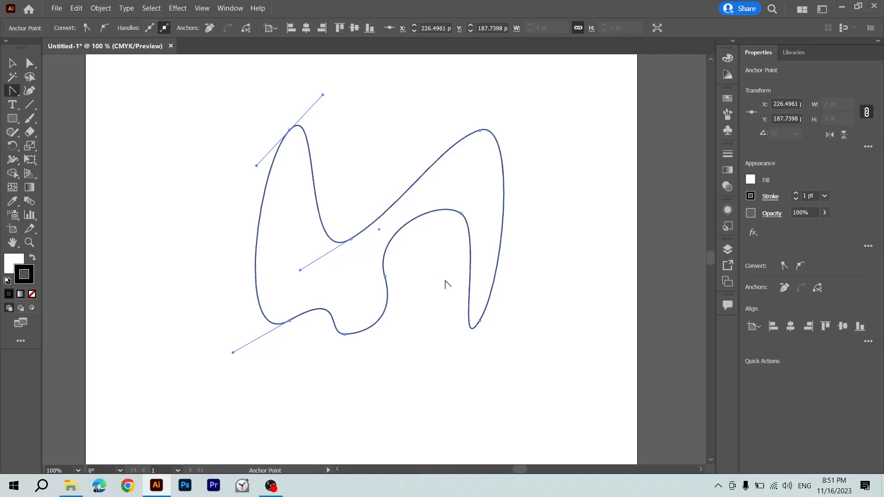
Convert all eight smooth anchors around the shape back to corner points with the Anchor Point tool.
left_click(289, 131)
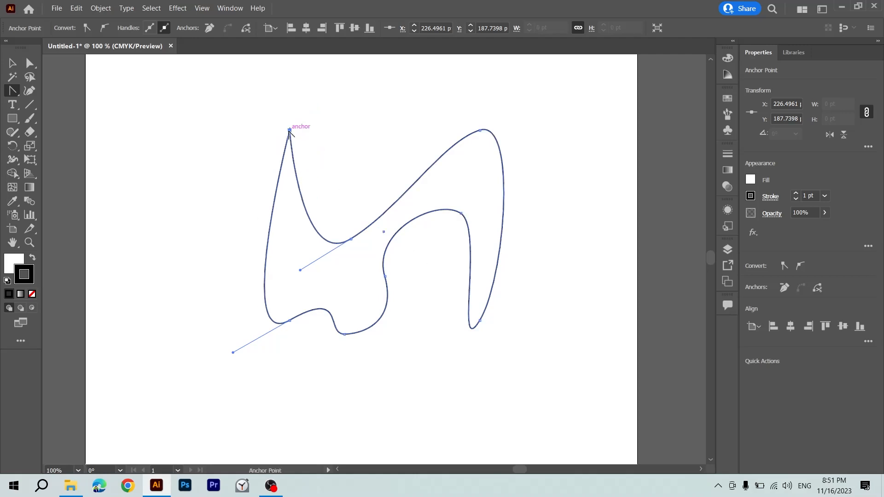
left_click(351, 239)
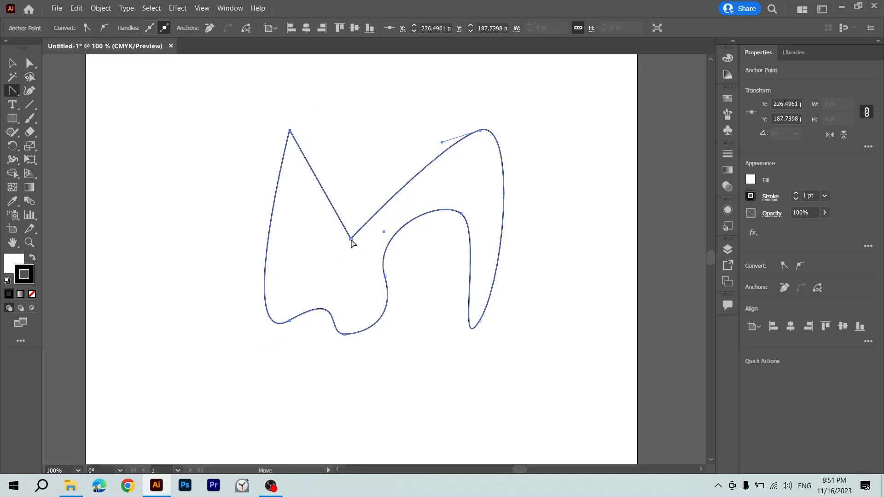
left_click(480, 131)
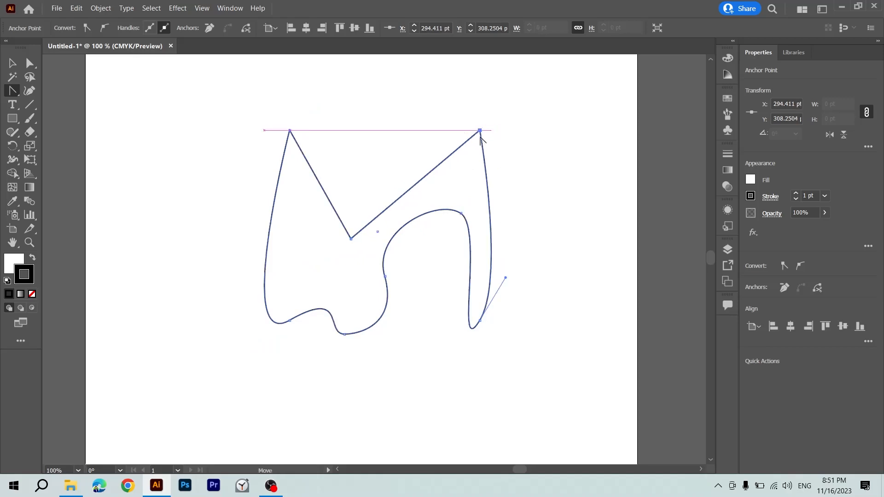
left_click(480, 321)
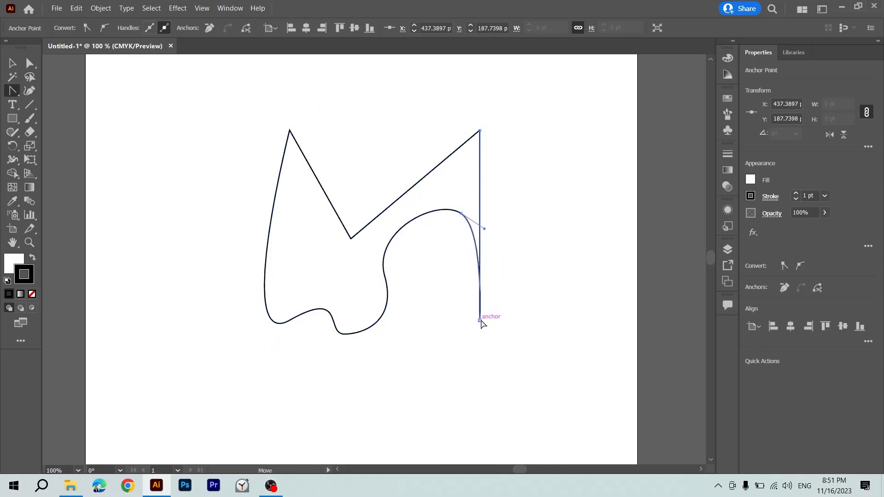
left_click(461, 214)
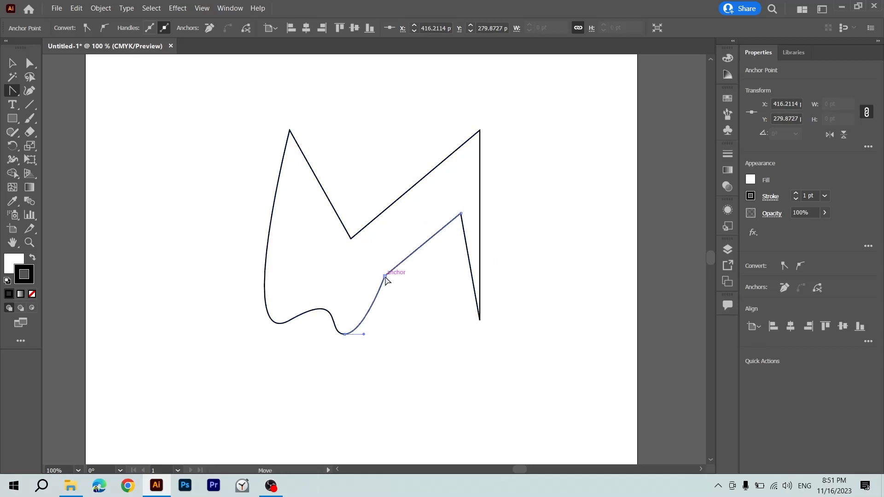
left_click(385, 277)
left_click(345, 334)
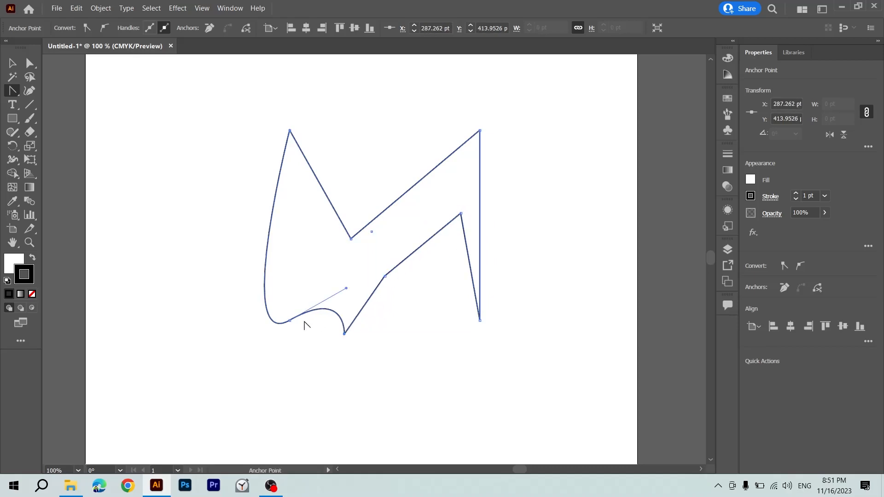
left_click(290, 321)
left_click(290, 321)
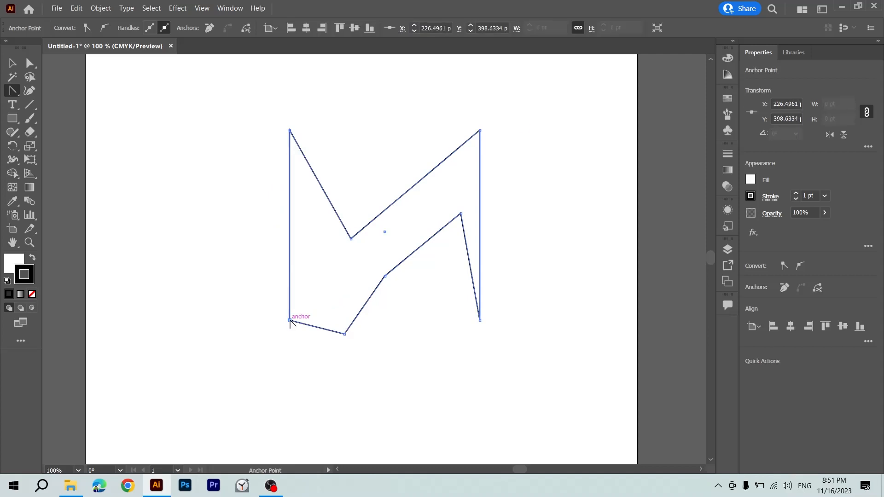
Switch the active pen variant back to the Pen tool and delete the entire shape from the artboard.
left_click(13, 91)
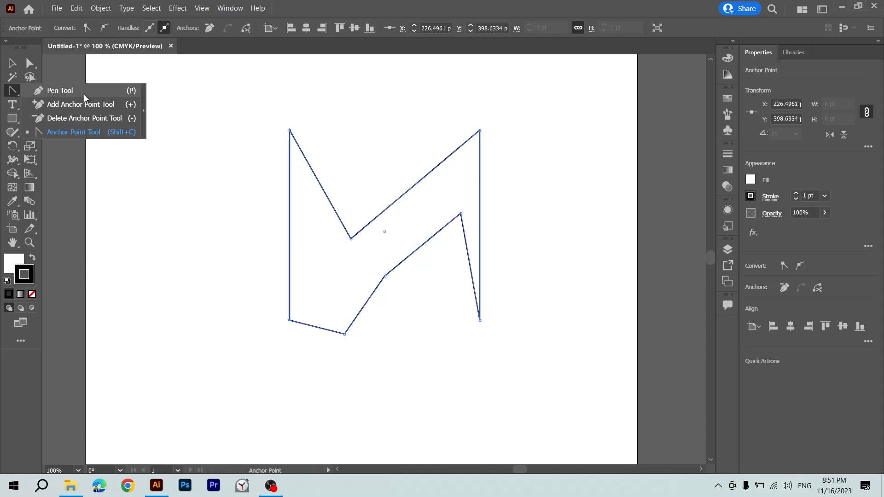
left_click(135, 91)
key("v")
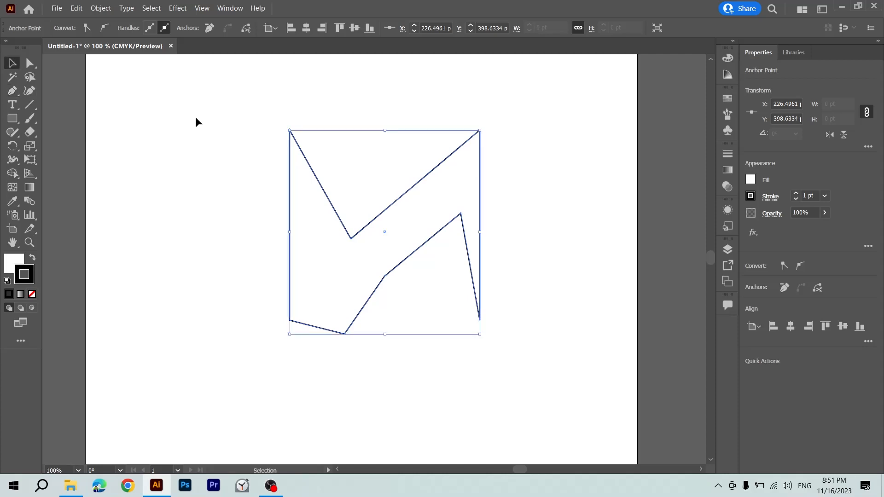
key("Delete")
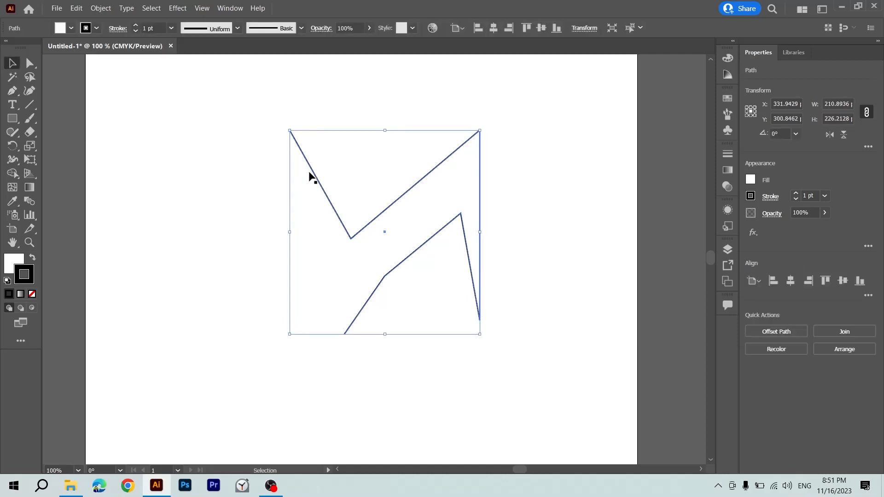
left_click_drag(236, 115, 528, 335)
key("Delete")
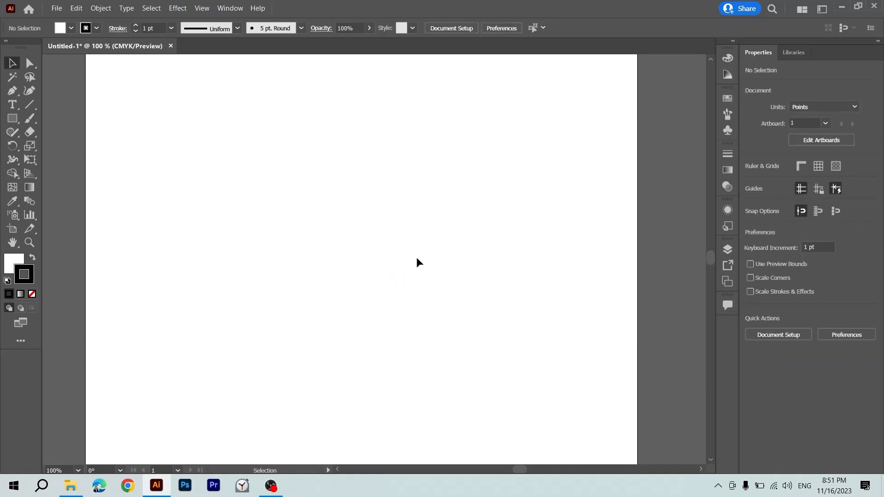
Draw an open bracket path of straight segments with the Pen tool, about 174 pt high, and clear it from the artboard.
key("p")
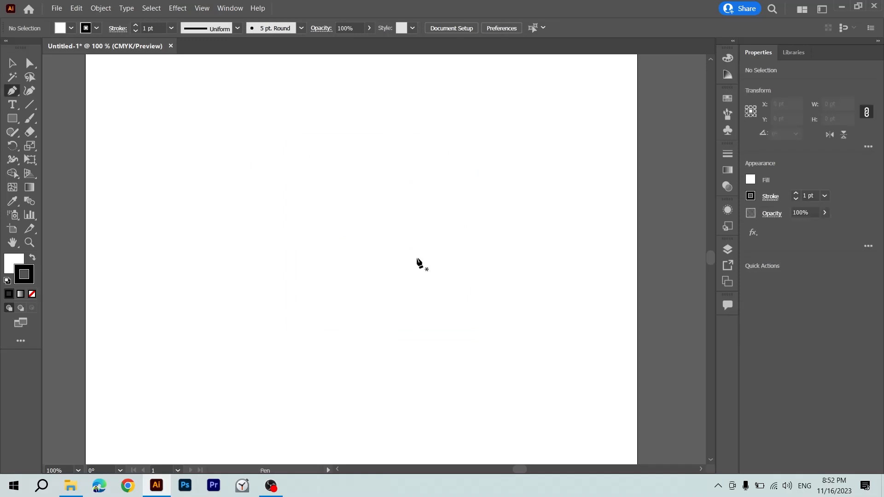
left_click(348, 149)
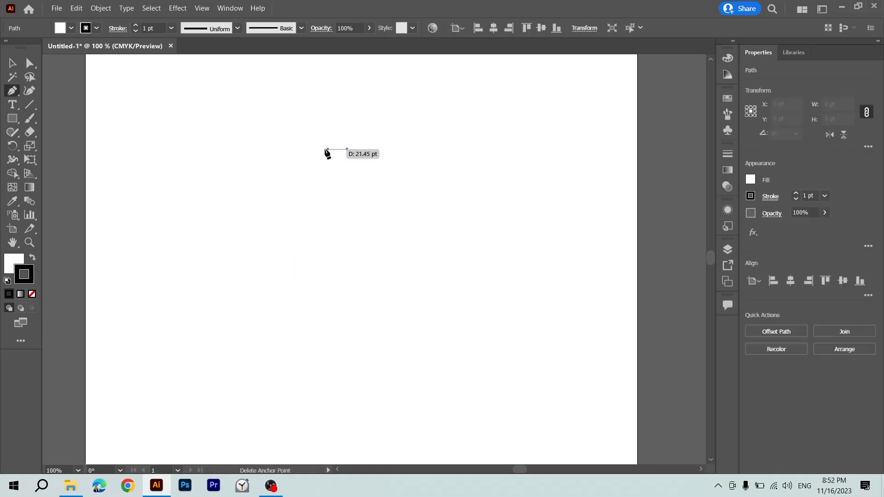
left_click(297, 149, "shift")
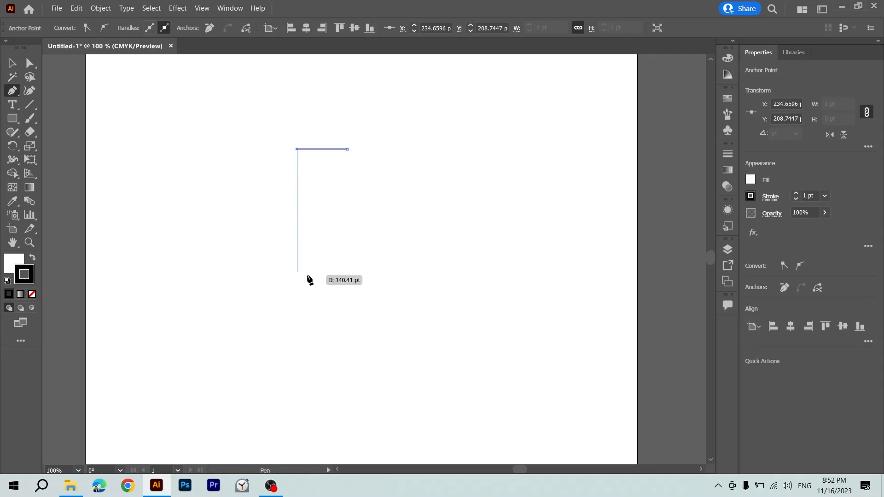
left_click(306, 306, "shift")
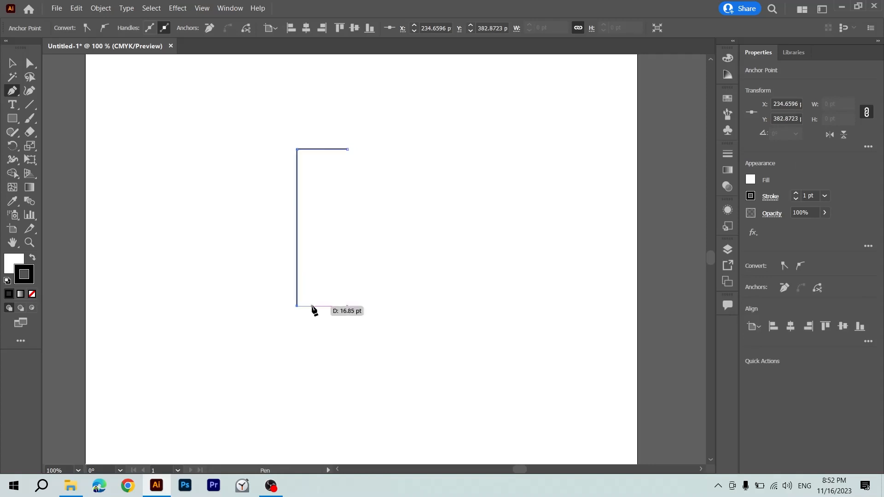
left_click(349, 305)
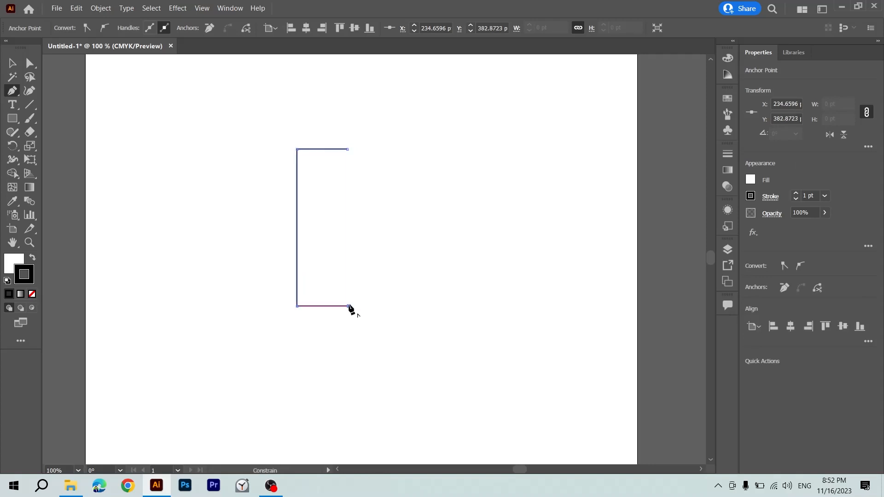
key("ctrl+j")
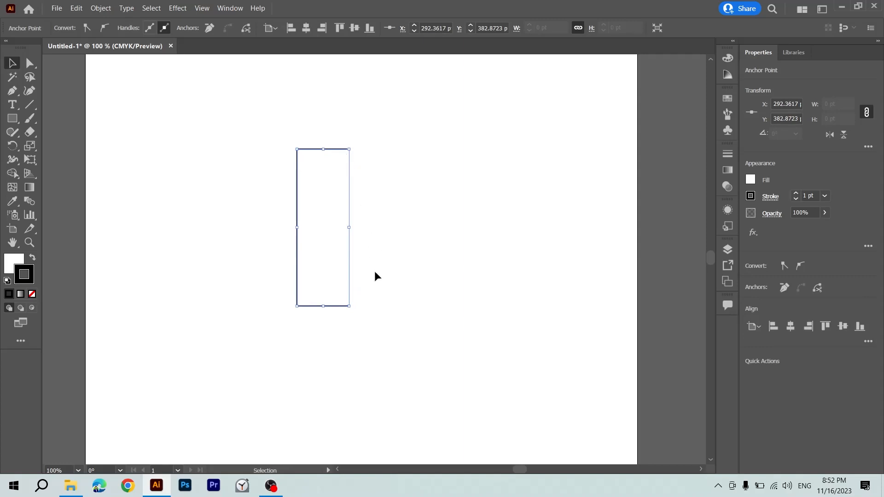
key("ctrl+j")
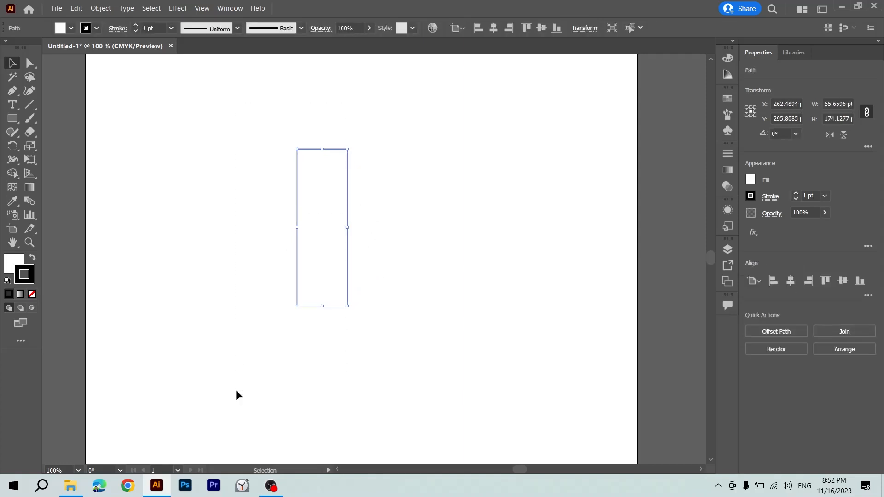
left_click(236, 390)
Show the rulers and place a vertical guide at about X 287 pt on the artboard.
key("ctrl+r")
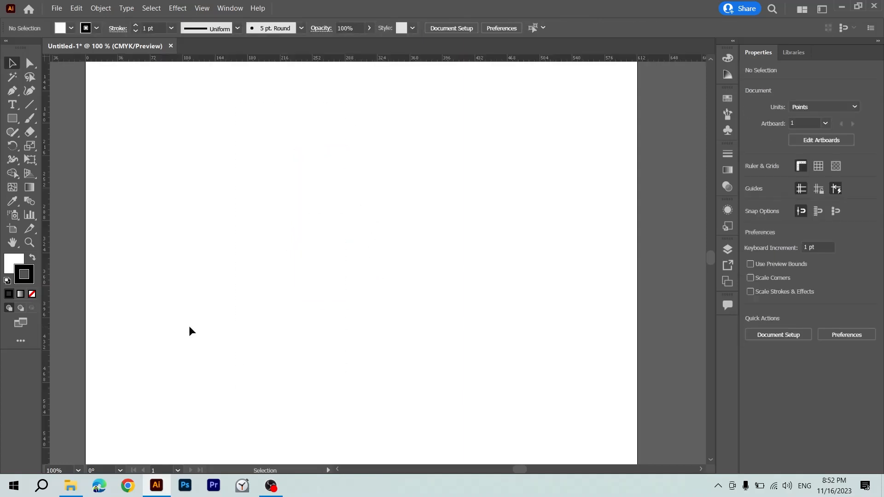
left_click_drag(46, 207, 343, 239)
left_click(361, 165)
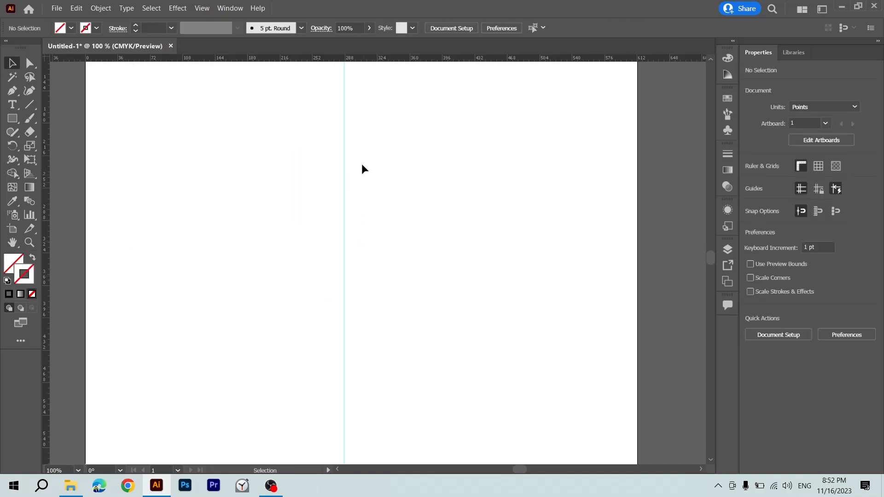
Draw an open left-hand bracket with the Pen tool, about 28 pt wide and 179 pt high, both ends on the guide.
key("p")
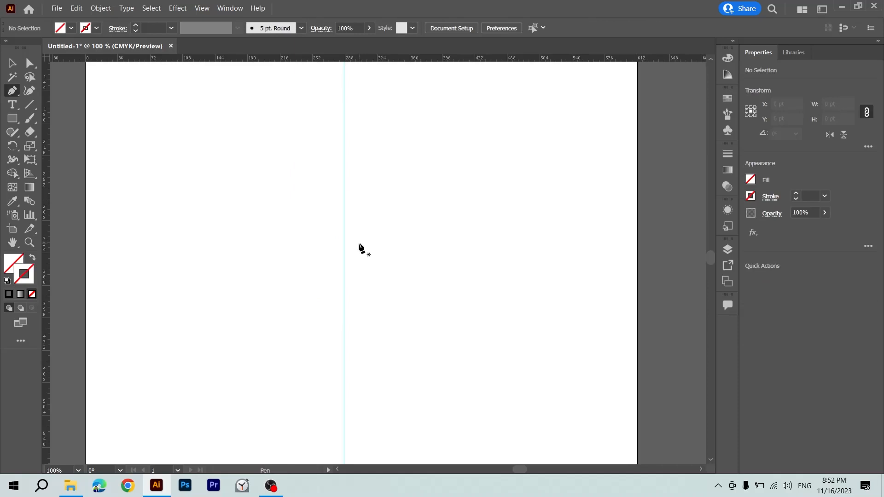
left_click(344, 175)
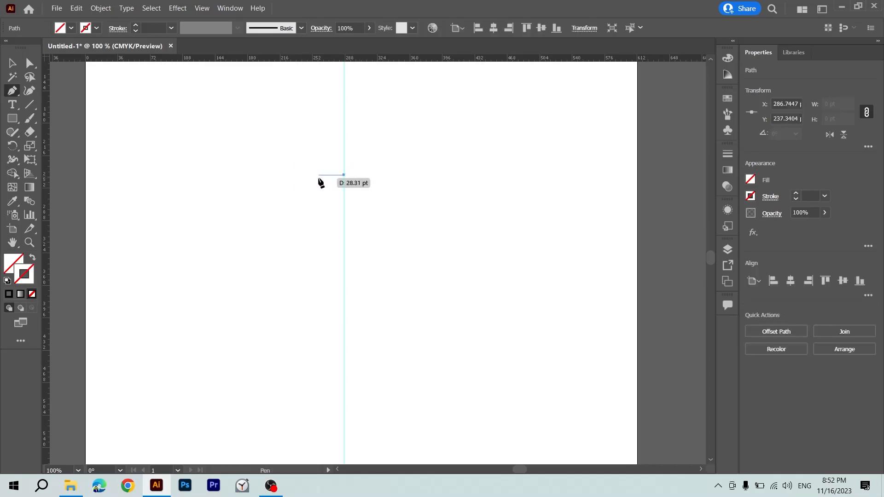
left_click(319, 175)
left_click(319, 336)
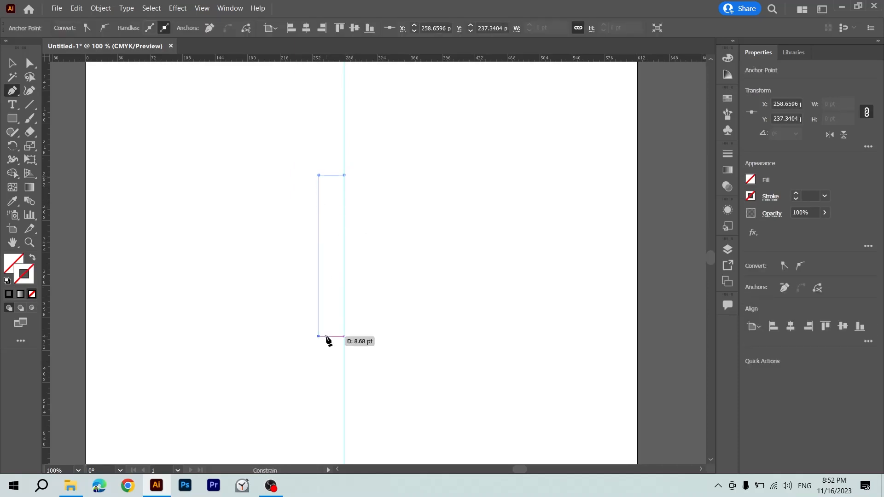
left_click(344, 336)
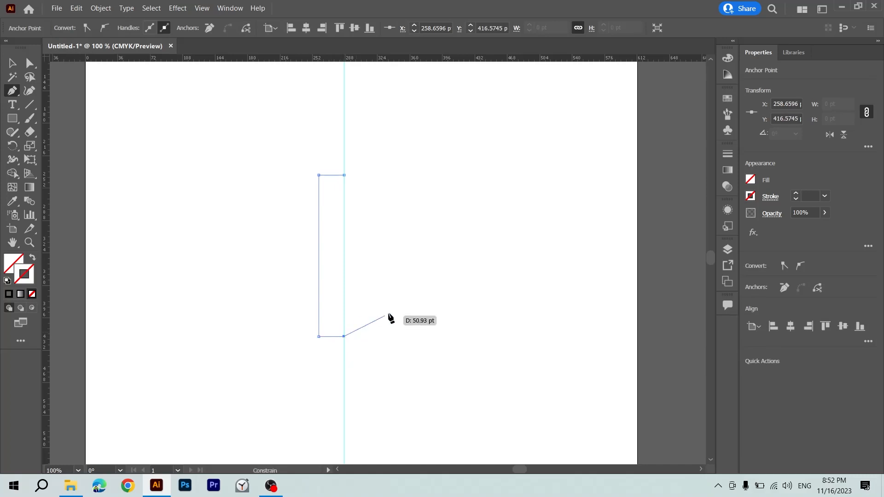
key("Escape")
key("v")
left_click(388, 312)
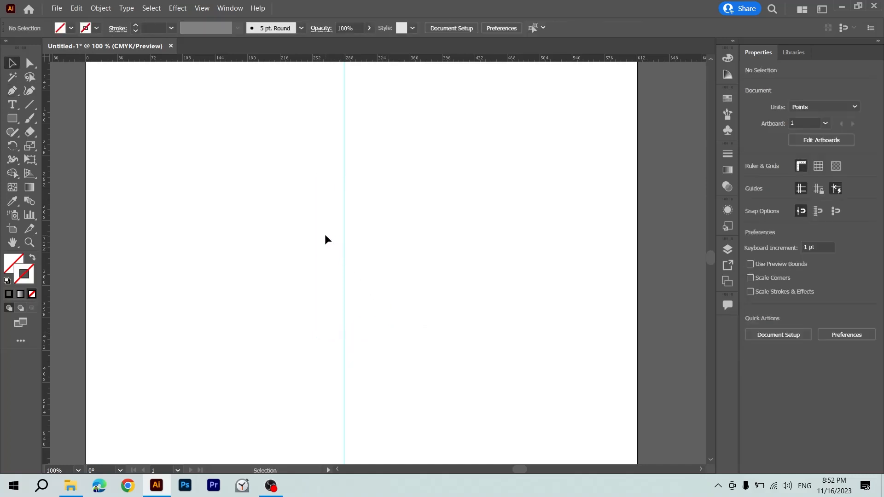
Give the bracket path a red stroke with a weight of 2 pt.
left_click(318, 244)
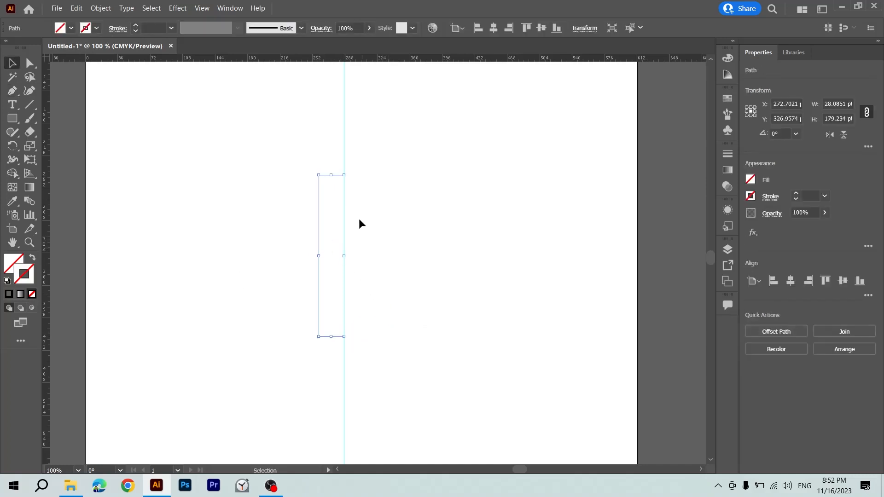
double_click(31, 275)
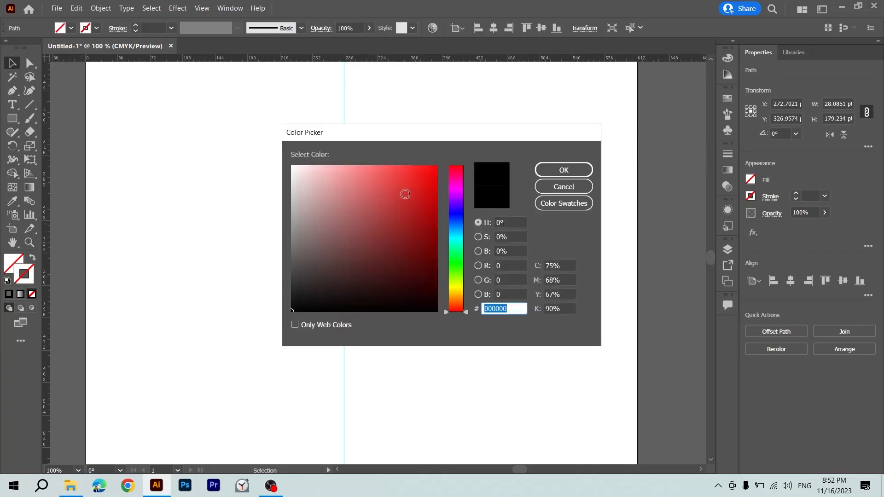
left_click(406, 194)
left_click(557, 171)
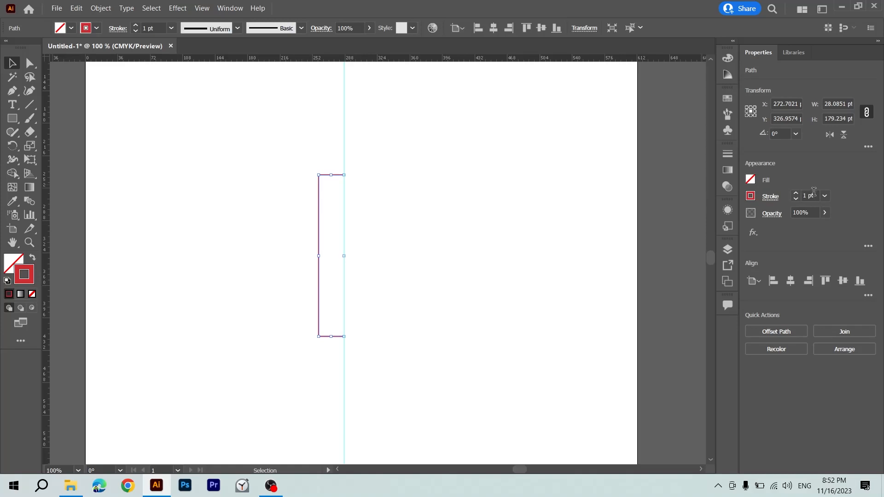
double_click(810, 195)
type("2")
key("Return")
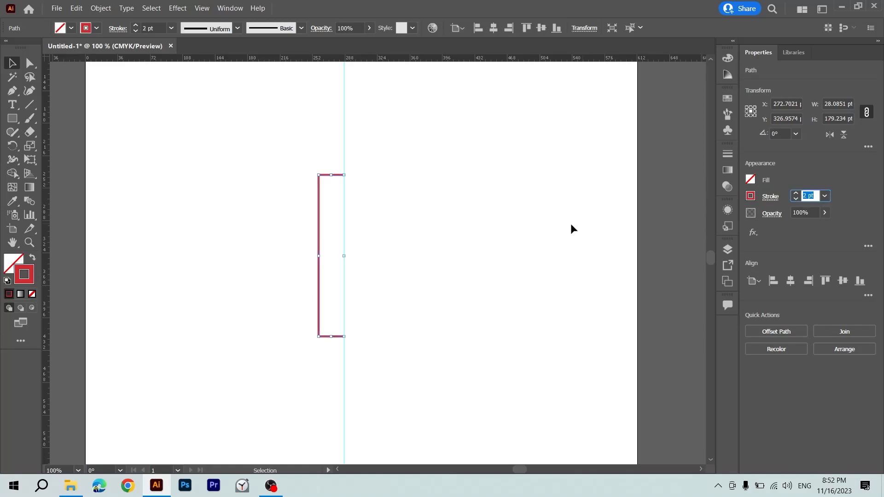
left_click(568, 225)
left_click(523, 225)
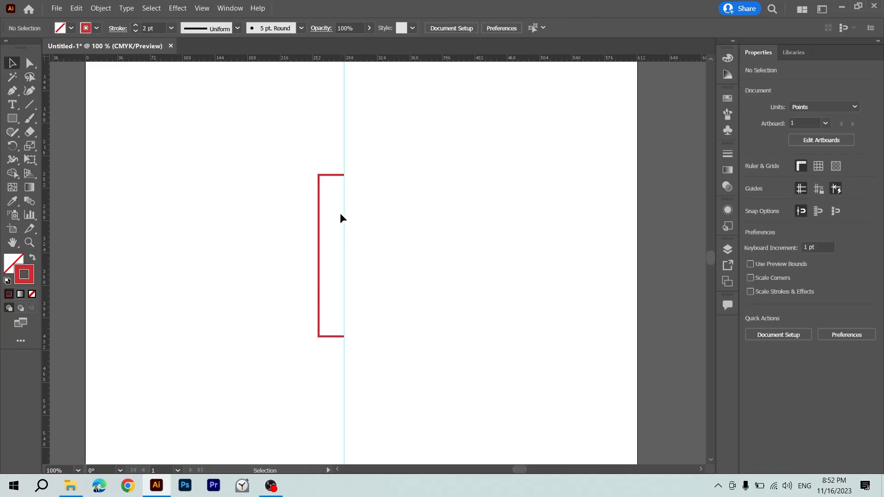
Move the bracket left, away from the guide, and undo the move.
left_click_drag(322, 214, 265, 227)
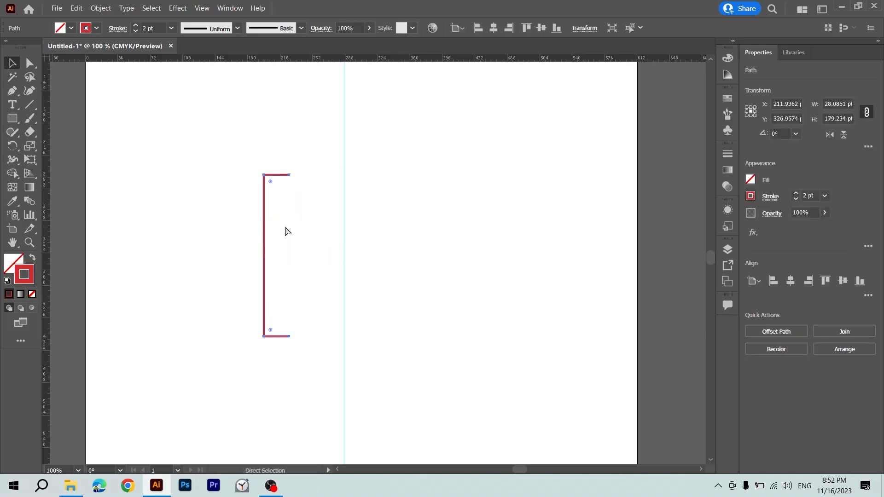
key("ctrl+z")
left_click(385, 217)
Select the vertical guide and toggle guide visibility several times, ending with the guides hidden.
left_click_drag(339, 148, 333, 150)
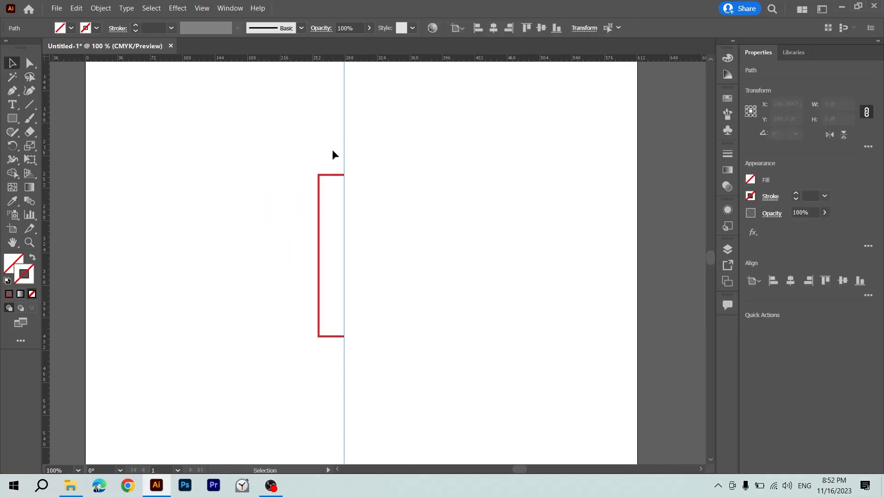
key("ctrl+;")
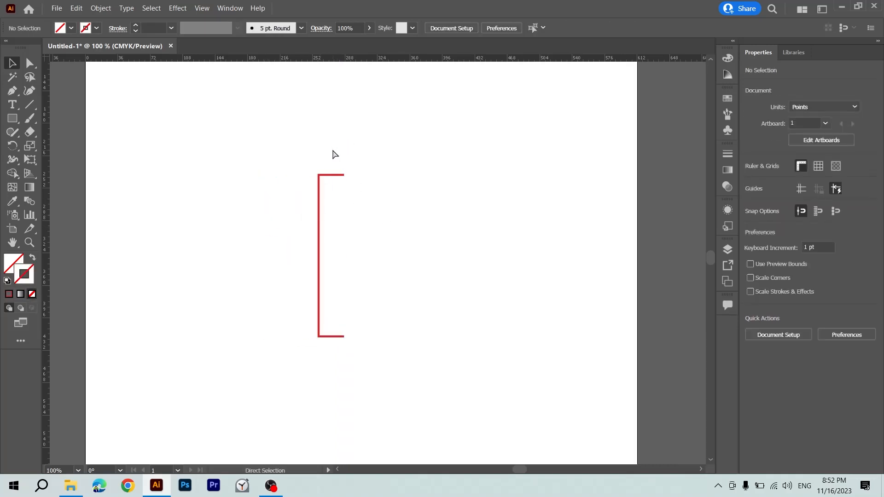
key("ctrl+semicolon")
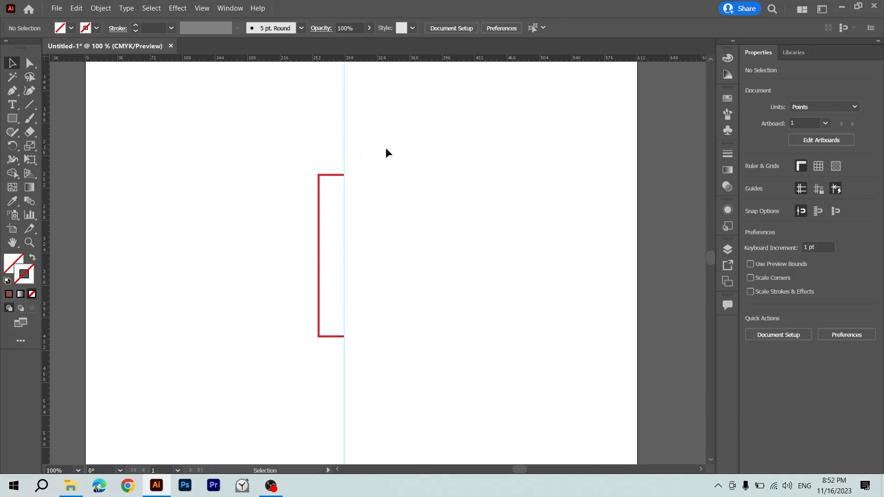
key("ctrl+semicolon")
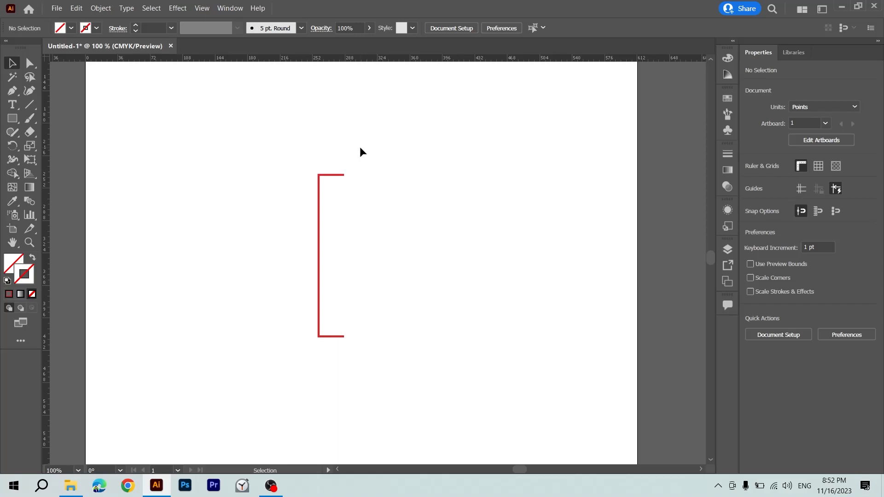
key("ctrl+semicolon")
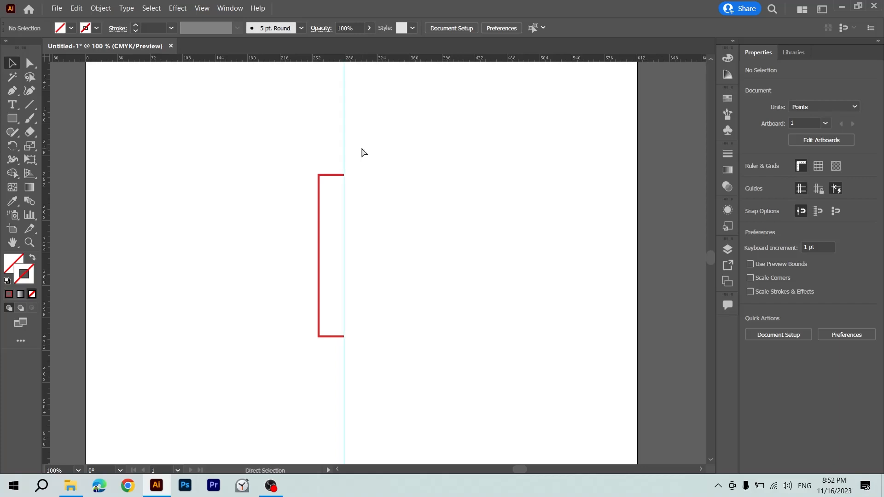
key("ctrl+semicolon")
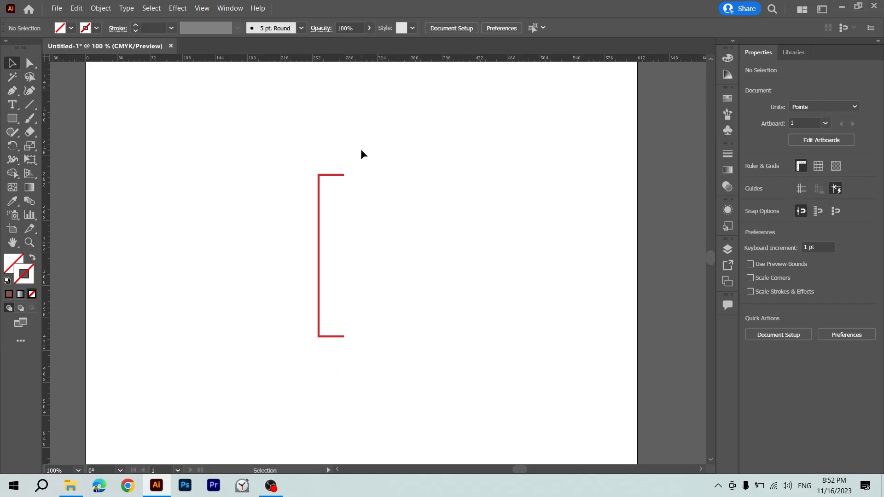
Duplicate the bracket about 155 pt to the right and delete the copy.
left_click_drag(361, 148, 309, 375)
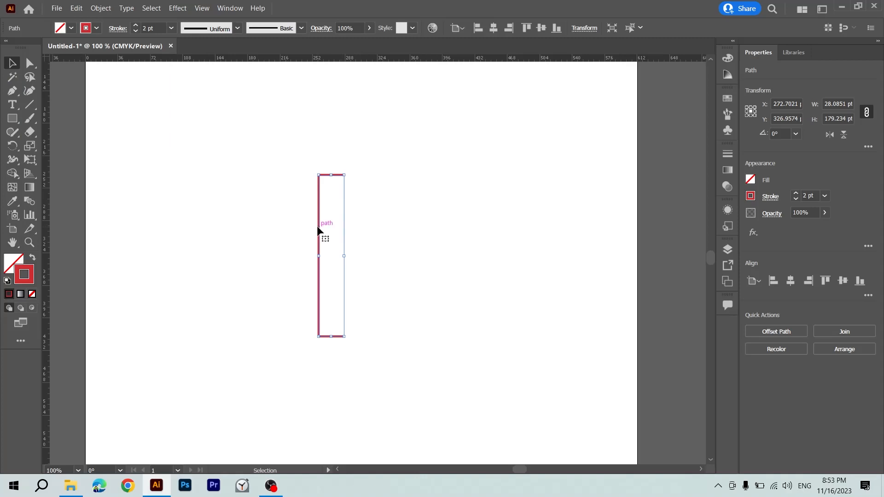
left_click_drag(319, 232, 458, 243)
left_click(530, 240)
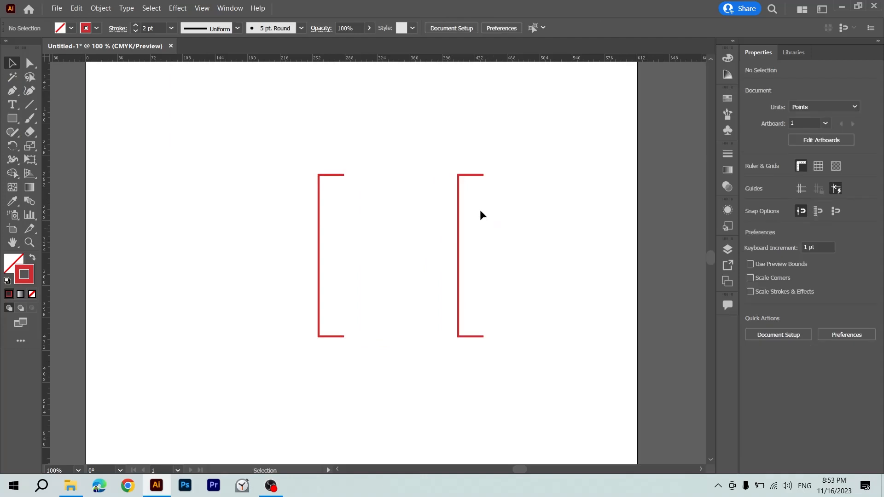
left_click(457, 207)
key("Delete")
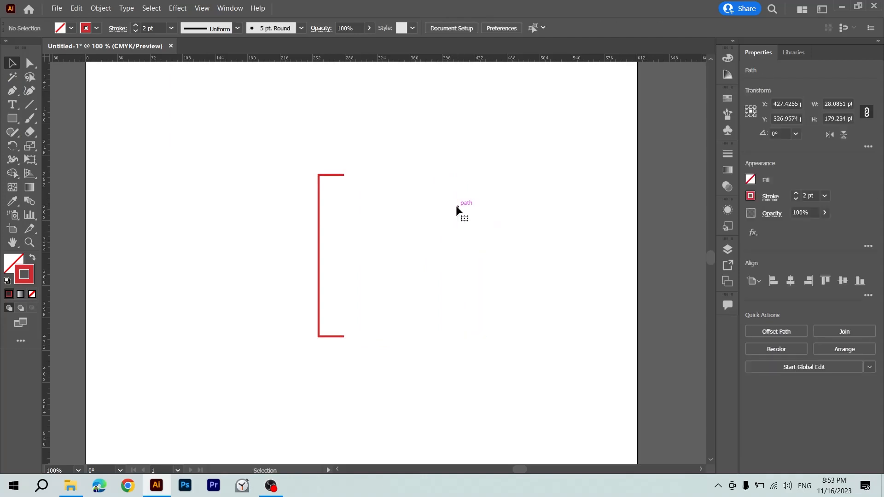
Reflect the bracket across the vertical axis without copying it, and undo the reflection.
right_click(319, 202)
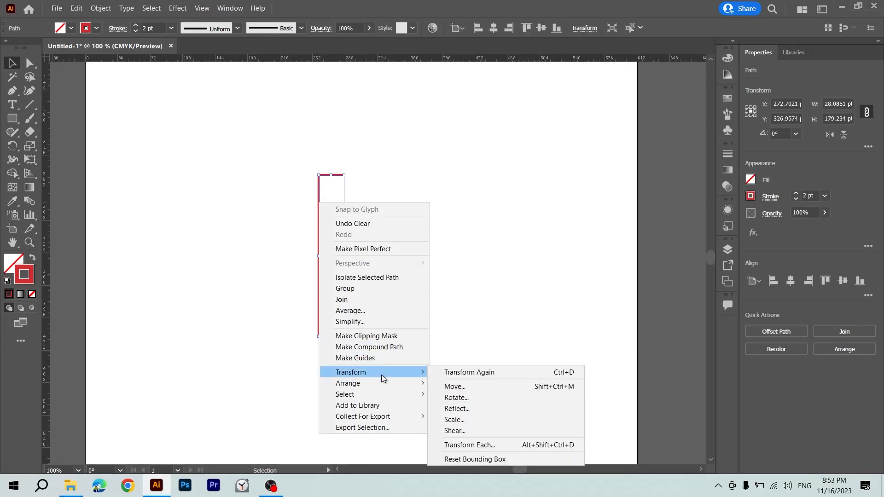
left_click(464, 410)
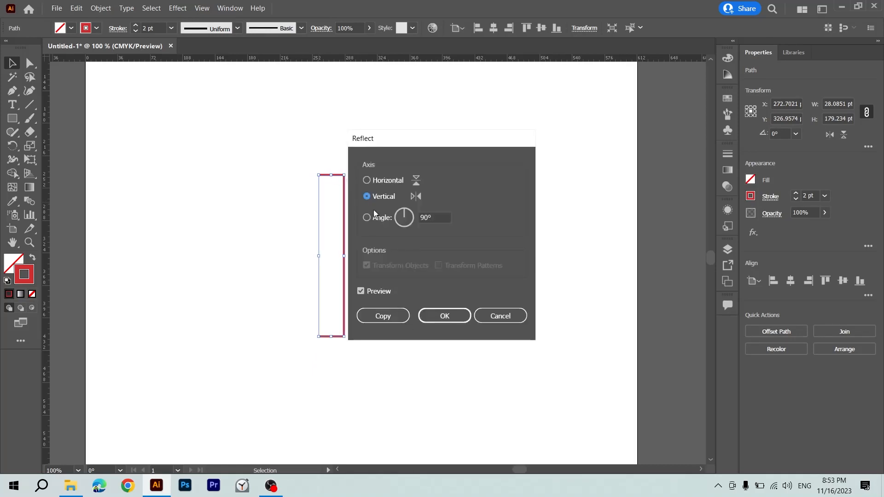
left_click(443, 315)
left_click(383, 182)
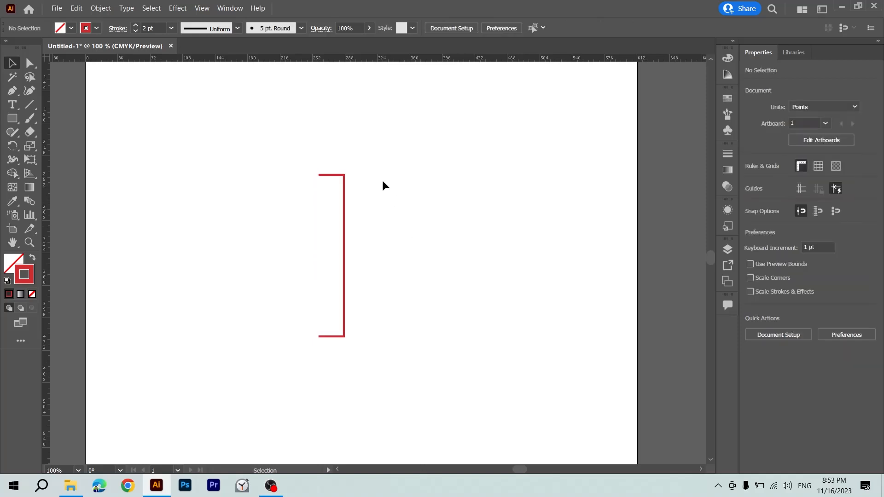
key("ctrl+a")
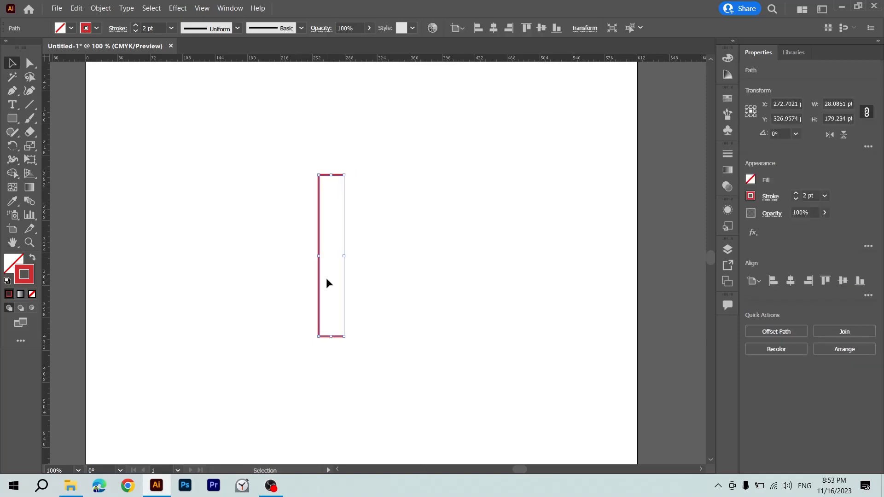
Create a mirrored copy of the red bracket by reflecting it across the vertical axis.
left_click(412, 233)
key("ctrl+a")
right_click(319, 273)
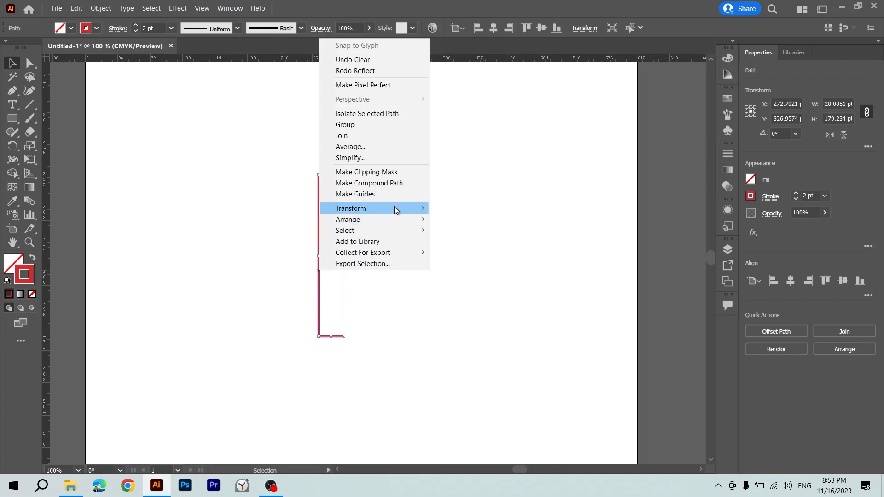
mouse_move(394, 209)
left_click(457, 244)
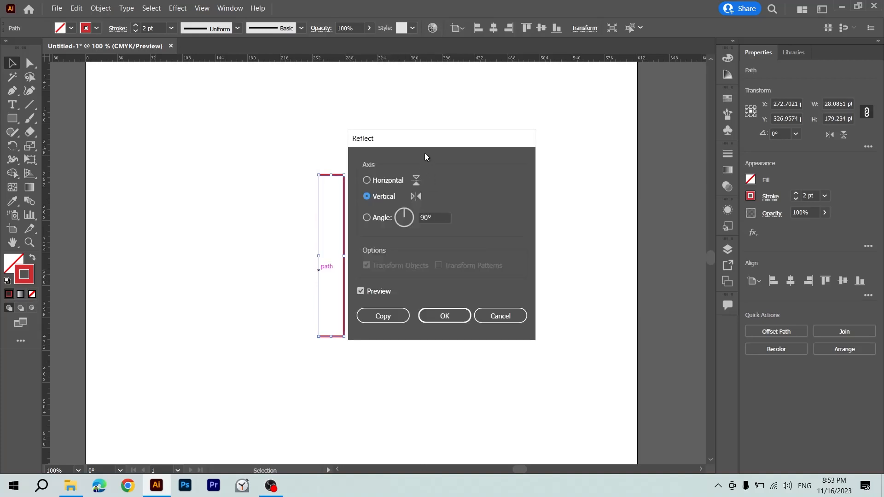
left_click_drag(424, 139, 528, 145)
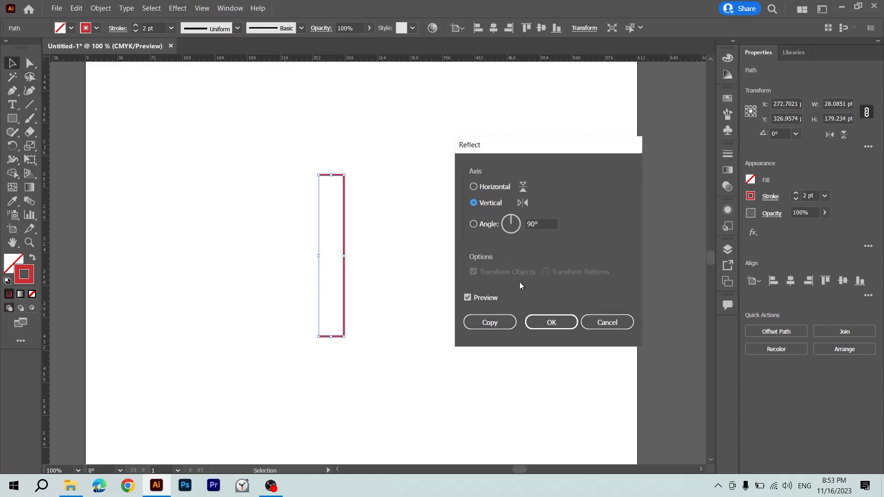
left_click(491, 324)
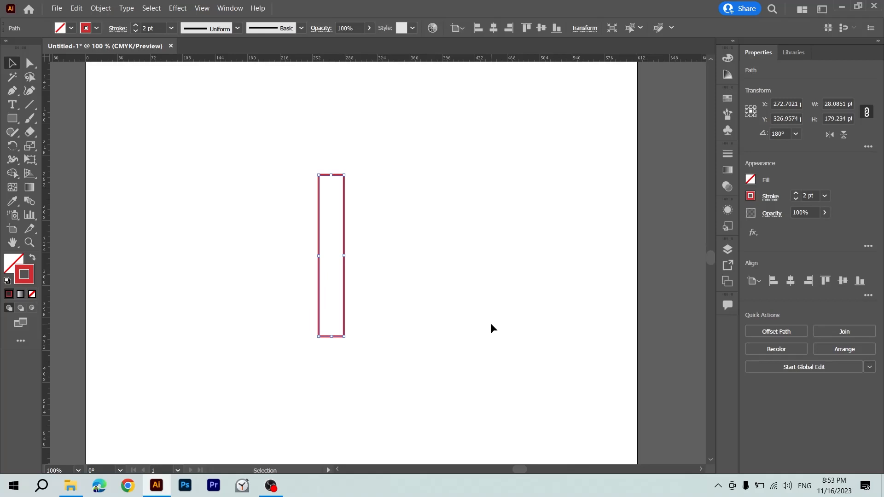
Move the mirrored bracket about 90 pt right to leave a gap, and shift both brackets together about 31 pt left and 6 pt down.
left_click(441, 280)
left_click_drag(344, 190, 296, 235)
left_click(424, 196)
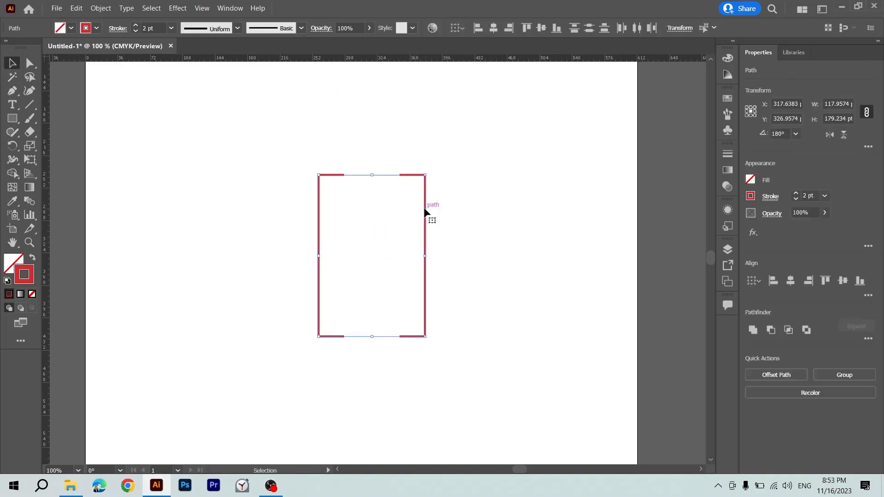
left_click_drag(427, 206, 382, 228)
left_click(410, 209)
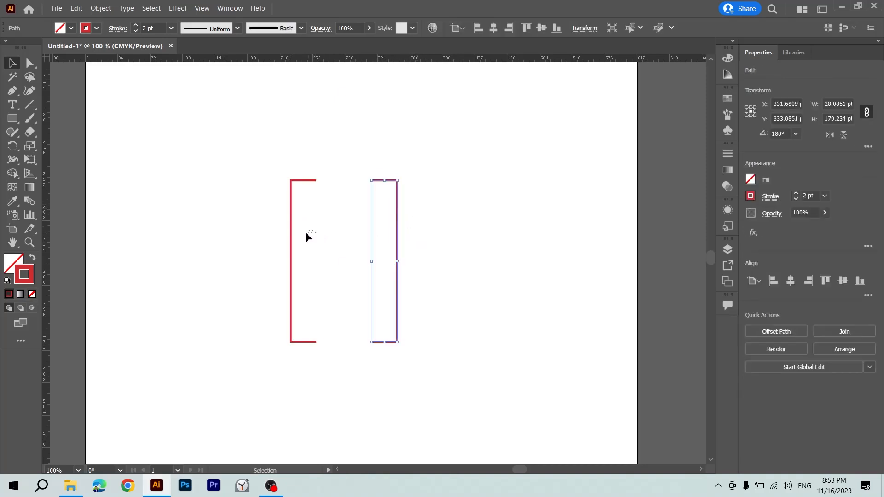
left_click_drag(306, 231, 263, 242)
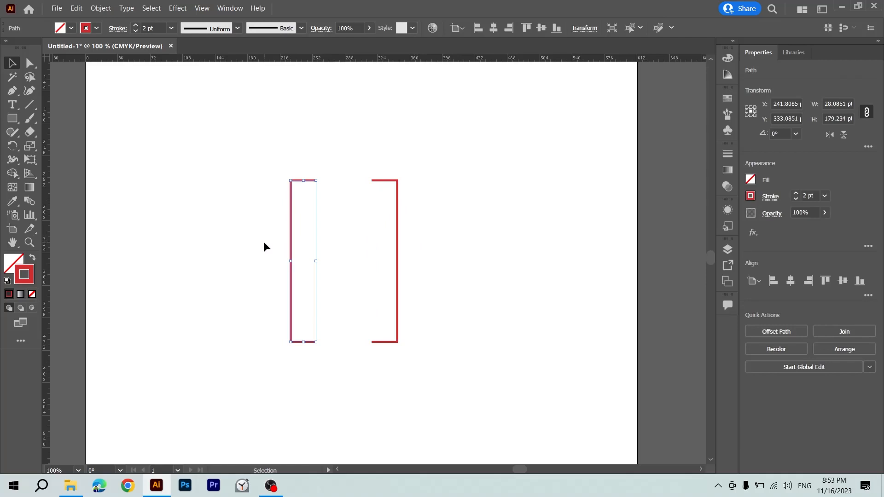
left_click(344, 233)
left_click_drag(221, 245, 463, 250)
left_click(430, 205)
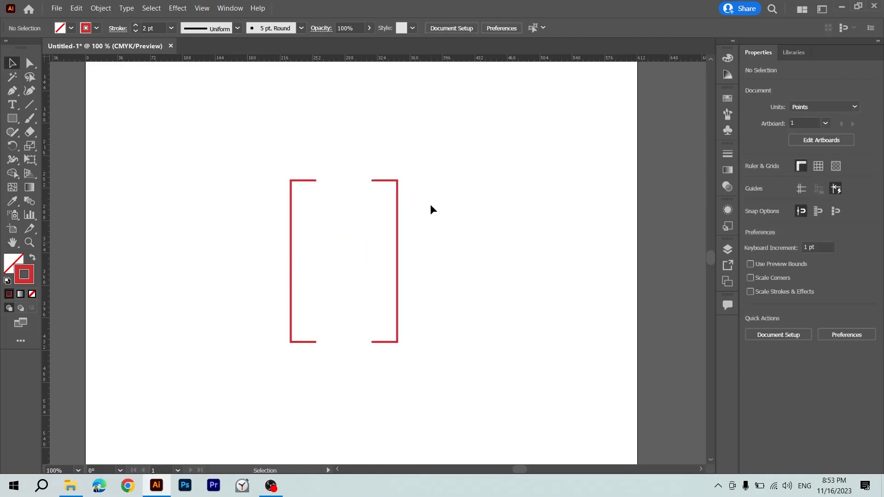
Try selecting the brackets' individual end points with Direct Selection, at the upper and lower gaps, and clear the selection.
left_click_drag(372, 187, 366, 193)
key("a")
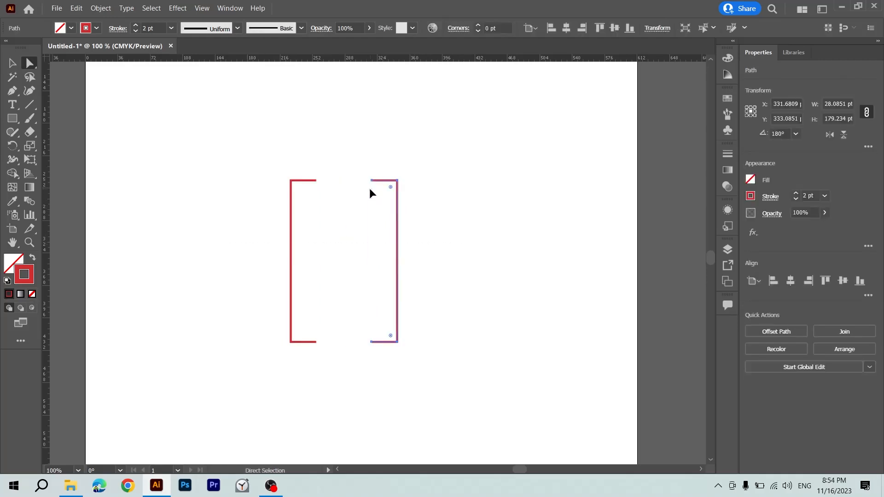
left_click_drag(359, 153, 474, 404)
left_click(474, 405)
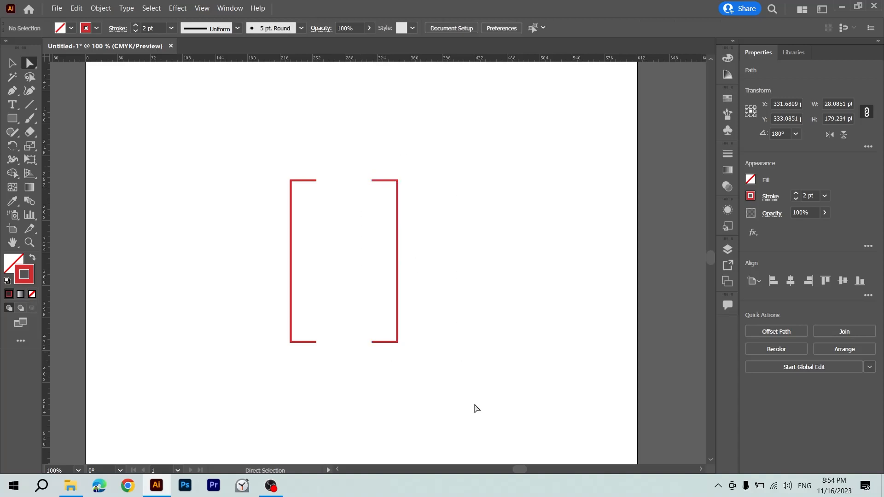
left_click_drag(410, 145, 344, 368)
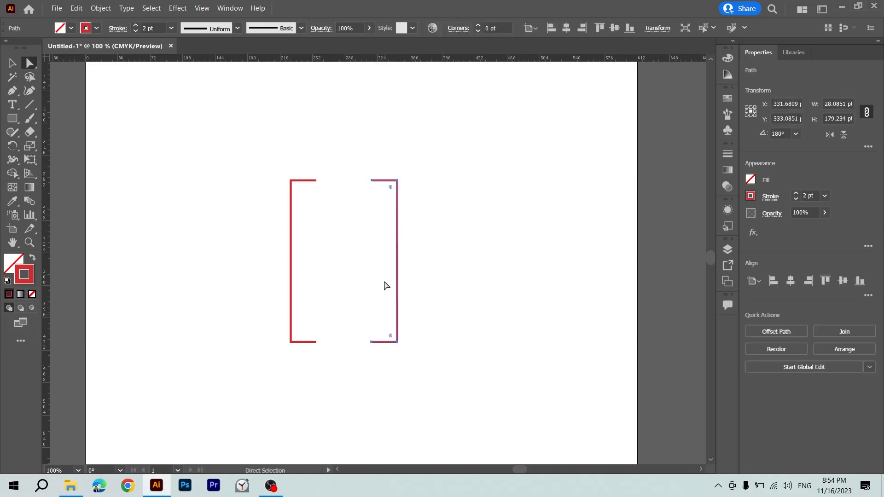
key("ctrl+plus")
left_click_drag(363, 129, 350, 154)
left_click_drag(299, 119, 257, 176)
left_click_drag(260, 120, 366, 172)
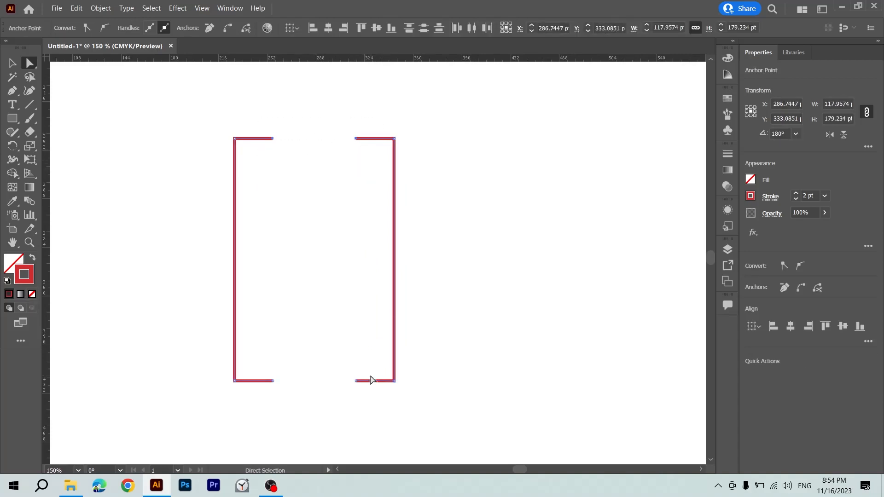
left_click_drag(371, 380, 346, 416)
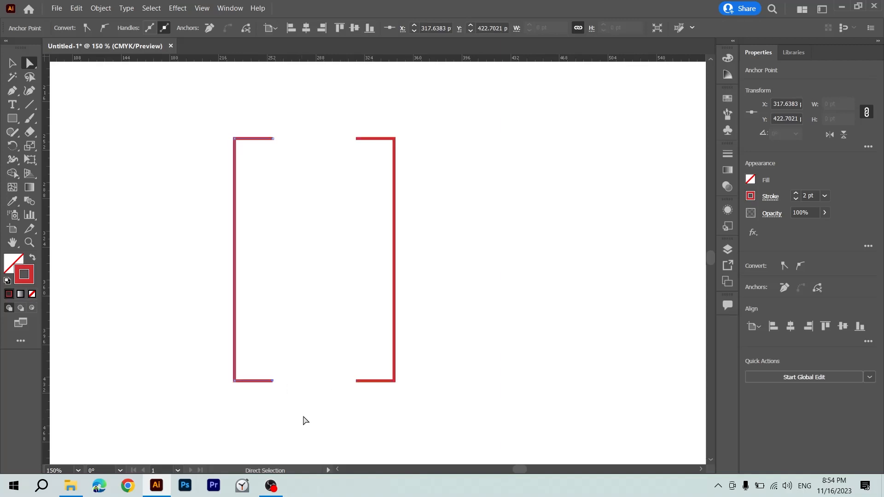
left_click(351, 191)
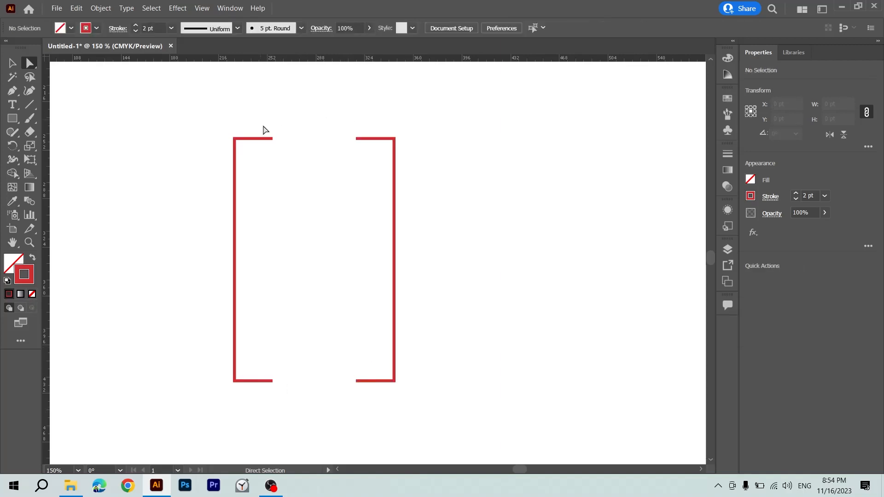
Select the two facing end points at the top of the brackets and join them.
left_click_drag(265, 130, 372, 174)
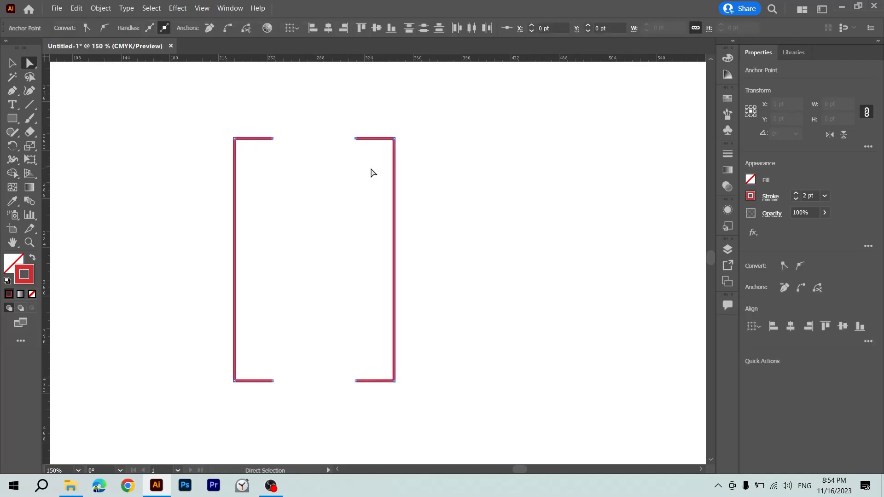
left_click_drag(250, 107, 368, 174)
left_click(352, 160)
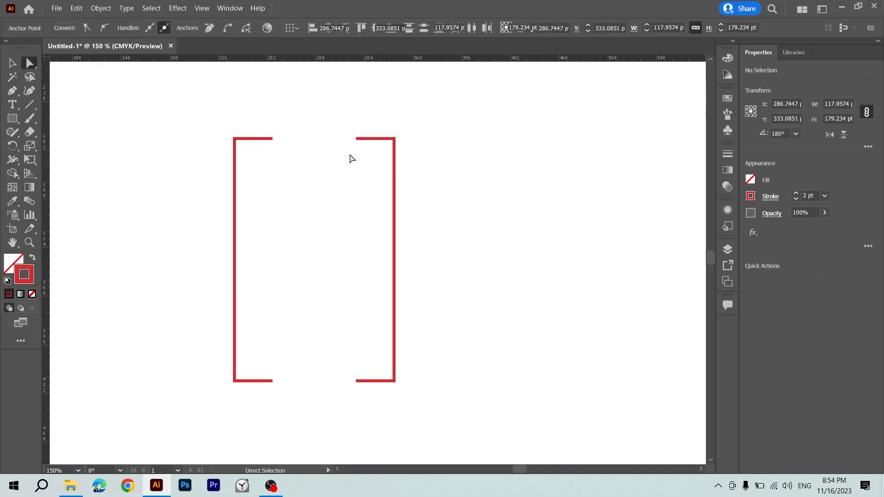
left_click(273, 138)
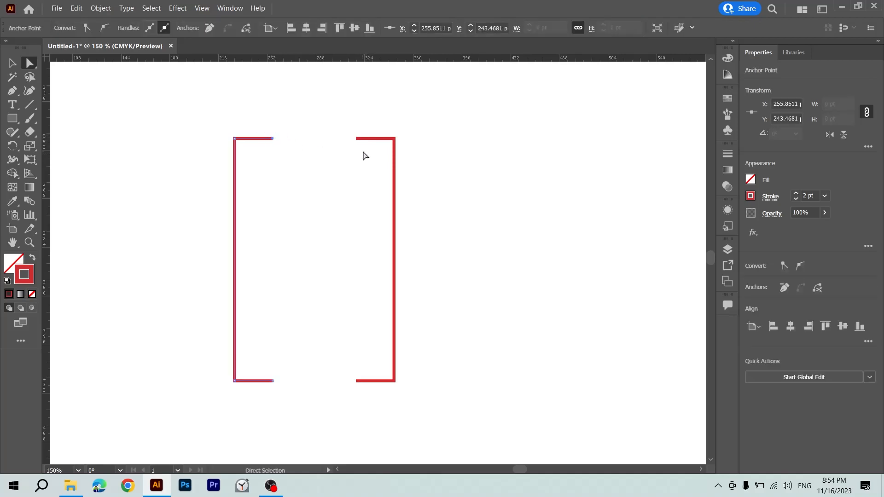
left_click(357, 139, "shift")
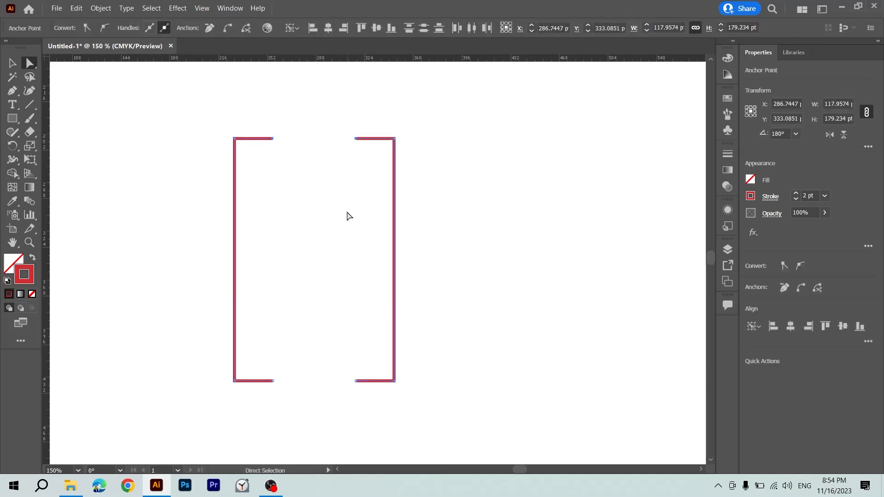
left_click_drag(251, 105, 367, 179)
right_click(360, 146)
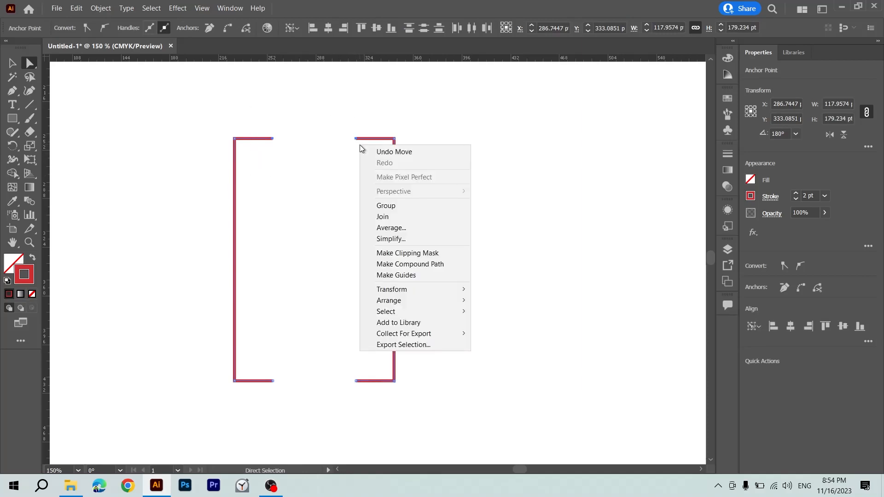
left_click(393, 217)
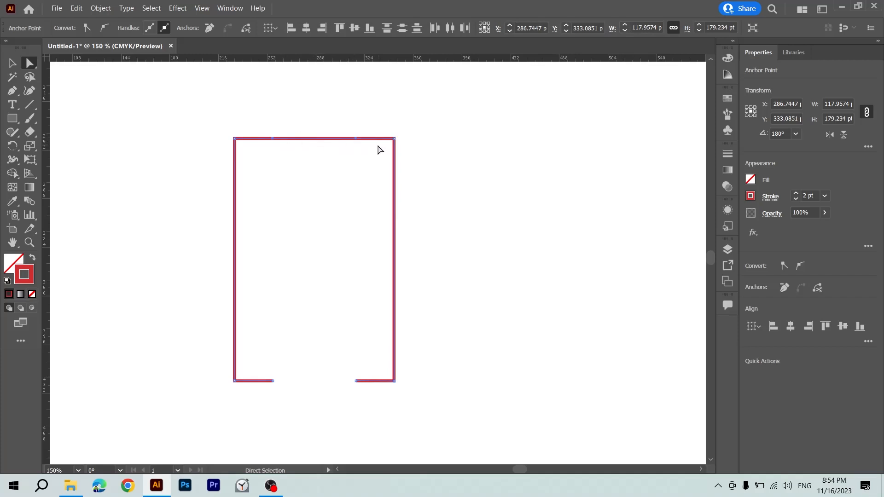
Join the two open end points at the bottom to close the rectangle, and deselect it.
left_click_drag(367, 354, 272, 410)
left_click_drag(367, 364, 259, 419)
right_click(480, 263)
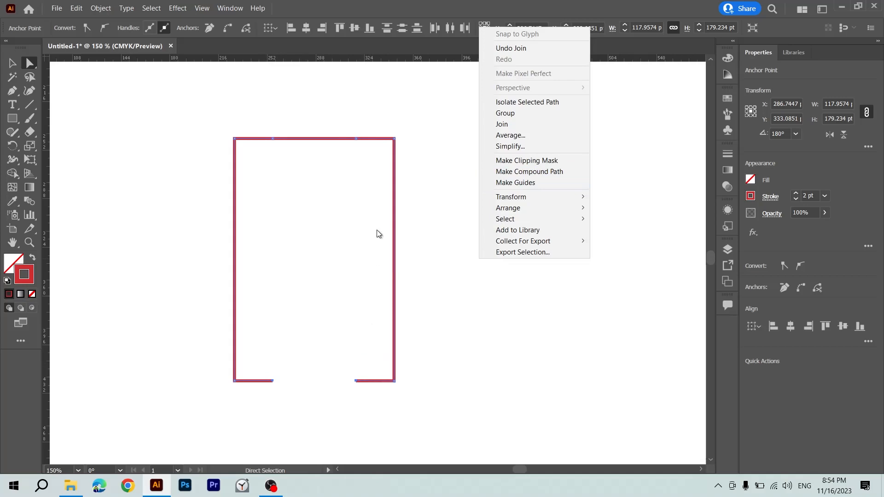
left_click(561, 124)
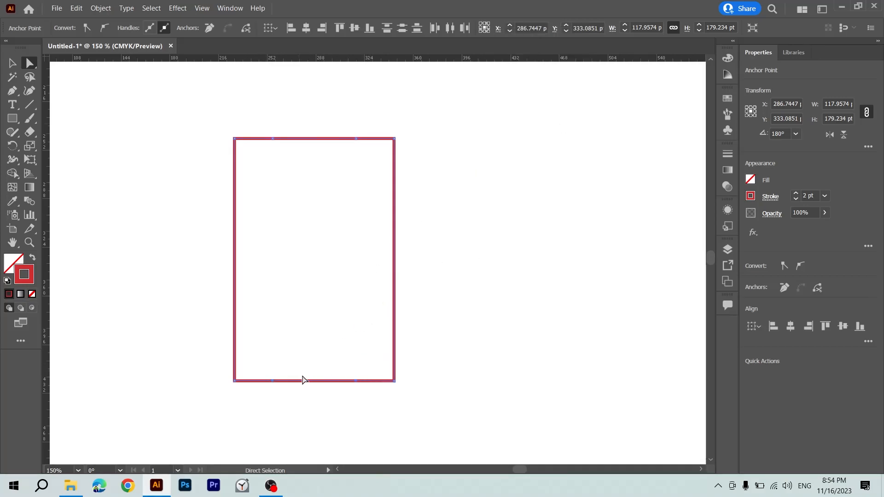
key("v")
left_click(368, 285)
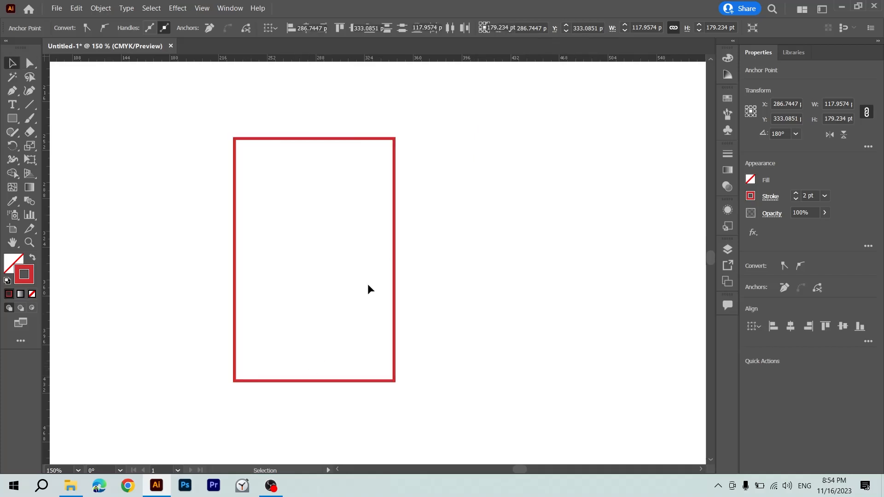
Check the joined rectangle's path in Outline view and return to Preview.
key("a")
key("ctrl+y")
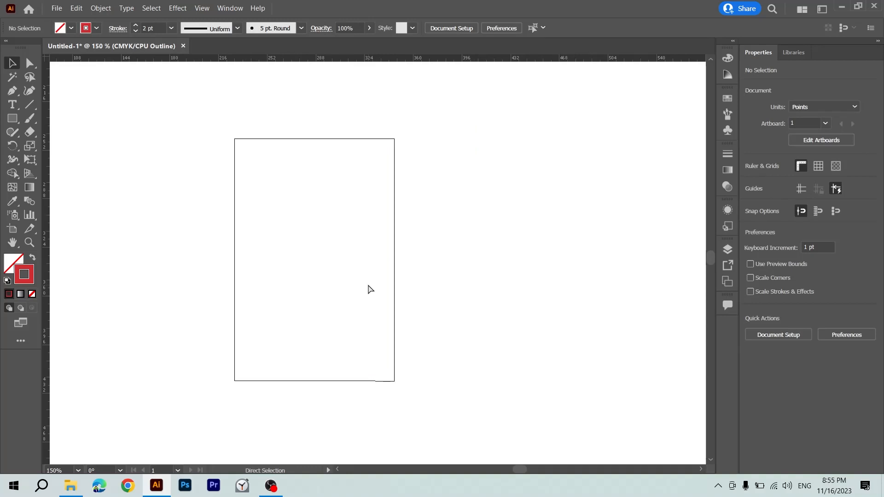
key("ctrl+y")
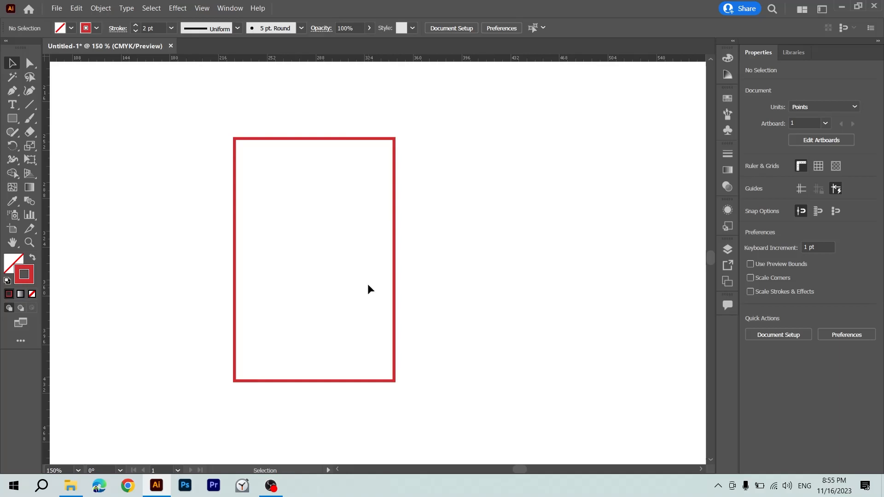
Swap the rectangle's stroke and fill, and set the fill colour to cyan #0DE3FF.
left_click_drag(413, 266, 352, 293)
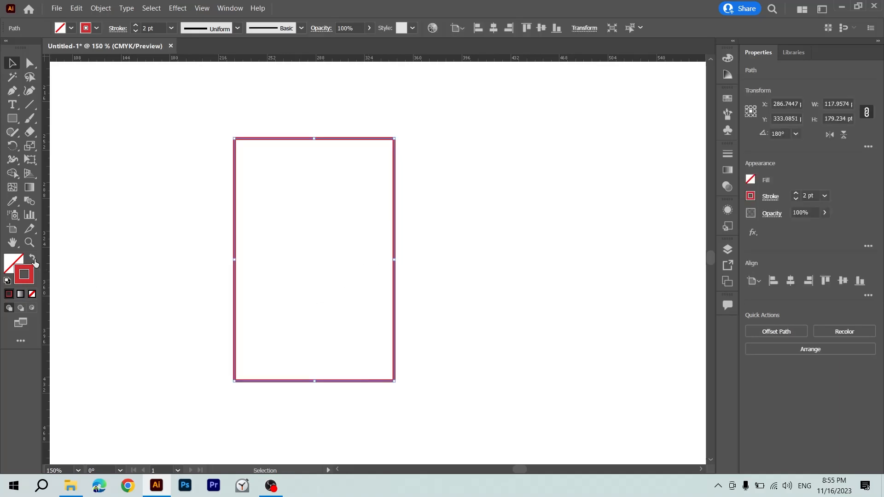
left_click(33, 261)
double_click(14, 263)
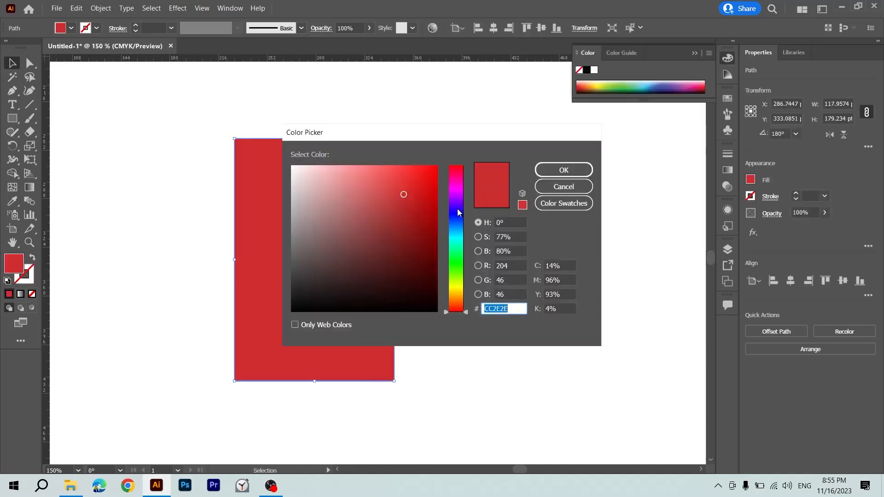
left_click(461, 236)
left_click_drag(406, 218, 432, 166)
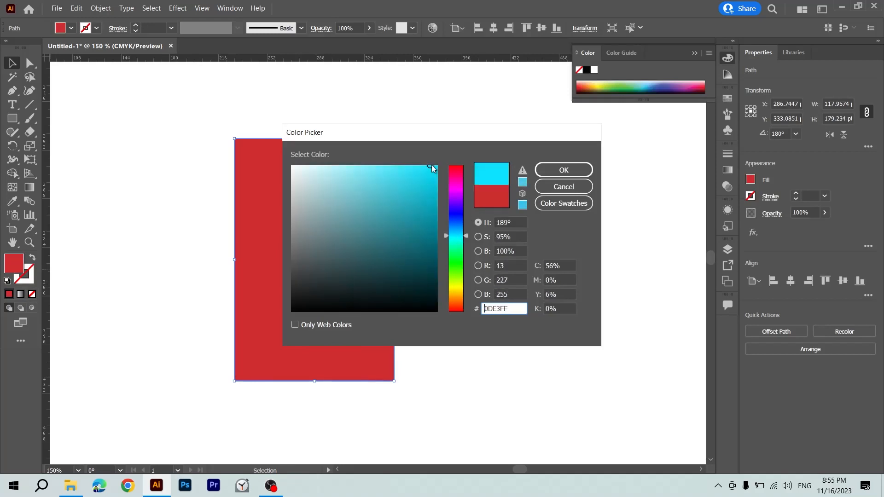
key("Return")
left_click(475, 226)
Move the filled rectangle left and across to the artboard's right edge, and delete it.
left_click_drag(375, 238, 282, 237)
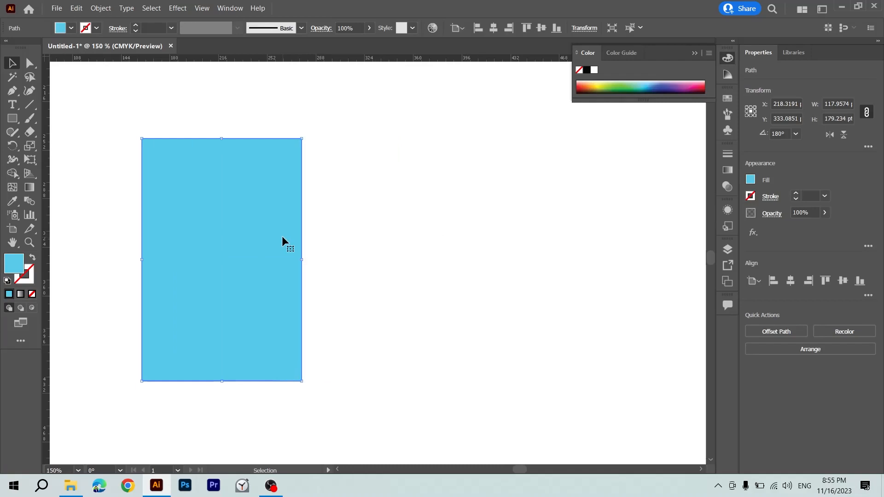
key("ctrl+minus")
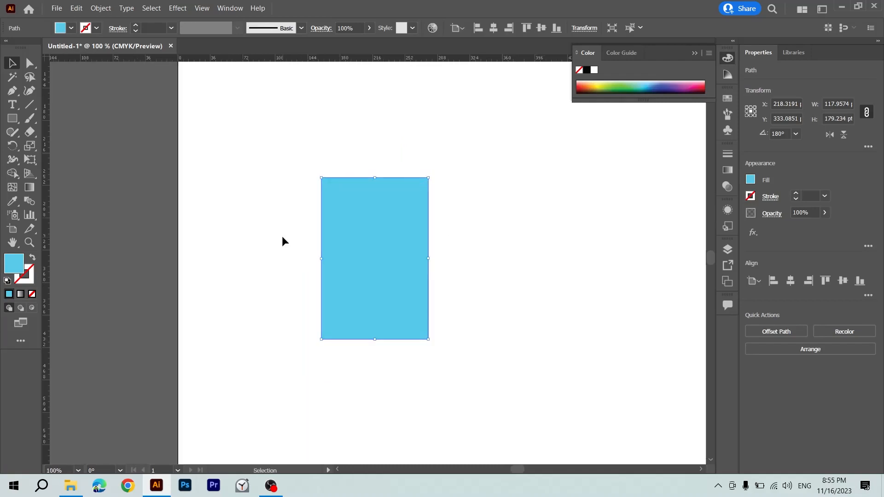
scroll(404, 256, "right", 5)
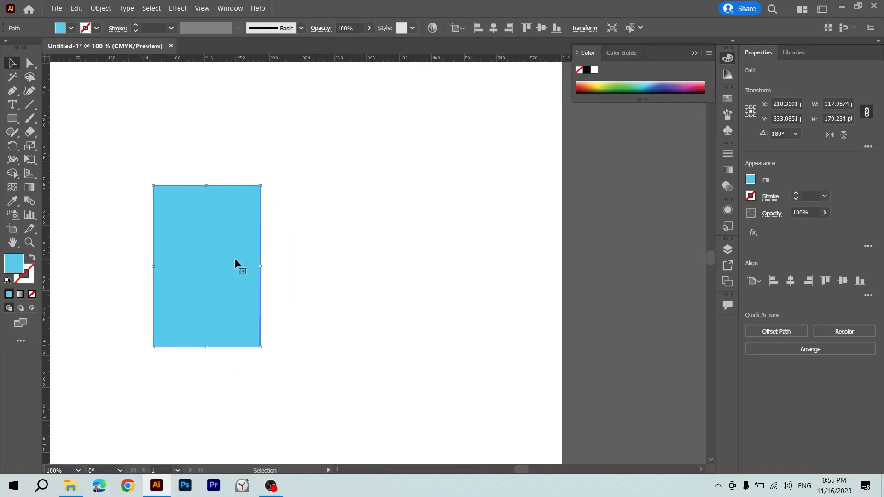
left_click_drag(234, 258, 593, 287)
key("Delete")
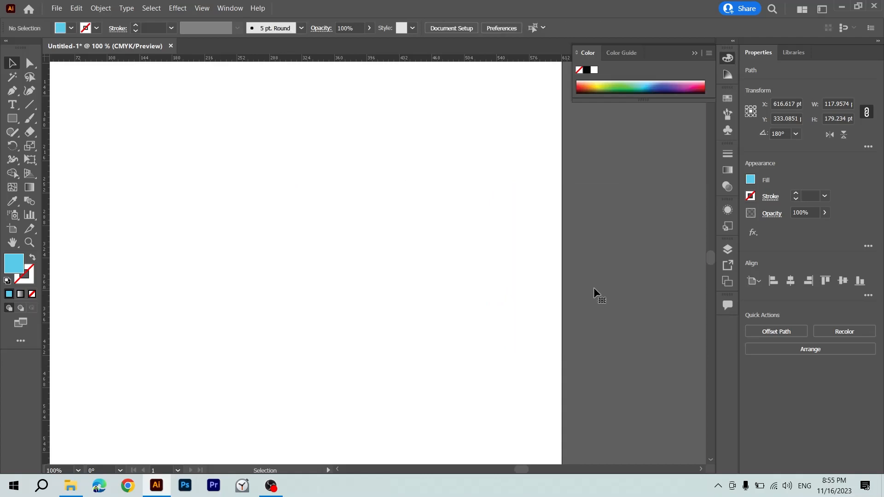
Show the document's guides, and look up the Hide Guides command and its shortcut among the view's guide options.
key("ctrl+semicolon")
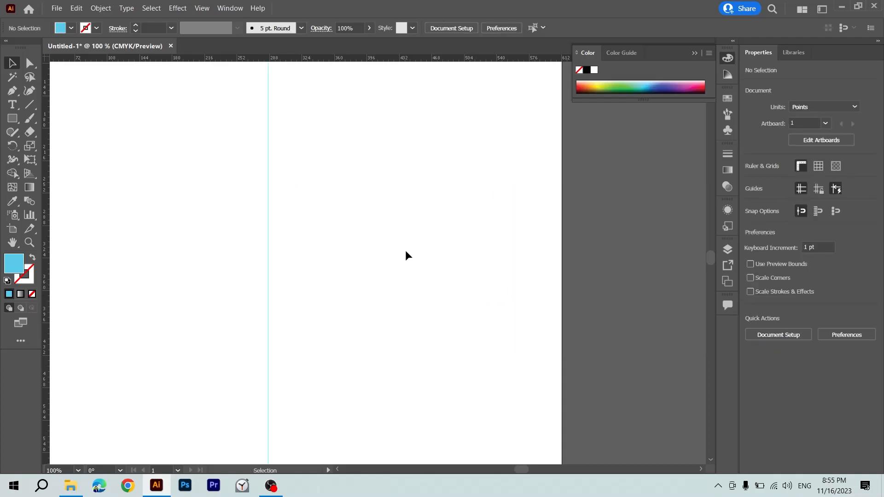
key("ctrl+plus")
left_click(202, 9)
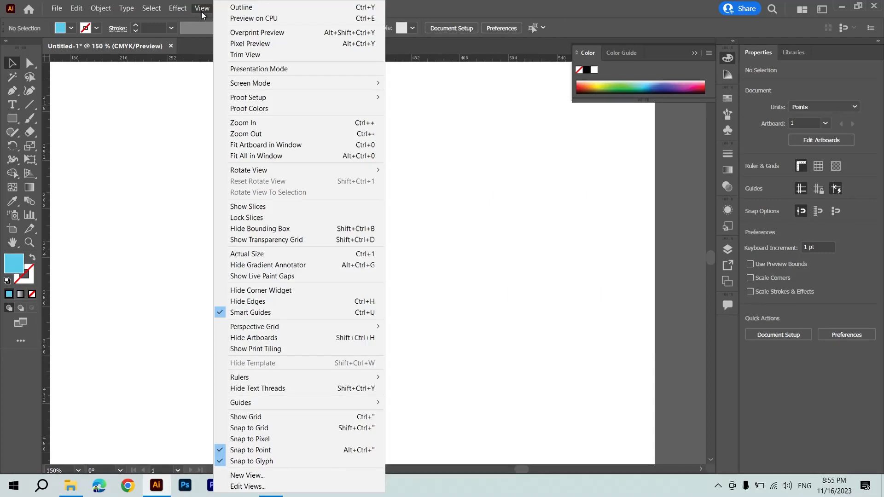
mouse_move(355, 407)
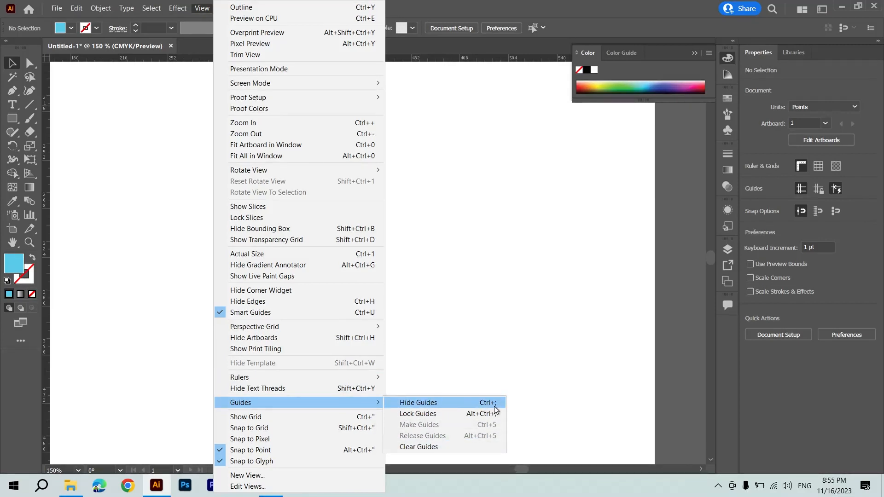
left_click(493, 349)
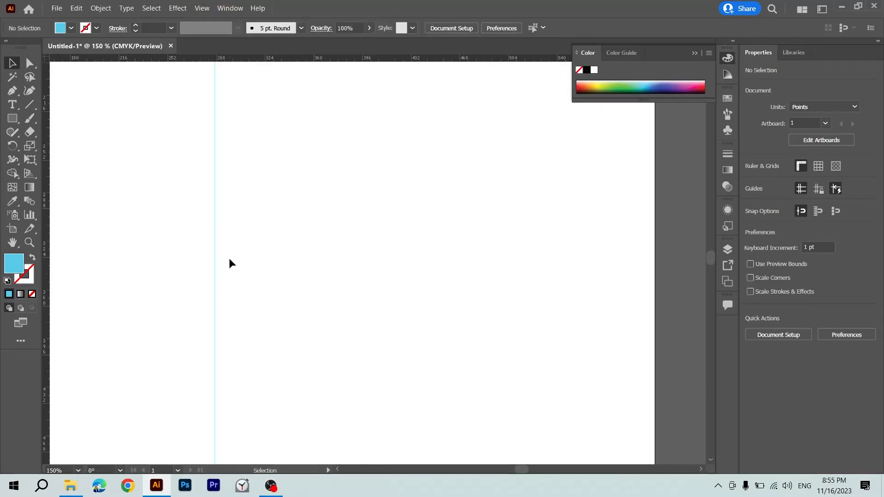
left_click_drag(229, 258, 178, 273)
left_click(276, 263)
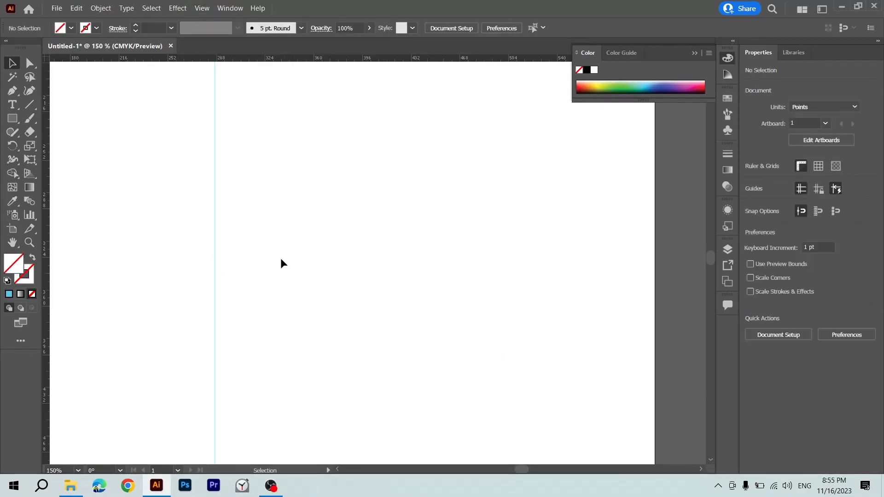
left_click_drag(281, 260, 161, 302)
left_click(255, 293)
Draw the left half of a heart about 57 by 90 pt with the Pen tool, both ends on the vertical guide, and deselect it.
scroll(256, 294, "left", 3)
key("p")
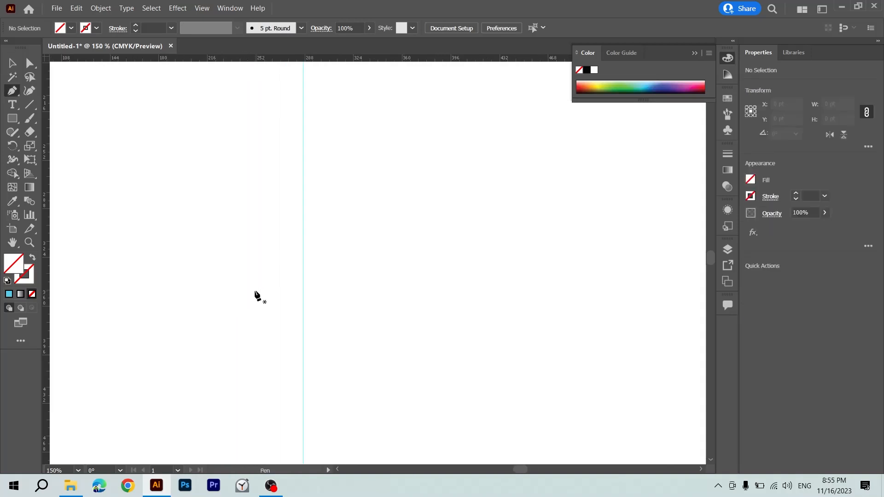
left_click(303, 201)
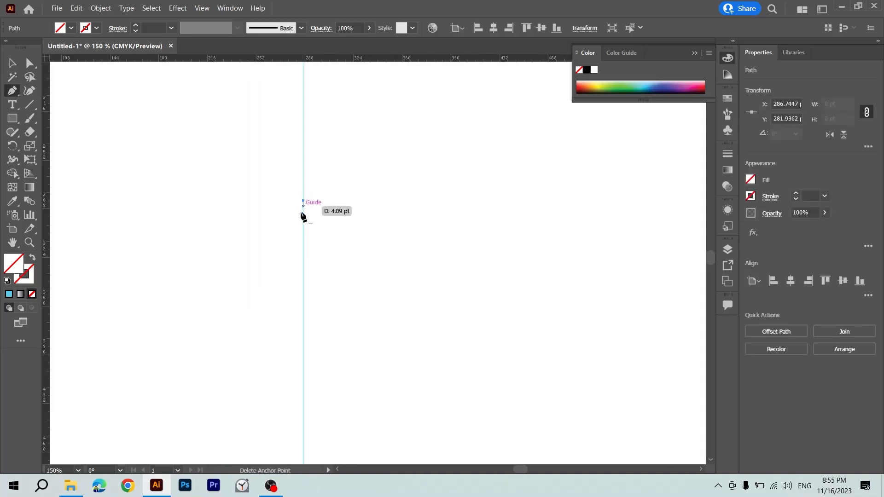
left_click_drag(247, 215, 243, 280)
key("ctrl+z")
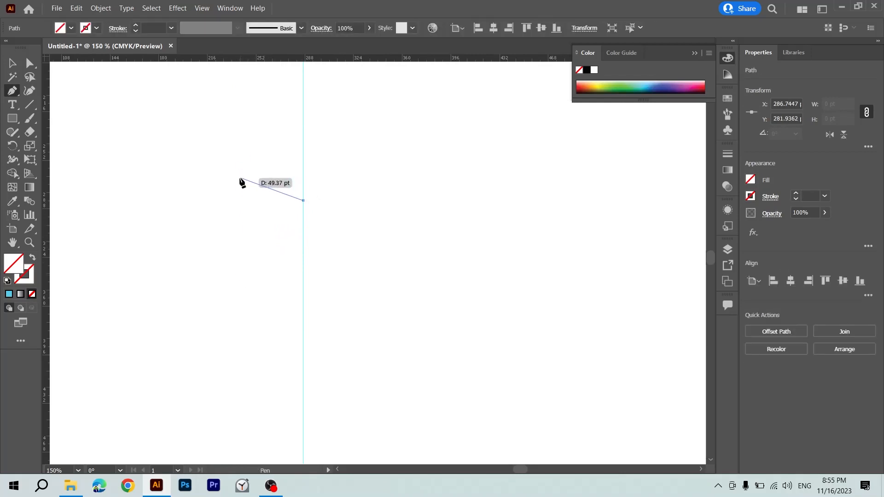
left_click_drag(239, 178, 197, 206)
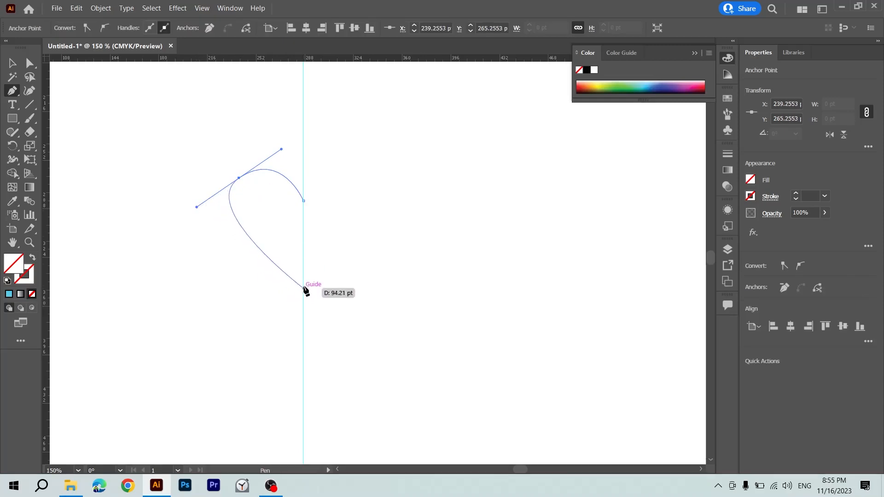
left_click_drag(303, 291, 338, 312)
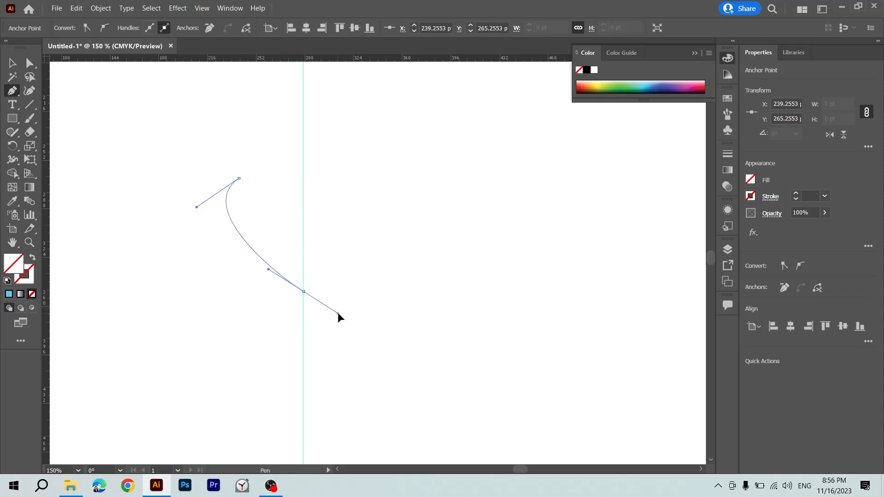
left_click_drag(304, 201, 307, 226)
key("v")
left_click(343, 218)
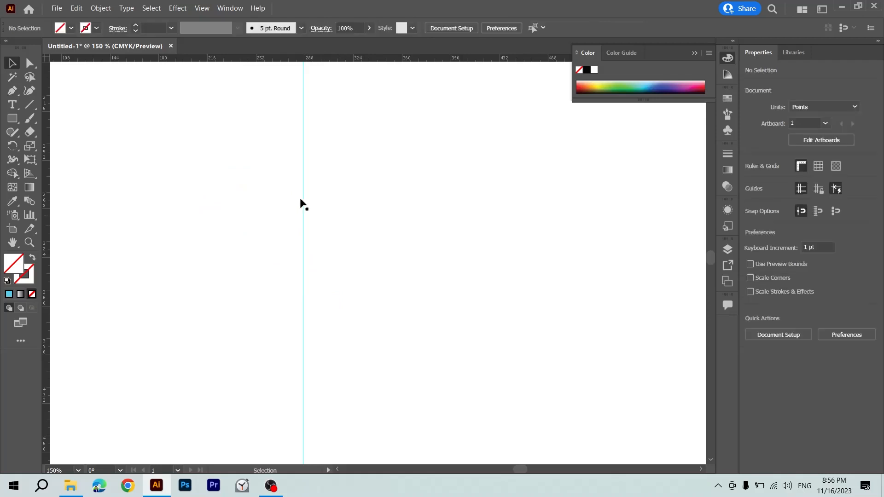
Apply the last used cyan colour as a 1 pt stroke to the half heart, and deselect it.
left_click_drag(258, 128, 240, 244)
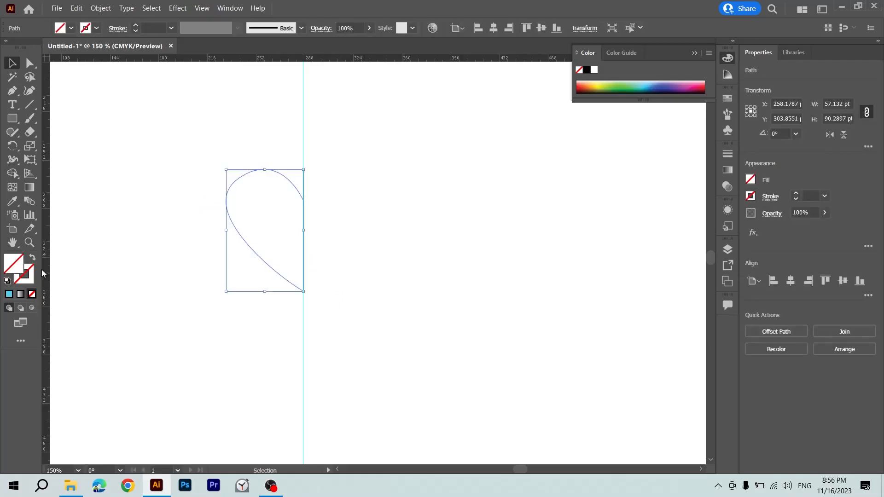
left_click(10, 295)
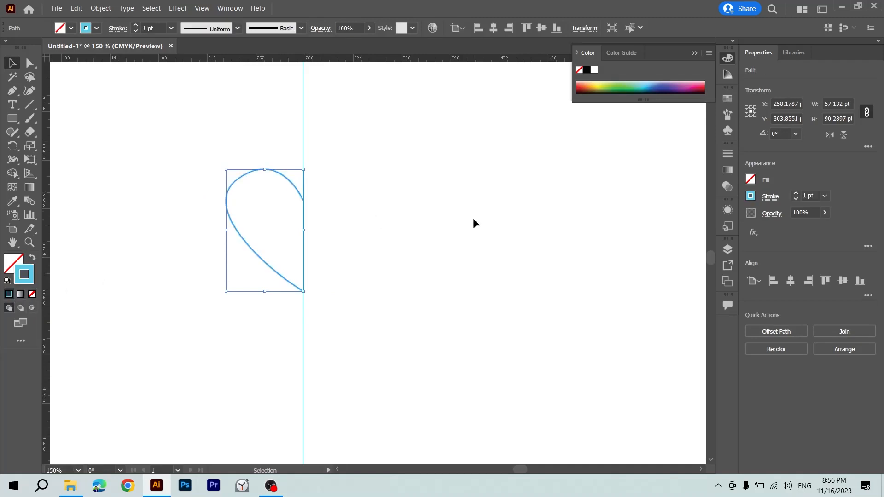
left_click(359, 231)
left_click_drag(285, 171, 224, 251)
left_click(285, 164)
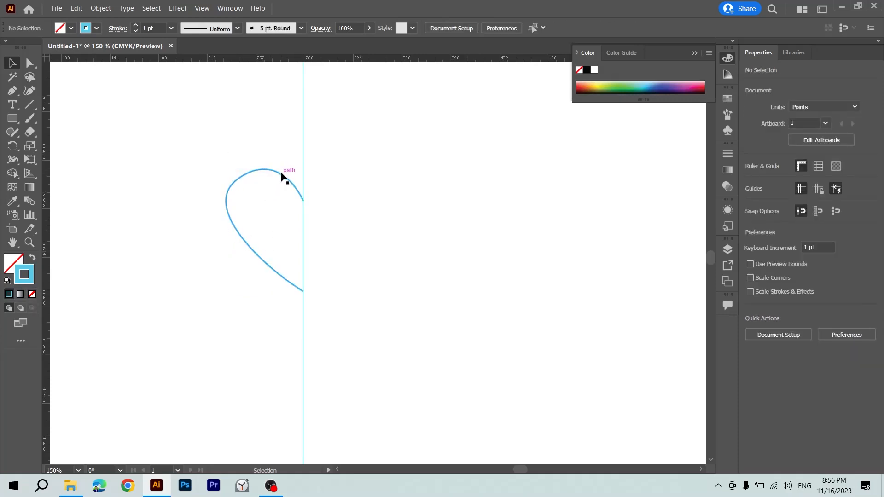
Move the half heart right of the guide to about X 384 pt, and place a copy beside it at about X 472 pt.
left_click_drag(280, 174, 447, 178)
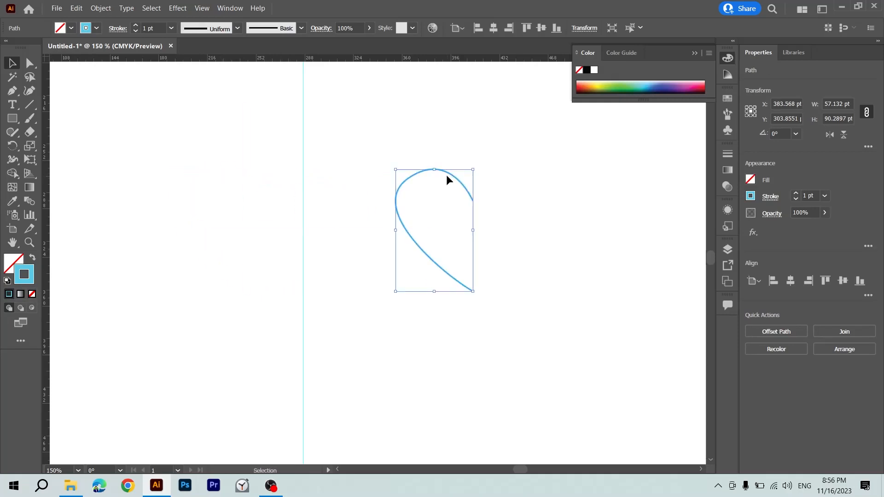
left_click(447, 175)
left_click_drag(445, 147, 409, 244)
left_click_drag(401, 189, 523, 191)
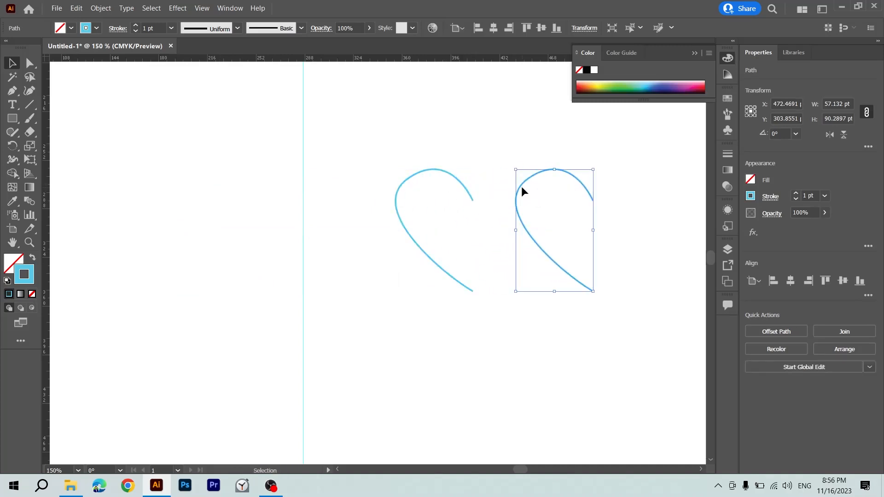
Flip the copied half heart horizontally, and move it against the first half so their end points meet.
left_click(829, 134)
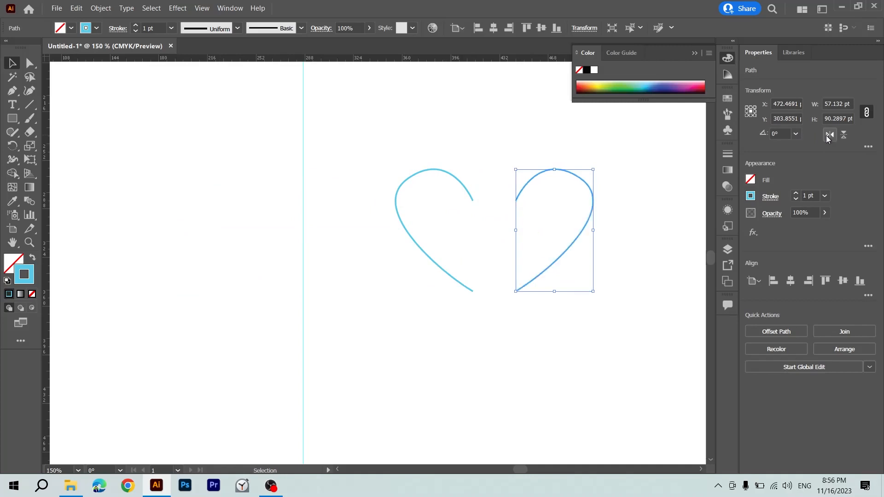
left_click(604, 180)
left_click_drag(604, 176, 509, 309)
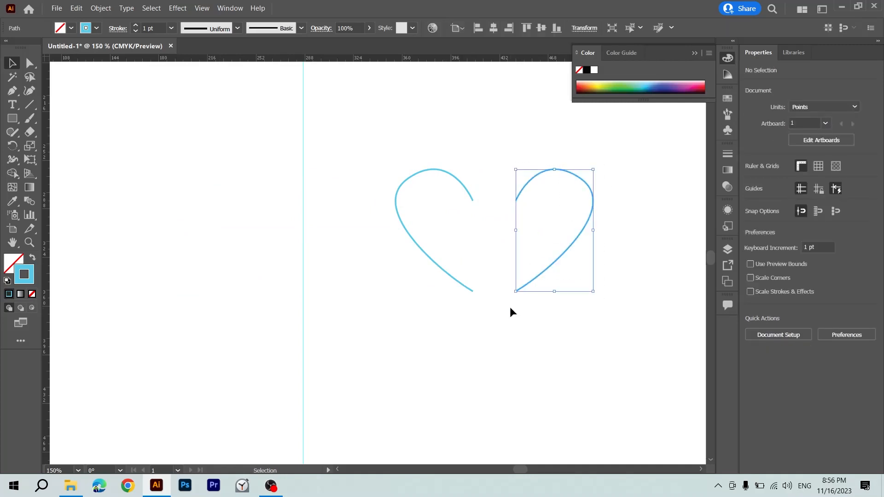
left_click(545, 184)
left_click_drag(541, 173, 366, 215)
left_click(500, 208)
Move the left half away from the heart's upper cleft and undo it, and isolate the right half and exit isolation.
key("z")
key("v")
left_click_drag(587, 248, 359, 238)
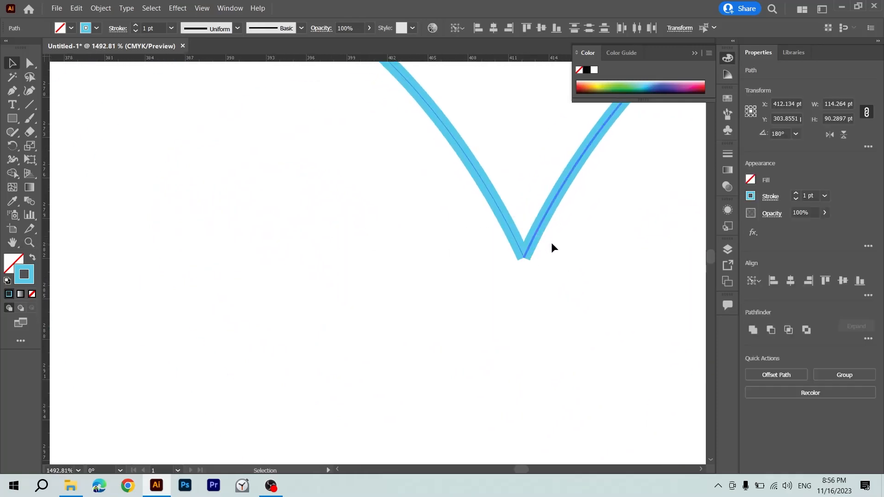
left_click_drag(516, 231, 435, 238)
left_click(491, 252)
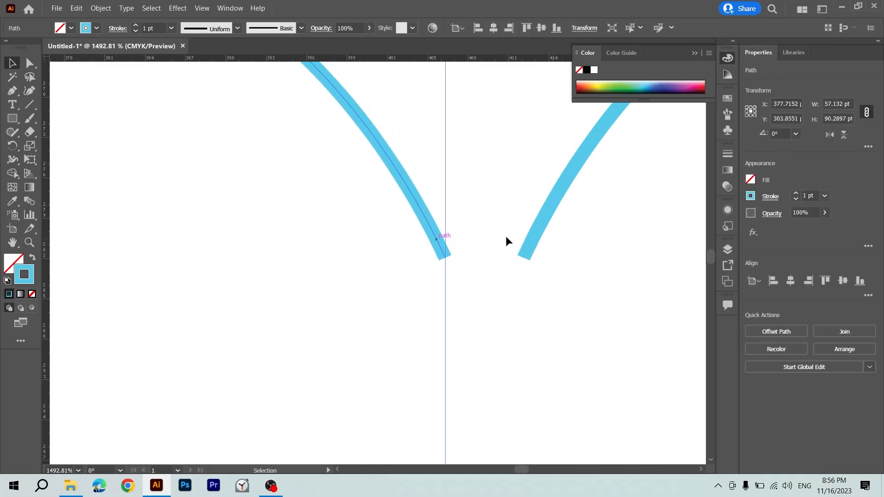
key("ctrl+z")
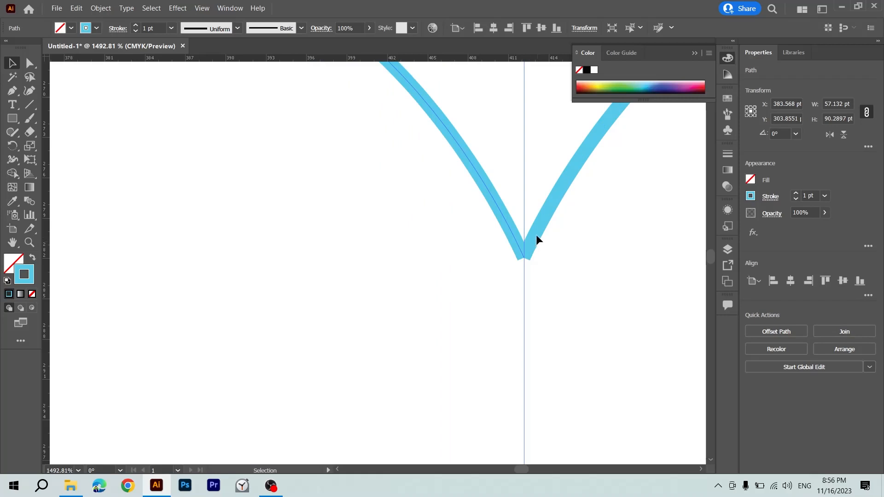
double_click(539, 234)
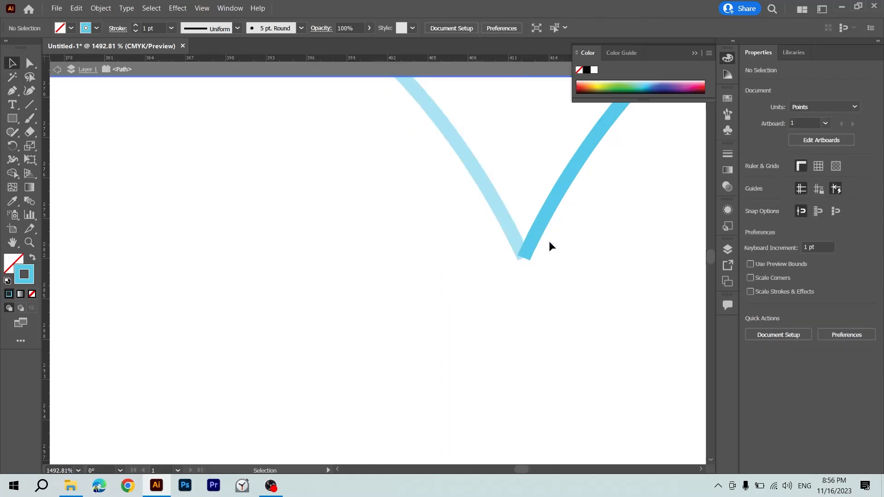
double_click(135, 173)
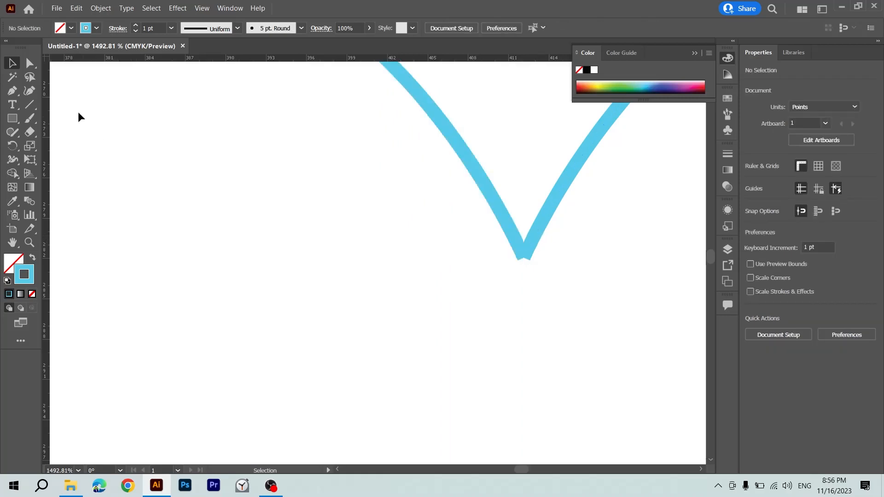
Join the two coinciding end points at the heart's upper cleft.
left_click(30, 63)
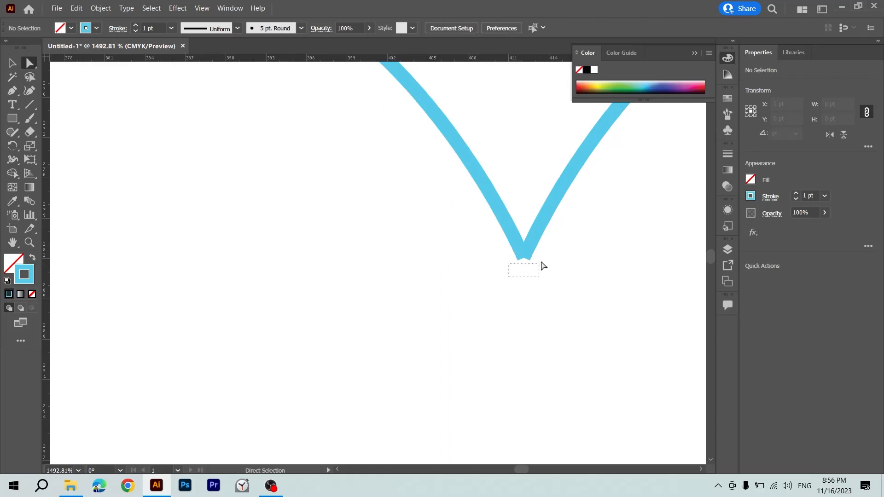
left_click(543, 245)
right_click(517, 251)
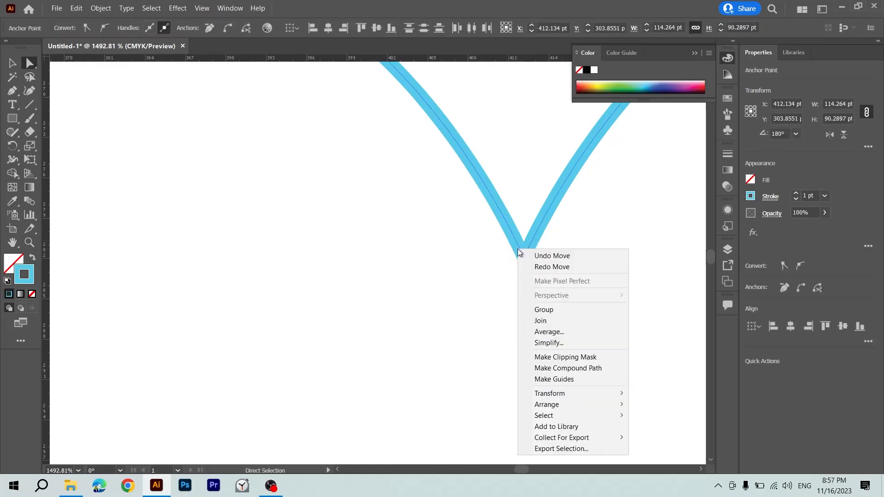
left_click(558, 319)
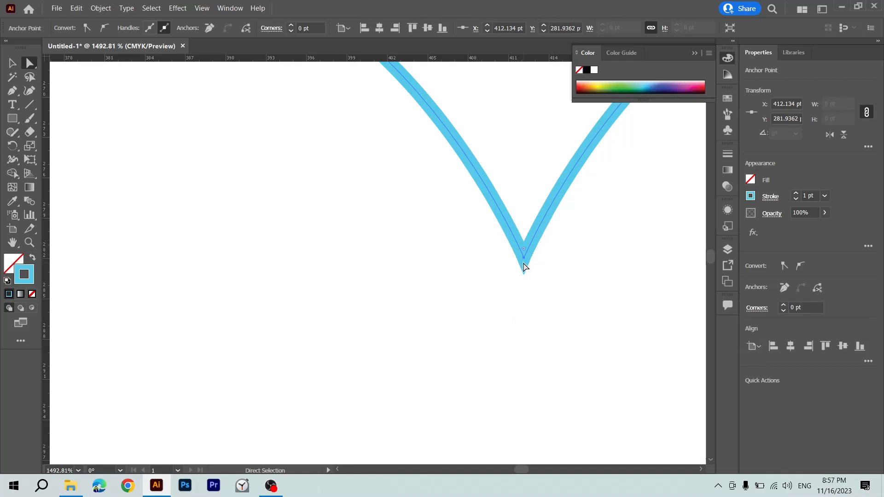
Join the two coinciding end points at the heart's bottom tip, and undo both joins.
scroll(524, 264, "down", 10)
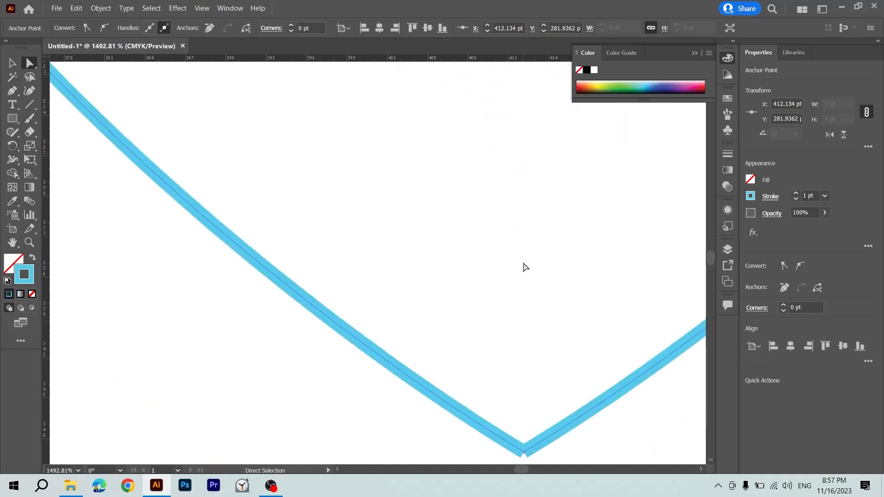
scroll(523, 263, "down", 1)
left_click_drag(540, 295, 507, 342)
right_click(525, 319)
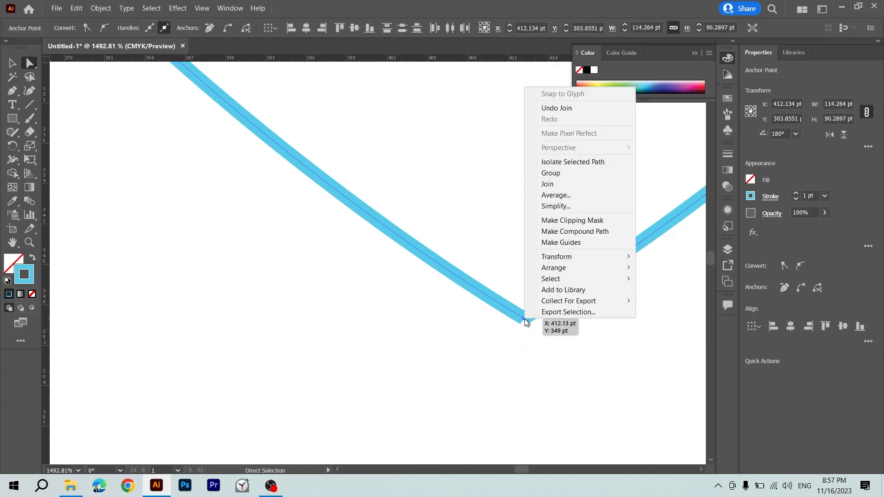
left_click(562, 183)
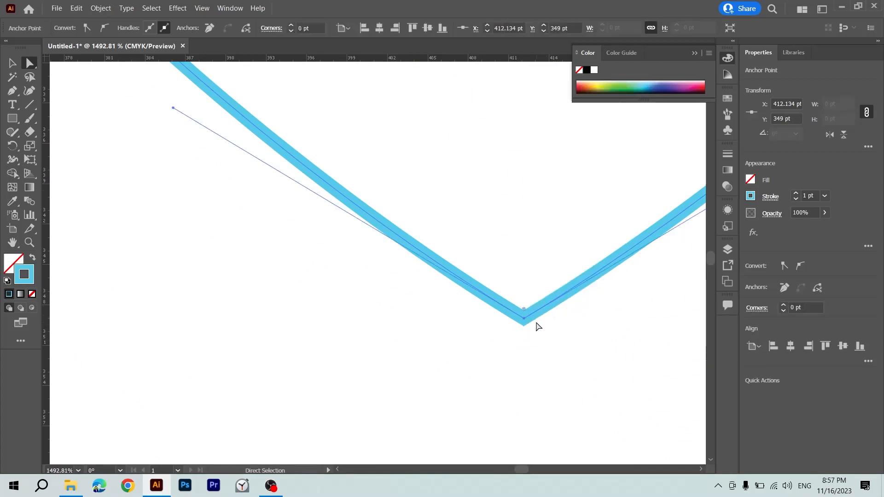
key("ctrl+z")
key("ctrl+z")
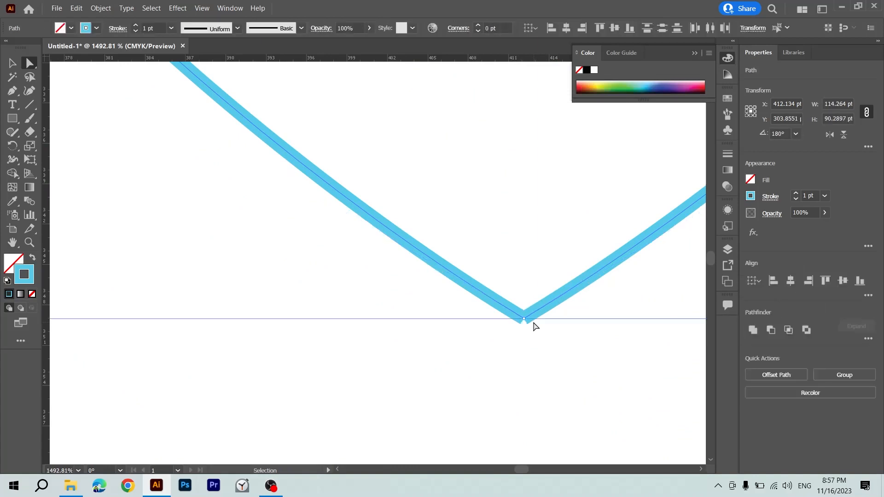
Move the right half of the heart slightly to the right, leaving a small gap between the halves, and deselect it.
key("ctrl+minus")
key("ctrl+minus")
key("ctrl+minus")
key("ctrl+minus")
key("v")
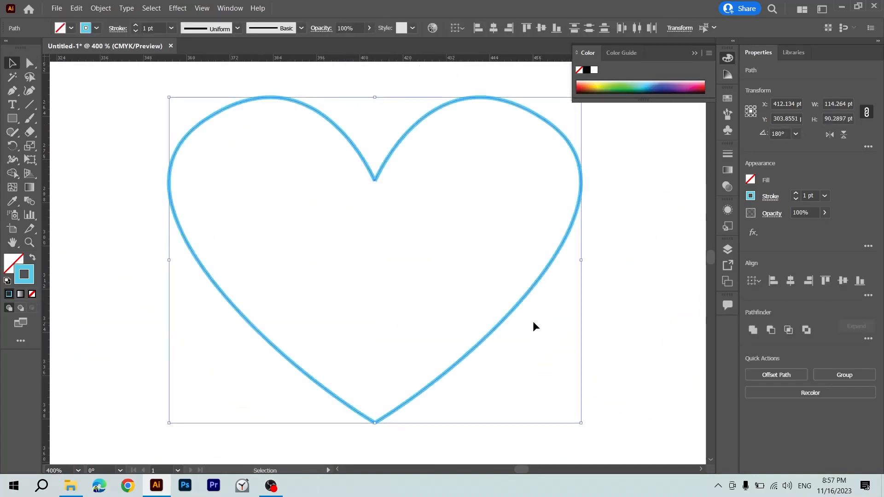
left_click(488, 292)
left_click_drag(381, 174, 391, 165)
left_click(399, 217)
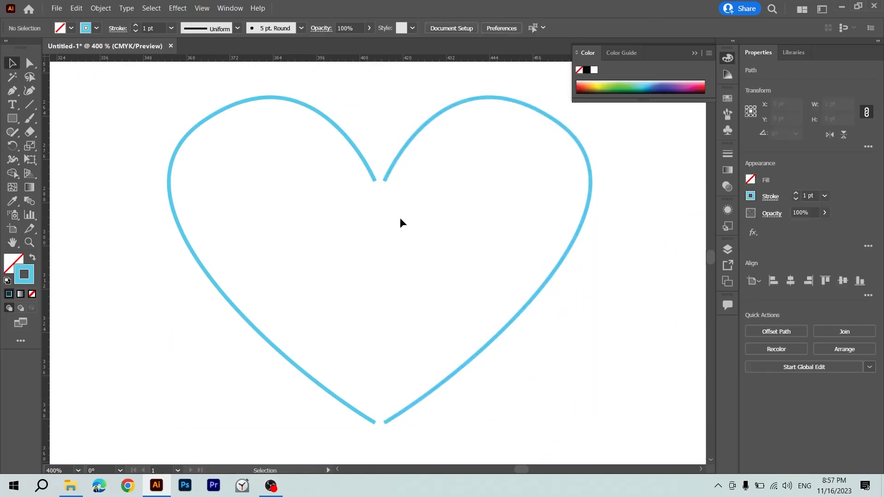
Join the two separated end points at the heart's upper cleft across the gap.
key("ctrl+plus")
key("ctrl+plus")
scroll(399, 218, "up", 2)
key("a")
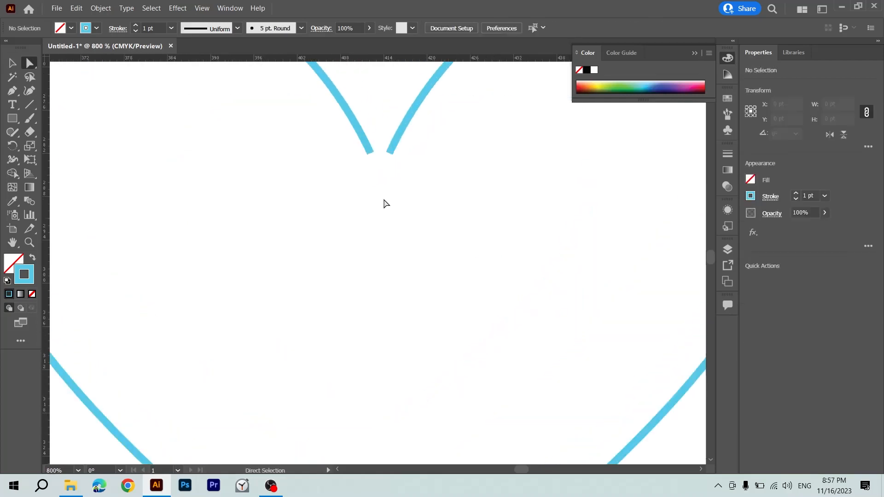
left_click_drag(345, 181, 413, 135)
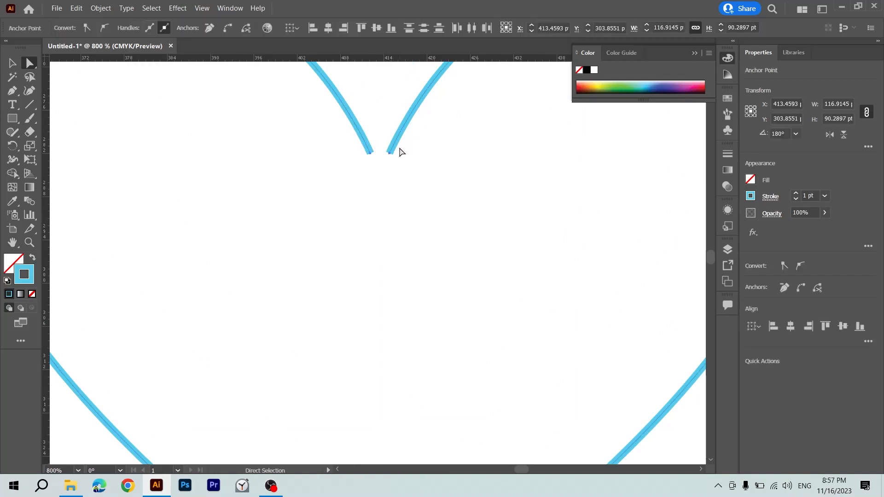
right_click(393, 149)
left_click(426, 220)
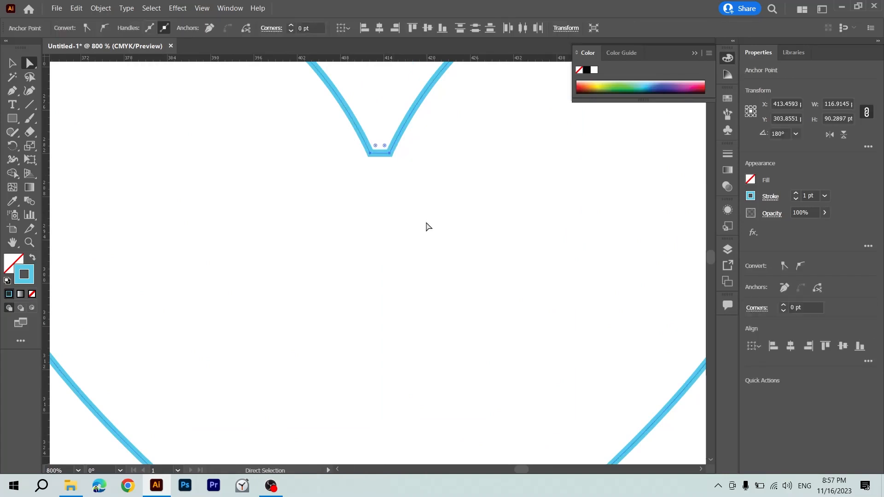
Undo the join that bridges the gap at the heart's upper cleft.
left_click(386, 163)
left_click(381, 154)
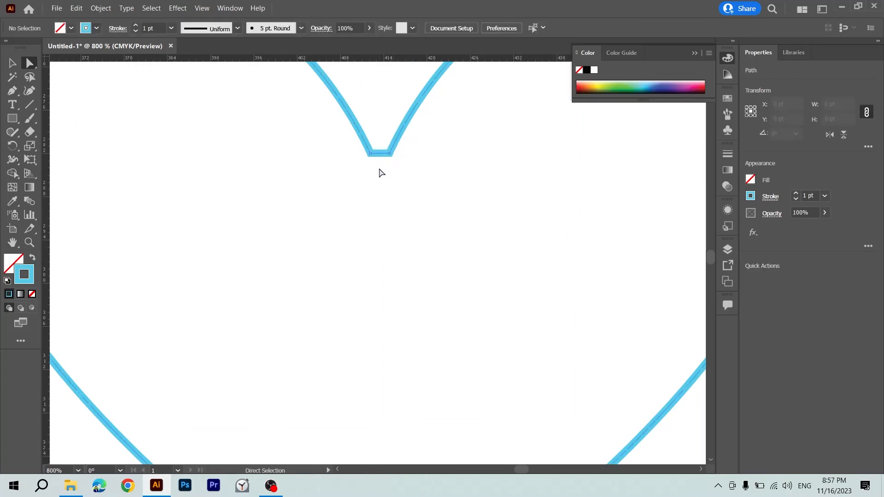
scroll(380, 172, "up", 3)
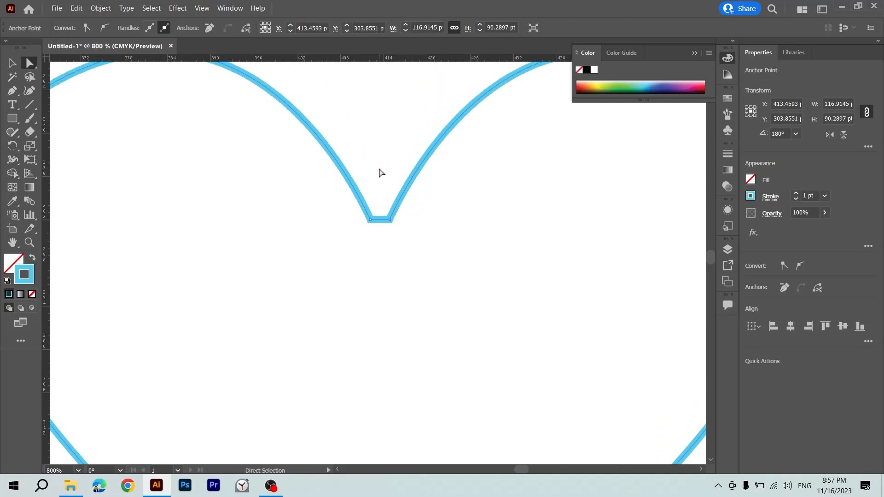
key("Delete")
Join the two separated end points at the heart's bottom tip across the gap, and undo the join.
scroll(380, 173, "down", 10)
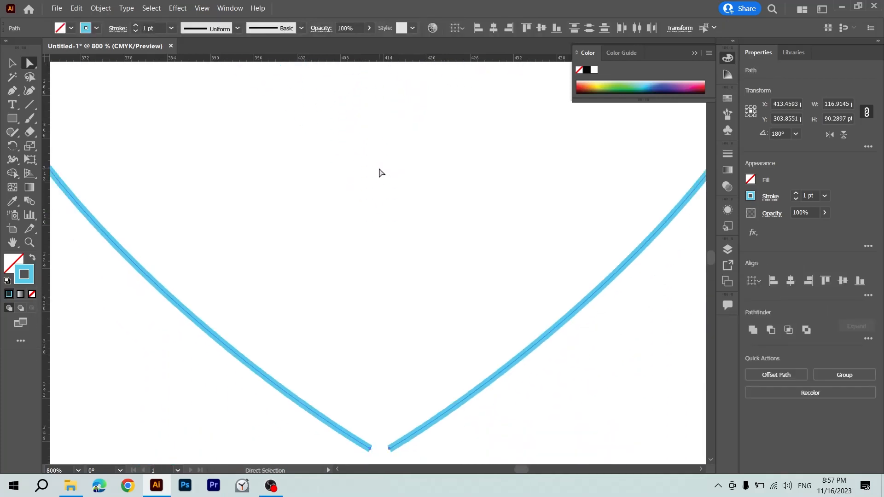
scroll(380, 173, "down", 2)
left_click_drag(399, 351, 350, 420)
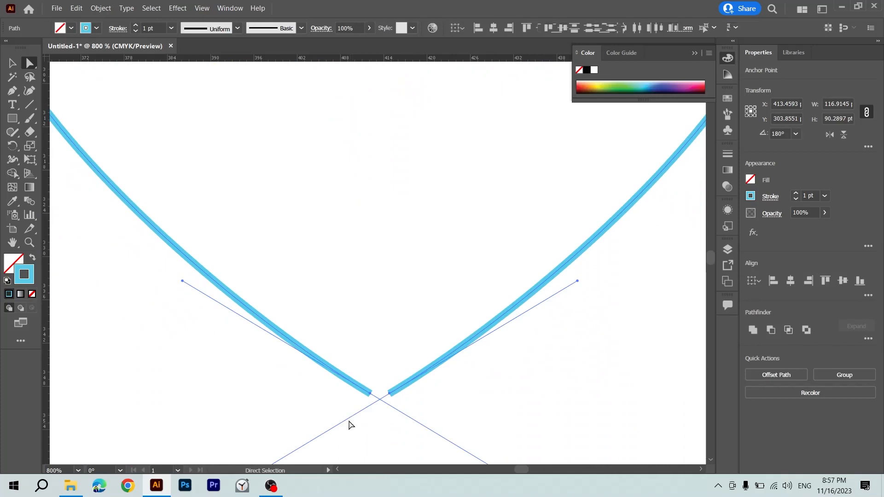
right_click(364, 391)
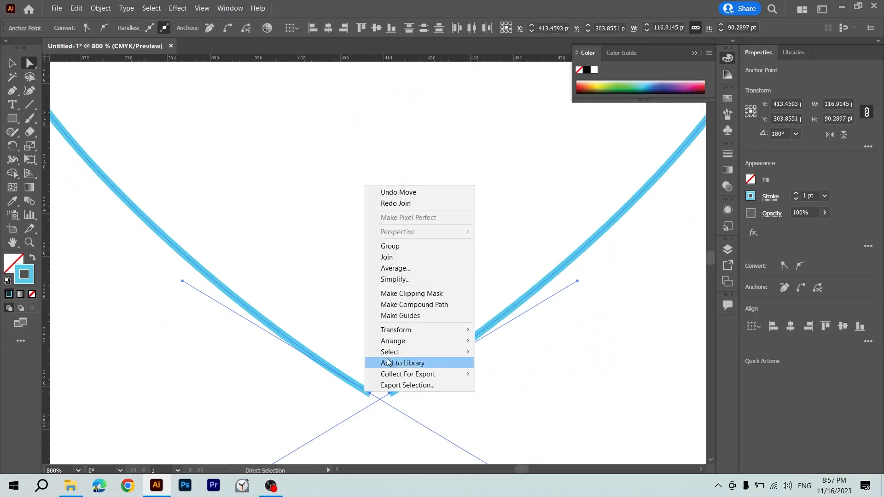
left_click(402, 257)
left_click(381, 409)
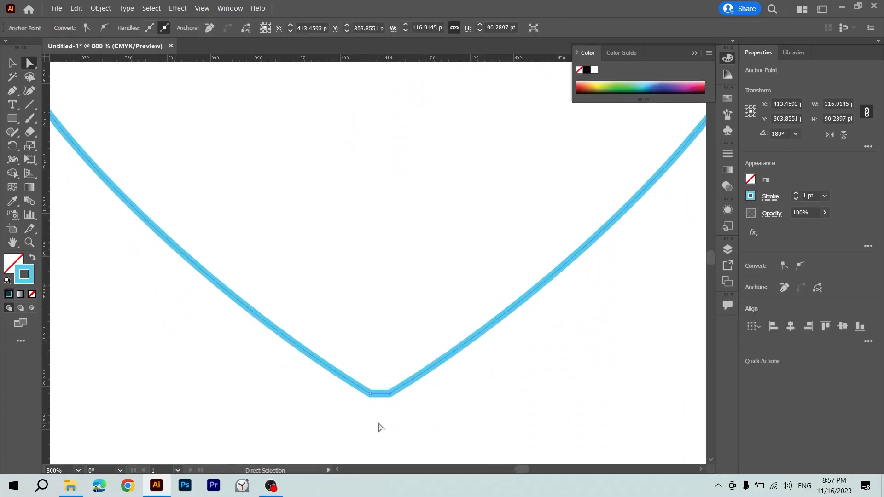
key("Delete")
Try to close the gap by moving the right half of the heart towards the left half, and undo the move.
key("v")
left_click(403, 396)
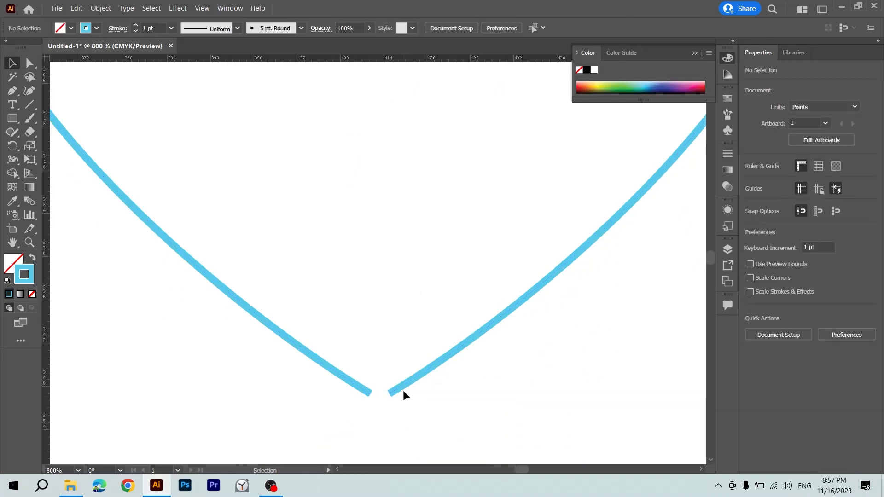
left_click_drag(399, 386, 386, 386)
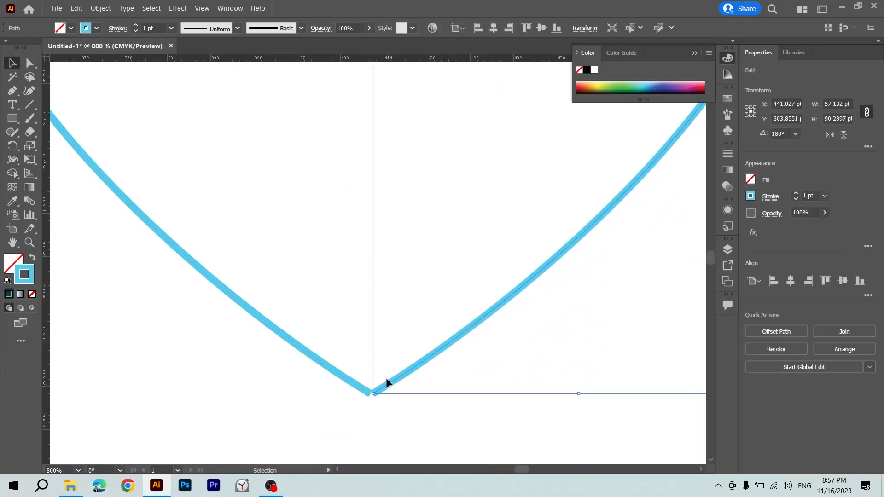
key("ctrl+z")
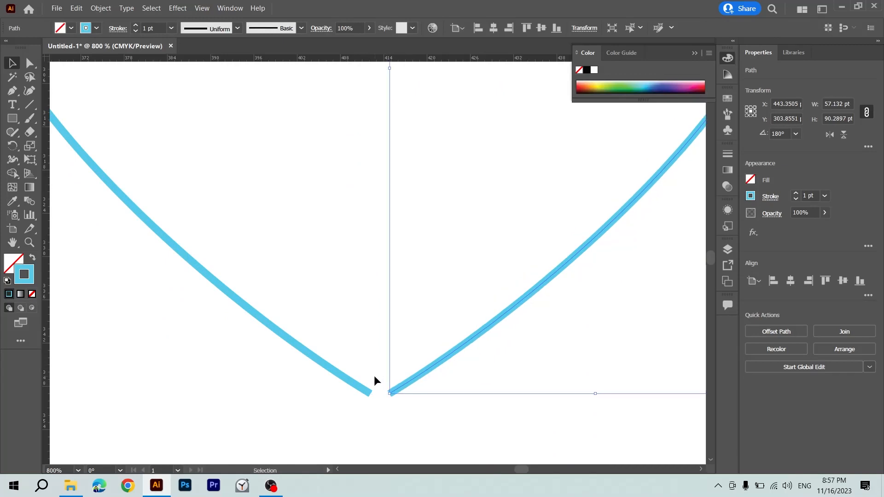
Average the two separated end points at the heart's bottom tip along the vertical axis.
key("a")
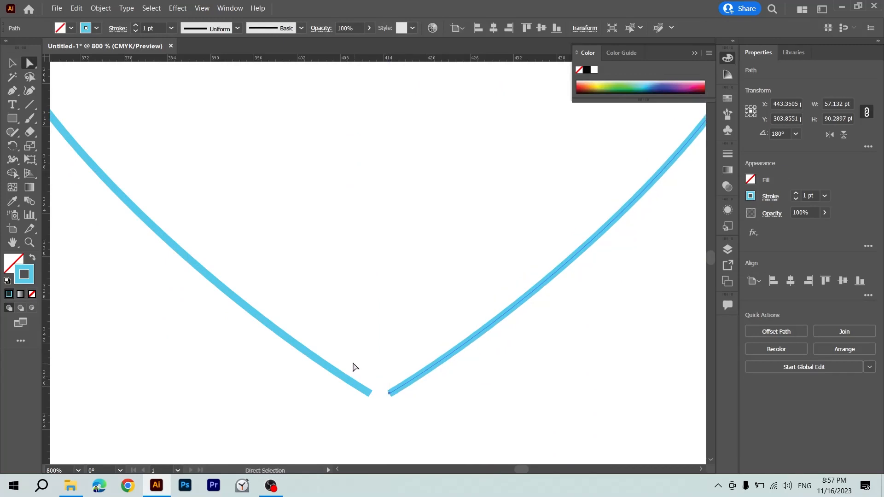
left_click_drag(355, 389, 411, 416)
right_click(389, 373)
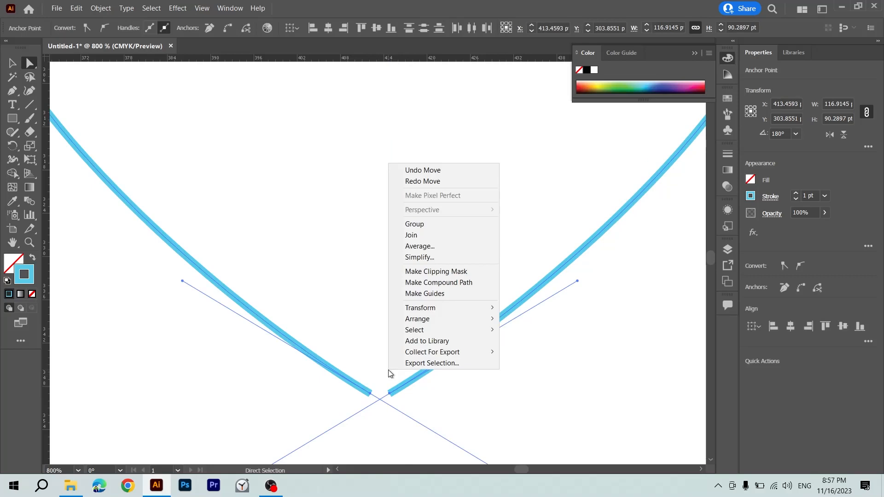
left_click(427, 247)
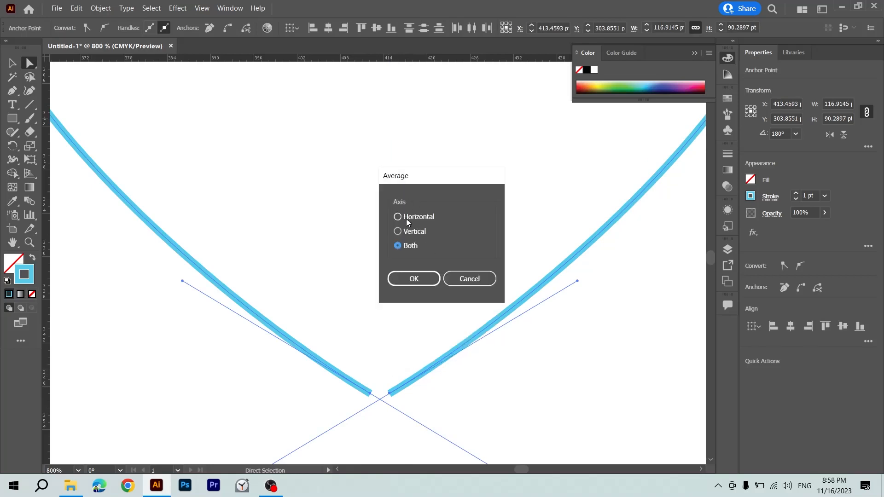
left_click(404, 233)
left_click(416, 279)
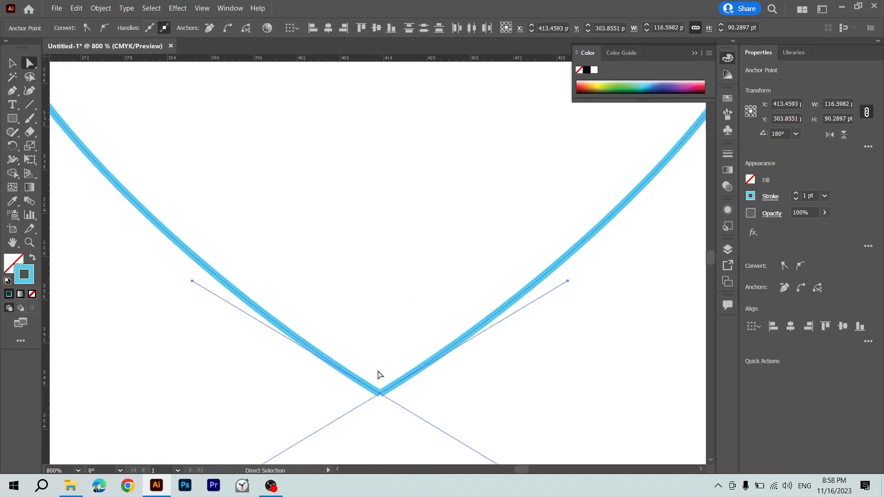
Average the two separated end points at the heart's upper cleft so that they coincide.
scroll(382, 377, "up", 5)
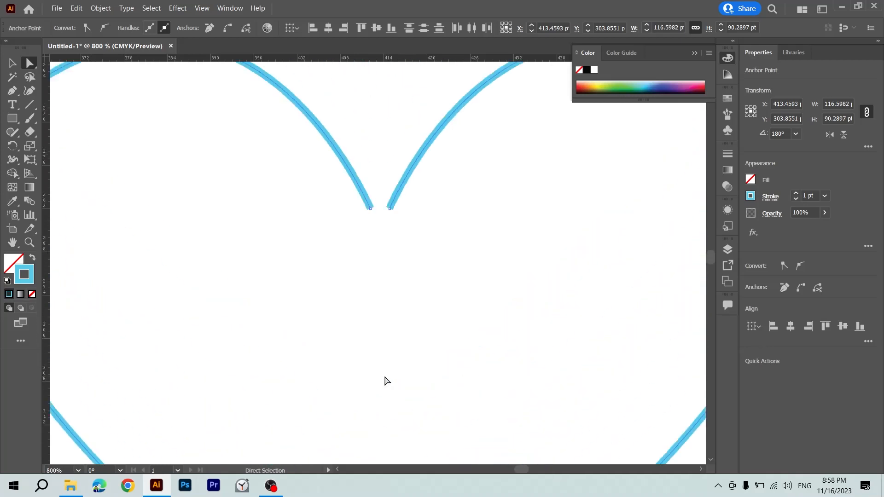
scroll(386, 380, "up", 2)
left_click_drag(416, 296, 343, 343)
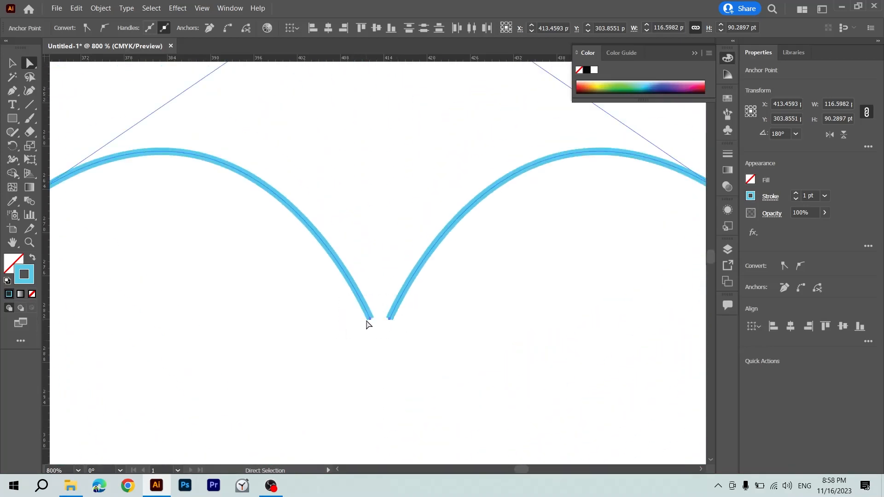
right_click(367, 324)
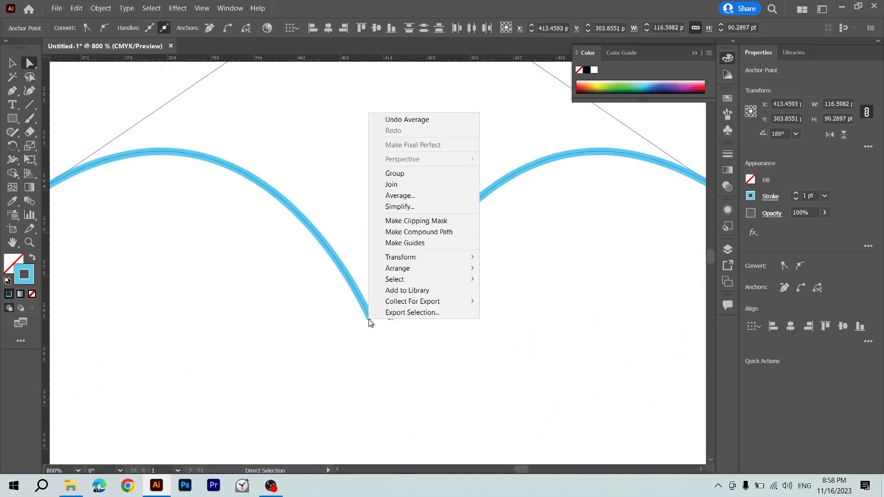
left_click(401, 197)
left_click(408, 278)
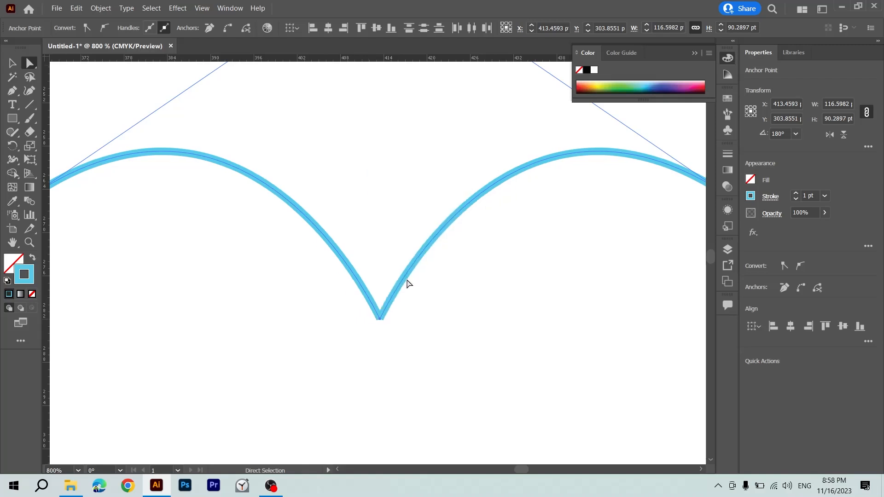
Join the coinciding end points at the heart's upper cleft and at its bottom tip, and deselect the closed outline.
right_click(386, 312)
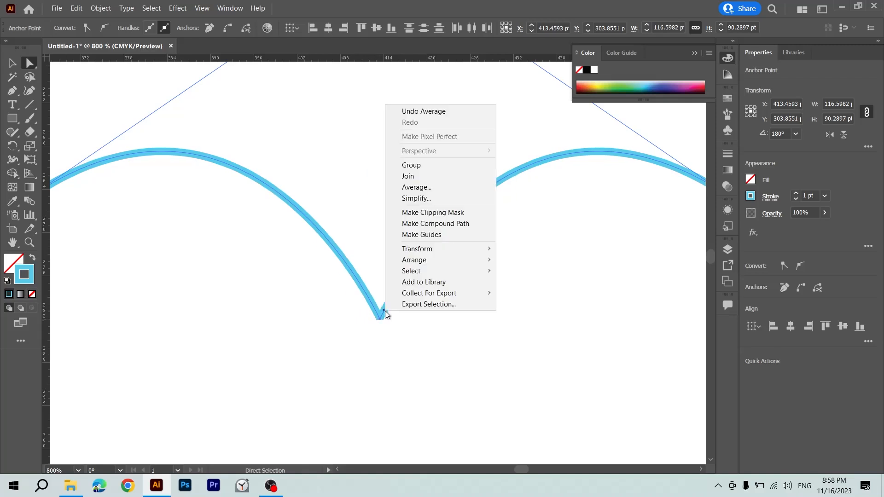
left_click(407, 176)
scroll(405, 321, "down", 5)
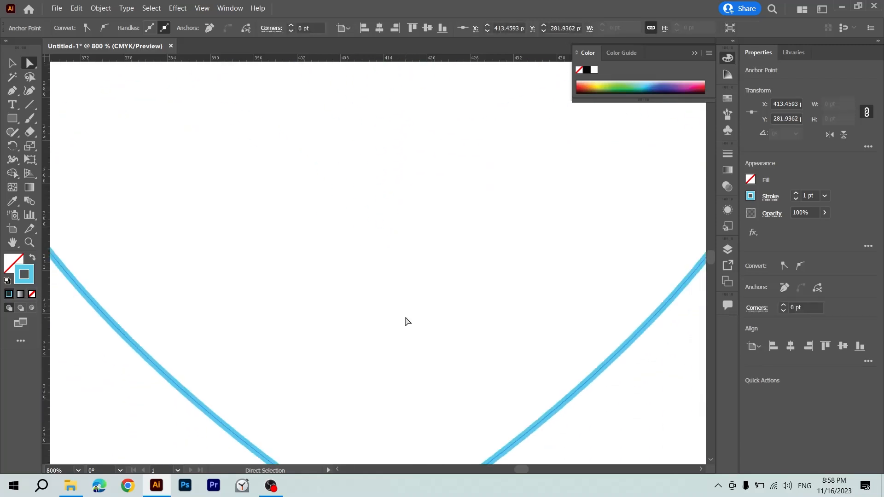
scroll(405, 321, "up", 5)
left_click_drag(399, 334, 366, 386)
right_click(386, 333)
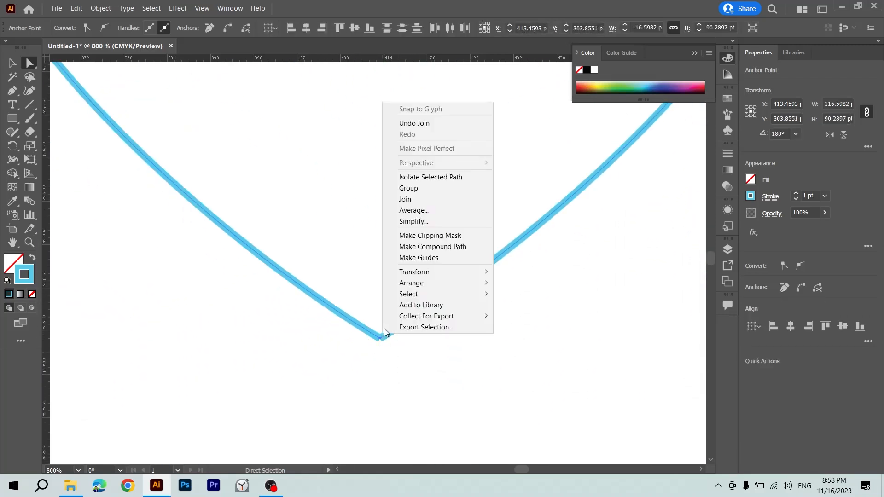
left_click(410, 199)
left_click(405, 259)
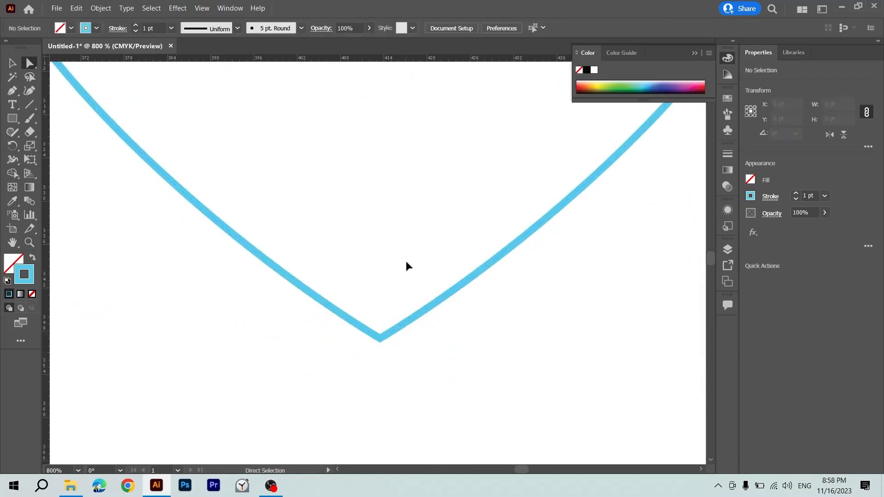
Select the whole heart and swap its fill and stroke, leaving a blue fill without a stroke.
key("ctrl+minus")
key("ctrl+minus")
left_click_drag(407, 262, 376, 404)
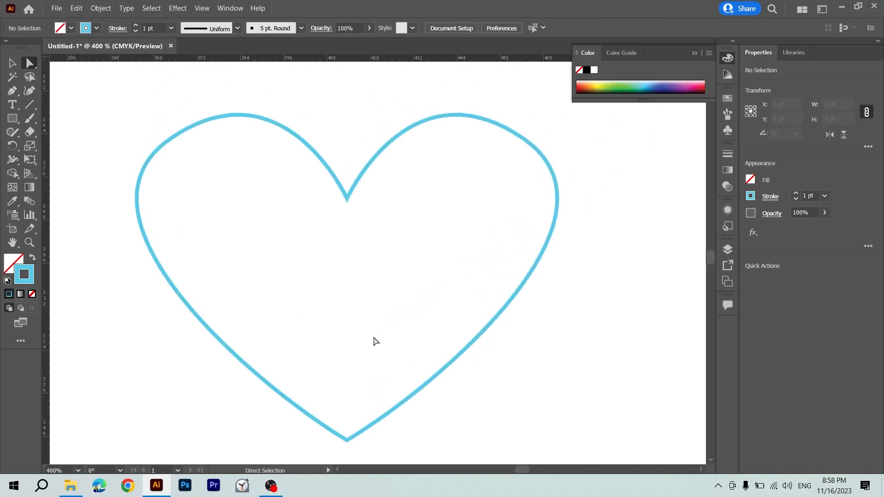
key("v")
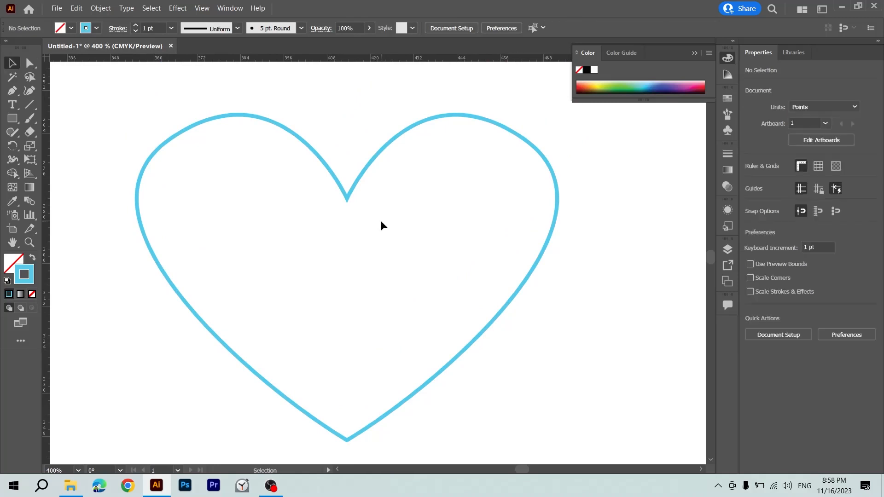
left_click(374, 160)
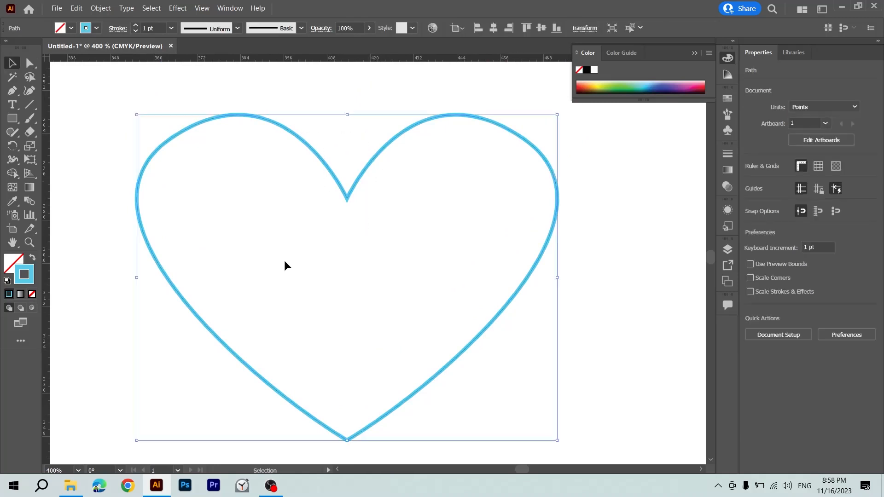
left_click(33, 259)
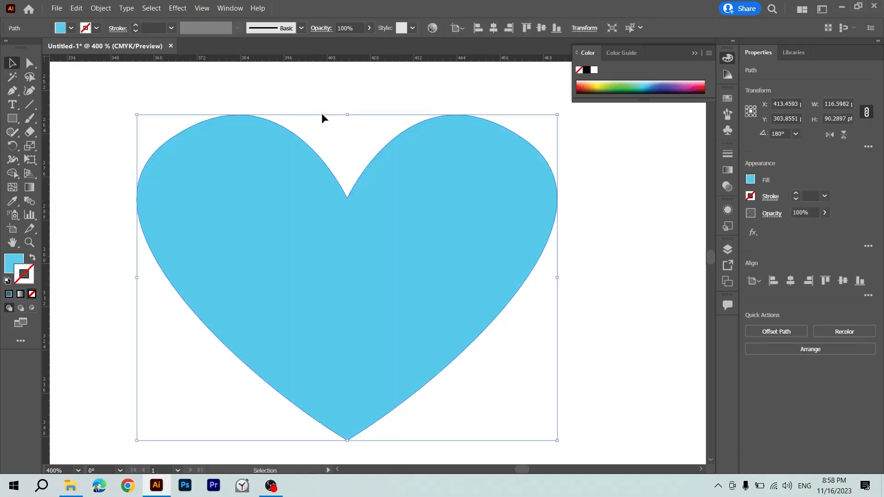
key("x")
left_click(581, 88)
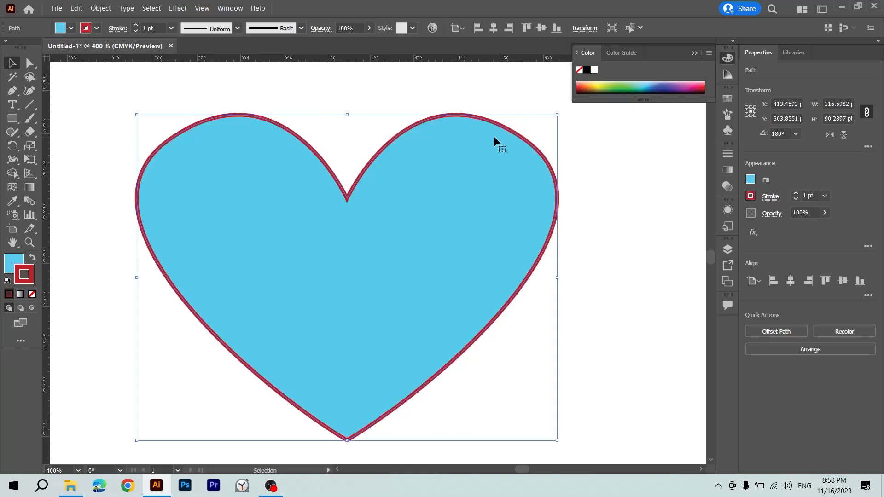
key("ctrl+z")
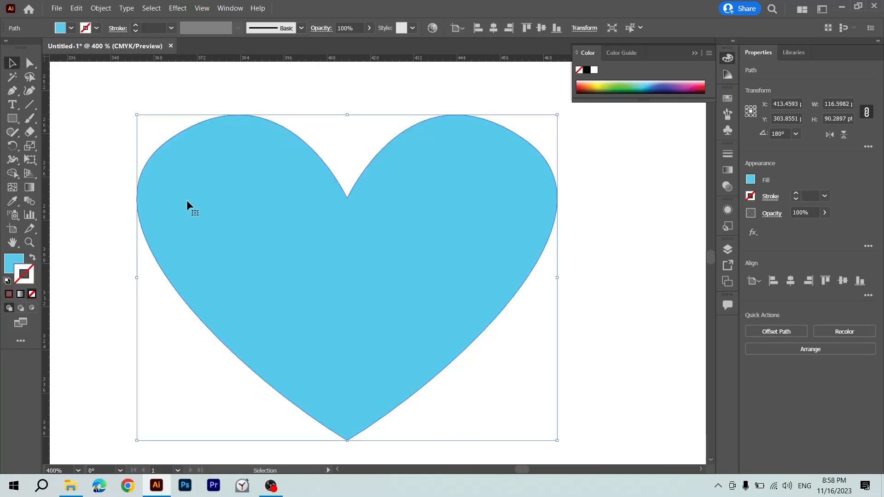
Change the heart's fill colour to red from the colour spectrum.
left_click(13, 266)
left_click(583, 85)
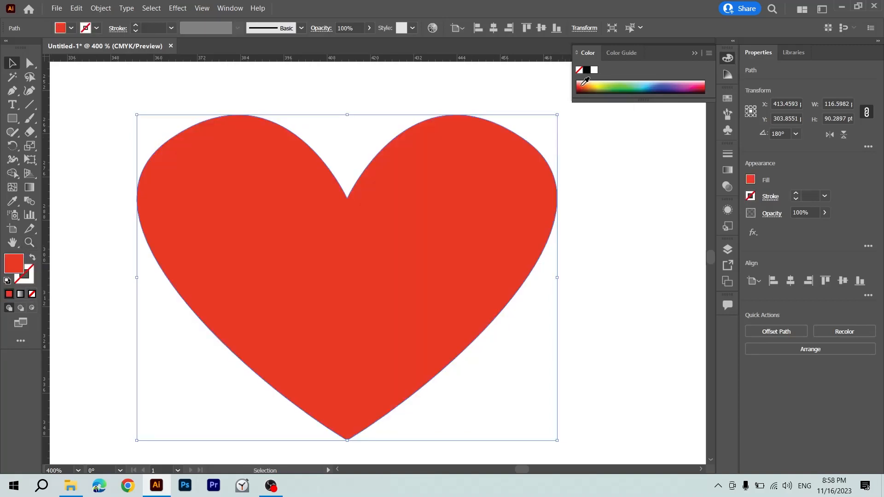
Move the red heart horizontally to the right on the artboard, to about X 495 pt.
key("ctrl+minus")
key("ctrl+minus")
key("ctrl+minus")
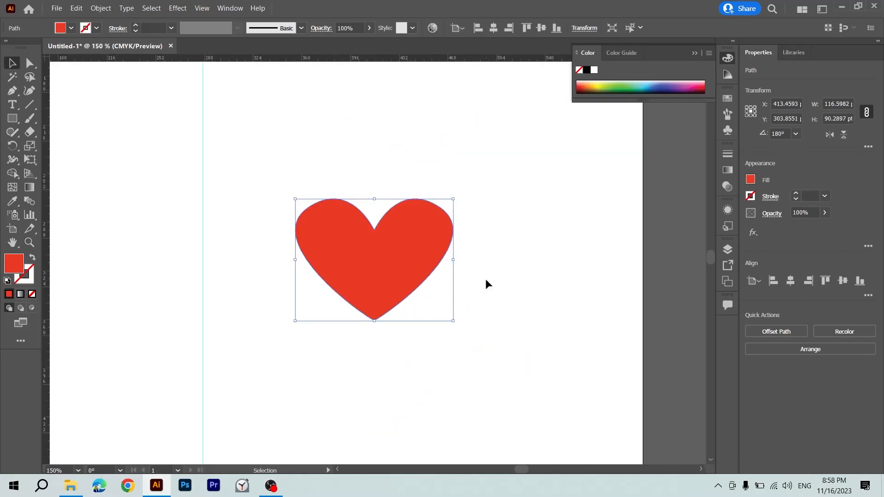
left_click(485, 281)
left_click_drag(399, 277, 396, 348)
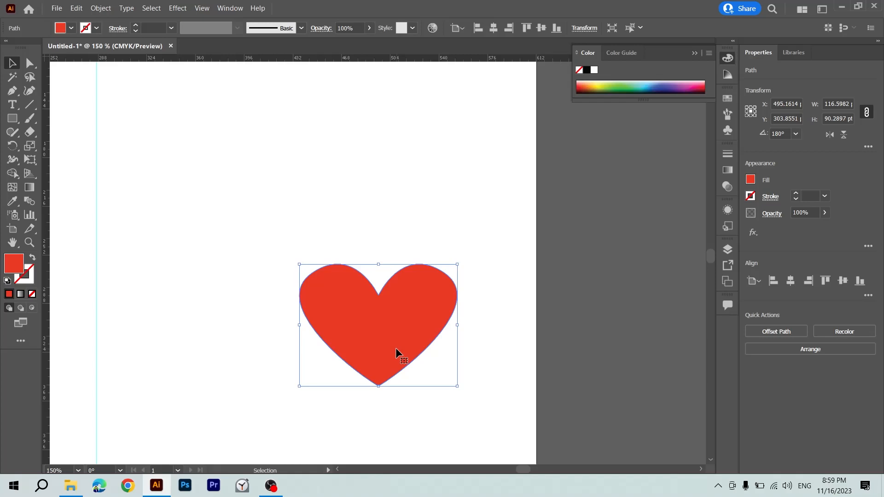
Undo the heart's move, recolouring, fill swap and joins back to the two open half outlines, and deselect them.
key("ctrl+z")
key("ctrl+z")
key("ctrl+z")
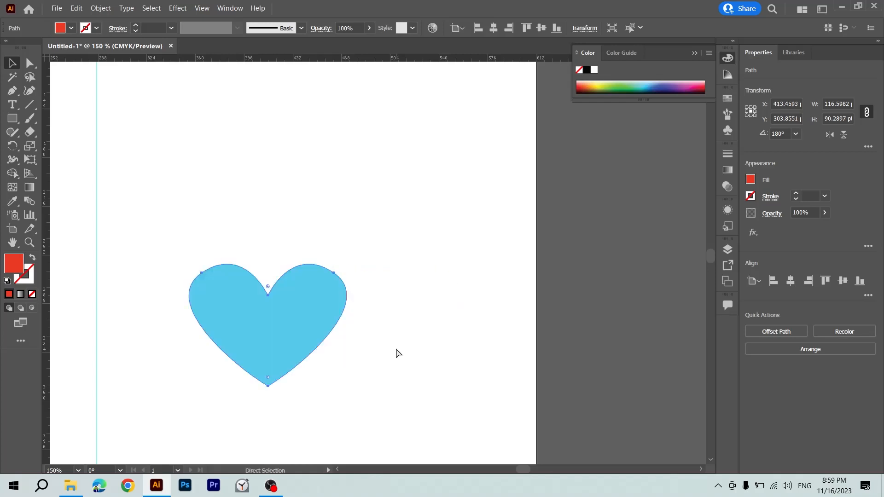
key("ctrl+z")
key("v")
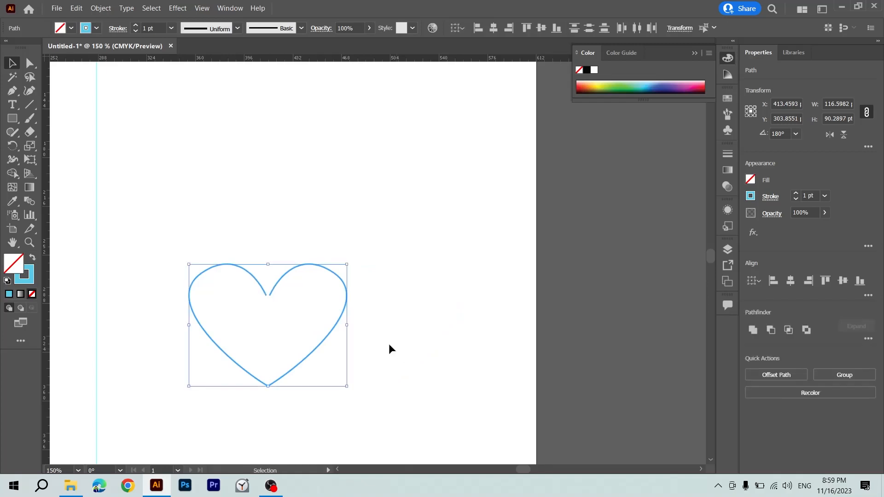
left_click(358, 332)
Average the two open end points at the heart's upper cleft, and join them.
key("ctrl+equal")
key("ctrl+equal")
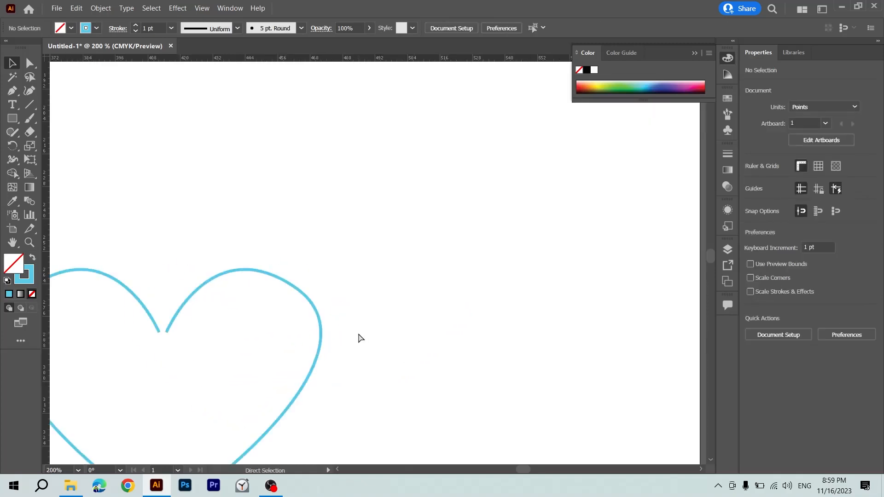
key("space")
left_click_drag(265, 347, 416, 298)
key("ctrl+equal")
key("ctrl+equal")
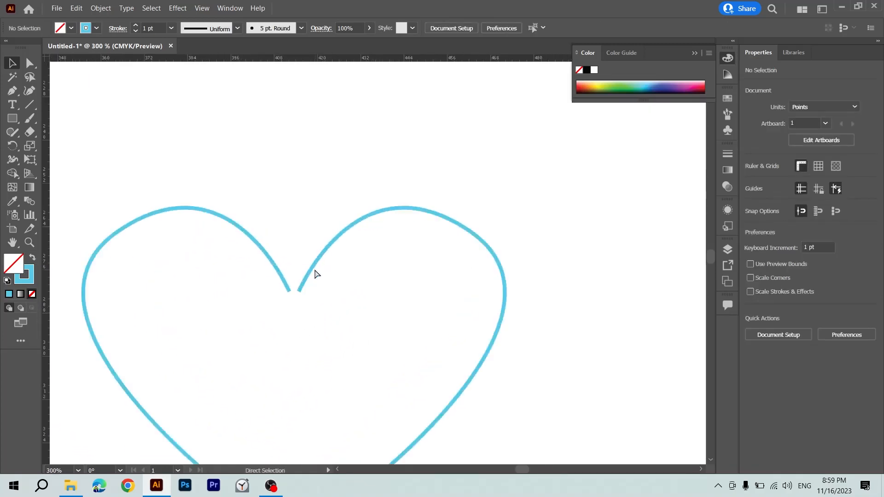
left_click_drag(212, 281, 289, 327)
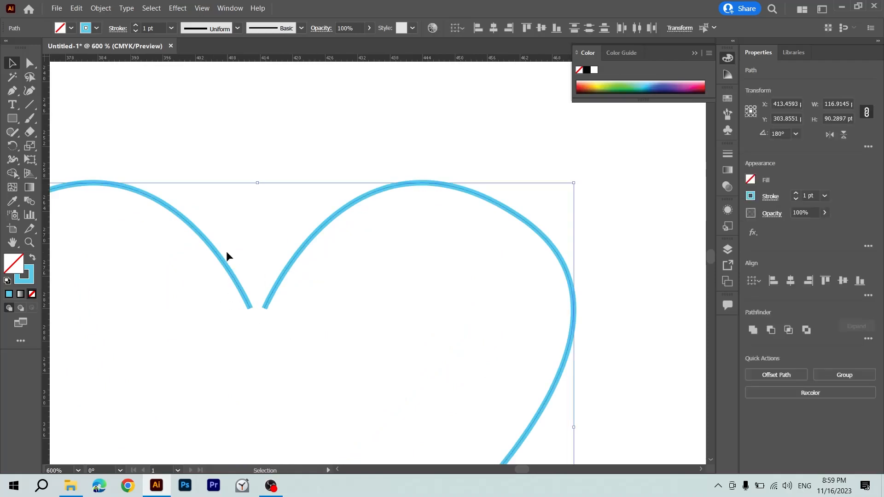
key("a")
left_click_drag(213, 282, 297, 333)
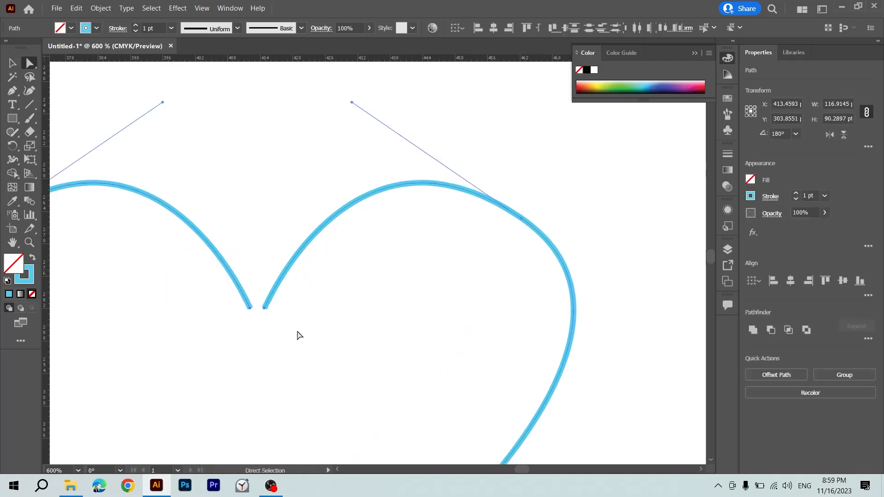
right_click(269, 295)
left_click(296, 170)
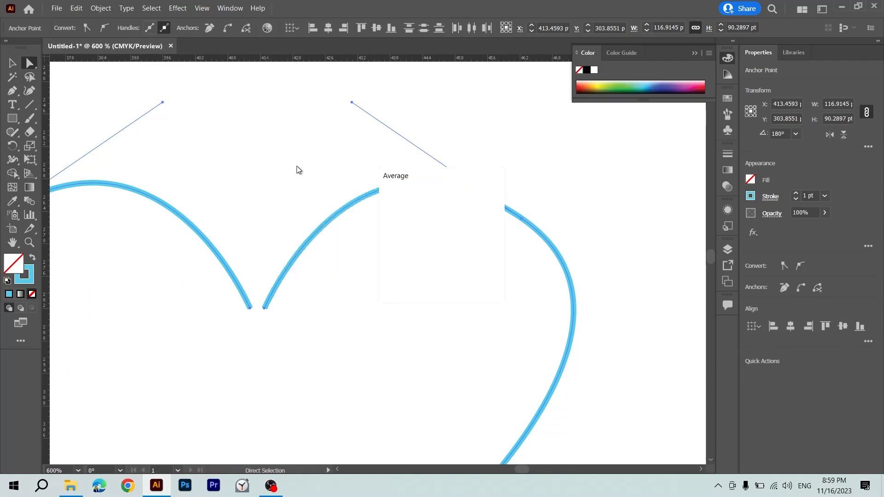
key("Return")
right_click(255, 310)
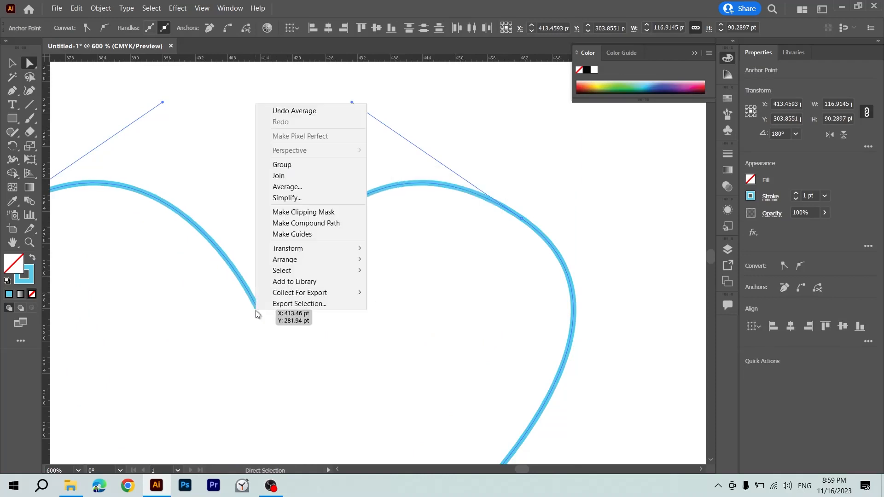
left_click(287, 177)
Undo the join and the averaging at the heart's cleft, and deselect the paths.
key("ctrl+z")
key("ctrl+z")
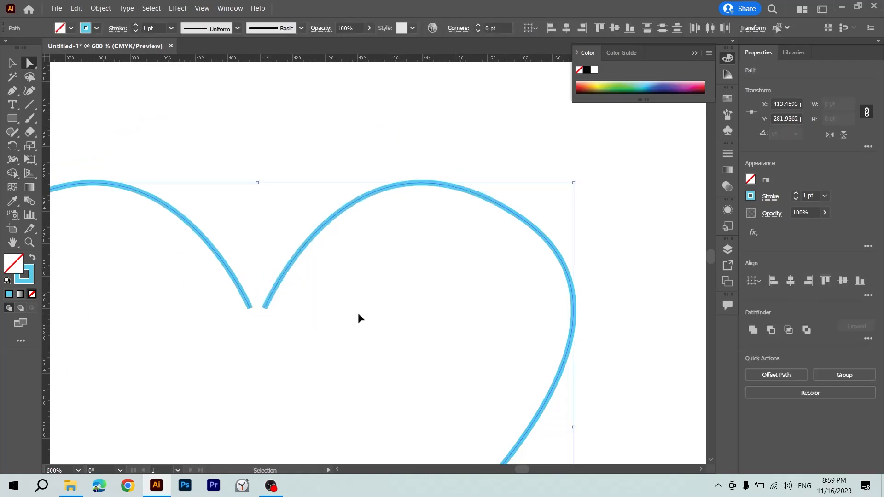
left_click(323, 307)
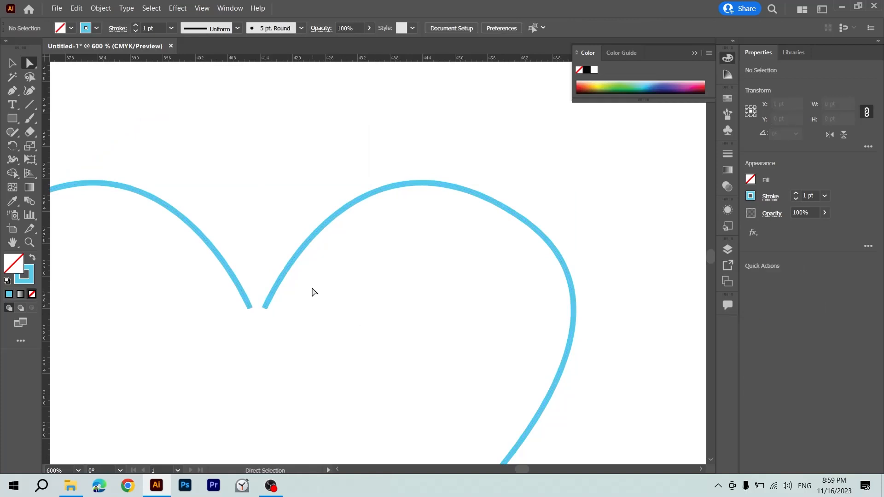
Select the two open end points at the heart's upper cleft and average and join them in one combined operation.
left_click_drag(268, 312, 181, 352)
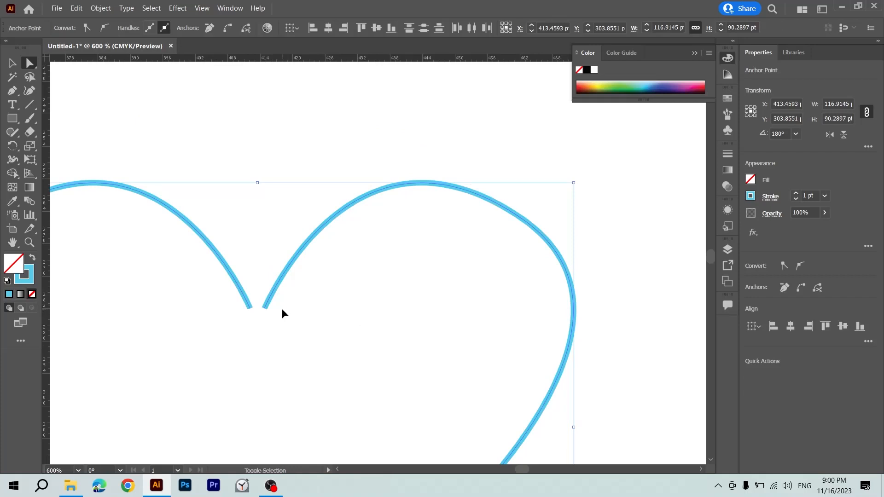
key("ctrl+alt+shift+j")
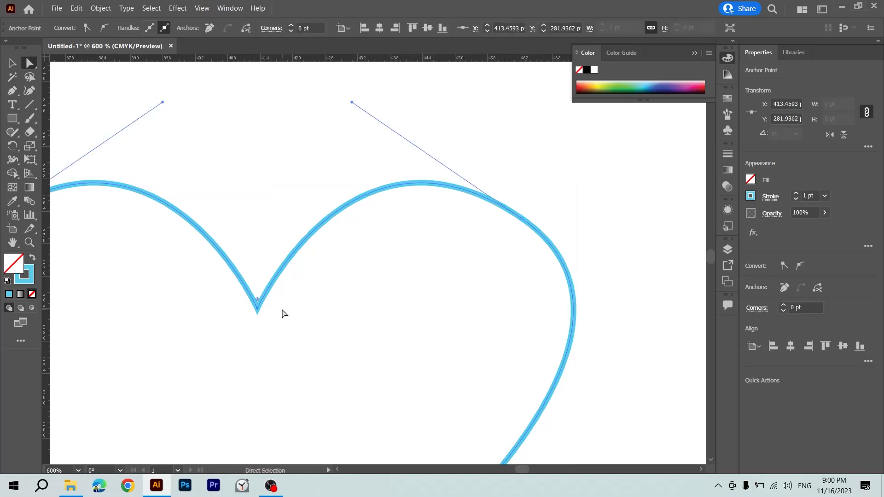
left_click_drag(291, 286, 218, 345)
Average and join the two open end points at the heart's bottom tip in one combined operation, and deselect the outline.
scroll(247, 332, "down", 10)
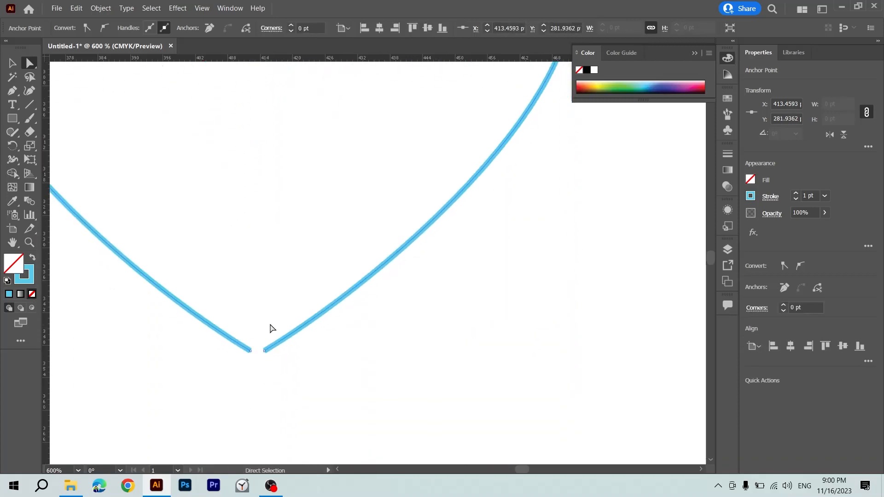
left_click_drag(276, 325, 233, 392)
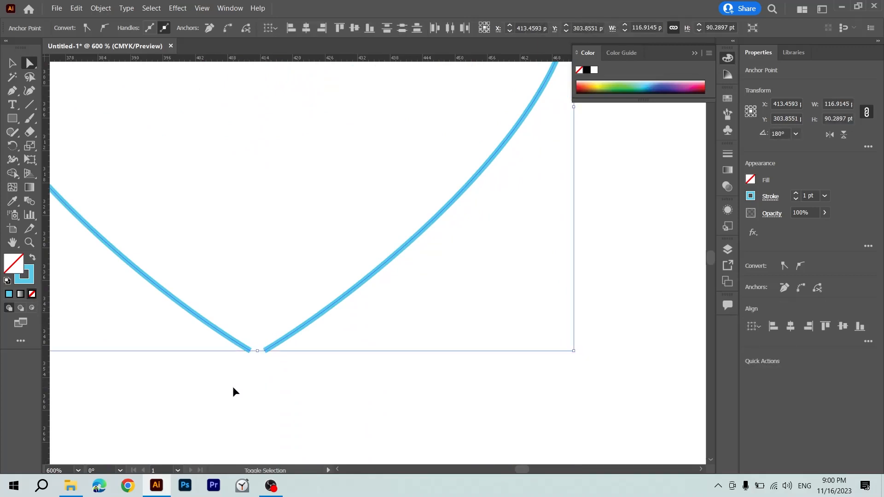
key("ctrl+alt+shift+j")
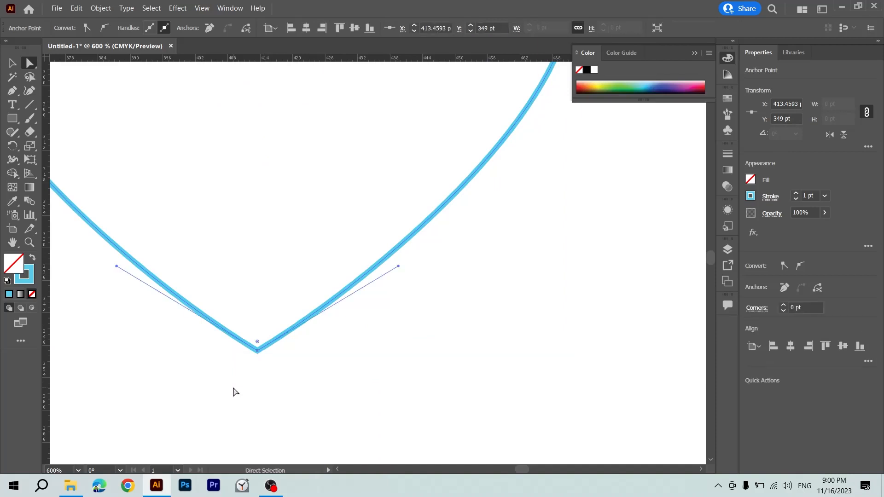
key("ctrl+minus")
key("ctrl+minus")
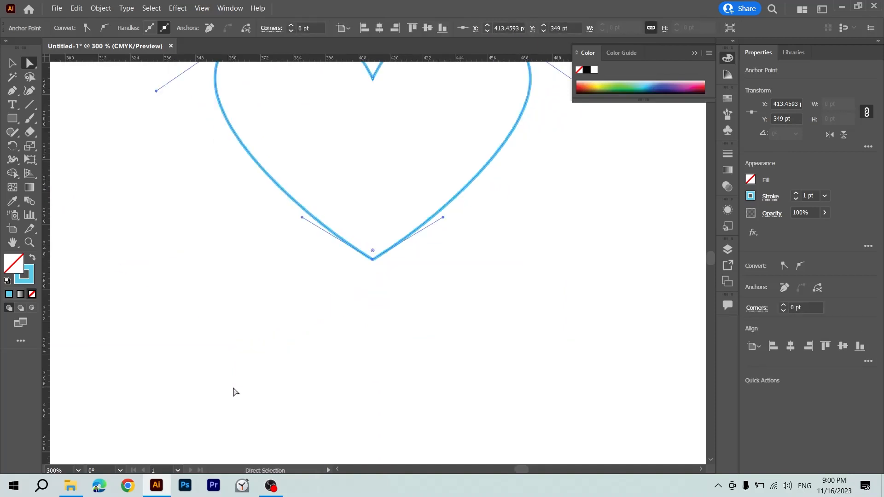
scroll(423, 290, "up", 3)
key("v")
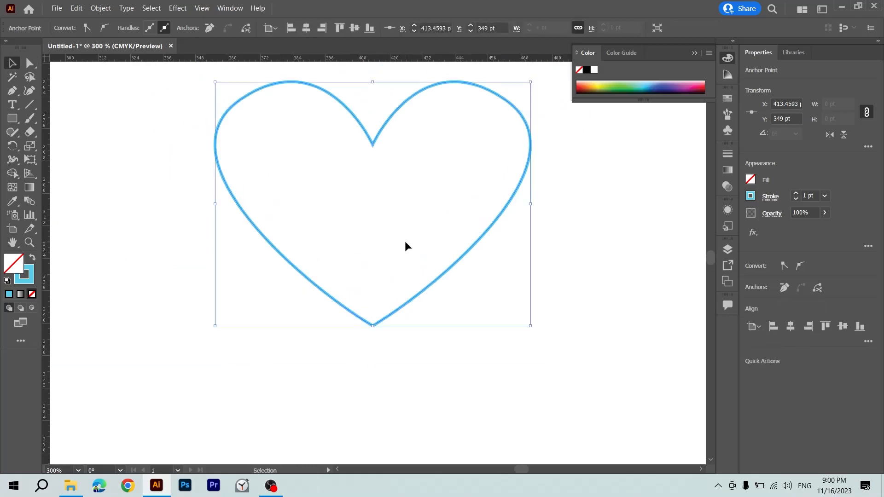
left_click(404, 241)
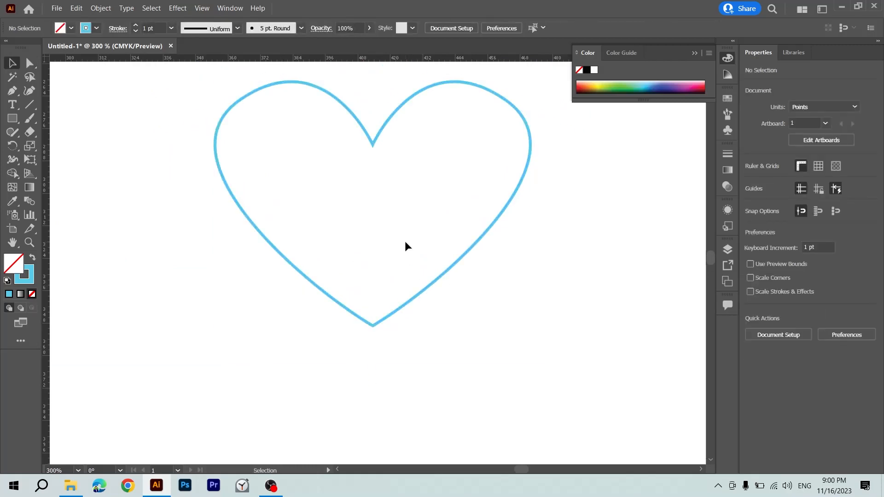
Select the whole heart outline and delete it from the artboard.
key("ctrl+minus")
scroll(378, 240, "right", 3)
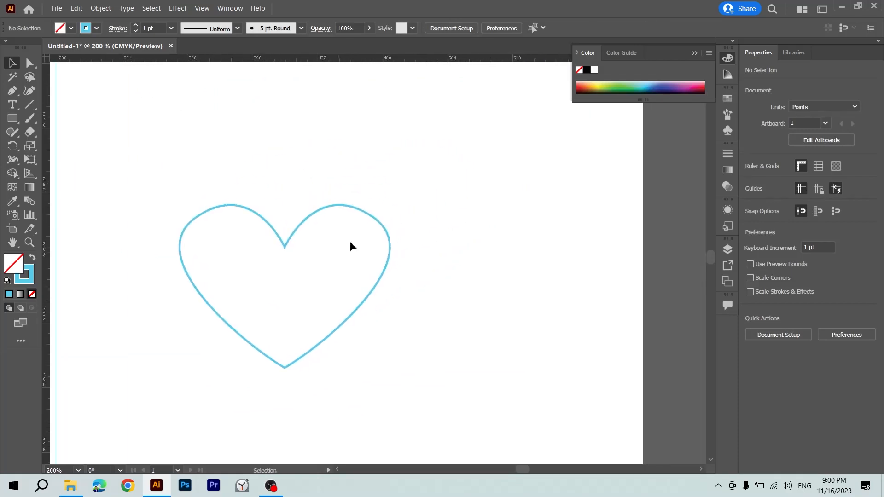
left_click_drag(350, 247, 205, 340)
key("Delete")
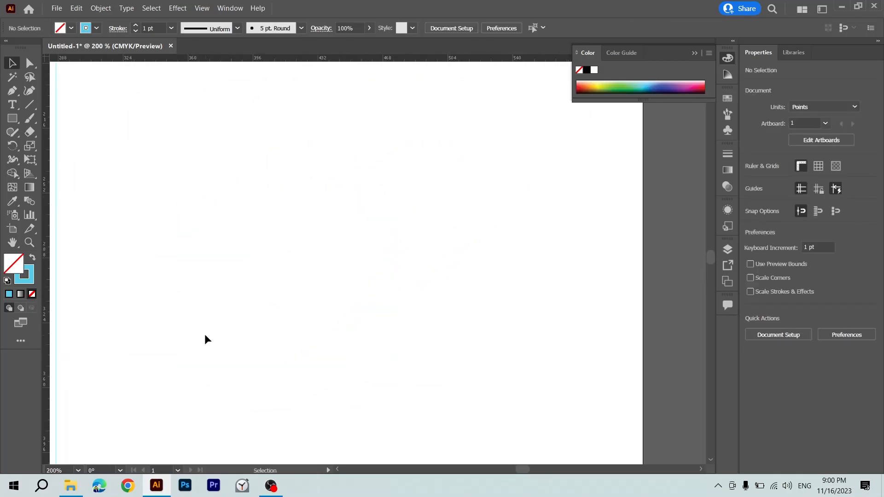
Place the image 1.jpg from the desktop into the Illustrator document as a linked file.
key("super+d")
left_click(295, 239)
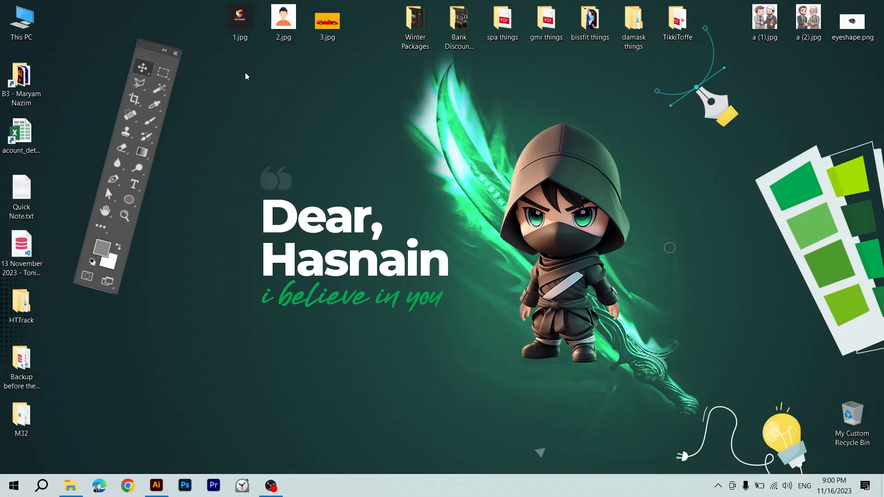
left_click_drag(245, 73, 300, 198)
key("alt+Tab")
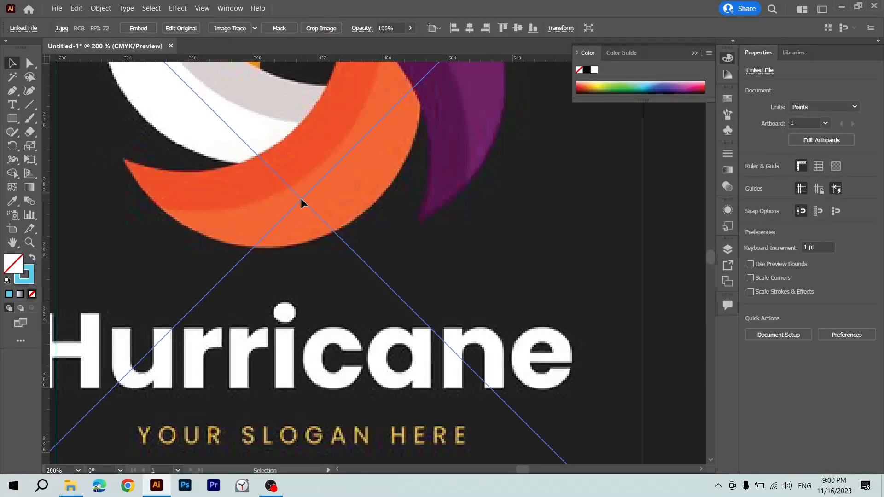
Move the Hurricane logo image off the artboard to the empty area on its right, at about X 1019 pt, Y 396 pt.
key("ctrl+minus")
key("ctrl+minus")
key("ctrl+minus")
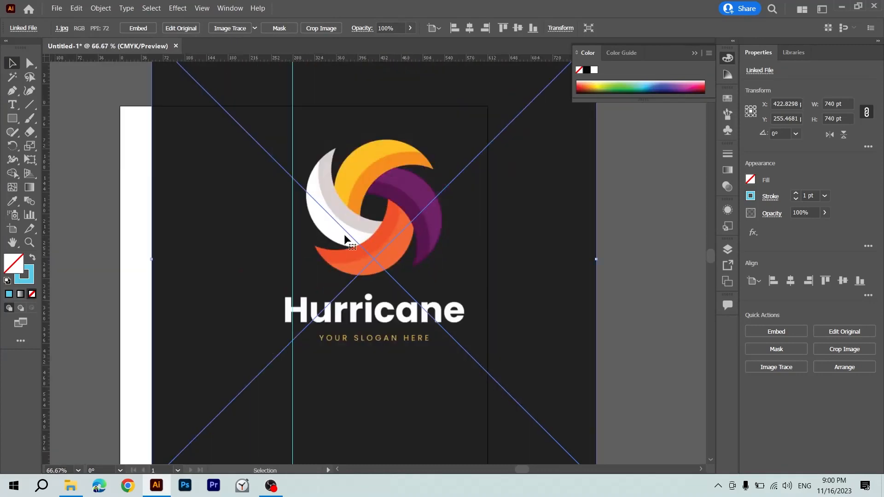
left_click_drag(344, 238, 477, 292)
key("ctrl+plus")
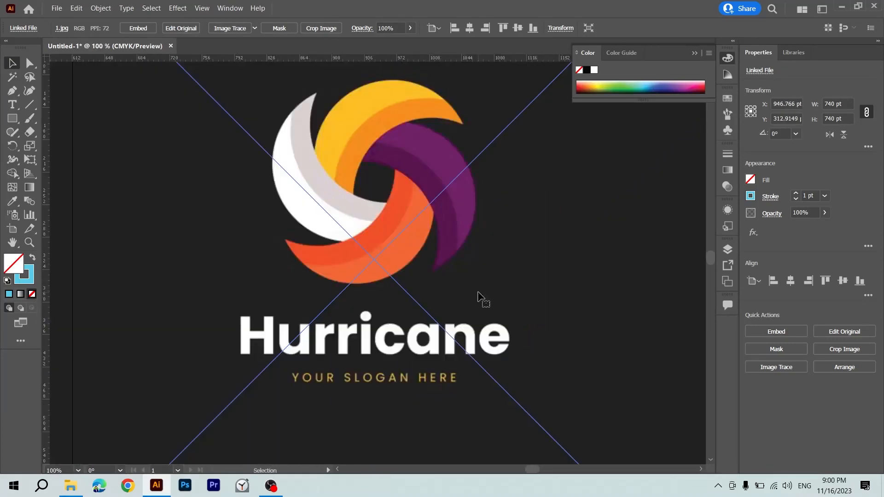
key("ctrl+minus")
key("ctrl+minus")
left_click(628, 300)
left_click_drag(416, 297, 460, 290)
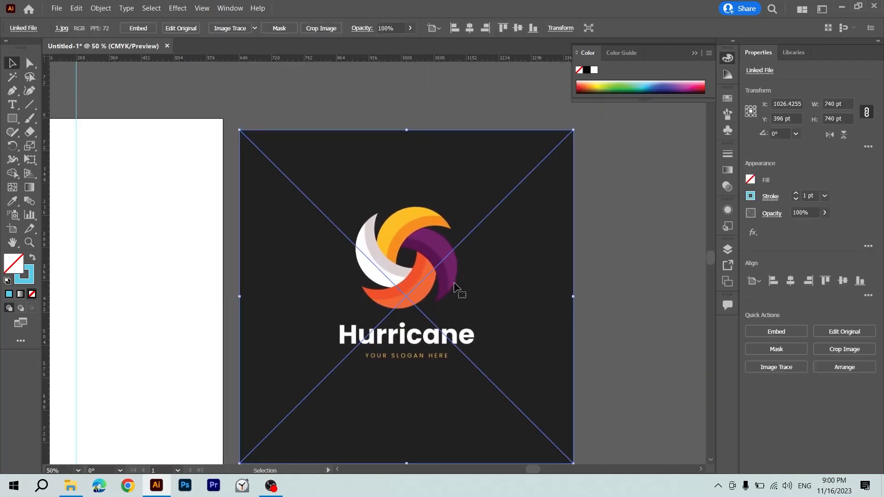
Show the document's layers and turn Layer 1, which holds the logo image, into a template layer.
left_click(222, 8)
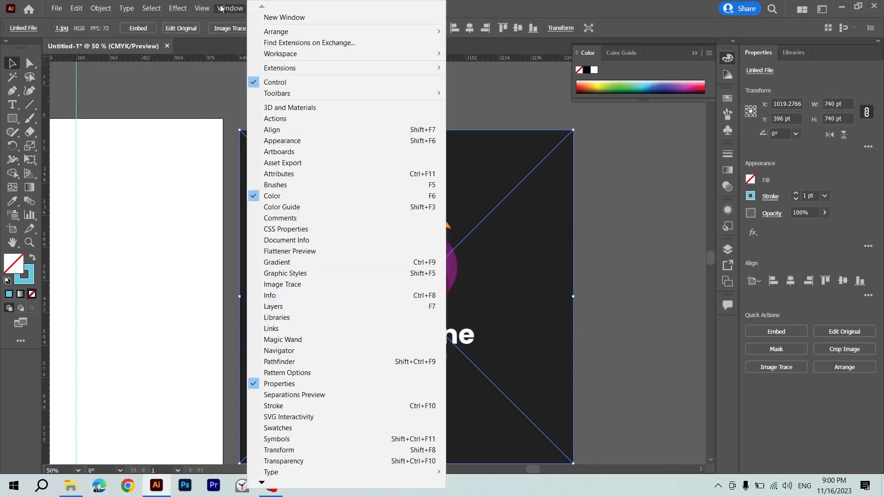
left_click(315, 304)
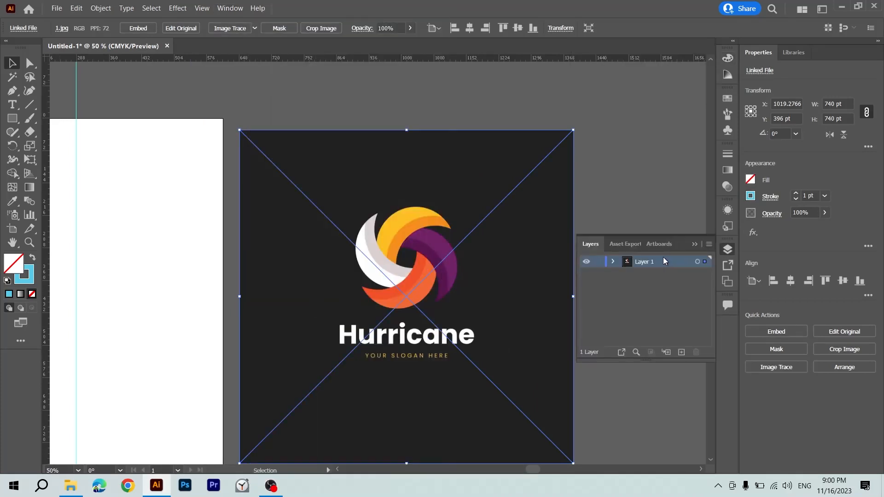
left_click(707, 247)
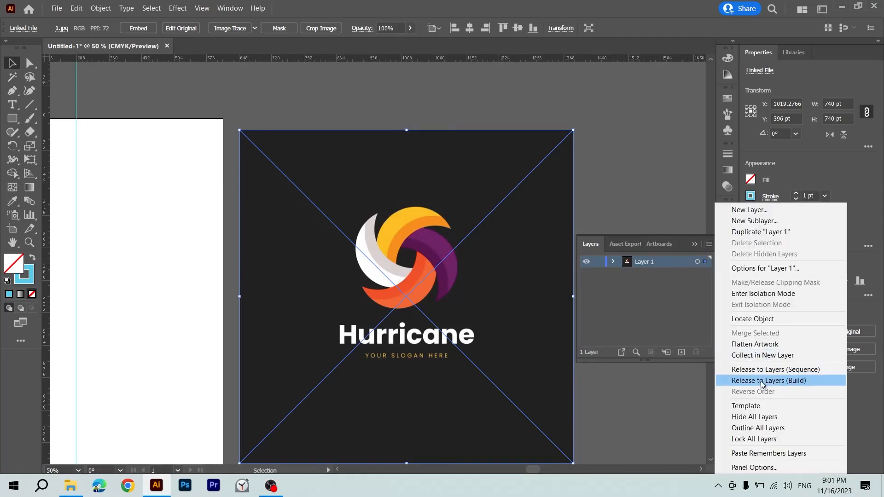
left_click(763, 405)
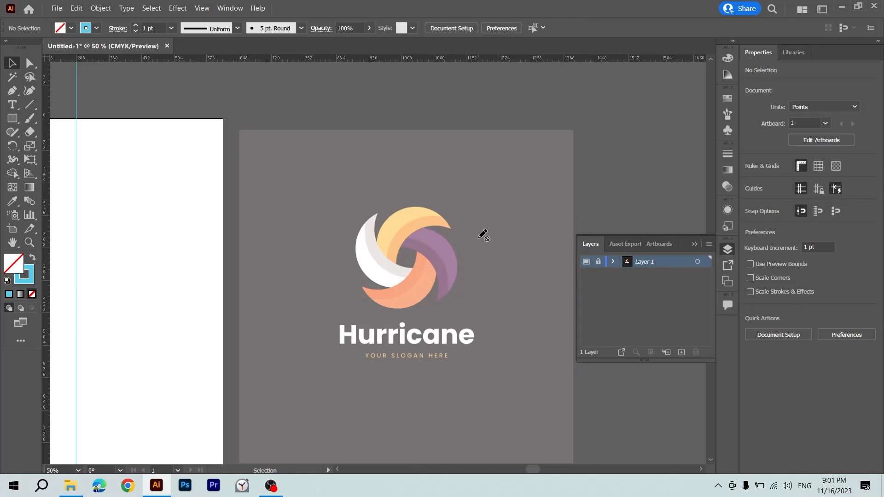
Add a new layer above the Layer 1 template and ready the Pen tool for tracing the logo's swirl.
key("p")
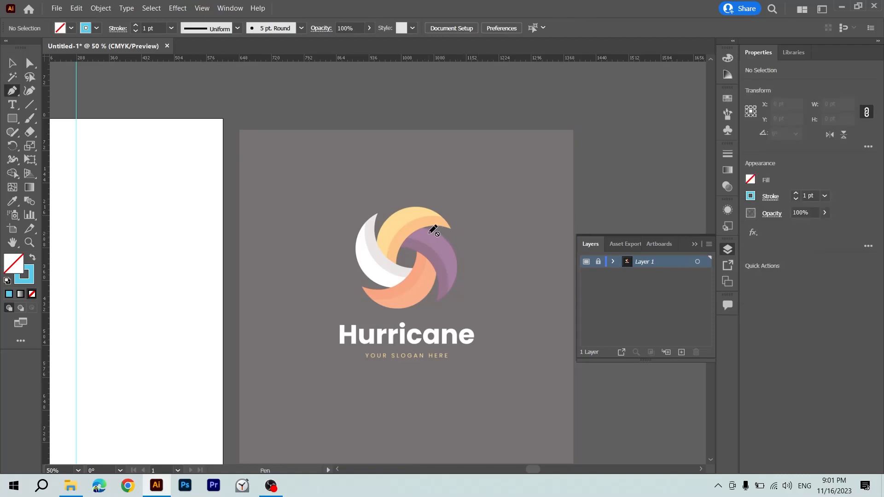
left_click(676, 352)
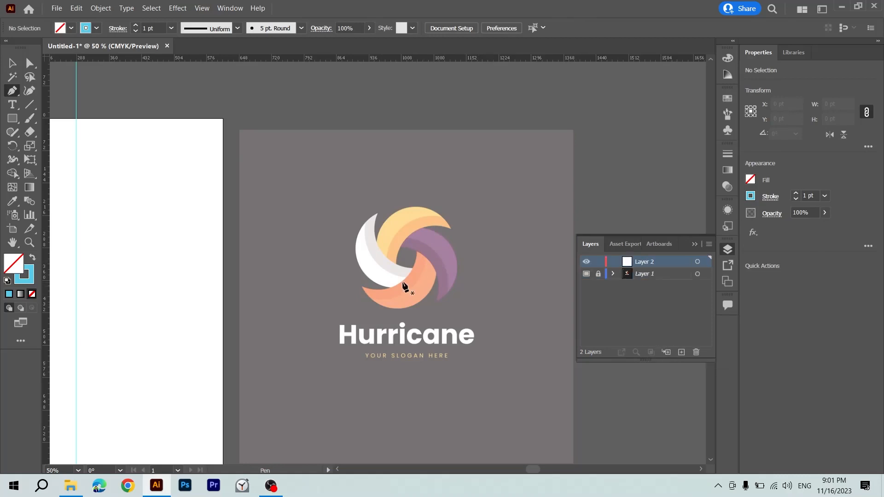
key("ctrl+plus")
key("ctrl+plus")
key("ctrl+plus")
key("ctrl+plus")
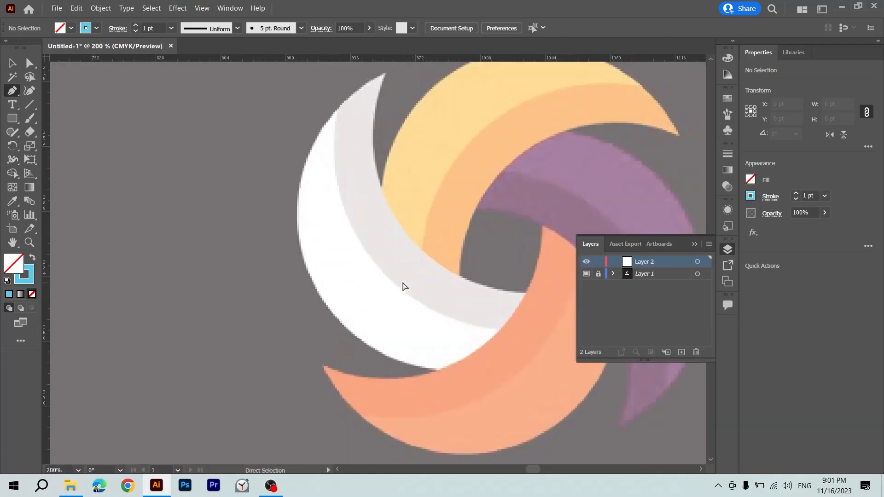
scroll(403, 287, "right", 2)
scroll(403, 286, "up", 2)
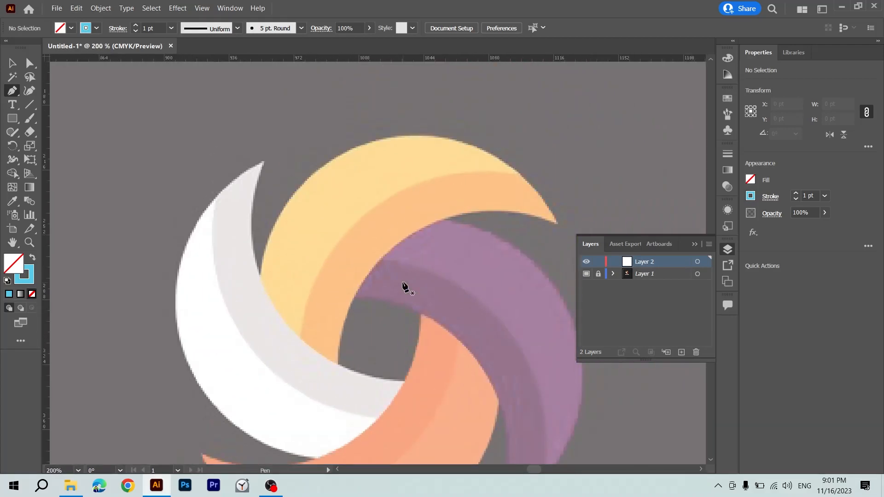
scroll(403, 286, "right", 3)
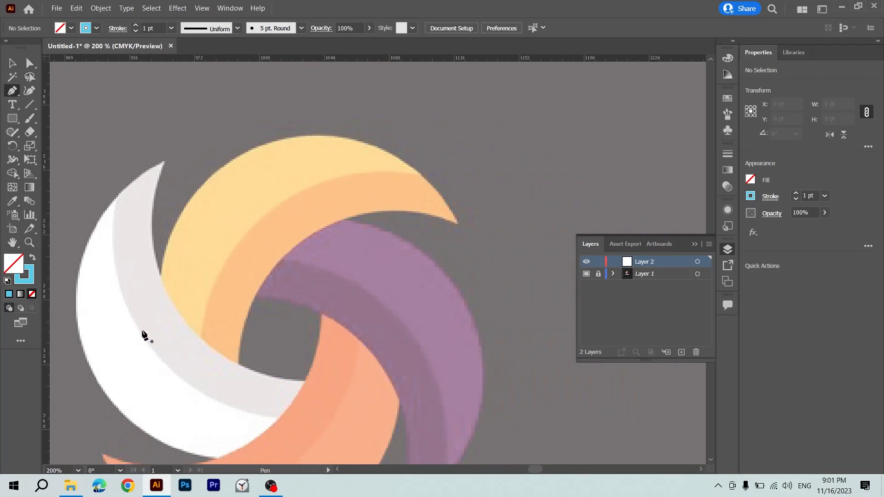
scroll(396, 339, "down", 3)
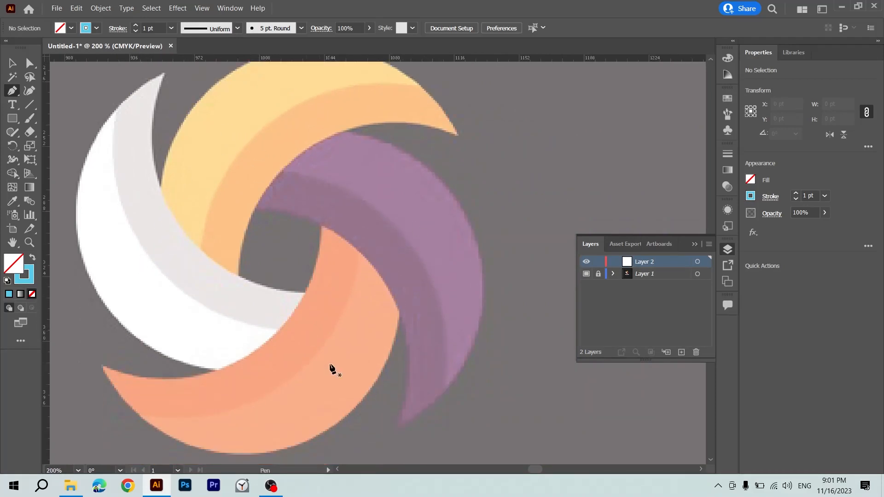
Trace the inner curved edge of the yellow petal with the Pen tool, from its base at the center to its pointed tip.
scroll(324, 356, "up", 3)
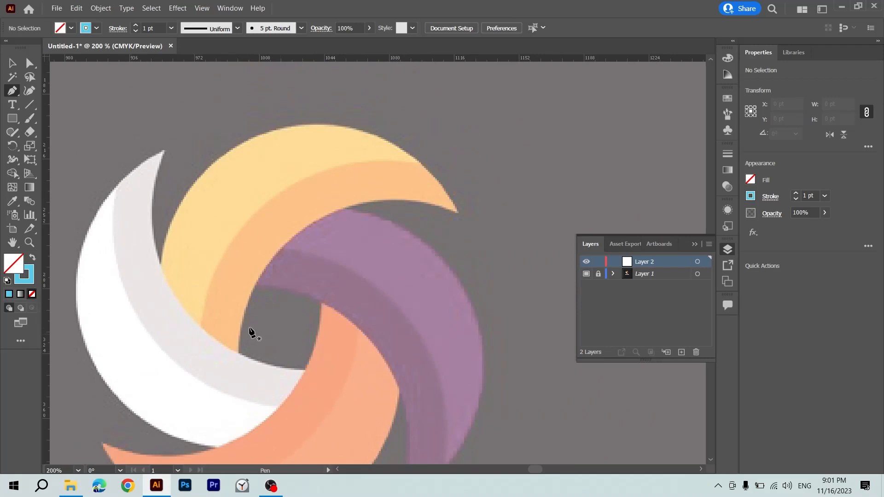
left_click(237, 359)
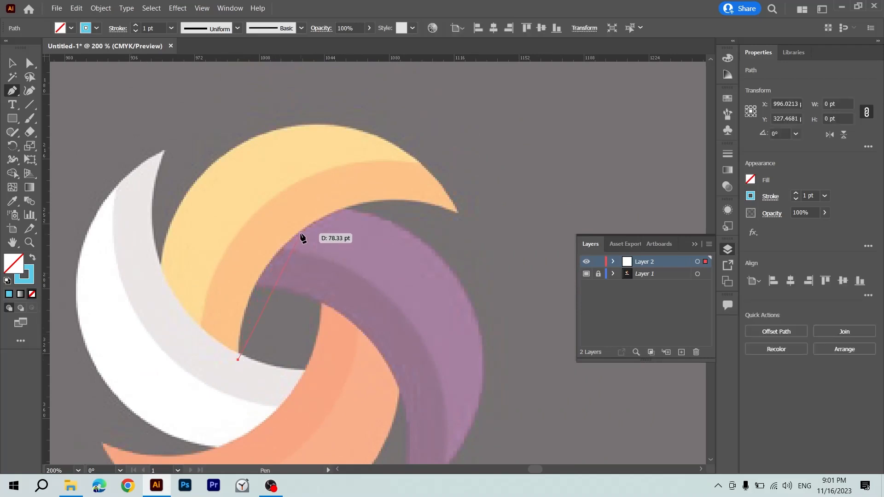
left_click_drag(316, 228, 368, 193)
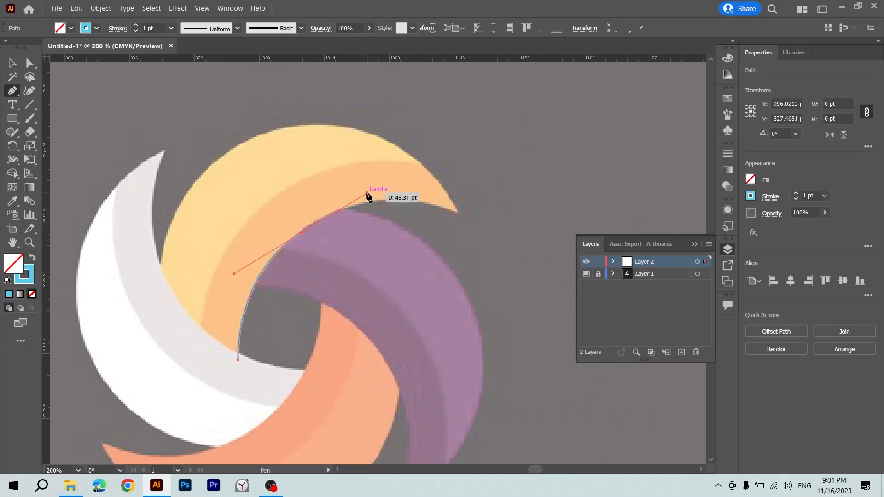
mouse_move(459, 216)
left_mouse_down()
mouse_move(506, 233)
mouse_move(543, 233)
mouse_move(486, 240)
mouse_move(465, 226)
mouse_move(513, 235)
left_mouse_up()
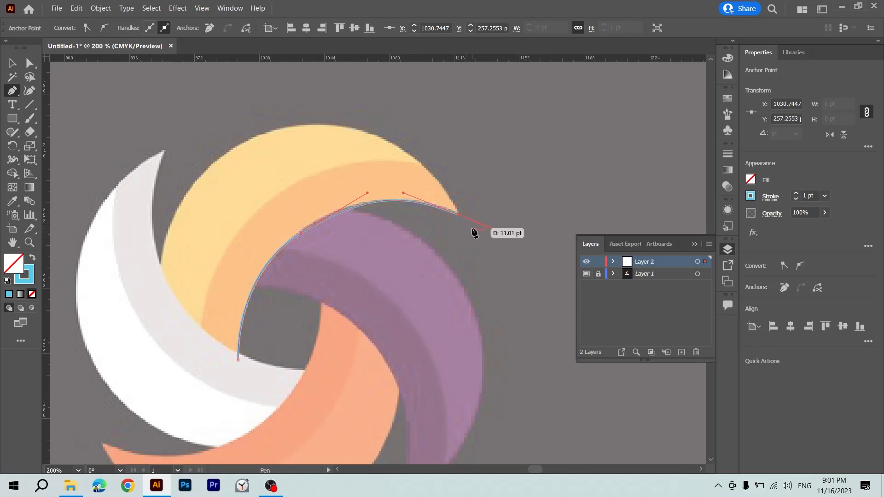
Trace the yellow petal's outer edge from the tip and close the path beneath the adjoining white petal, leaving it deselected.
scroll(464, 256, "up", 3)
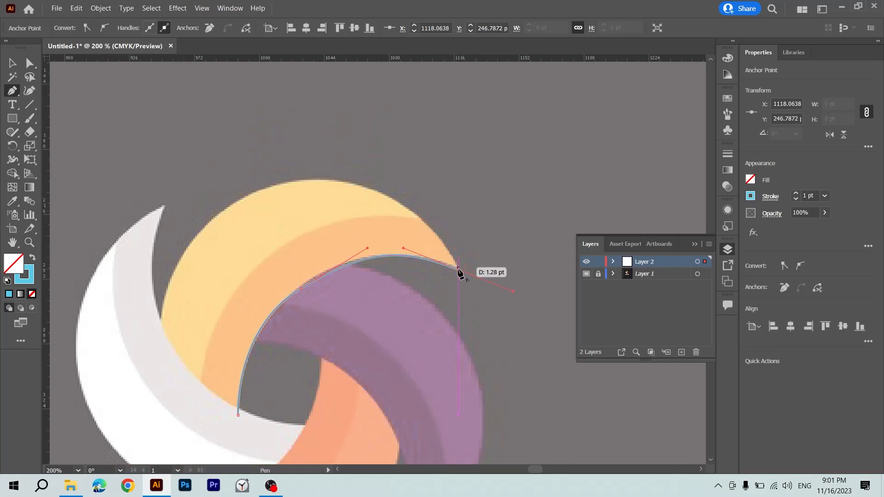
left_click_drag(458, 269, 133, 227)
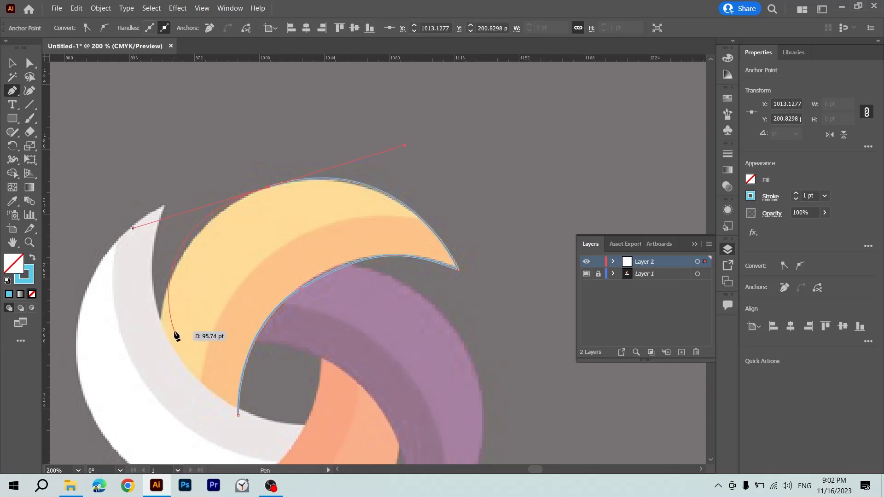
left_click(159, 391)
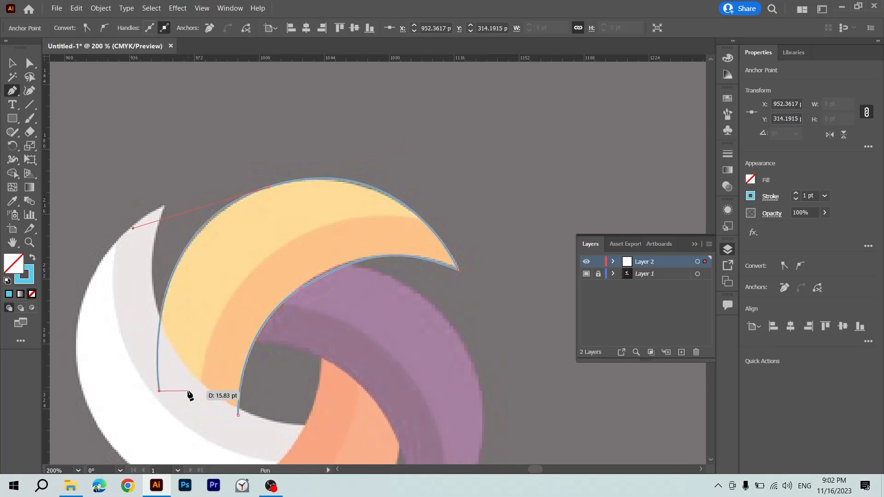
left_click(238, 414)
key("v")
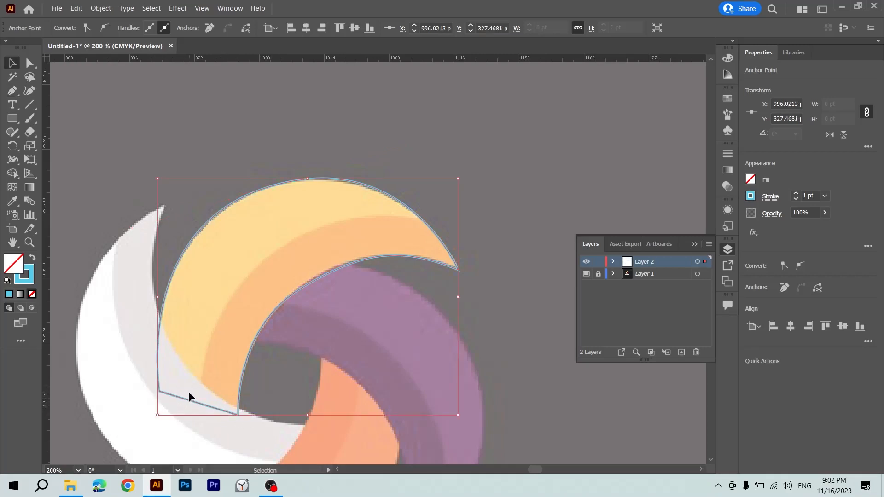
left_click(293, 371)
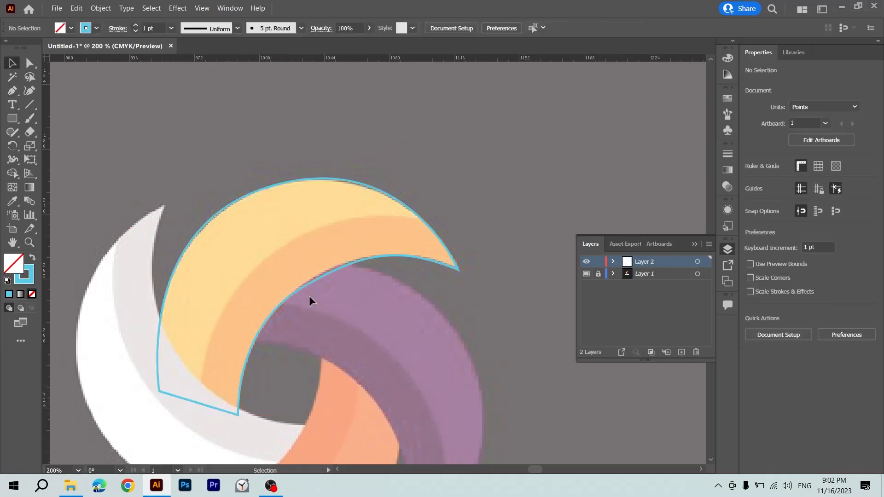
Refine the middle anchor point and its upper handle on the petal's inner curve so the path follows the template edge.
left_click(324, 275)
key("a")
key("ctrl+equal")
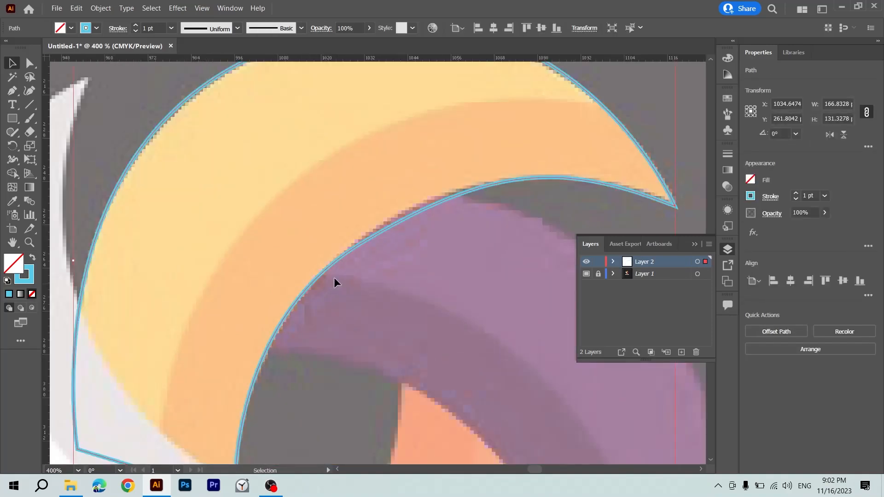
key("a")
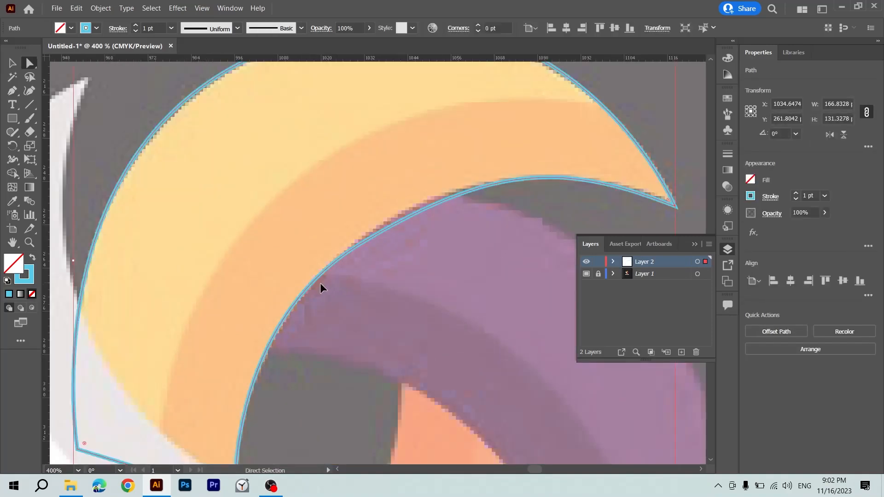
left_click(361, 246)
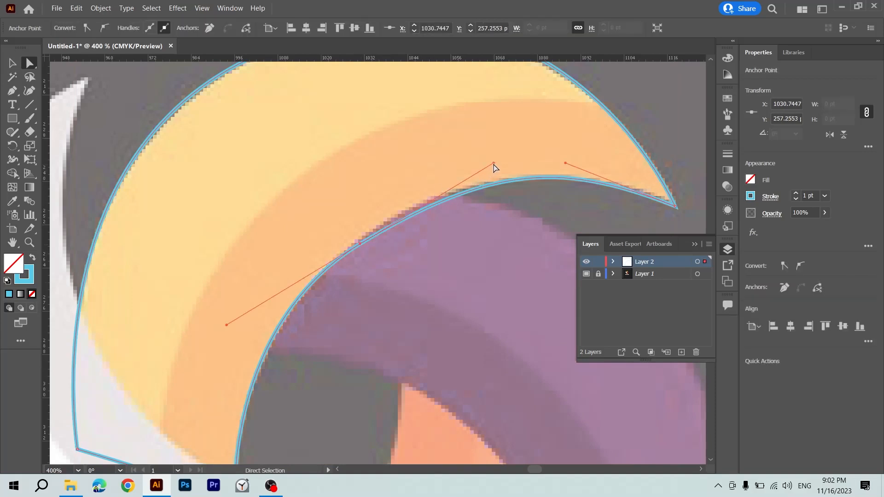
left_click_drag(493, 164, 474, 163)
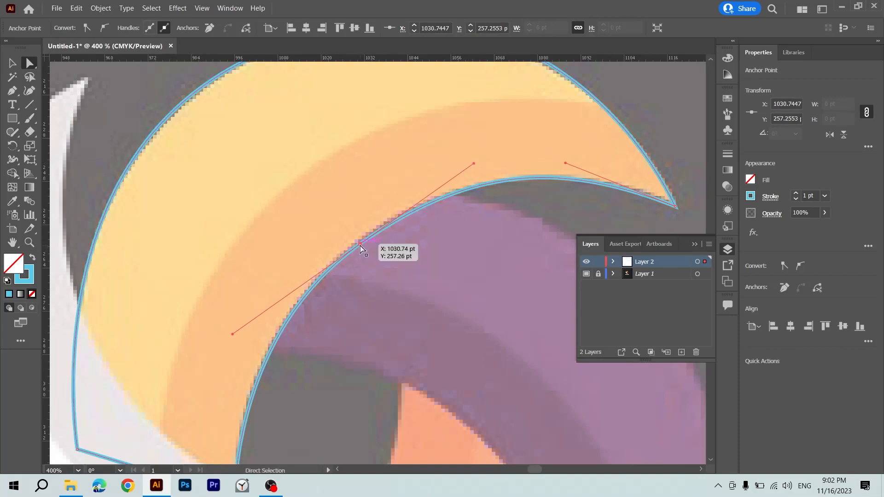
left_click_drag(360, 245, 358, 244)
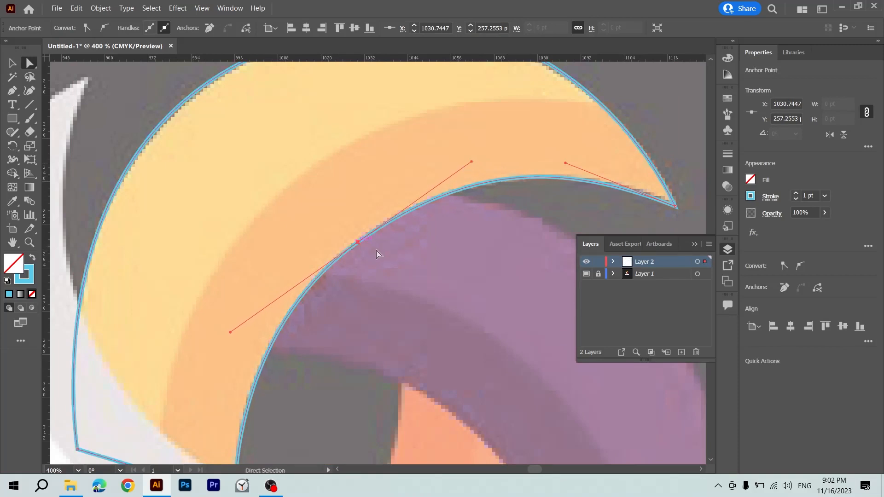
left_click(416, 265)
scroll(416, 266, "down", 3)
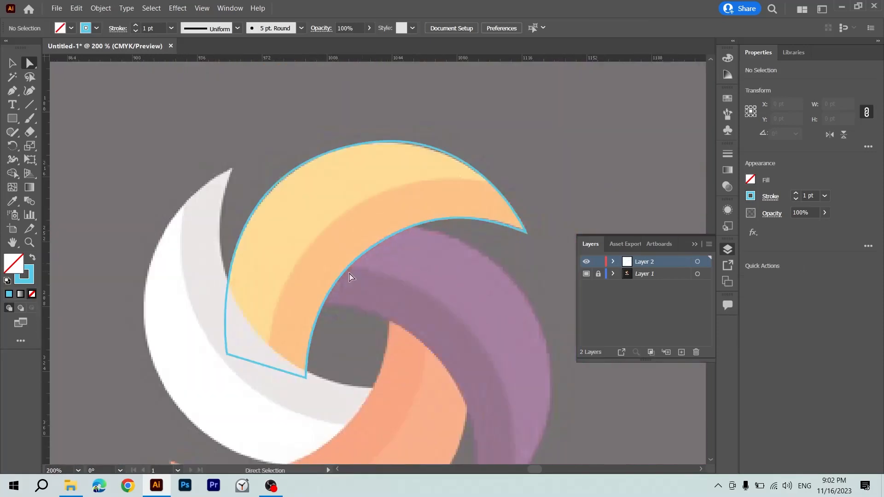
left_click(326, 269)
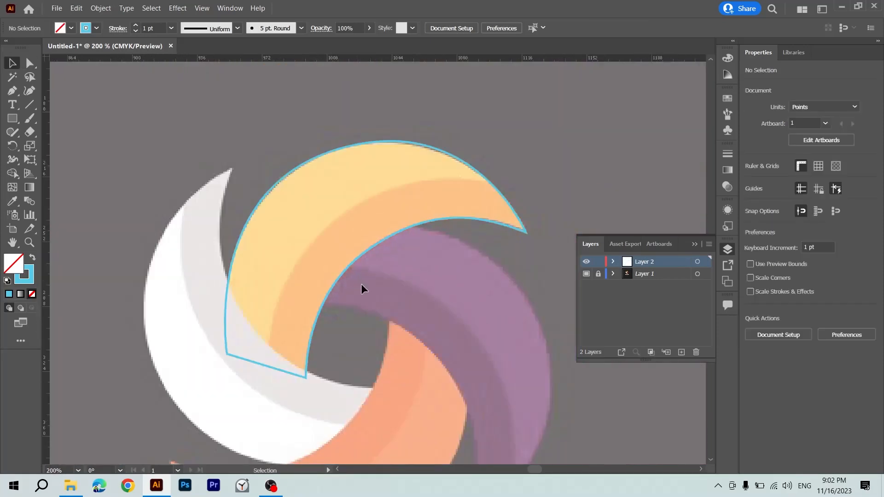
Trace the boundary between the petal's yellow and orange bands with the Pen tool, extending the curve beyond both ends of the petal.
key("v")
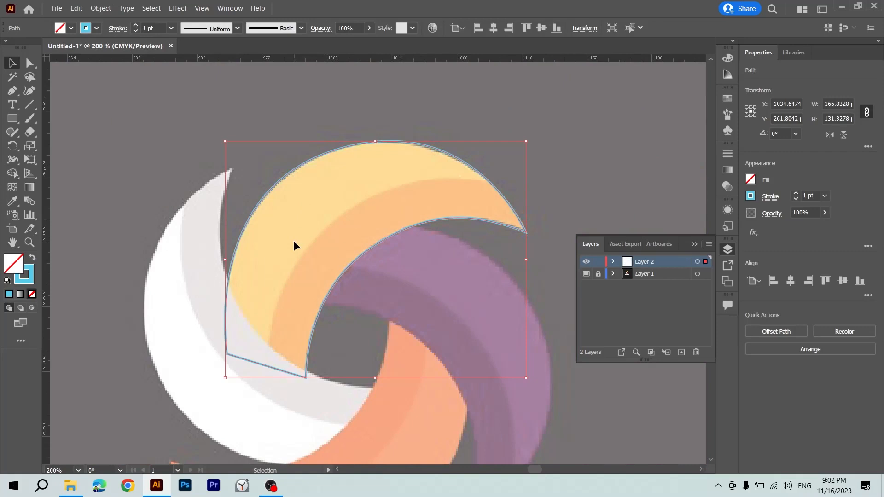
key("p")
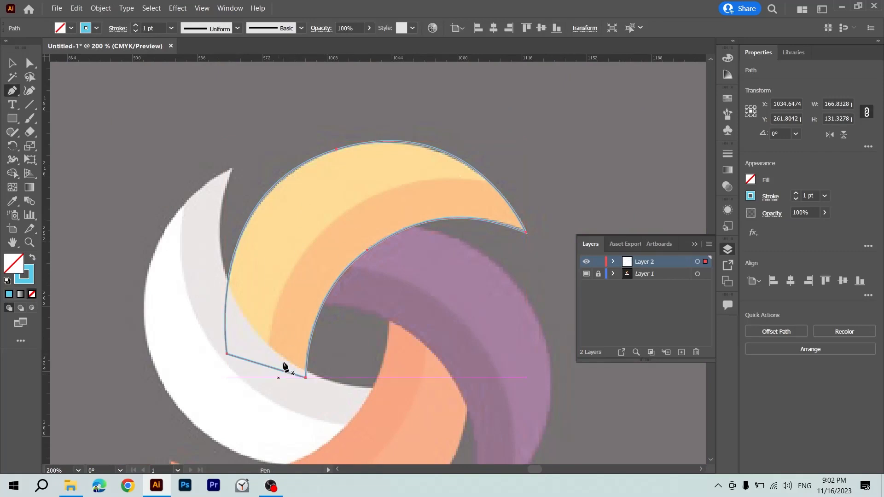
left_click(518, 195, "ctrl")
left_click(518, 190)
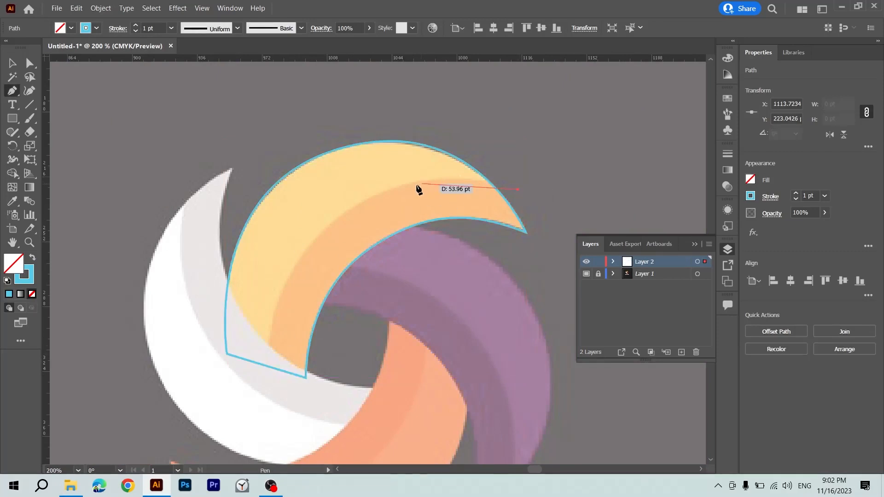
left_click_drag(382, 190, 326, 215)
key("ctrl+z")
left_click_drag(390, 191, 312, 213)
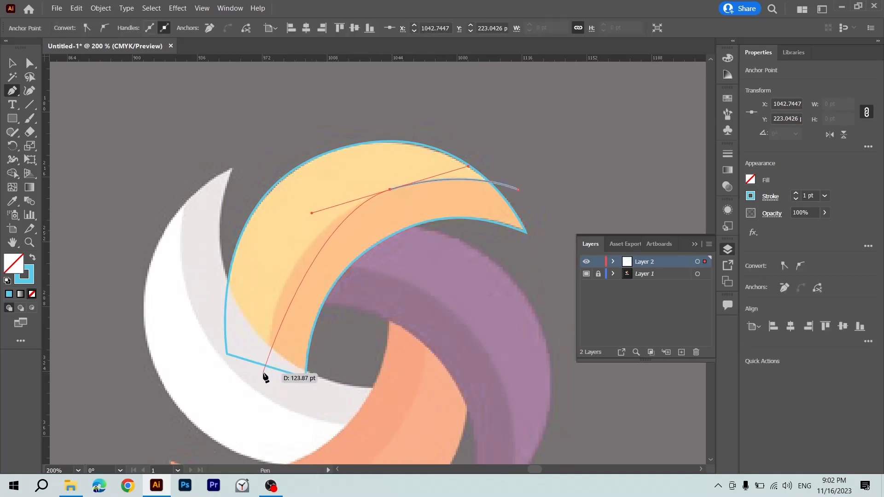
left_click_drag(263, 371, 262, 442)
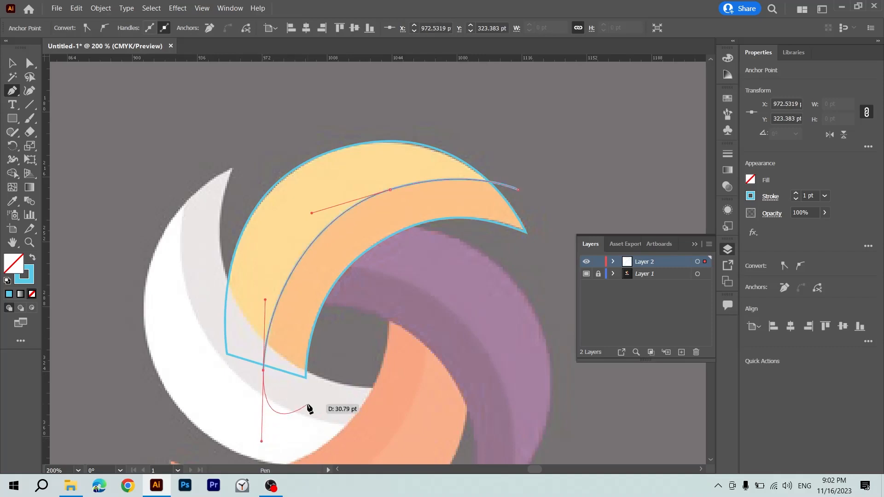
Continue the band path loosely around the petal's inner side and tip, close it at its starting anchor, and deselect it.
left_click(368, 383)
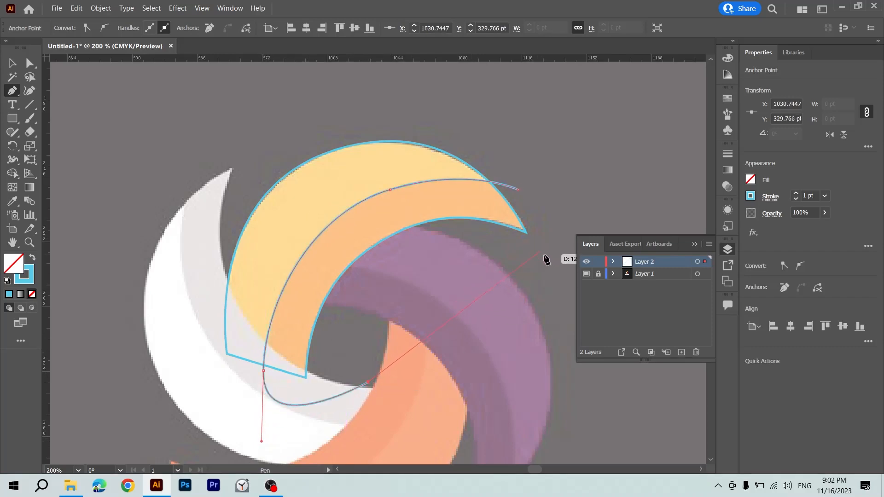
left_click(548, 260)
left_click(572, 194)
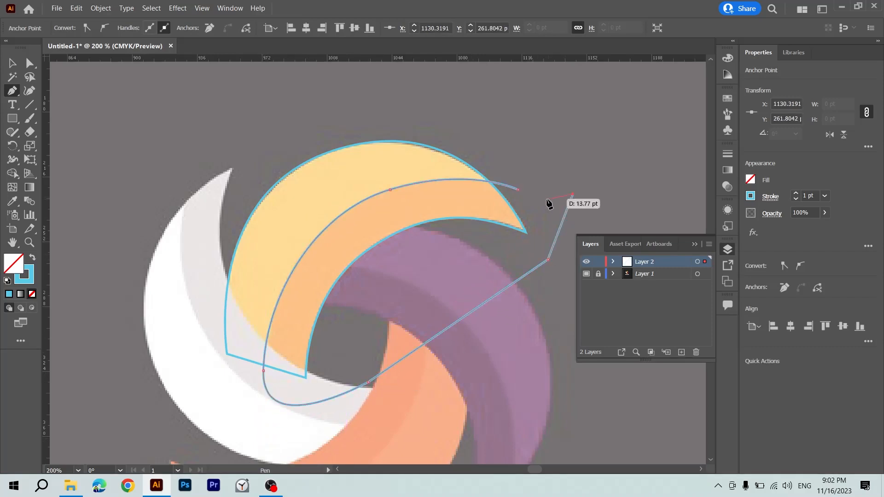
left_click(518, 190)
key("v")
key("ctrl+minus")
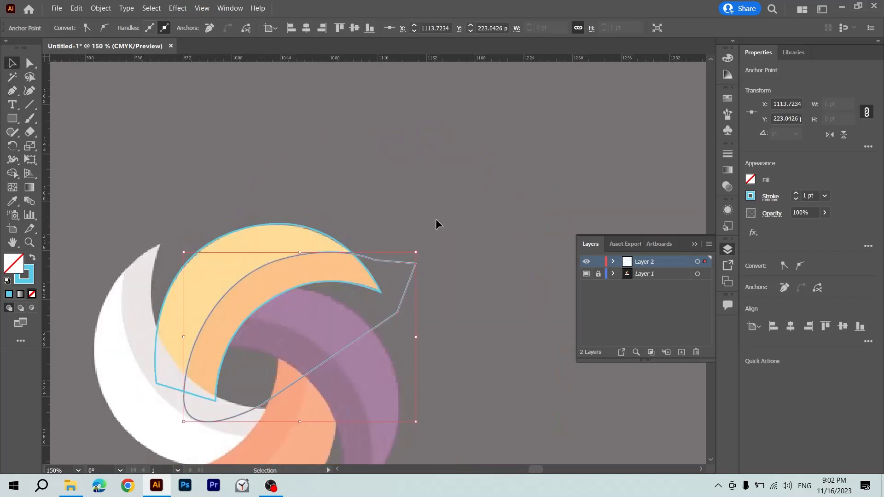
left_click(436, 204)
Swap fill and stroke on the petal path and the band path so both become solid blue shapes.
left_click_drag(363, 244, 393, 192)
left_click(421, 241)
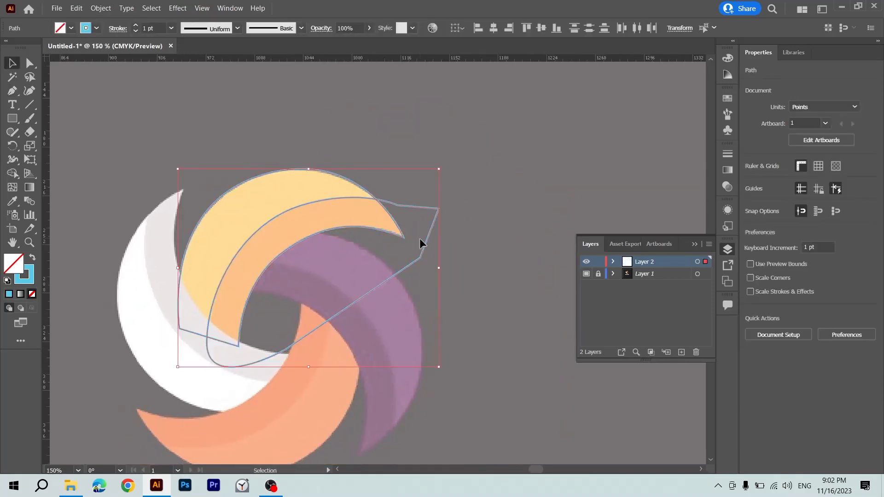
left_click(180, 273)
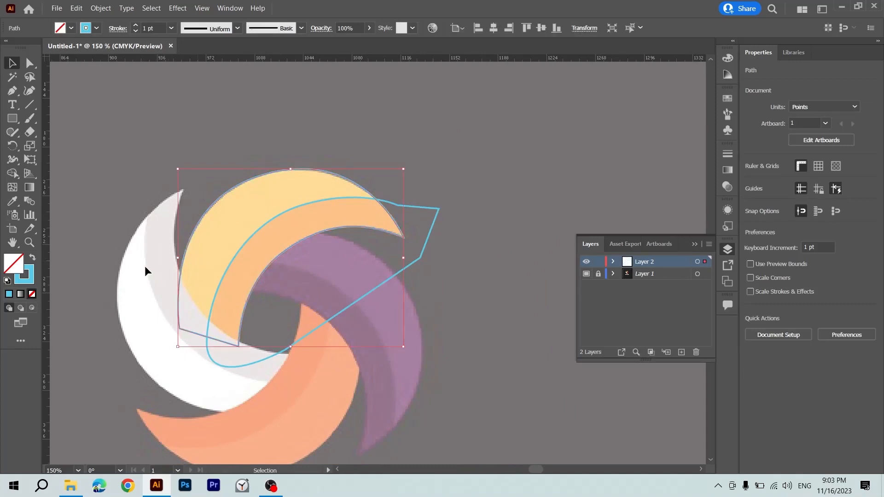
key("shift+x")
left_click(346, 306)
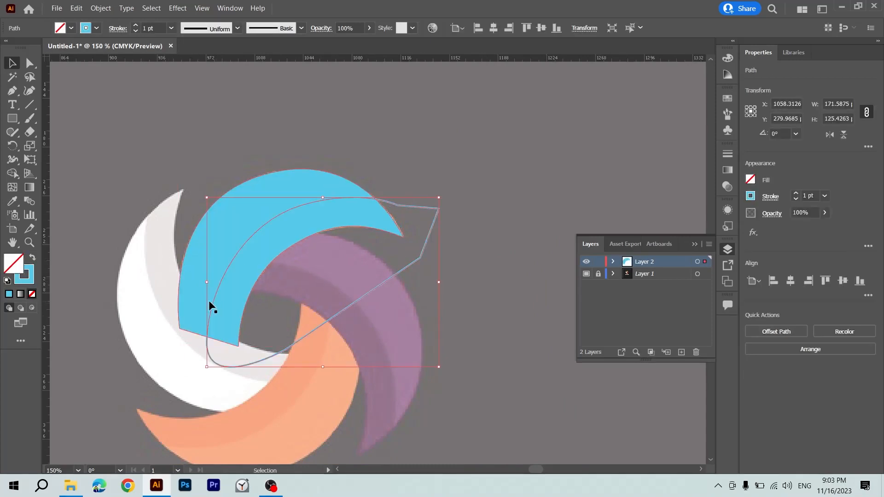
key("shift+x")
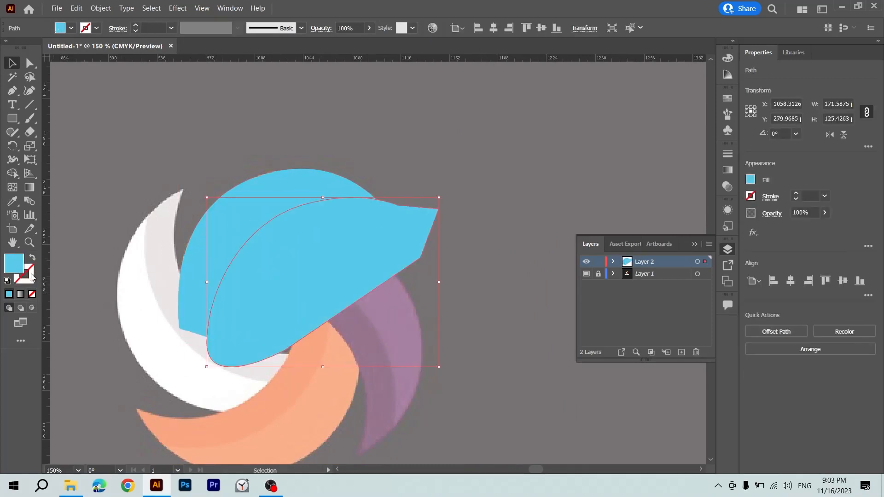
Set the band shape's fill color to green, hex 4CB848.
double_click(13, 261)
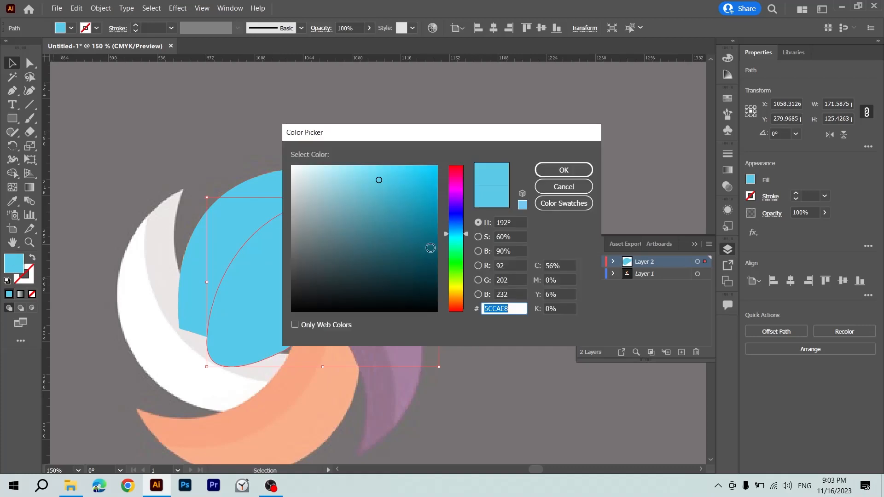
type("4CB848")
key("Return")
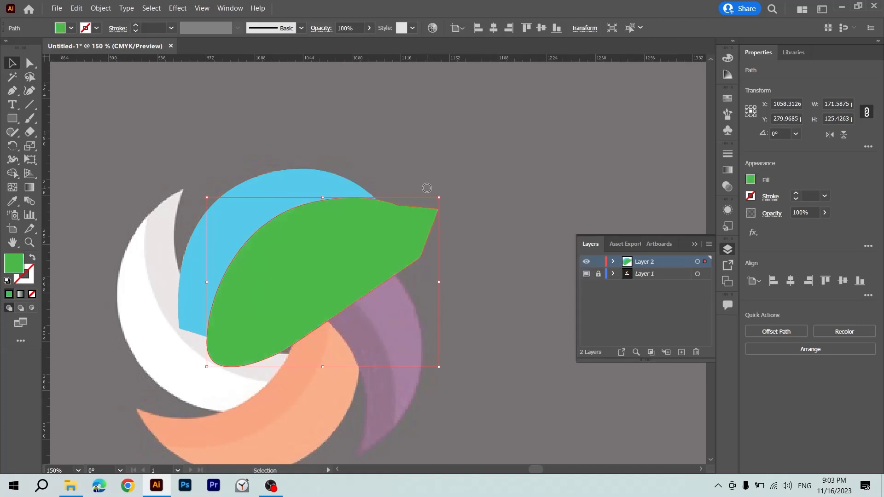
Swap fill and stroke back on the blue petal and the green band shape to make both unfilled outlines.
left_click(423, 136)
left_click_drag(347, 256, 329, 239)
left_click(276, 184)
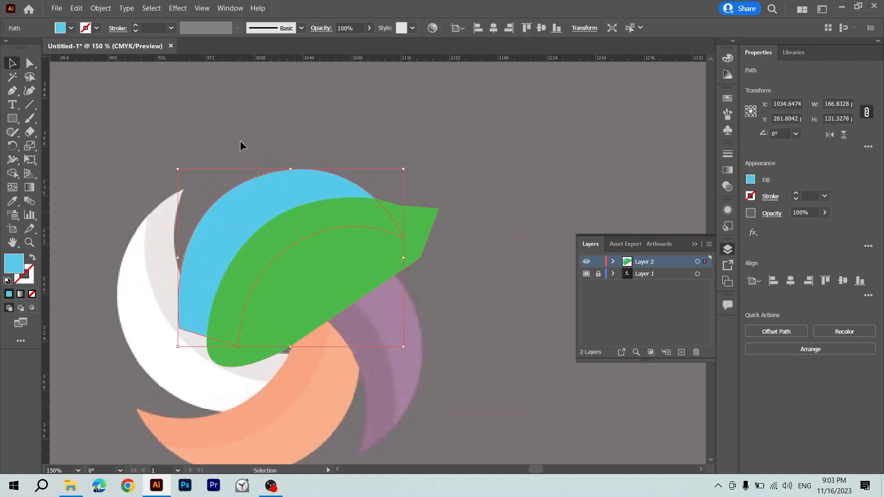
key("shift+x")
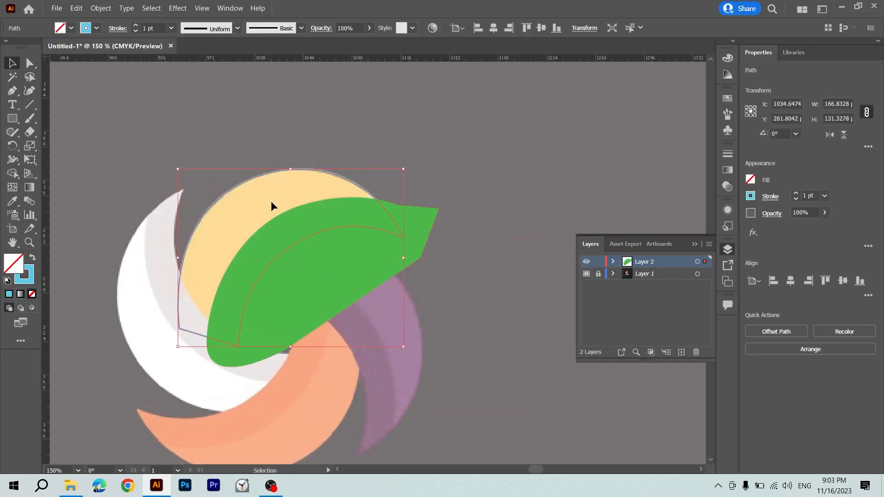
left_click(327, 300)
key("shift+x")
left_click(401, 319)
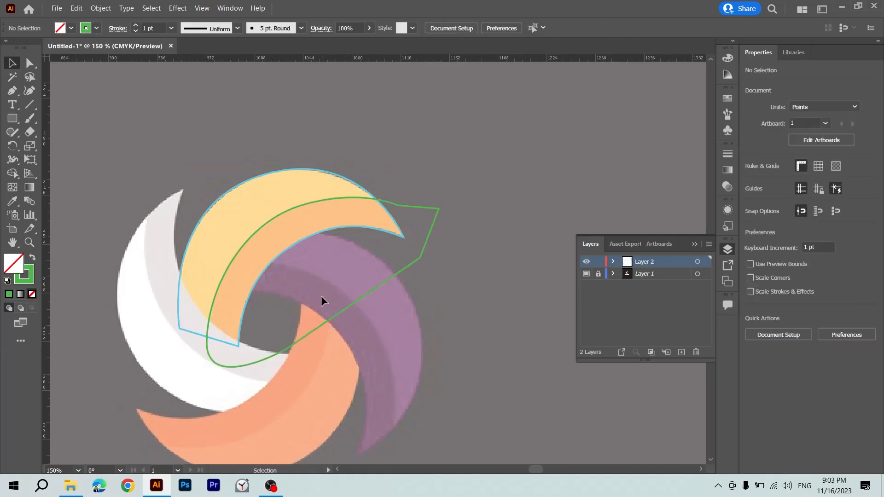
Fill the petal path with the light yellow sampled from the template logo using the Eyedropper.
left_click_drag(321, 296, 349, 355)
left_click_drag(262, 193, 259, 195)
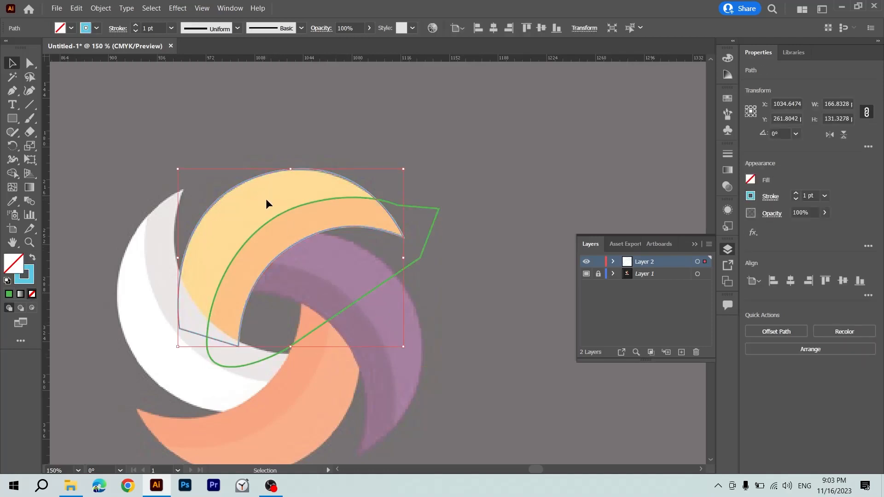
key("i")
left_click(259, 199)
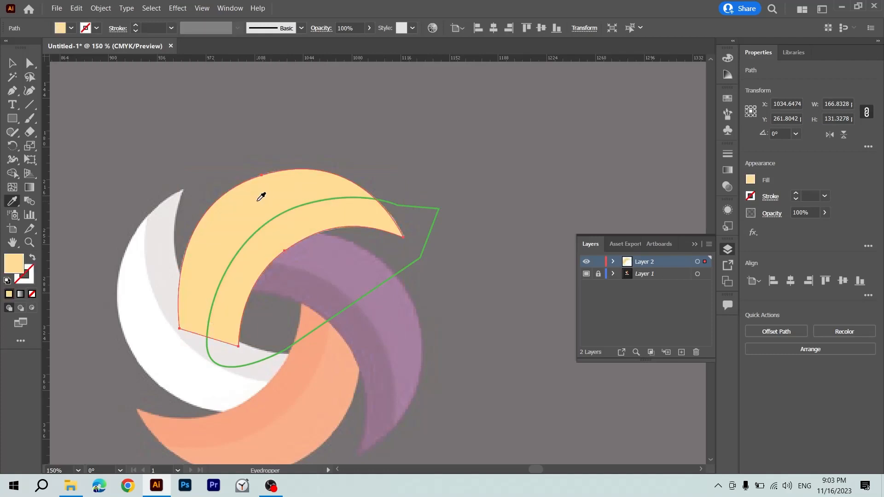
Fill the green outlined band shape with the orange sampled from the template logo's lower petal using the Eyedropper.
key("v")
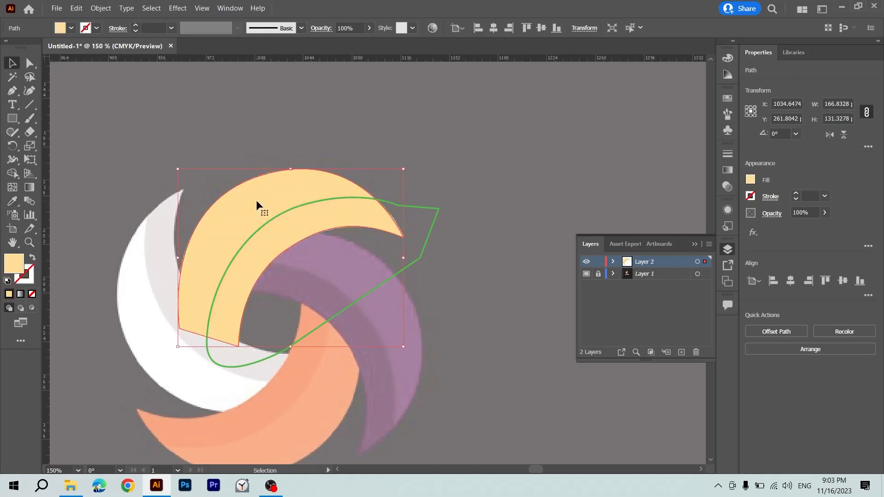
left_click(417, 208)
key("i")
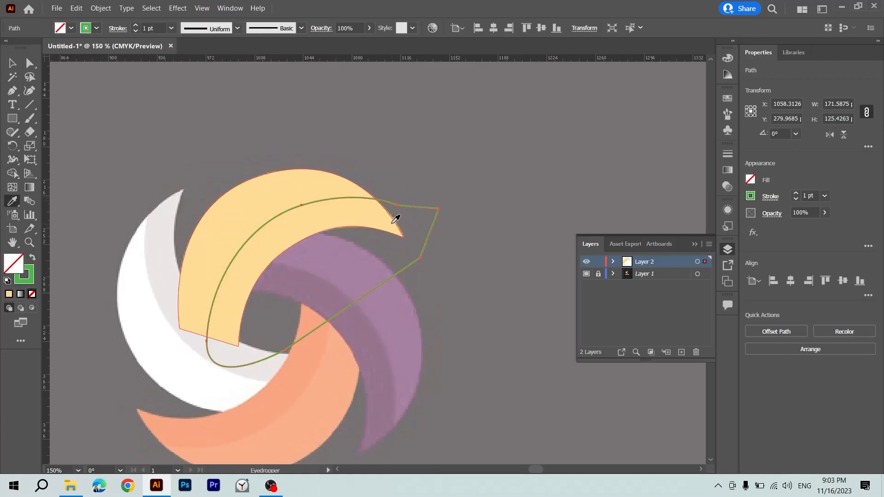
left_click(292, 386)
key("v")
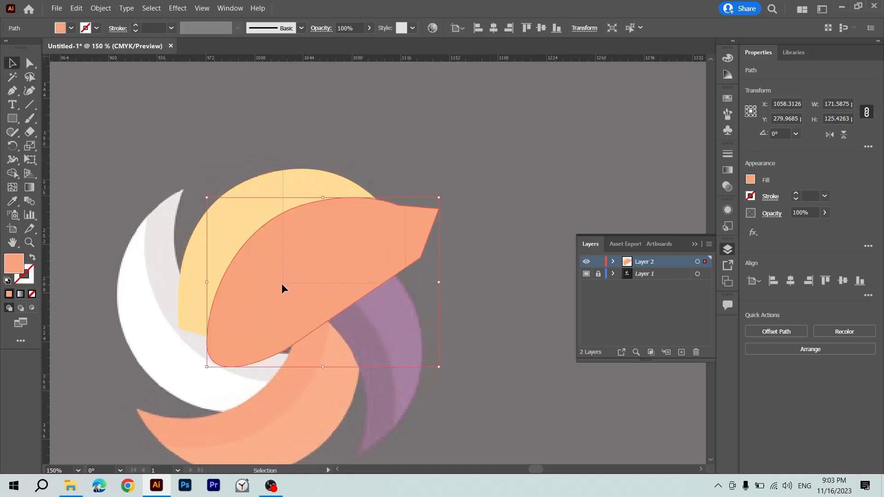
With the Shape Builder, separate the overlap of petal and orange band and remove the band areas outside the petal.
key("ctrl+a")
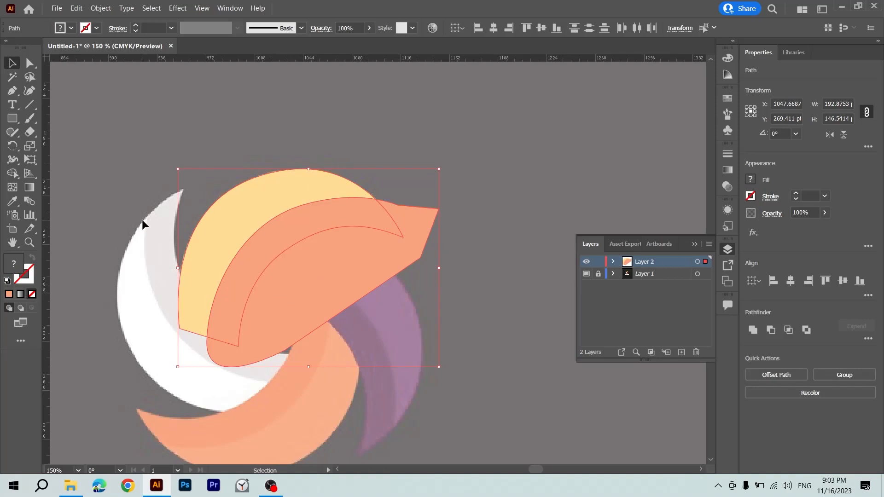
key("shift+m")
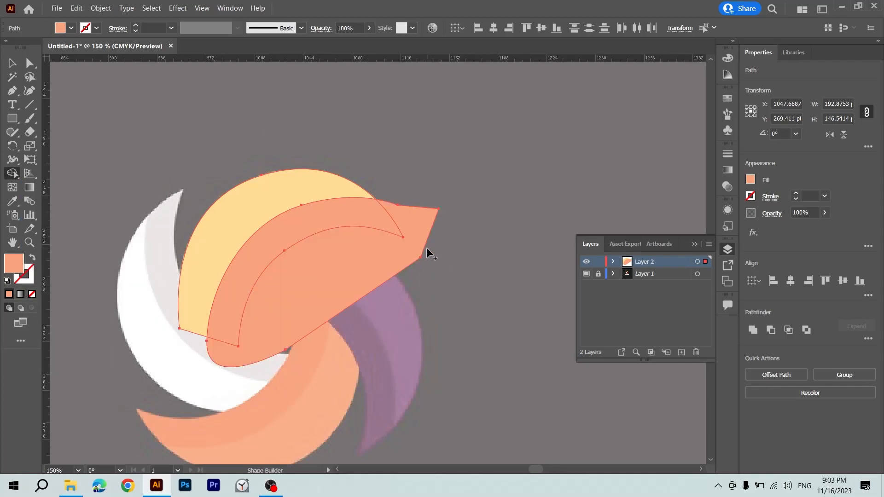
left_click(346, 209)
mouse_move(414, 182)
left_mouse_down()
mouse_move(416, 247)
mouse_move(402, 274)
mouse_move(330, 290)
left_mouse_up()
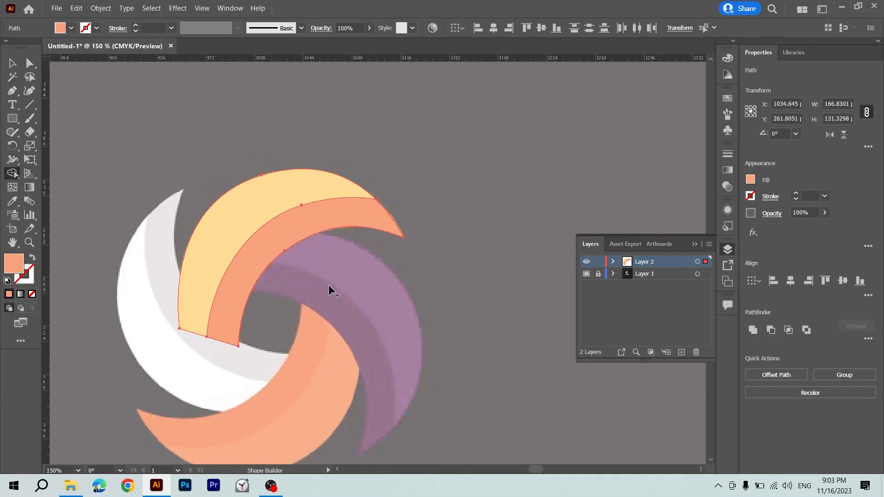
key("v")
left_click(328, 285)
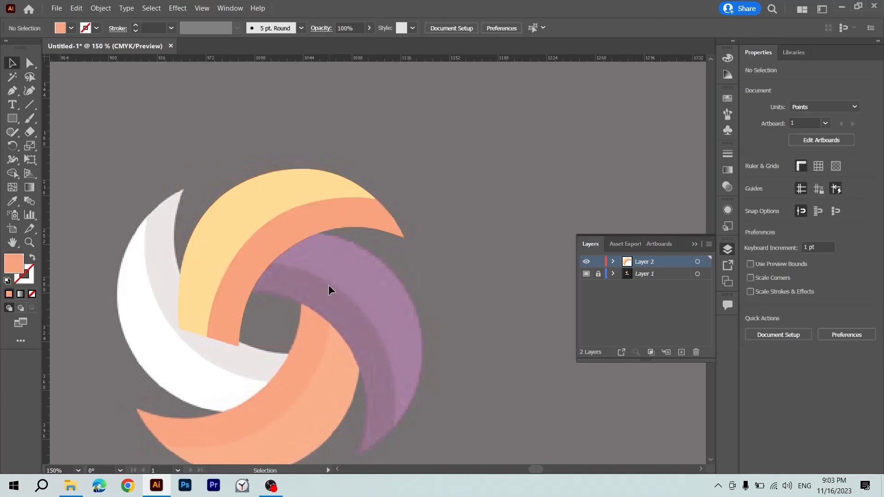
left_click_drag(304, 229, 343, 256)
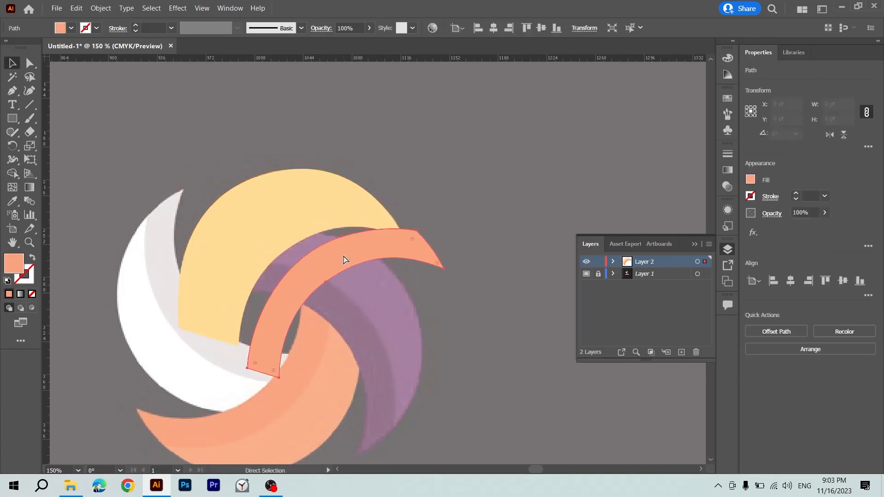
key("ctrl+z")
left_click(399, 219)
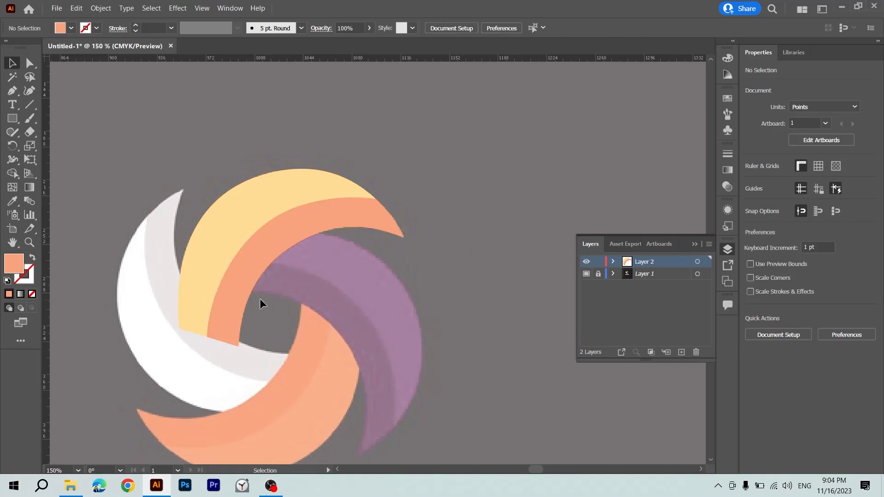
Group the light yellow petal together with its orange inner band.
left_click(204, 267)
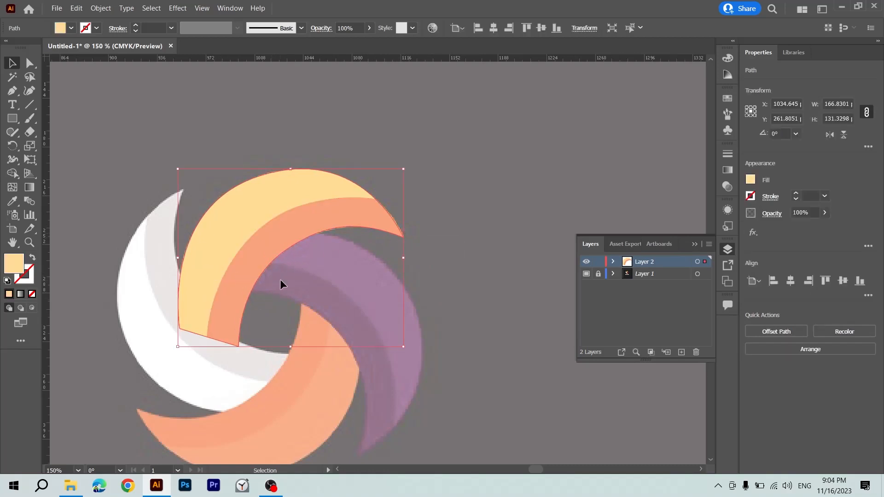
left_click(234, 242, "shift")
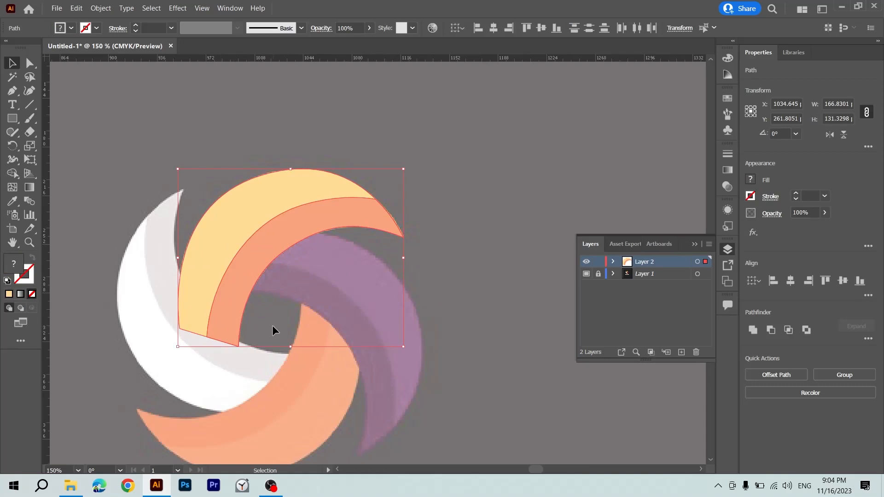
left_click_drag(271, 237, 456, 231)
key("ctrl+z")
scroll(372, 321, "down", 2)
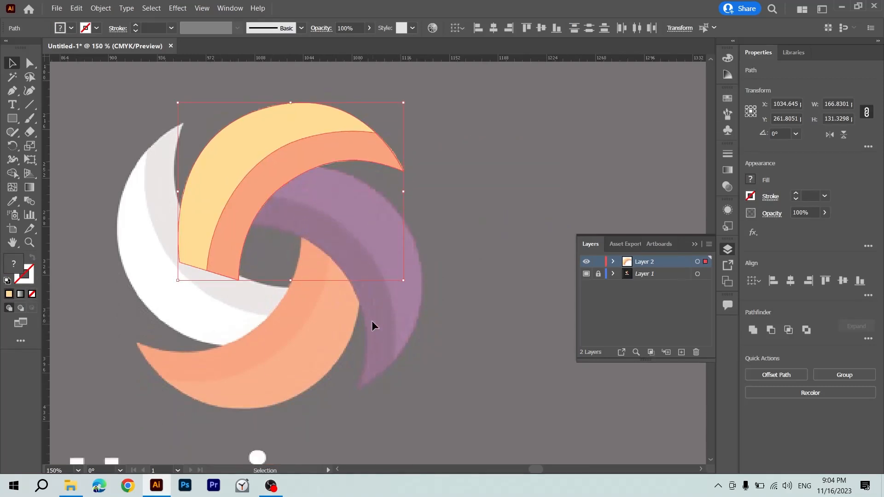
right_click(267, 177)
left_click(59, 106)
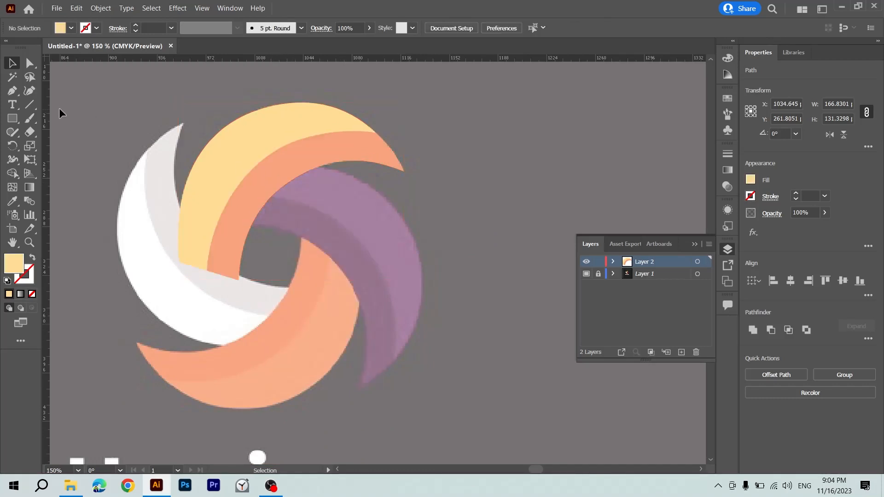
left_click_drag(228, 186, 229, 187)
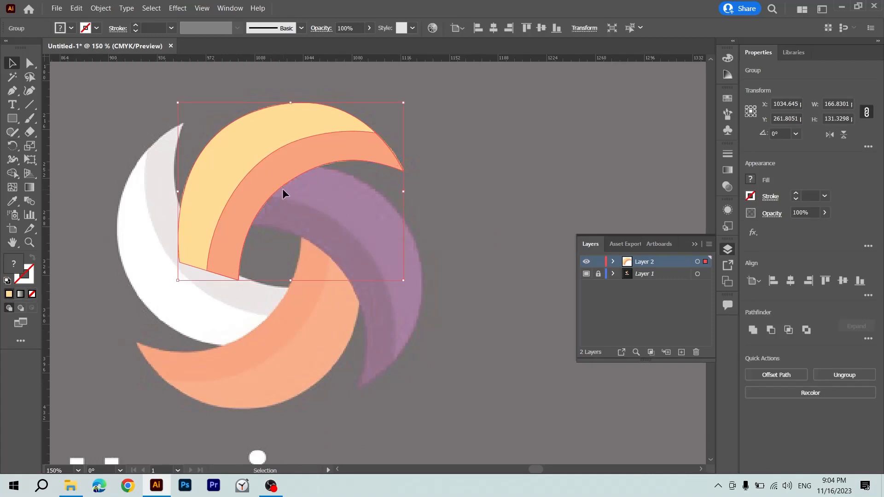
key("r")
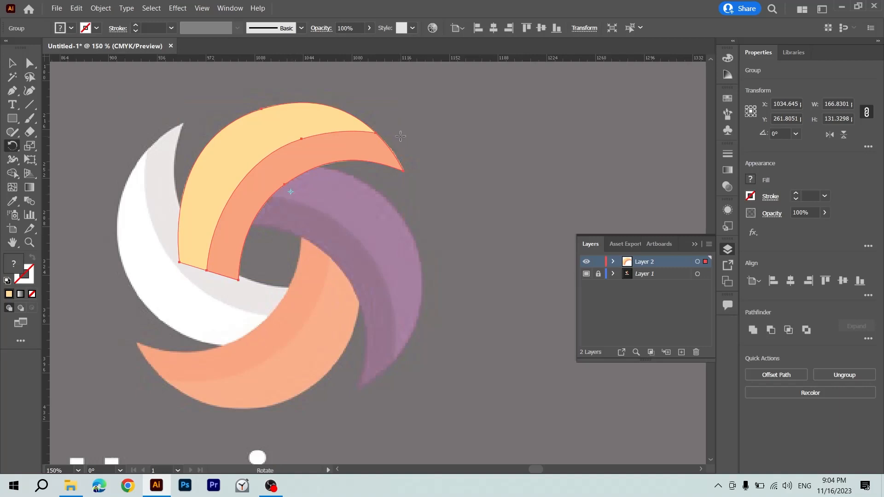
left_click_drag(400, 136, 304, 195)
left_click_drag(317, 210, 333, 298)
key("ctrl+z")
left_click_drag(311, 150, 270, 252)
key("ctrl+z")
left_click_drag(302, 187, 335, 288)
key("ctrl+z")
left_click_drag(293, 163, 313, 234)
key("ctrl+z")
left_click_drag(321, 158, 343, 306)
key("ctrl+z")
Duplicate the petal group and rotate the copy to about 265°, placing it over the template's purple petal.
key("v")
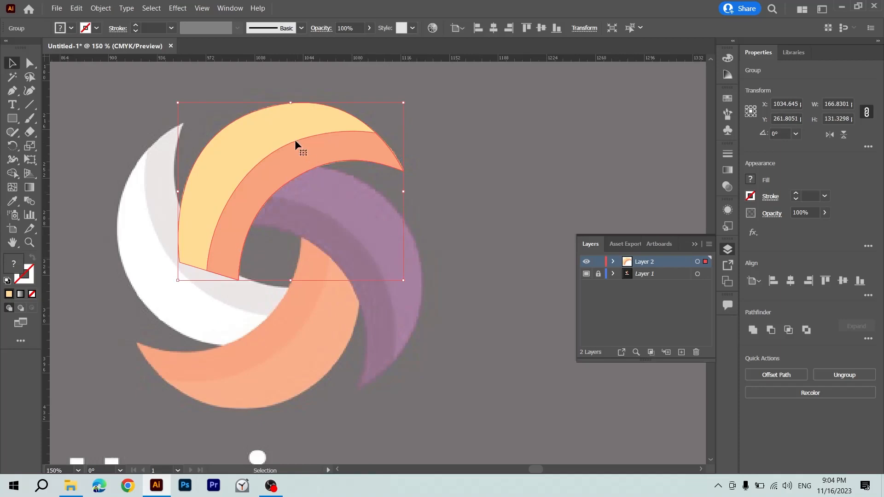
left_click_drag(296, 142, 369, 216)
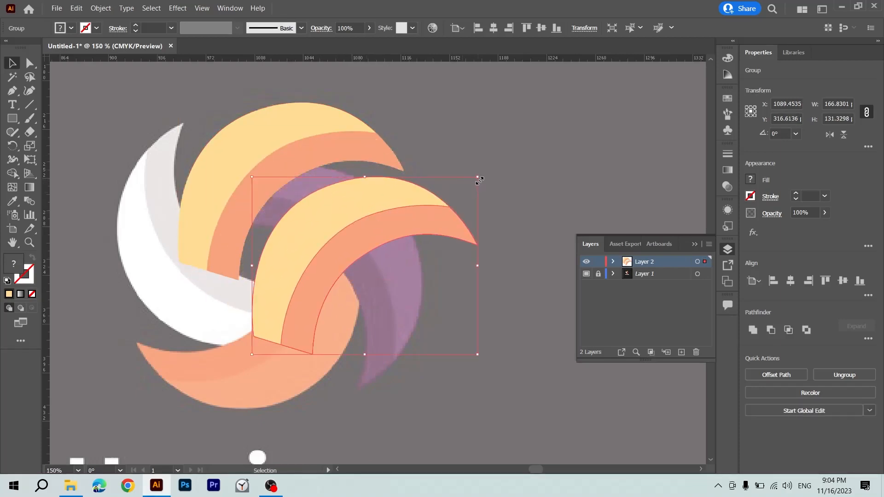
left_click_drag(481, 178, 449, 364)
left_click(510, 245)
mouse_move(427, 256)
left_mouse_down()
mouse_move(422, 262)
mouse_move(416, 253)
left_mouse_up()
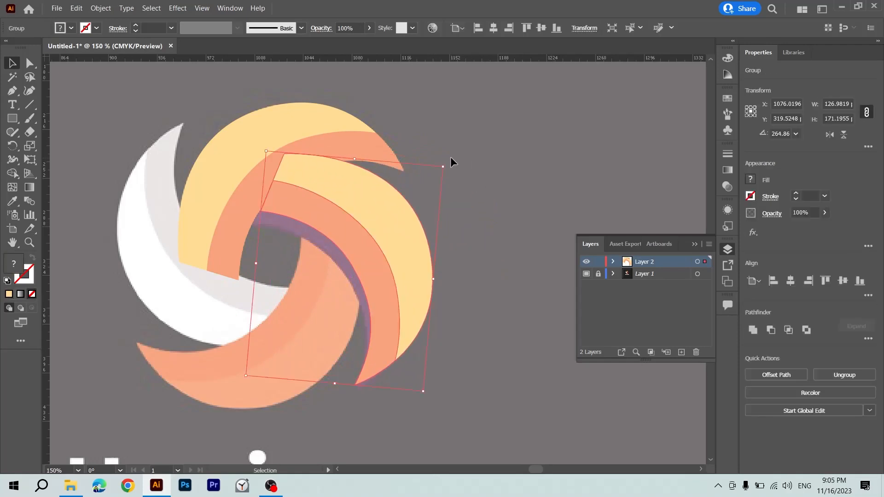
Fine-tune the copied petal's rotation to about 271° and nudge it to match the template's purple petal.
left_click_drag(449, 163, 460, 139)
left_click_drag(379, 213, 365, 221)
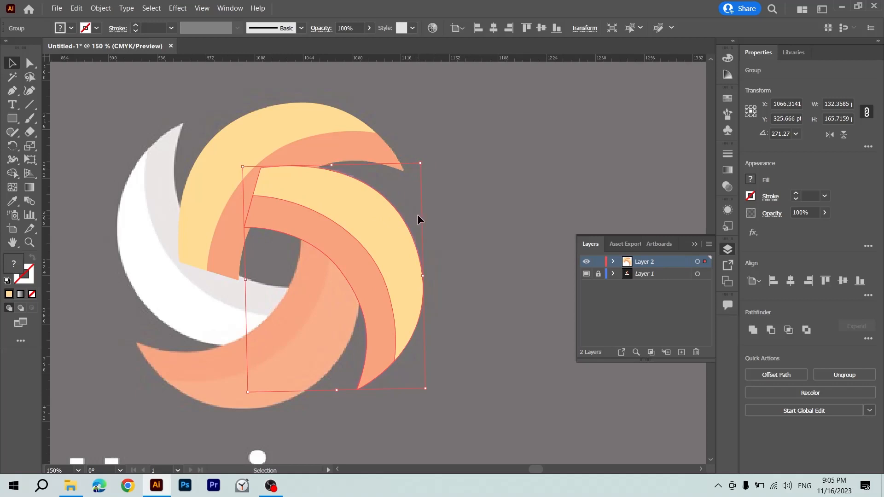
left_click(446, 253)
left_click(389, 252)
left_click_drag(383, 248, 380, 250)
Duplicate the two traced petals, rotate the copies 180°, and place them over the template's white and orange petals.
left_click(262, 299, "shift")
left_click_drag(367, 224, 476, 224)
left_click_drag(536, 99, 307, 355)
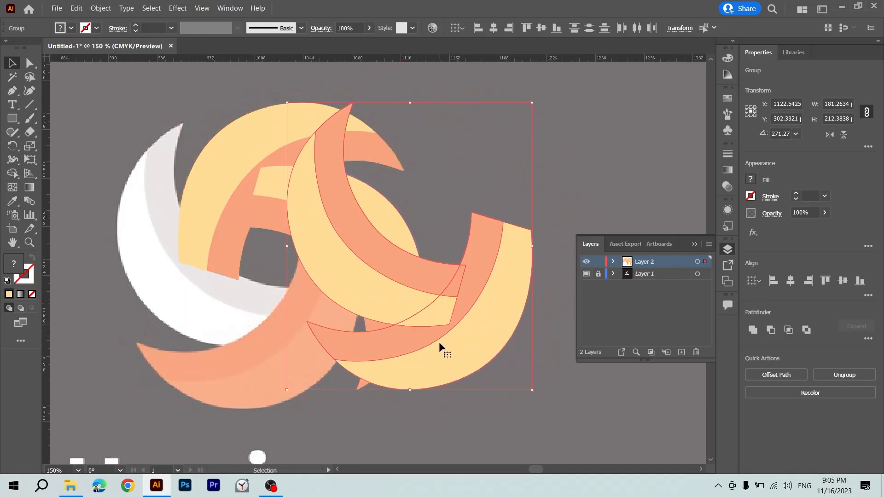
left_click_drag(438, 342, 270, 364)
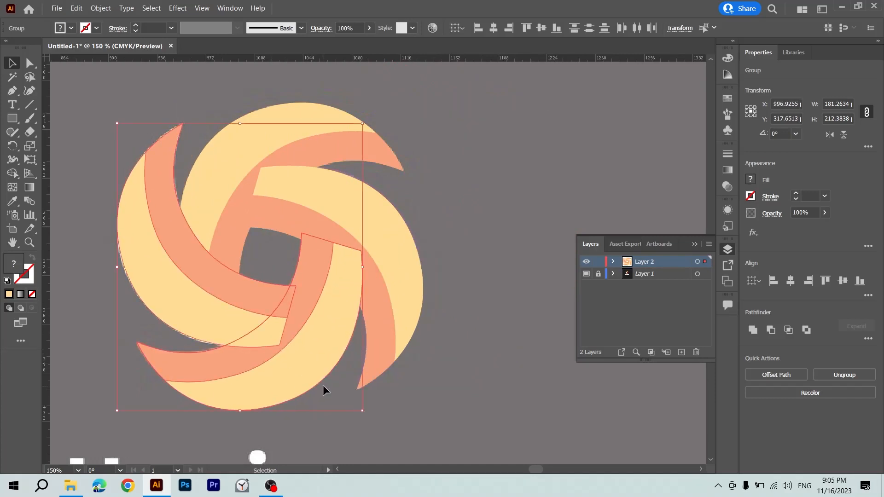
Move all four traced petals off the template so they sit beside the original logo on its right.
key("ctrl+minus")
key("ctrl+minus")
left_click_drag(367, 380, 170, 377)
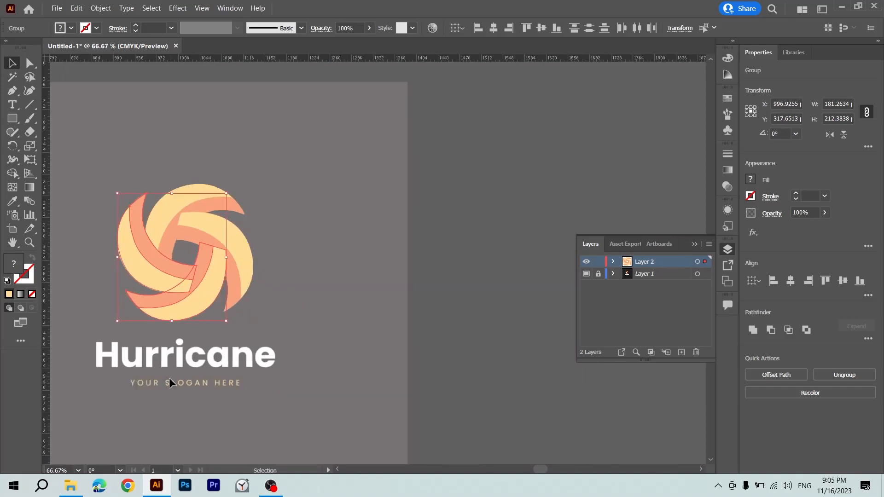
left_click(278, 292)
left_click_drag(141, 290, 299, 289)
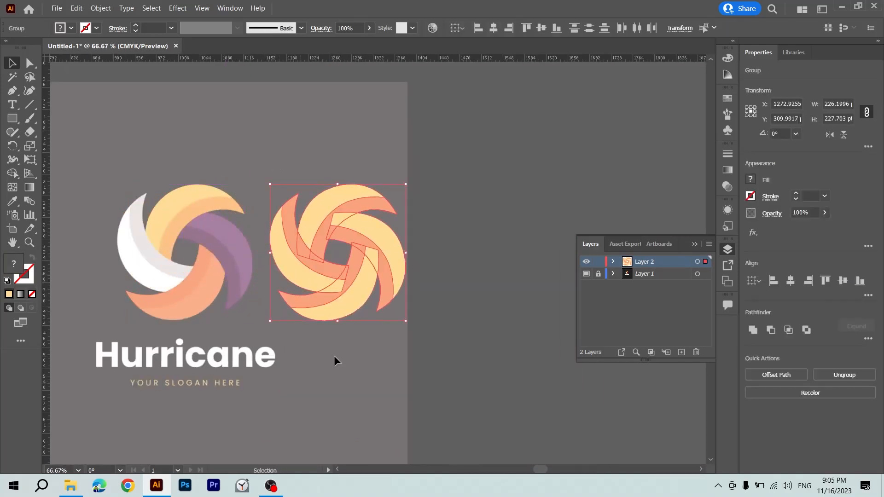
key("ctrl+plus")
left_click_drag(334, 356, 420, 360)
left_click(376, 124)
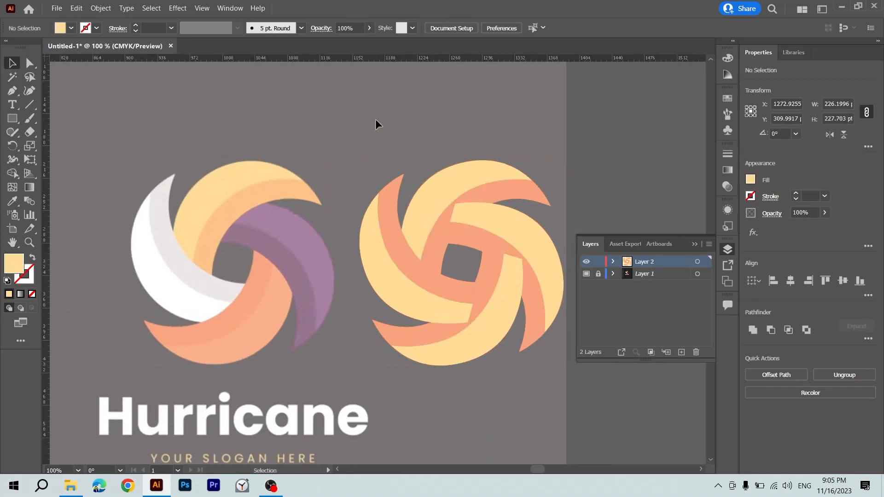
Fill the top petal group with the light yellow sampled from the template's top petal, and ungroup it.
left_click(449, 182)
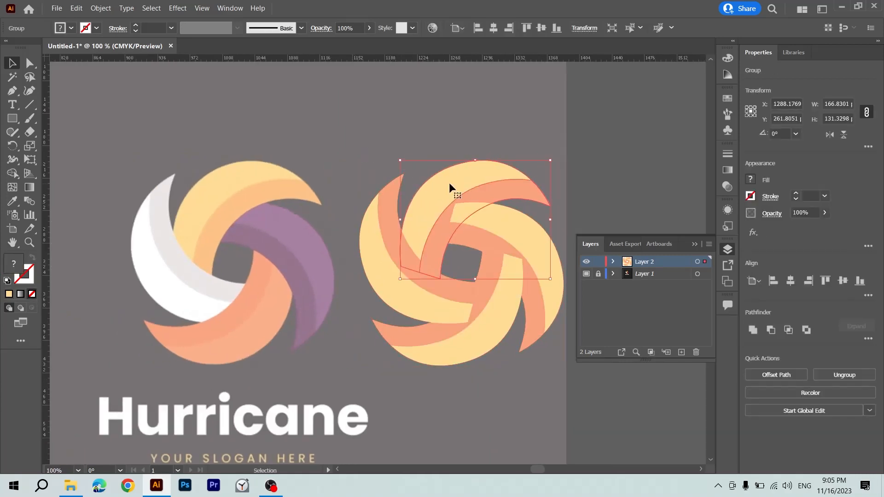
key("i")
left_click(260, 174)
key("v")
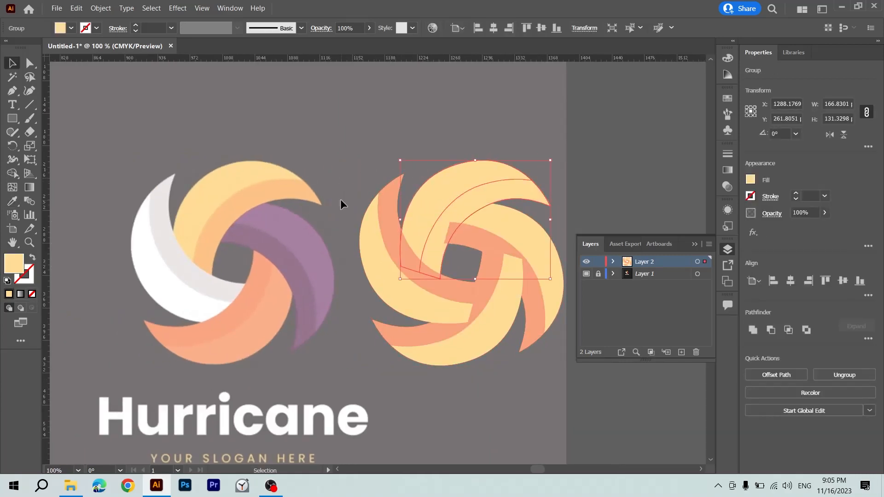
left_click(526, 205)
left_click(491, 195)
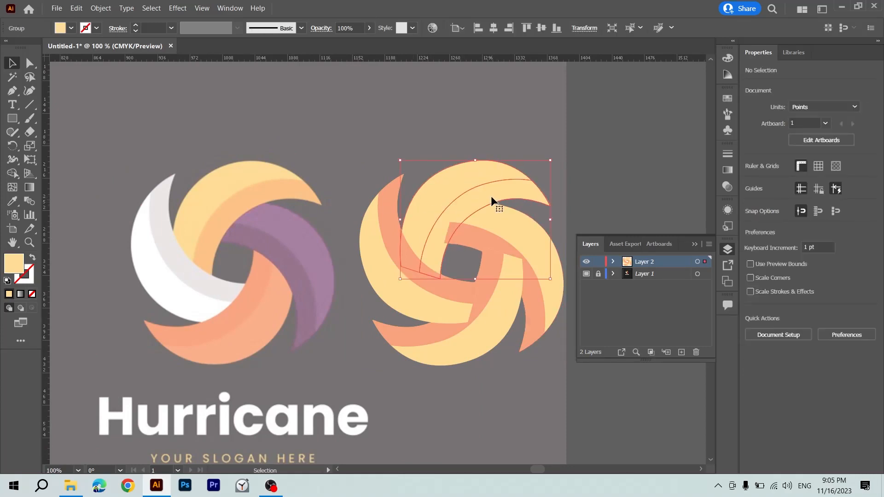
left_click(509, 126)
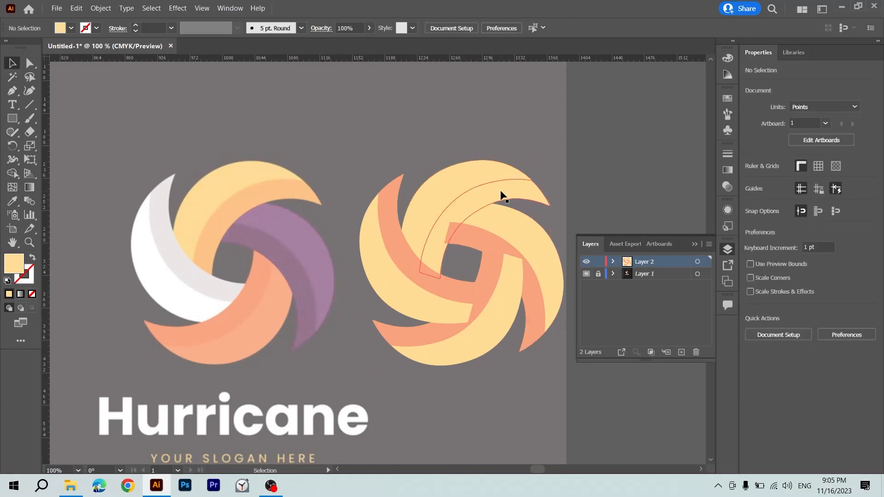
Fill the top petal's inner band with the darker yellow-orange sampled from the template's top petal.
left_click(501, 195, "ctrl")
key("i")
left_click(295, 186)
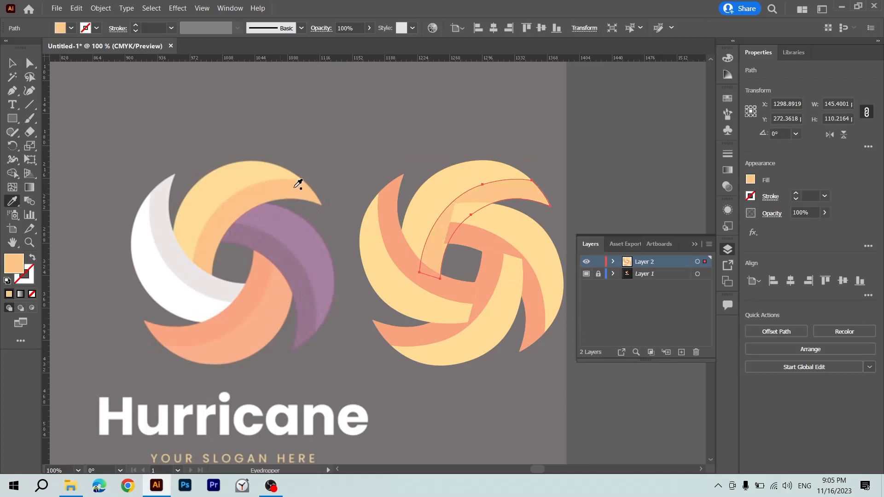
key("v")
left_click(418, 122)
Ungroup the right-hand petal and fill its main shape with the purple sampled from the template.
left_click(513, 241)
key("ctrl+shift+g")
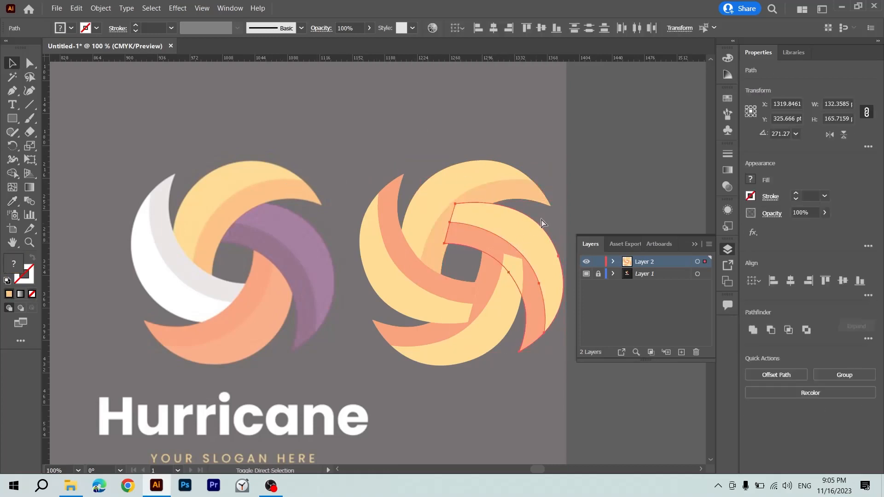
left_click(546, 215)
left_click(531, 232)
key("i")
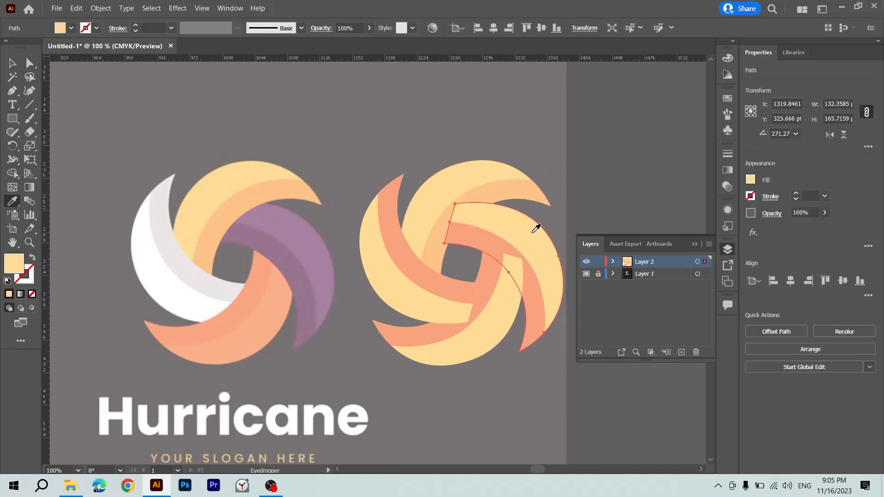
left_click(278, 221)
key("v")
Fill the right-hand petal's inner band with the darker purple sampled from the template.
left_click(489, 243)
key("i")
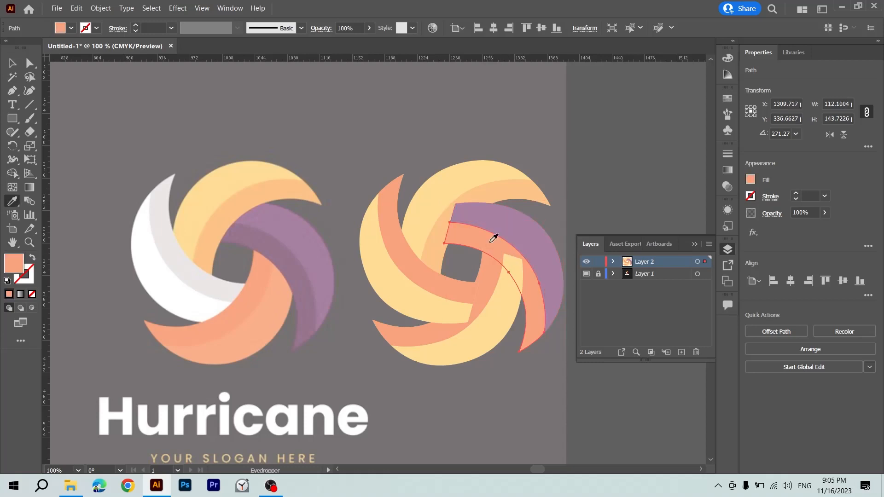
left_click(278, 257)
key("v")
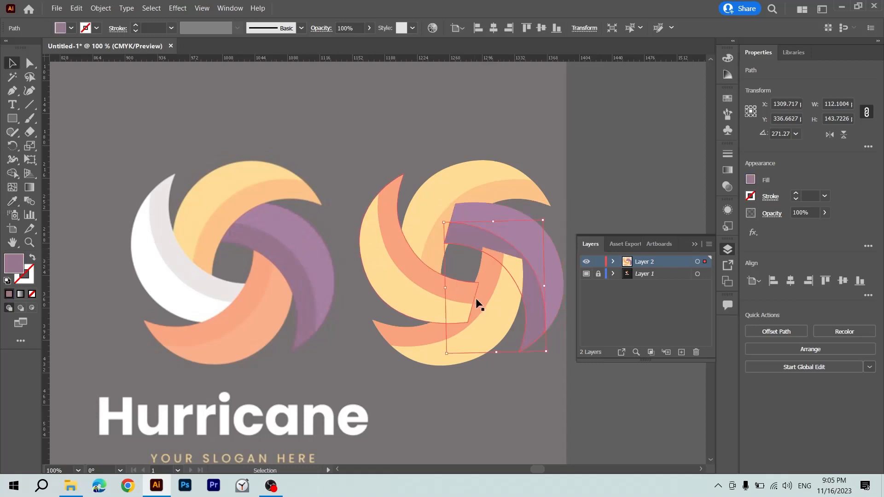
Ungroup the bottom petal so its main shape and inner band can be selected separately.
left_click(493, 317)
key("ctrl+shift+g")
left_click(515, 409)
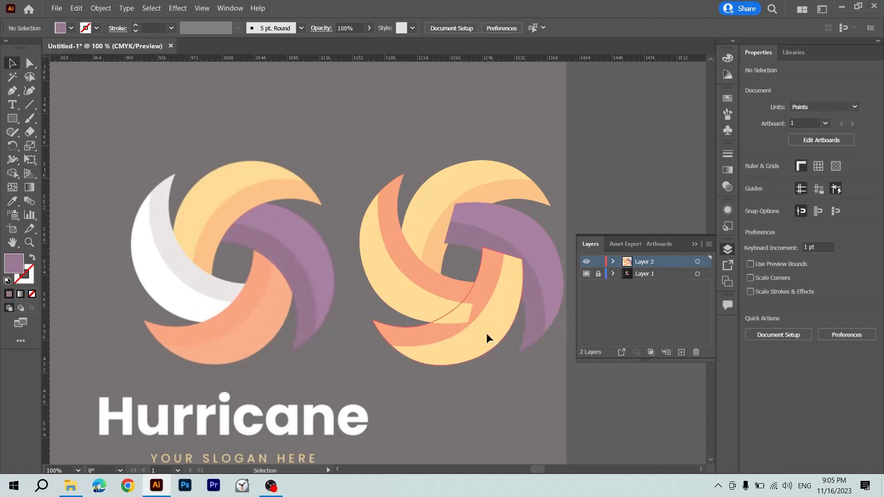
Fill the bottom petal's main shape with the light orange and its inner band with the darker orange sampled from the template.
left_click(486, 335)
key("i")
left_click(232, 345)
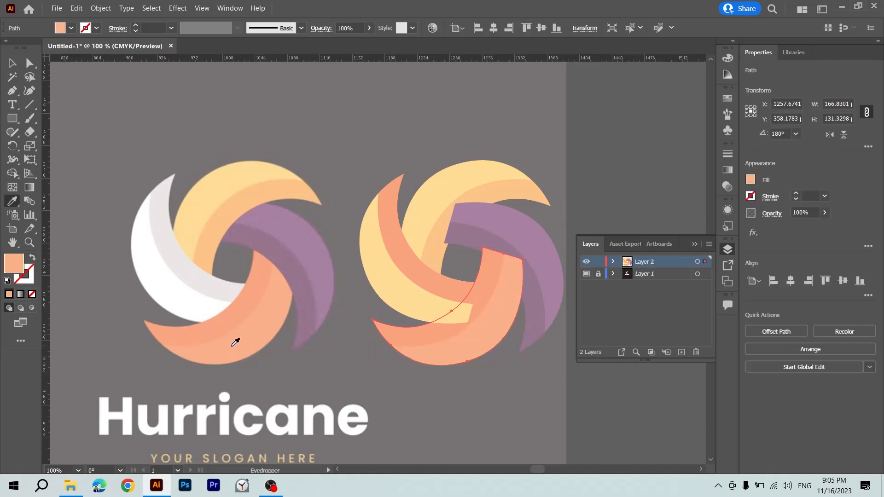
key("v")
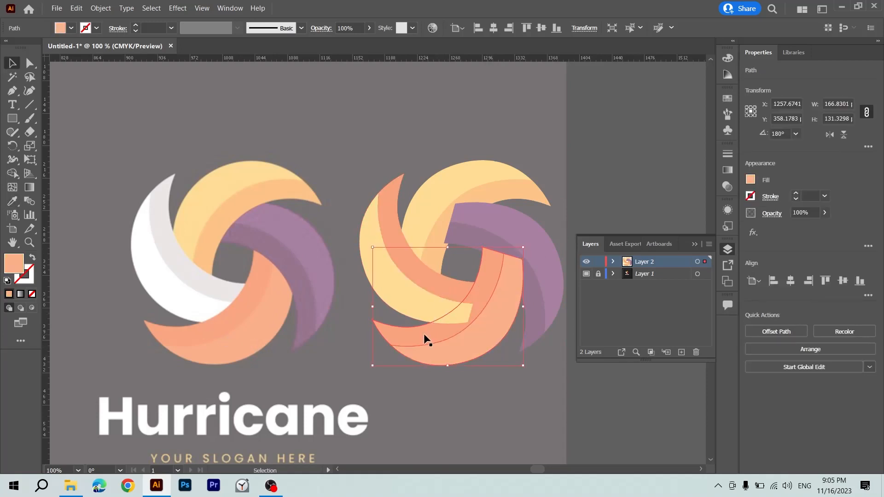
left_click(424, 334)
key("i")
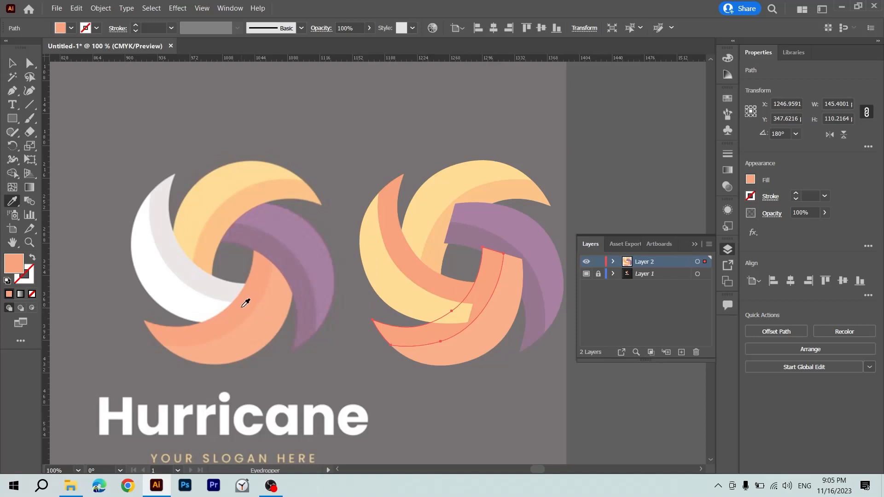
key("v")
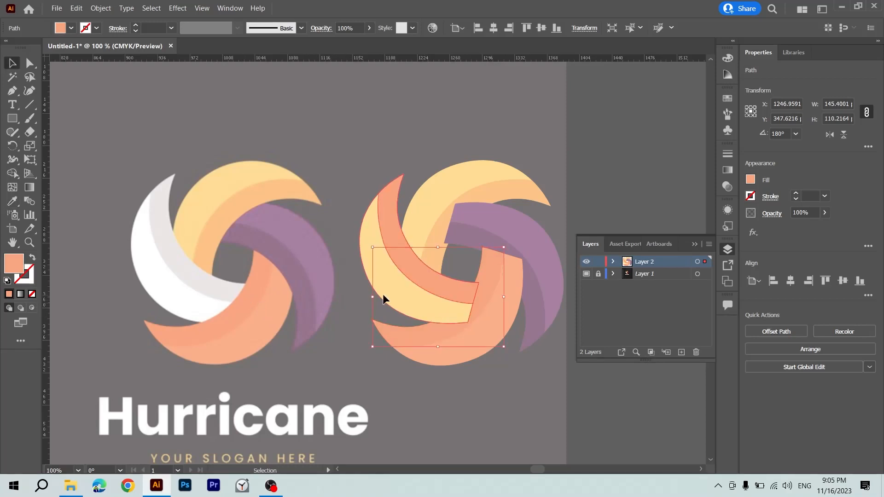
Ungroup the left petal and fill its main shape with the white sampled from the template's left petal.
left_click(383, 295)
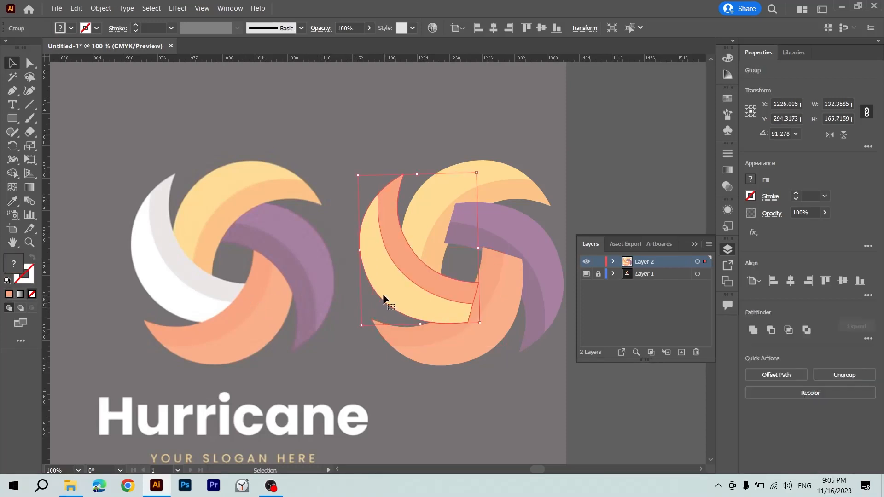
left_click(332, 307)
left_click(374, 271)
key("i")
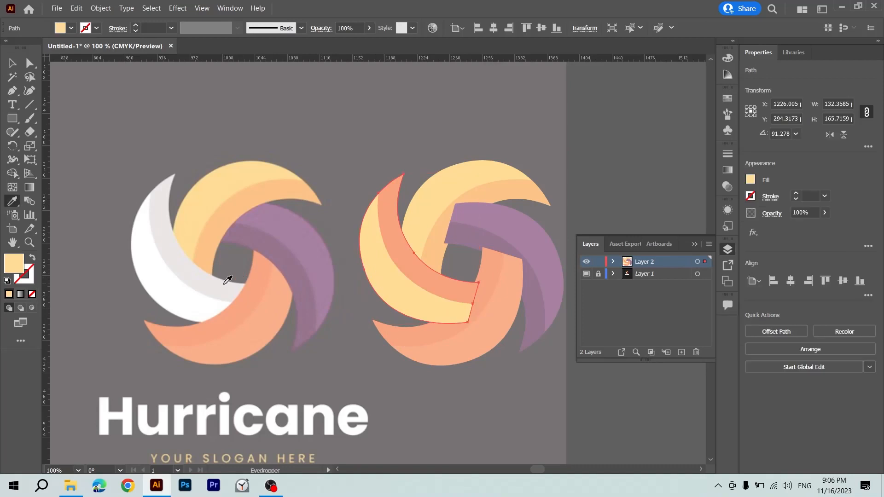
left_click(193, 297)
key("v")
Fill the left petal's inner band with the light grey sampled from the template's left petal.
left_click(392, 210)
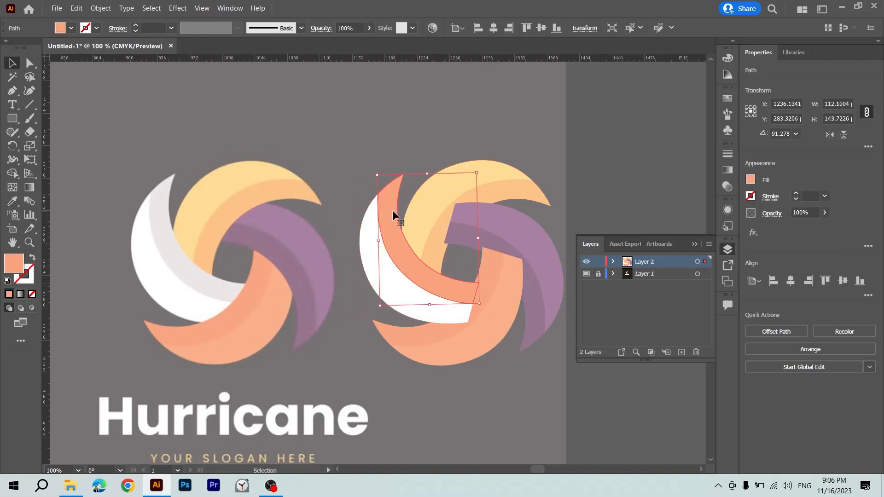
key("i")
left_click(193, 280)
key("v")
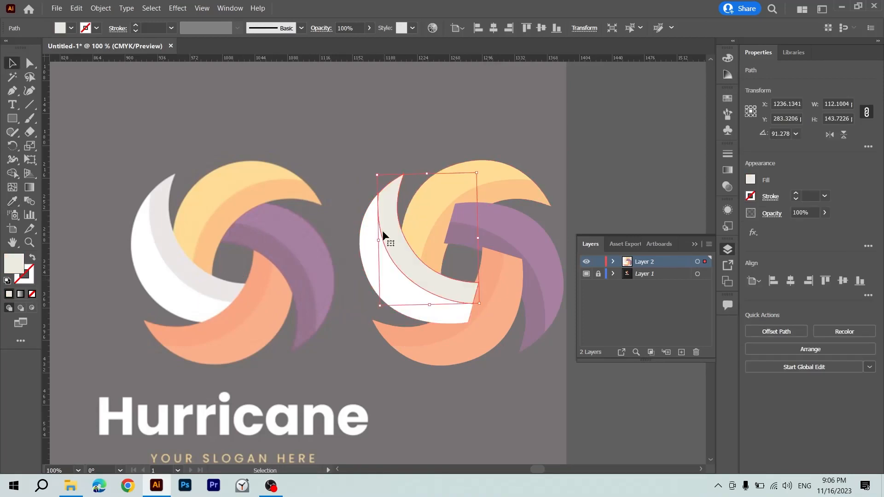
left_click(343, 210)
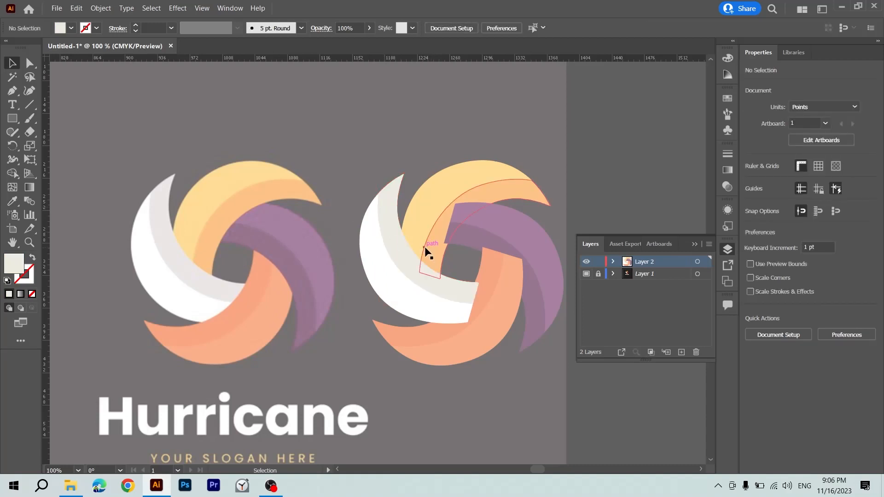
left_click_drag(428, 252, 348, 244)
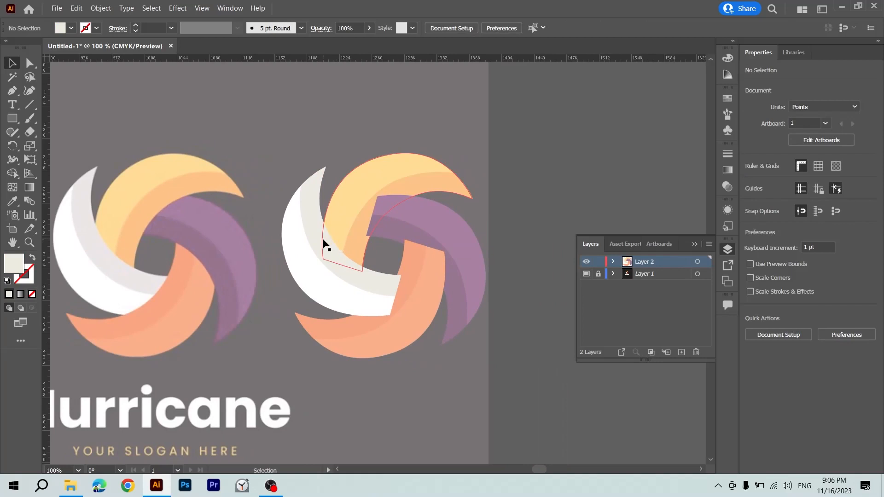
left_click_drag(284, 197, 308, 215)
left_click_drag(309, 215, 238, 331)
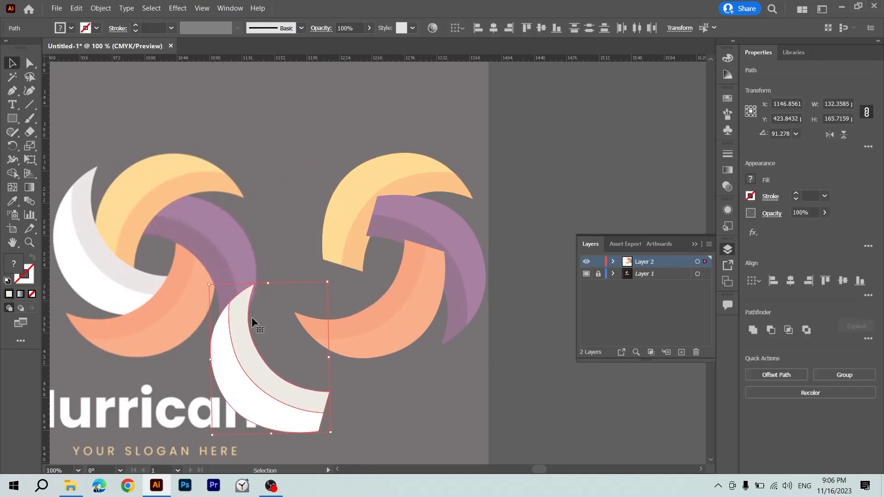
key("ctrl+z")
key("v")
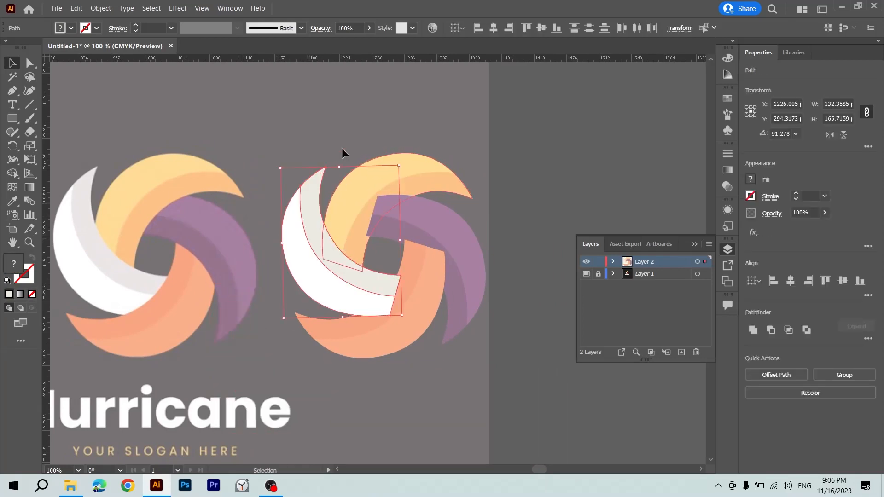
left_click(341, 136)
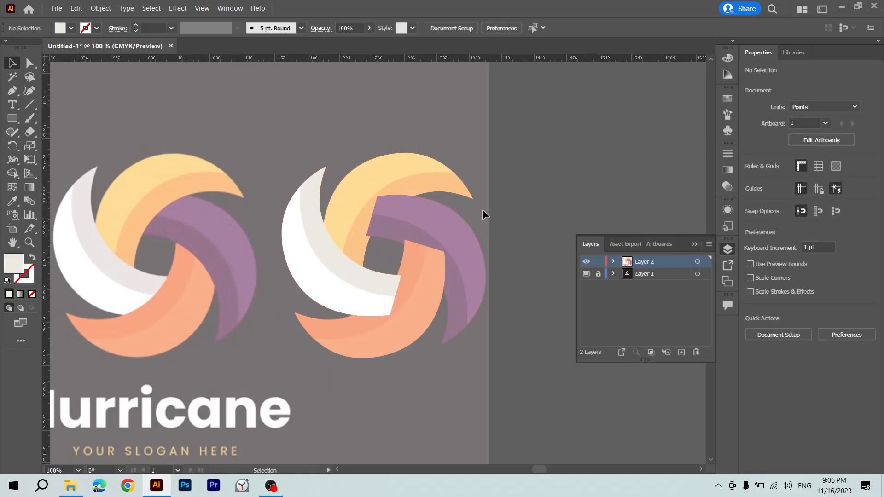
Send the purple, orange and white petals to the back one after another so each tucks under the preceding petal.
left_click(448, 239)
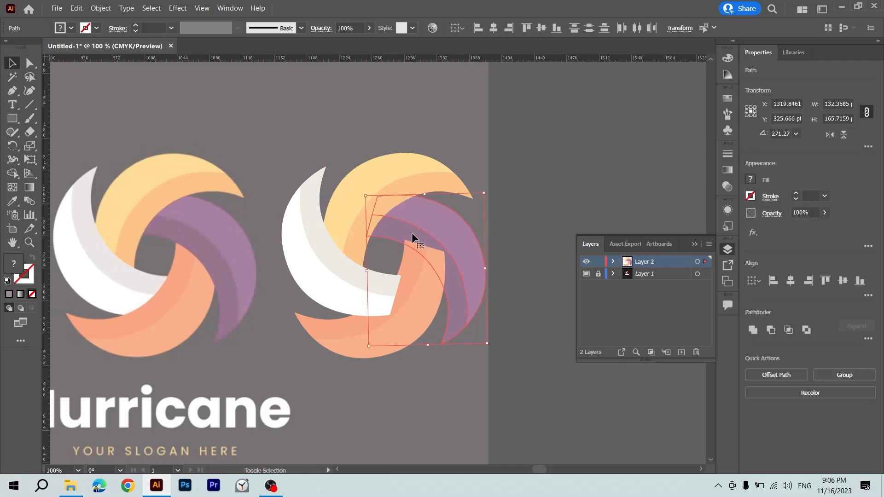
left_click(519, 152)
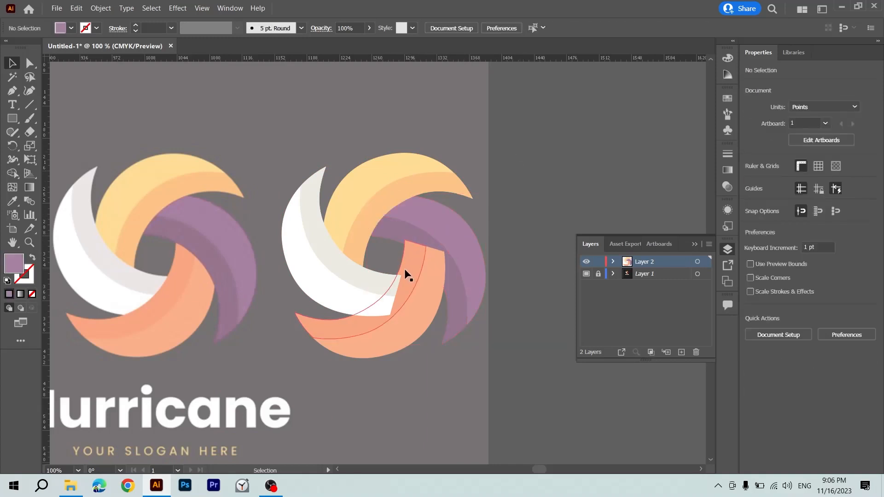
left_click(420, 290)
left_click(435, 288, "shift")
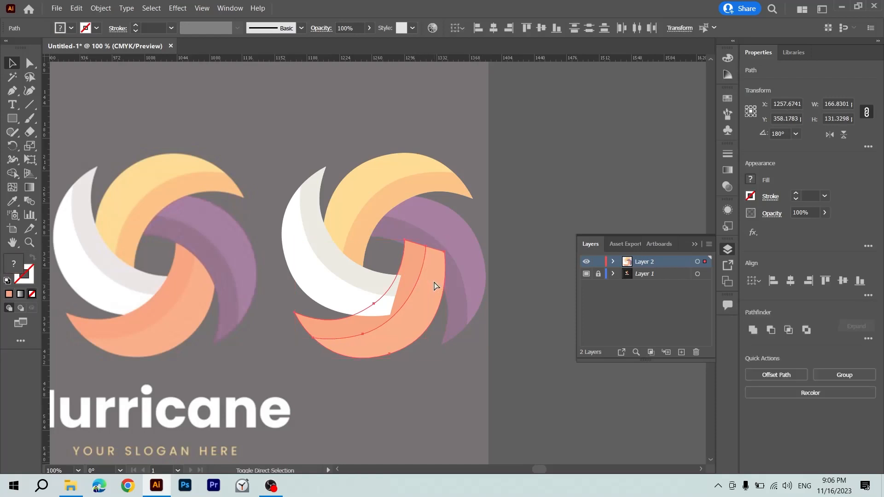
left_click(506, 297)
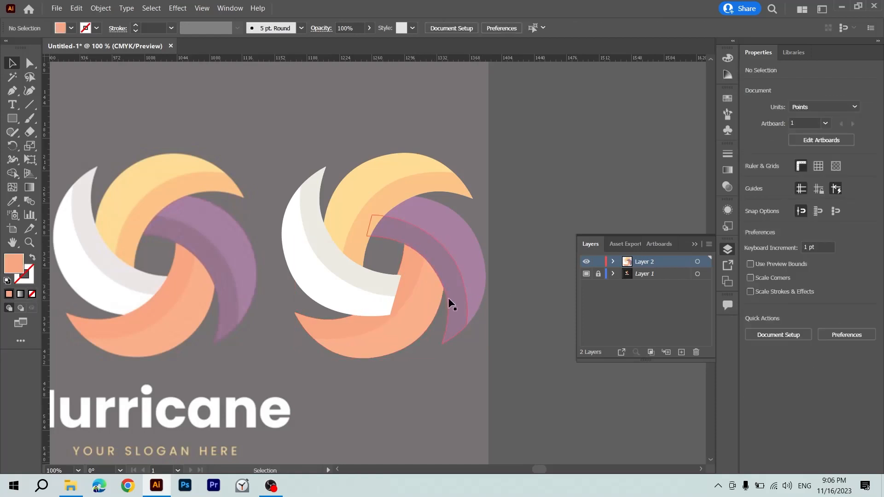
left_click(365, 283)
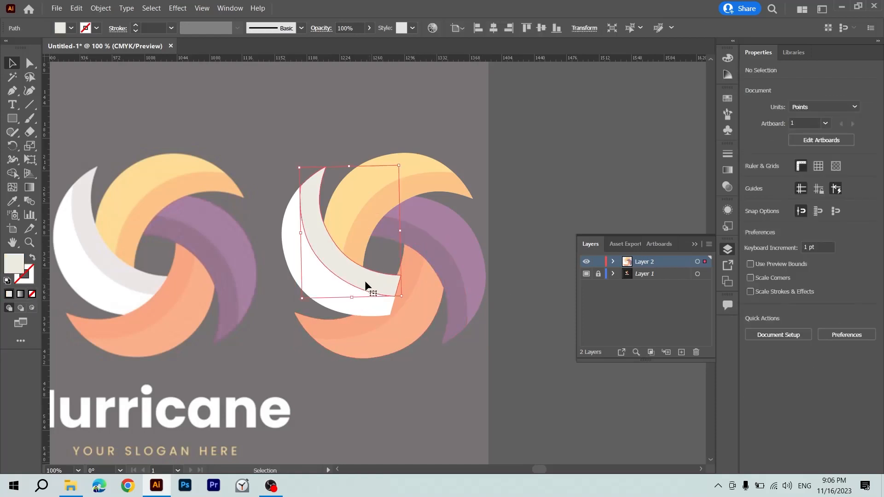
left_click(355, 309, "shift")
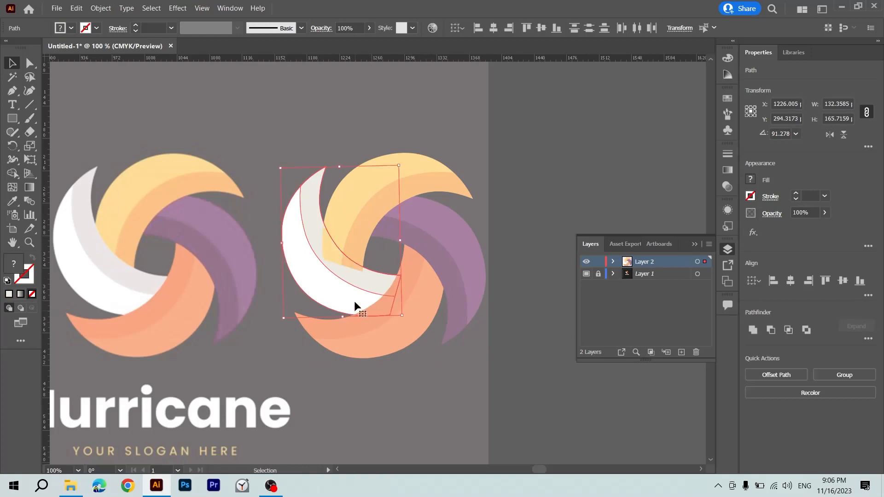
left_click(351, 247, "shift")
left_click(348, 244)
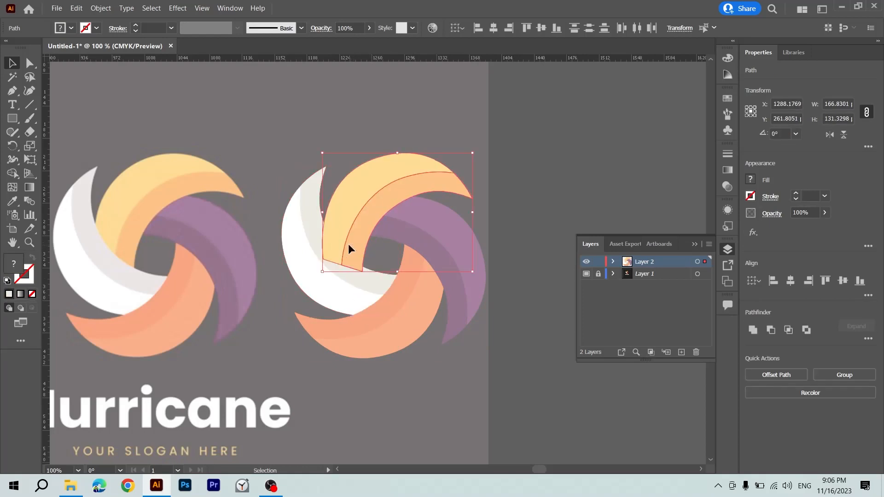
key("a")
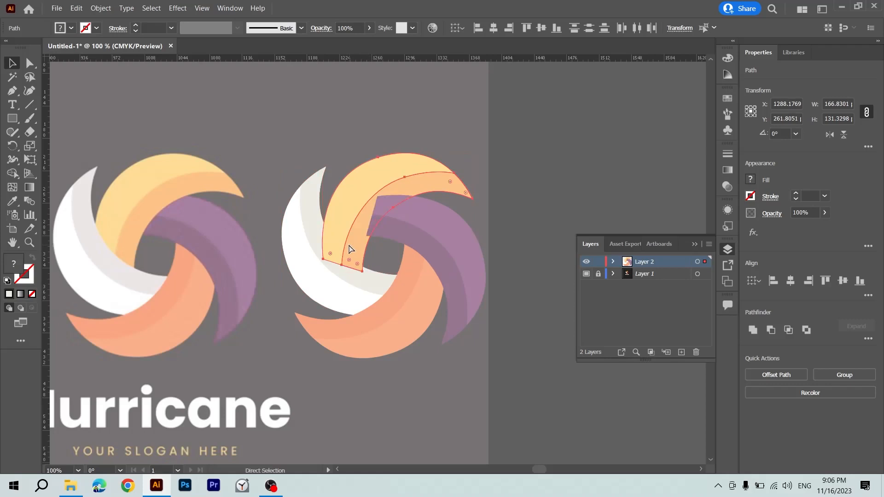
key("v")
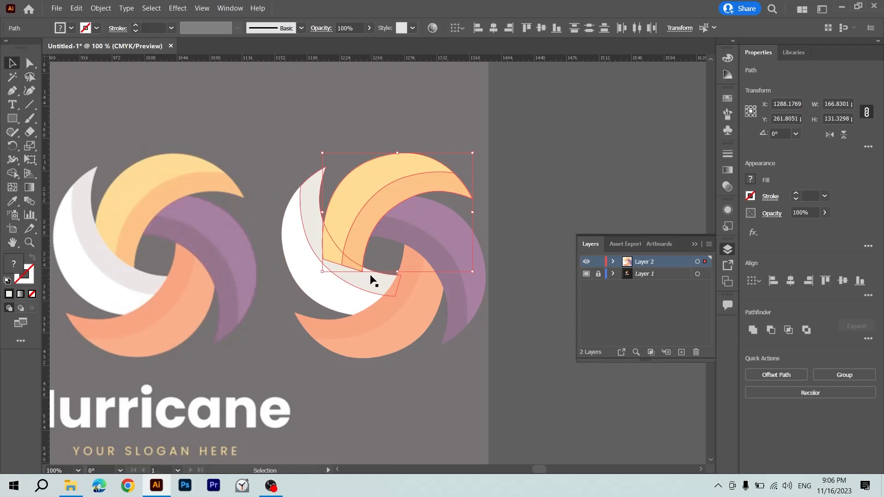
Cut the yellow petal's end off along the white petal's inner edge by merging their overlap areas with the Shape Builder.
left_click(383, 250)
left_click(338, 237)
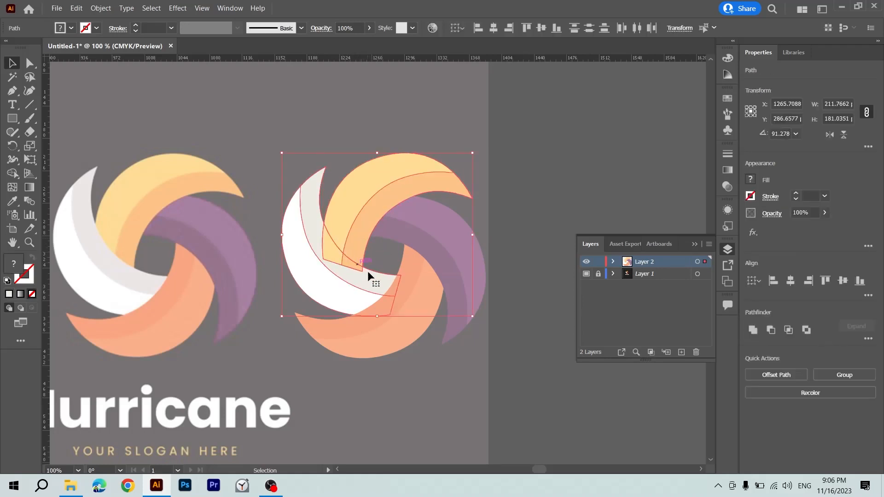
key("ctrl+plus")
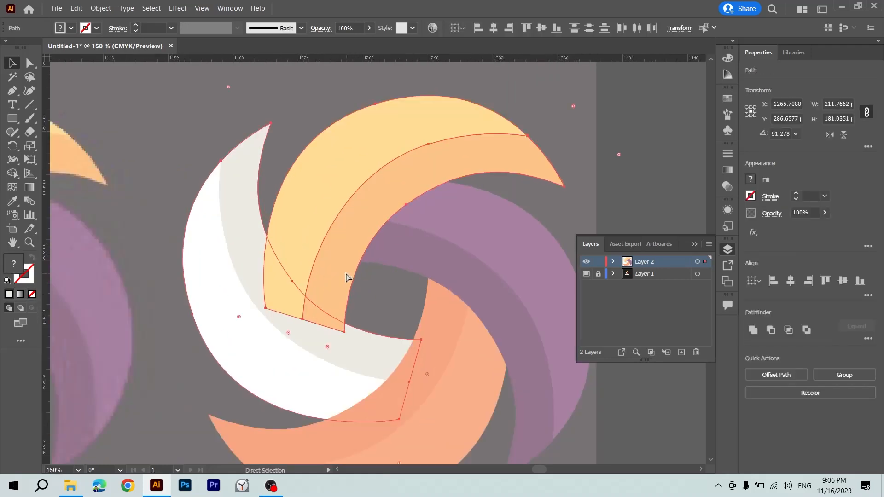
key("shift+m")
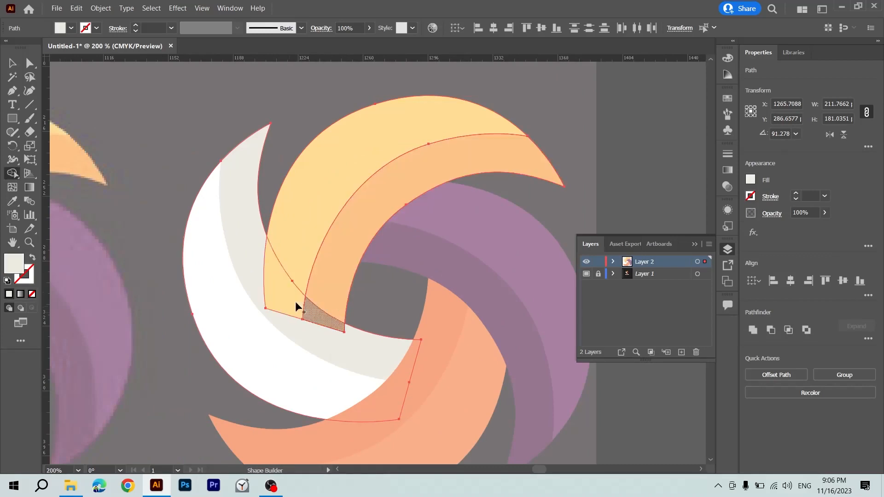
left_click(302, 308)
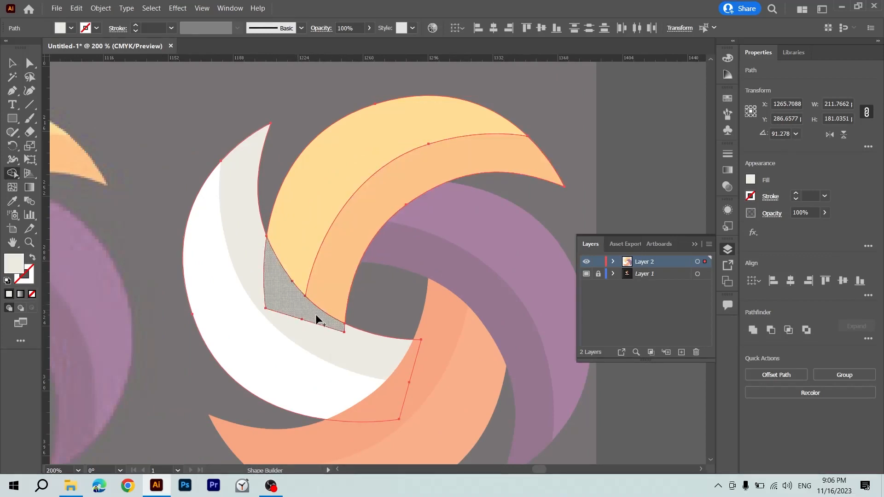
key("v")
left_click(402, 299)
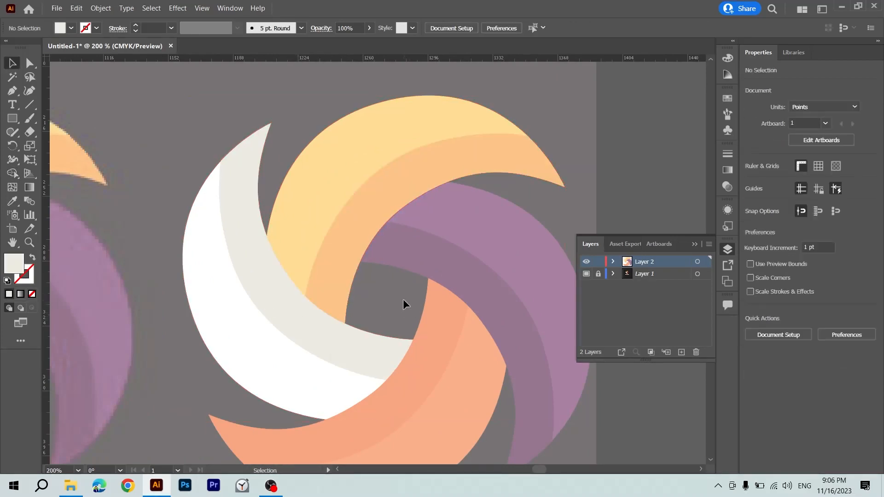
Select the whole redrawn swirl and turn off the Template option for Layer 1.
key("ctrl+minus")
key("ctrl+minus")
key("ctrl+minus")
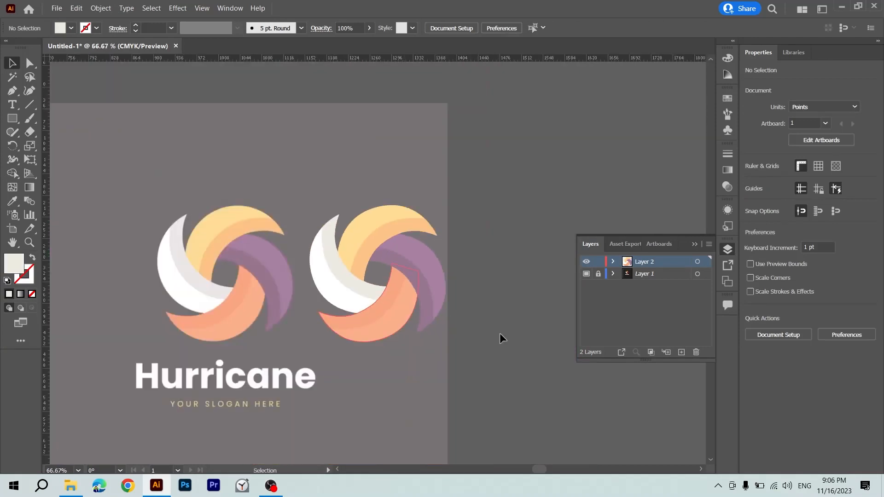
left_click_drag(502, 335, 583, 329)
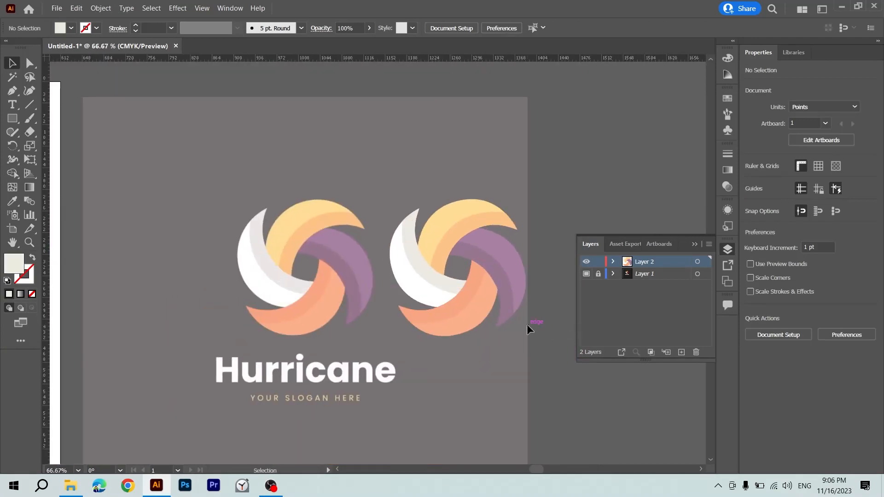
left_click_drag(404, 353, 402, 352)
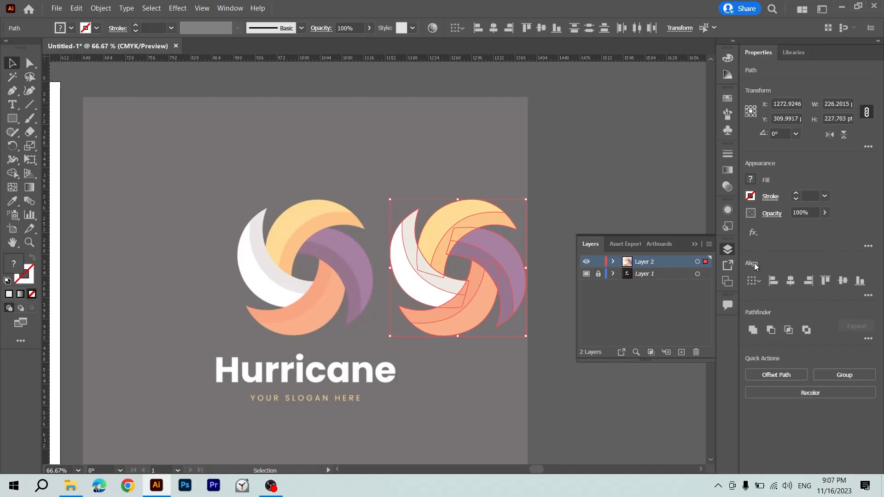
left_click(679, 274)
left_click(709, 244)
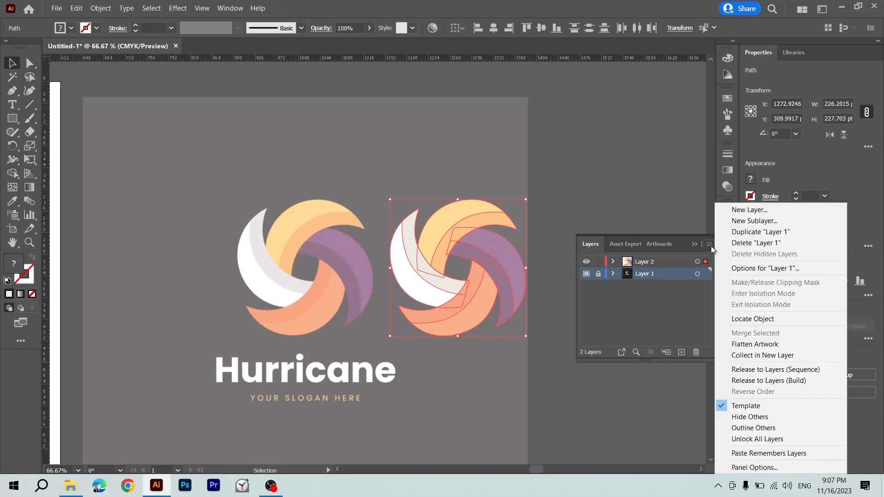
left_click(740, 405)
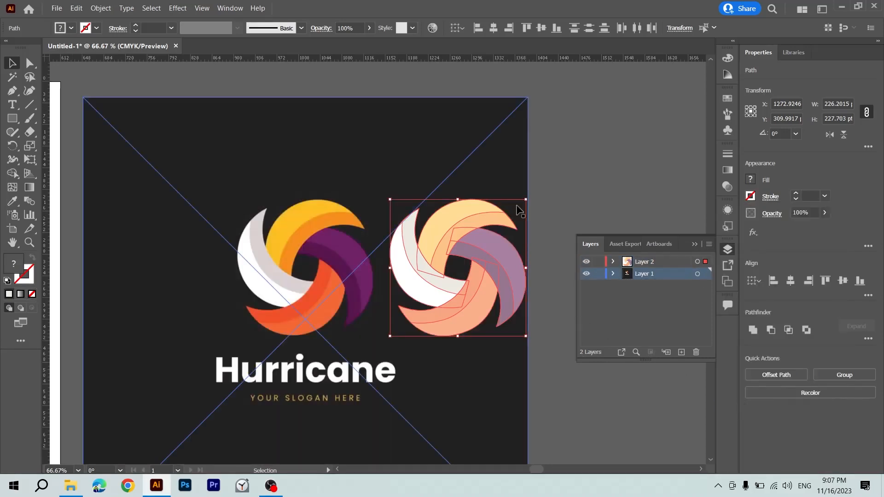
Move the redrawn swirl off the reference image onto the empty canvas to its right.
scroll(468, 272, "right", 10)
left_click_drag(266, 279, 423, 280)
left_click(412, 260)
Refill the top petal's main shape with the vivid yellow sampled from the undimmed reference logo.
left_click(388, 213)
key("i")
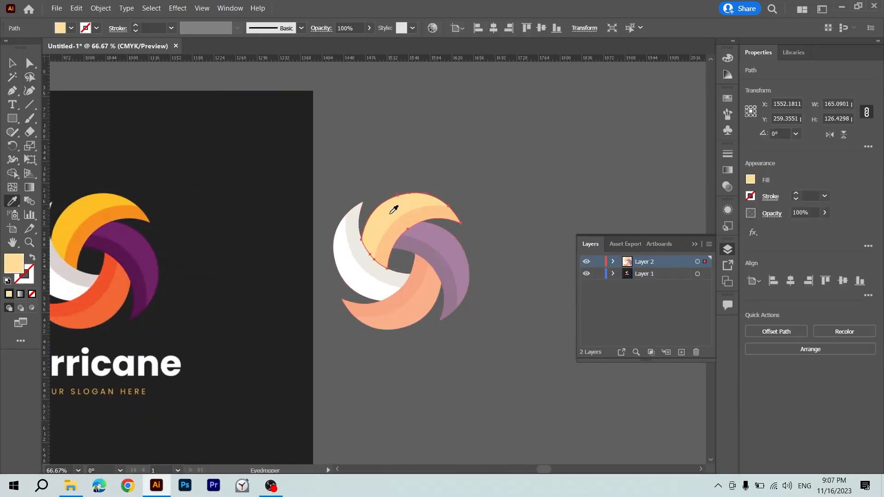
left_click(96, 201)
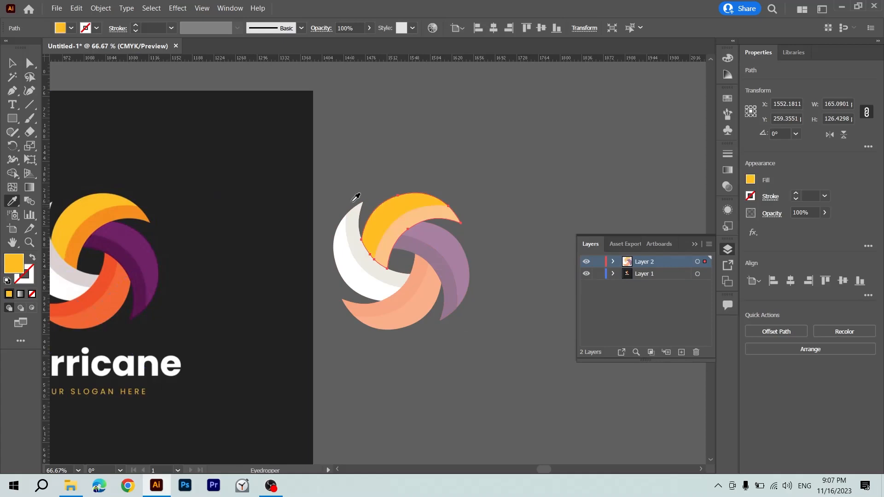
Refill the top petal's inner band with the darker orange sampled from the reference logo's yellow petal.
key("v")
left_click(408, 222)
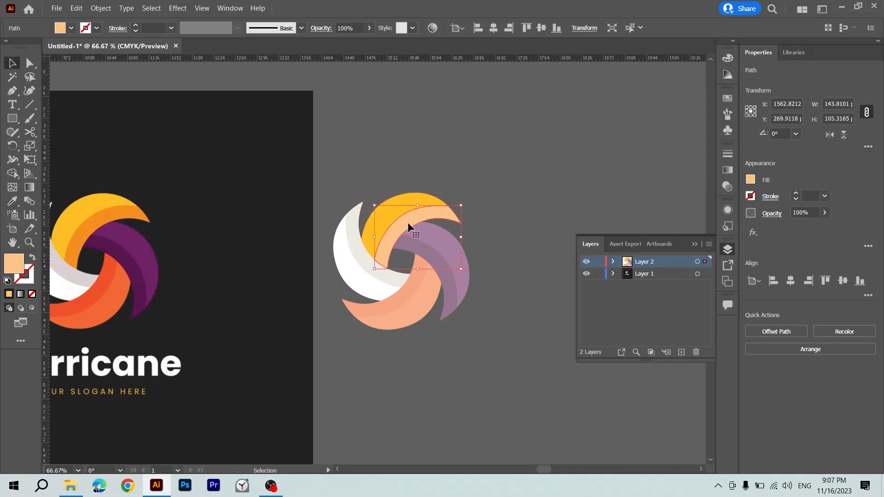
key("i")
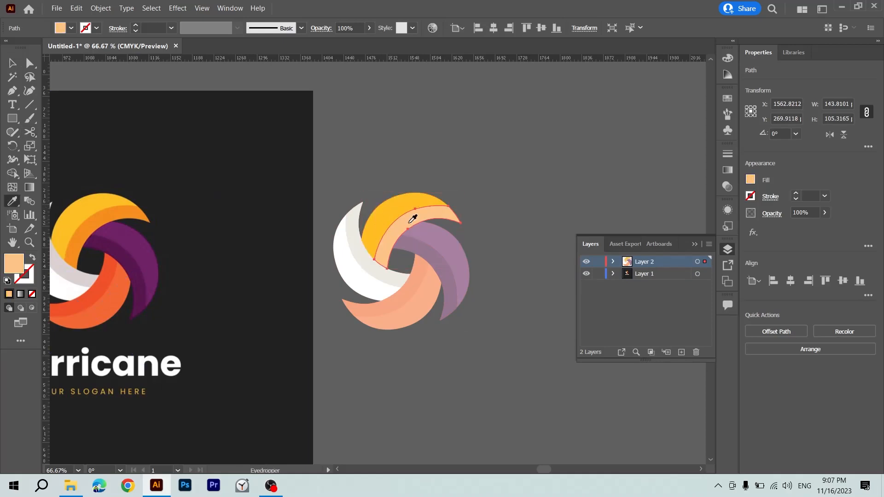
left_click(100, 224)
Refill the purple petal's main shape and inner band with the vivid and dark purples sampled from the reference logo.
key("v")
left_click(451, 250)
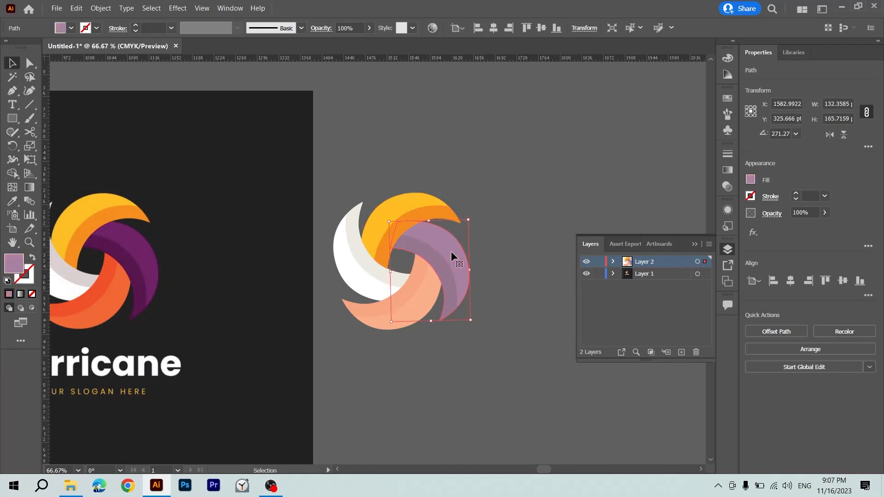
key("i")
left_click(145, 241)
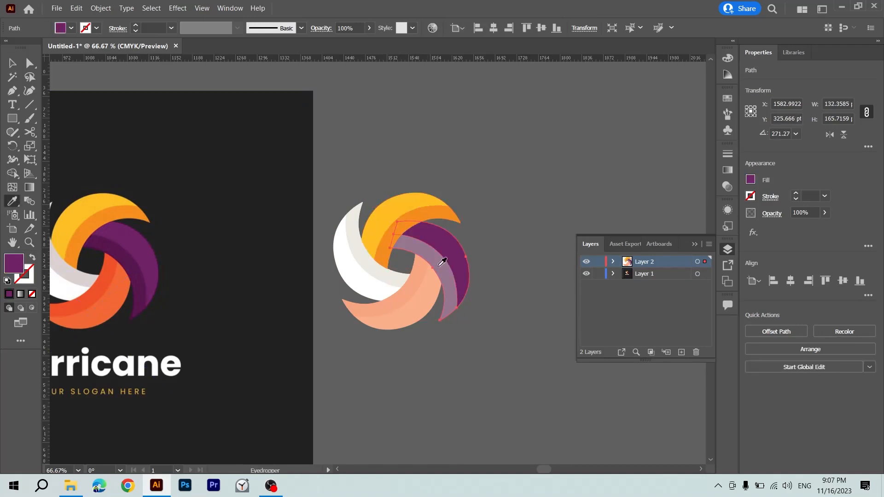
key("v")
left_click(438, 264)
key("i")
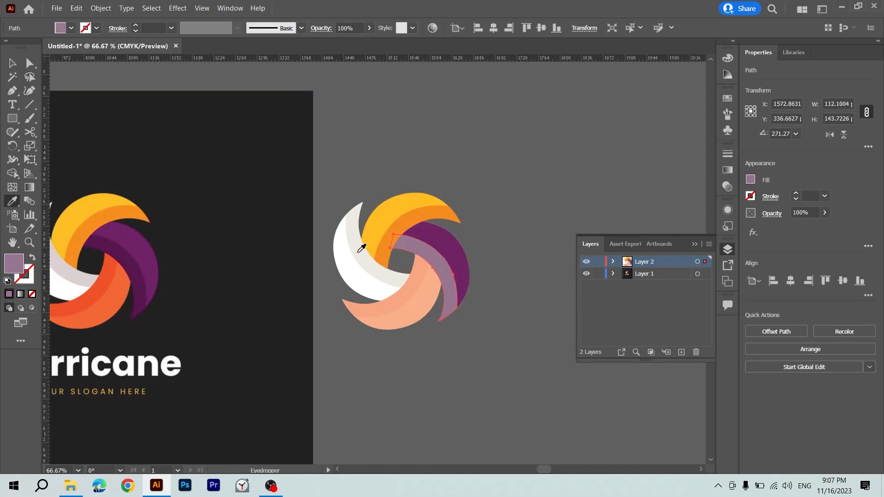
left_click(136, 260)
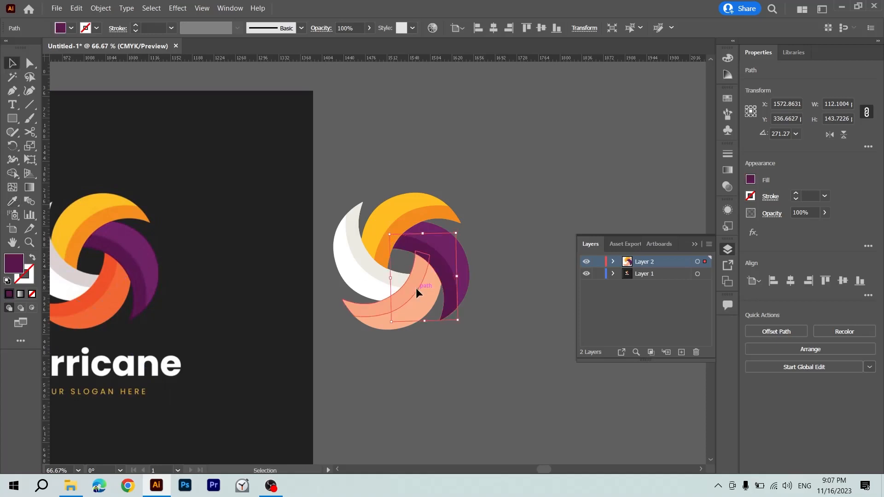
Refill the bottom petal's inner band with red-orange and its main shape with orange, both sampled from the reference logo.
left_click(416, 288, "ctrl")
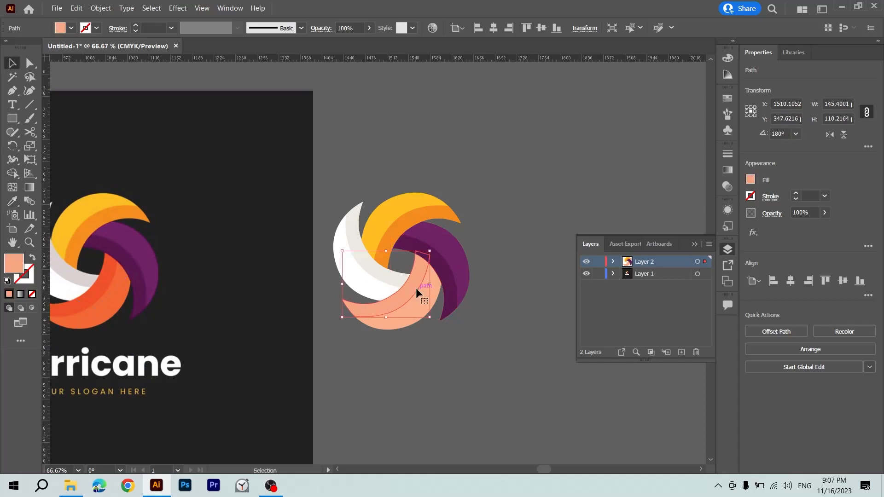
left_click(105, 282)
left_click(395, 324, "ctrl")
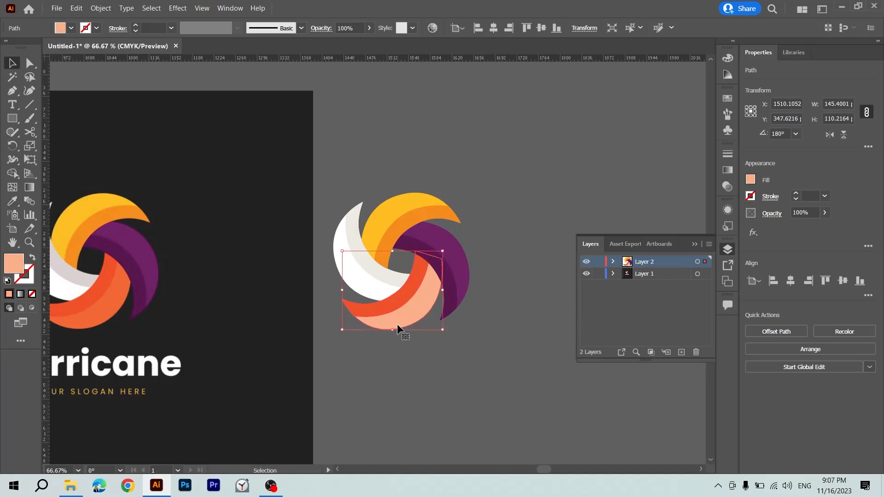
left_click(125, 299)
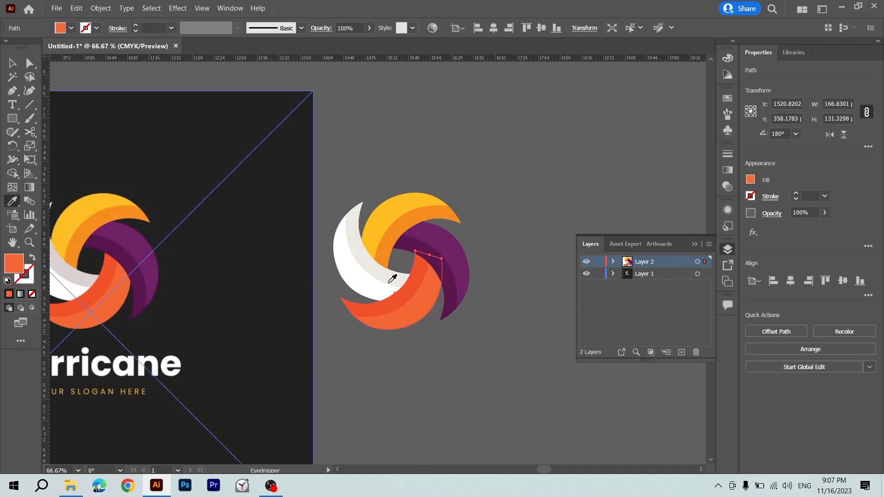
Refill the white petal's inner band with the light grey sampled from the reference logo, and deselect the artwork.
left_click(371, 291, "ctrl")
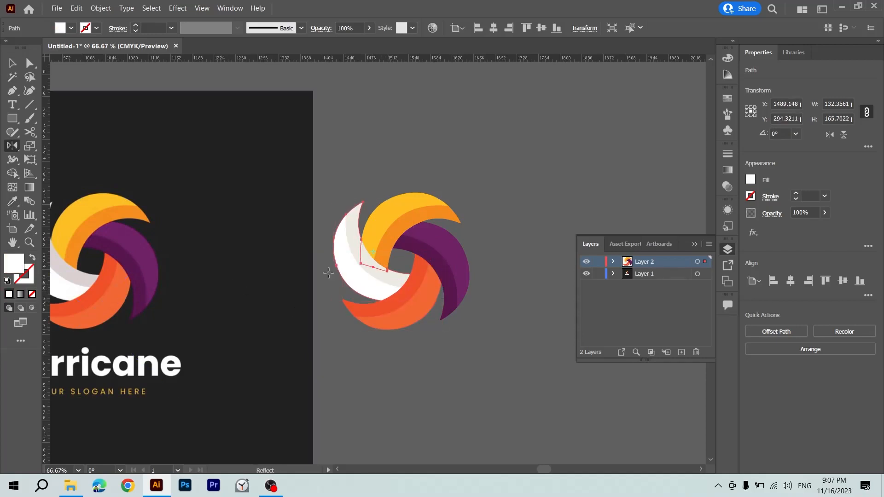
scroll(333, 268, "left", 3)
scroll(333, 268, "left", 1)
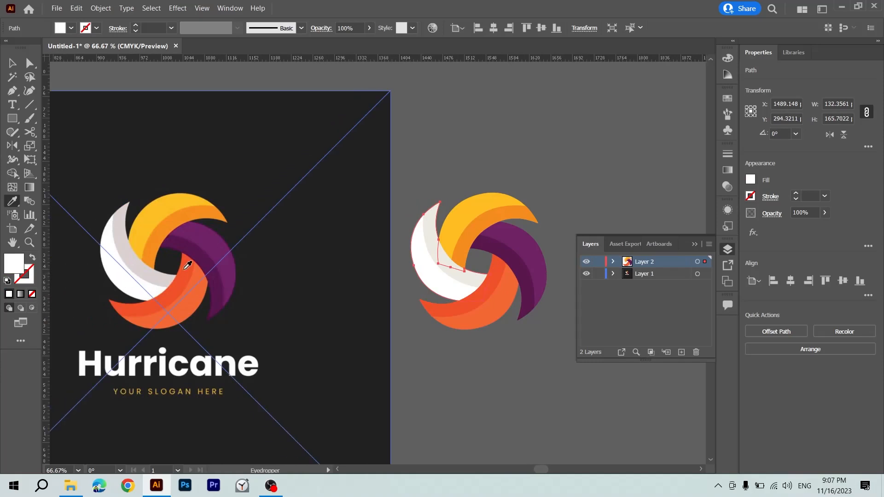
key("v")
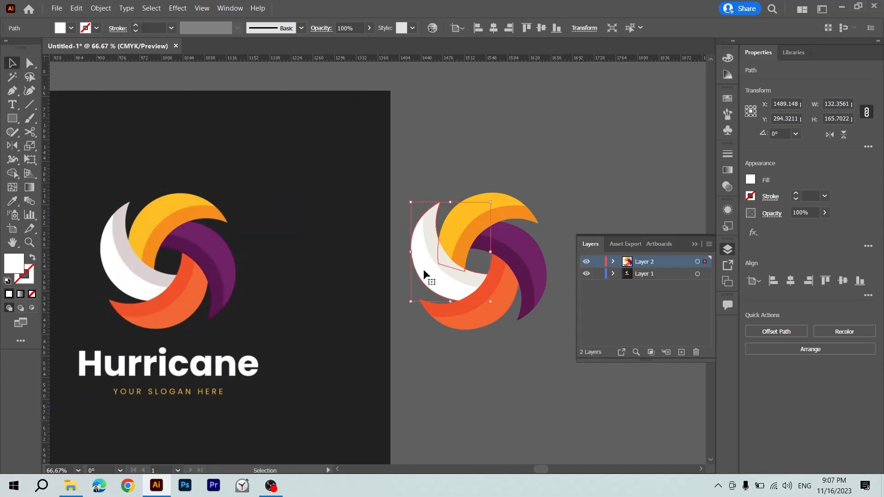
left_click(425, 236)
key("i")
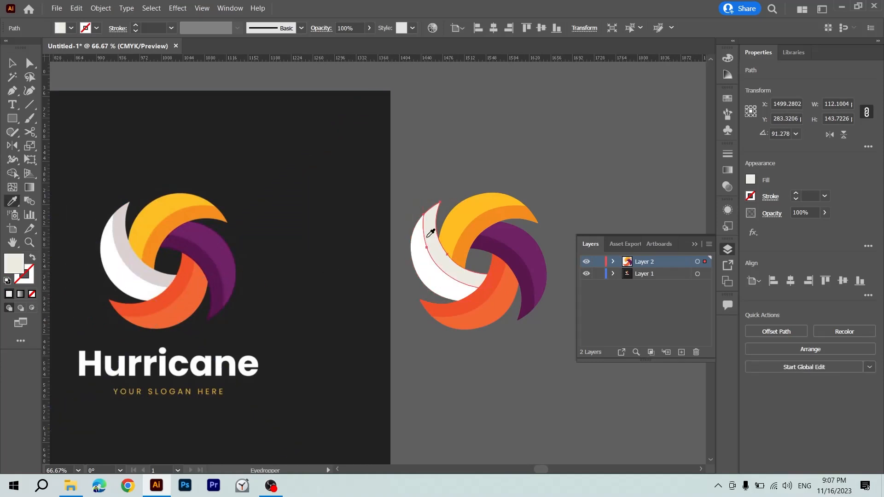
left_click(184, 249)
key("v")
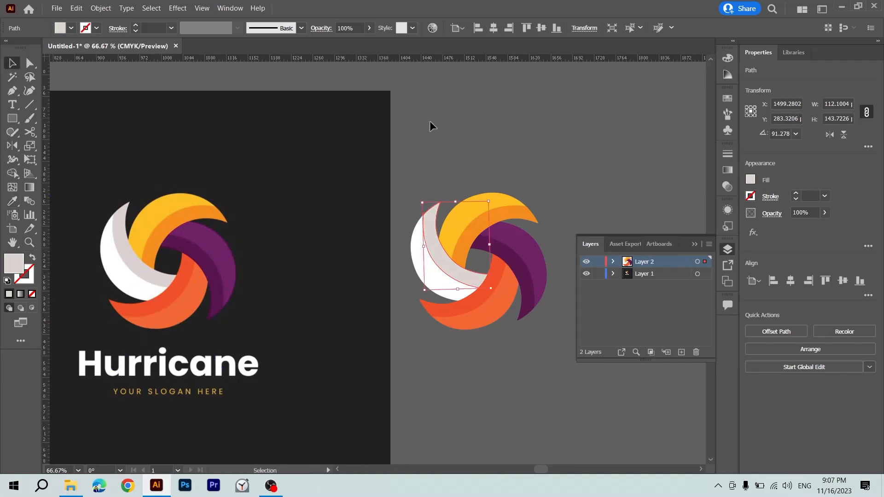
left_click(477, 113)
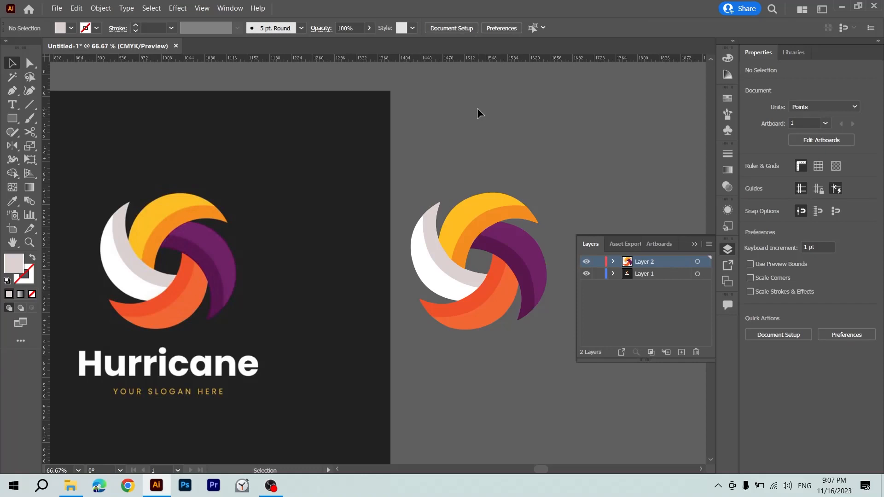
Delete the finished swirl together with the Hurricane reference image.
key("ctrl+minus")
key("ctrl+minus")
left_click_drag(477, 109, 380, 129)
left_click_drag(408, 188, 571, 121)
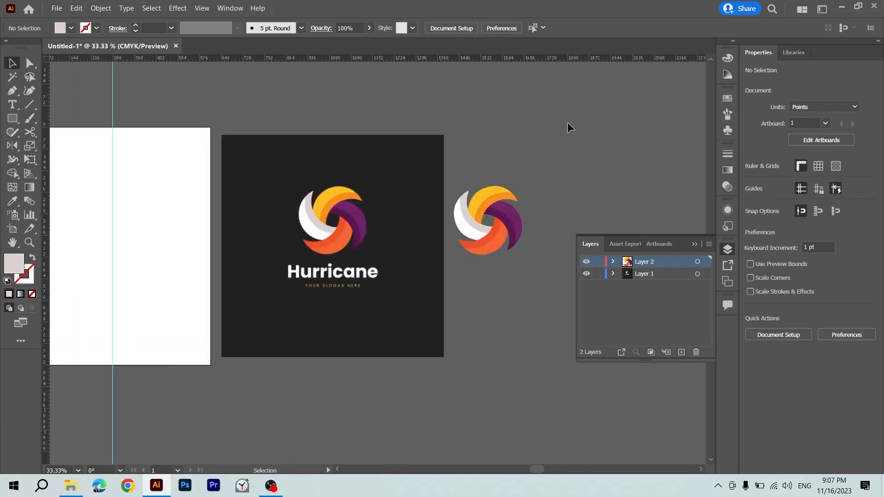
key("ctrl+a")
key("Delete")
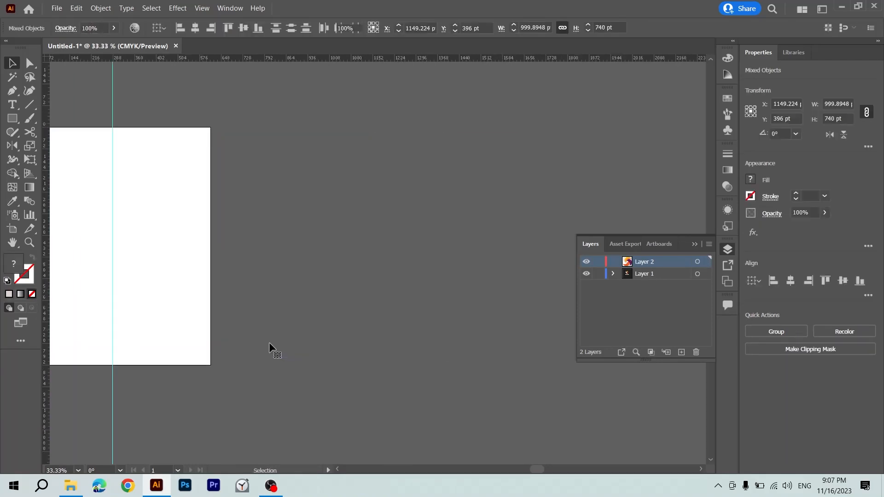
Place the avatar picture 2.jpg from the desktop on the empty canvas beside the artboard.
key("super+d")
left_click_drag(284, 21, 371, 256)
key("alt+Tab")
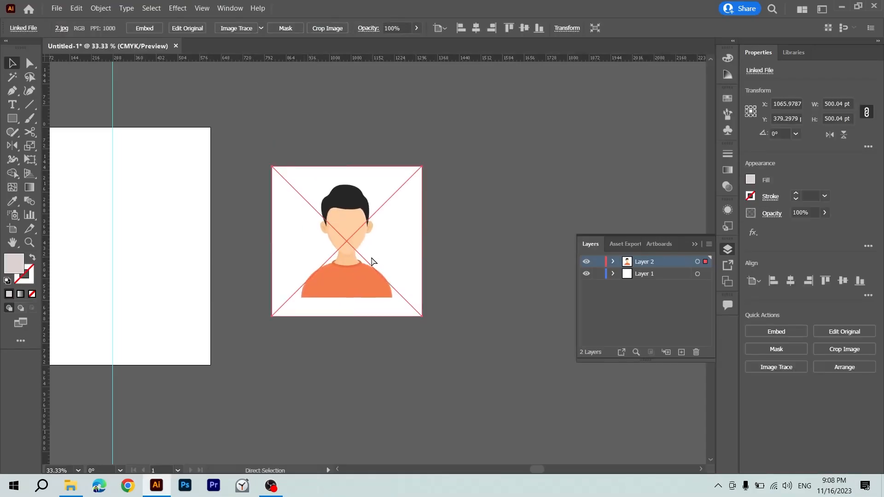
Turn Layer 2, which holds the avatar picture, into a template layer.
key("ctrl+equal")
key("ctrl+equal")
key("ctrl+equal")
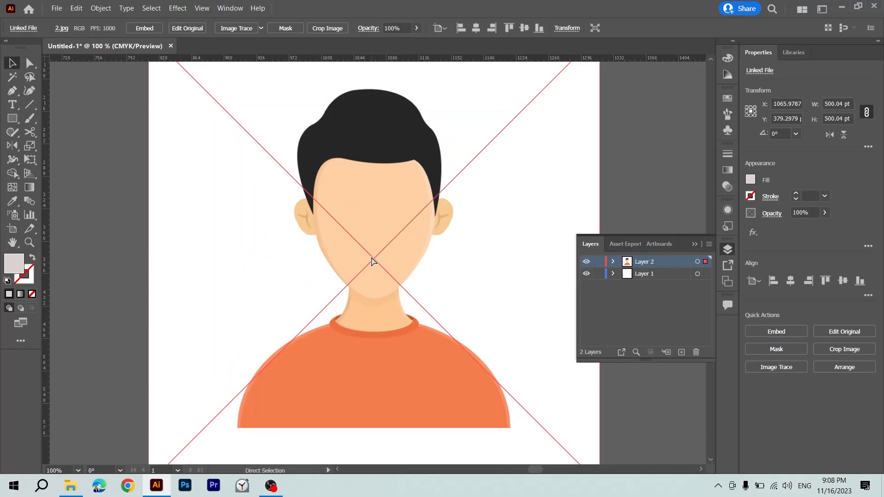
key("ctrl+minus")
key("v")
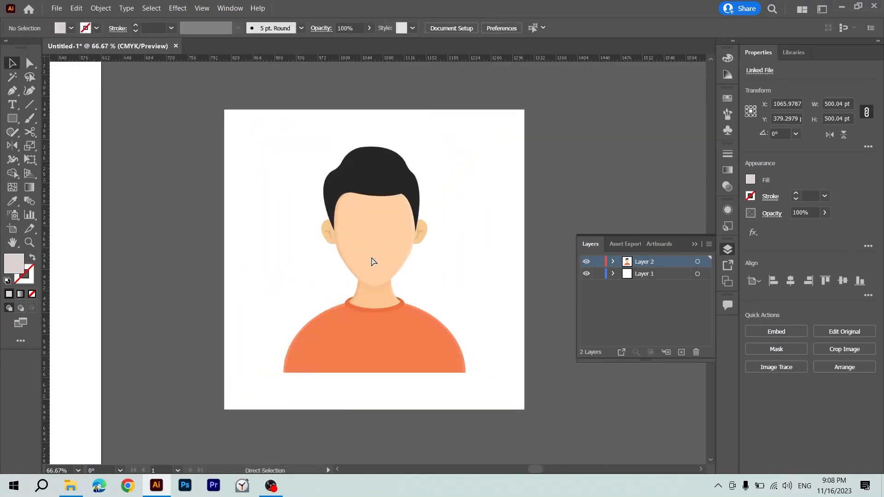
left_click(709, 244)
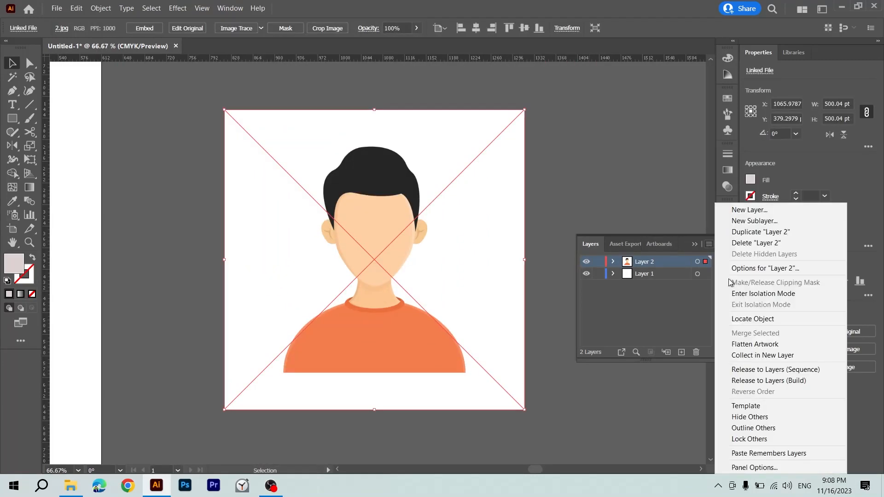
left_click(767, 405)
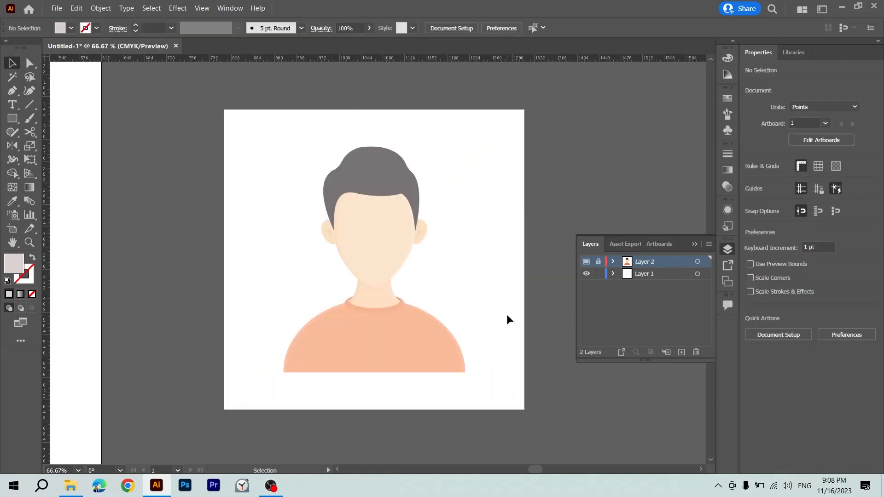
Move the template Layer 2 below Layer 1 and make Layer 1 the active layer for drawing.
left_click_drag(506, 314, 433, 313)
key("ctrl+plus")
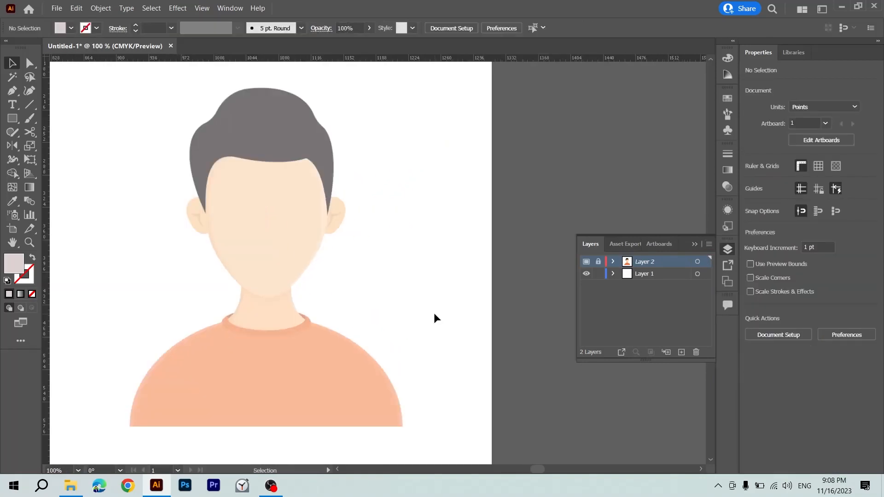
key("p")
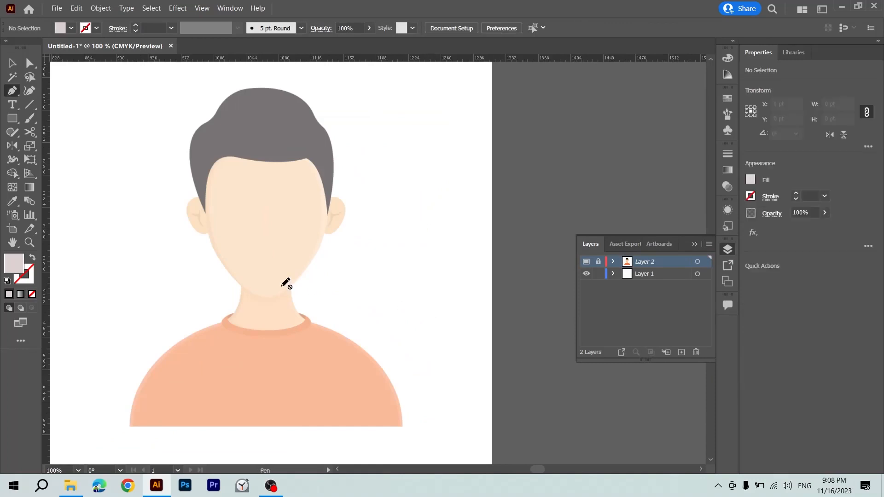
left_click_drag(646, 262, 647, 285)
left_click(645, 264)
Trace the shirt's straight bottom edge and its right shoulder curve up to the neck centre with the Pen tool.
scroll(342, 295, "down", 3)
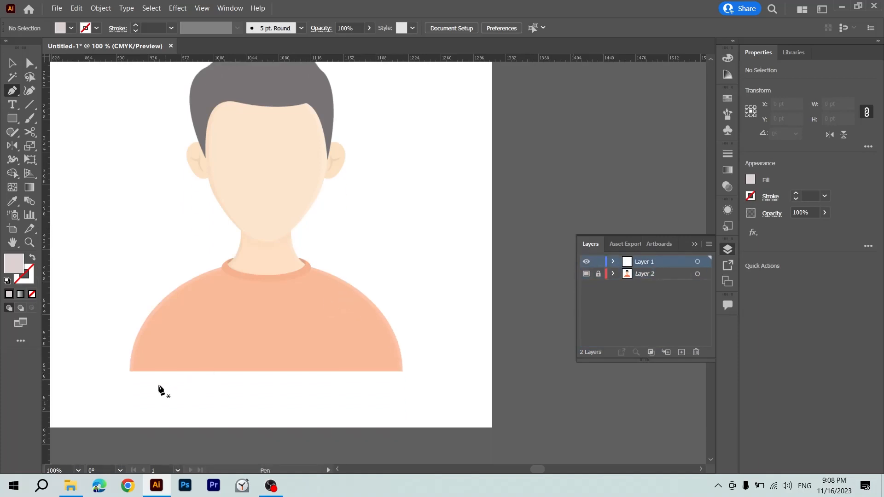
left_click(131, 371)
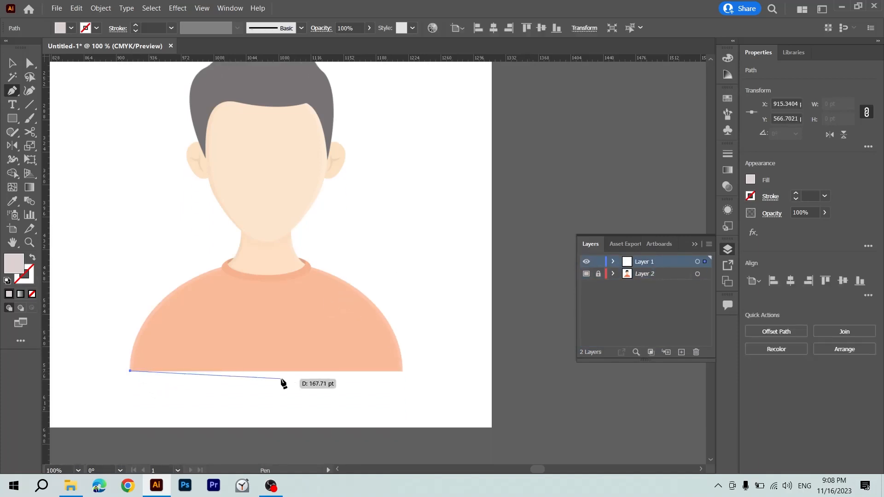
left_click(403, 371)
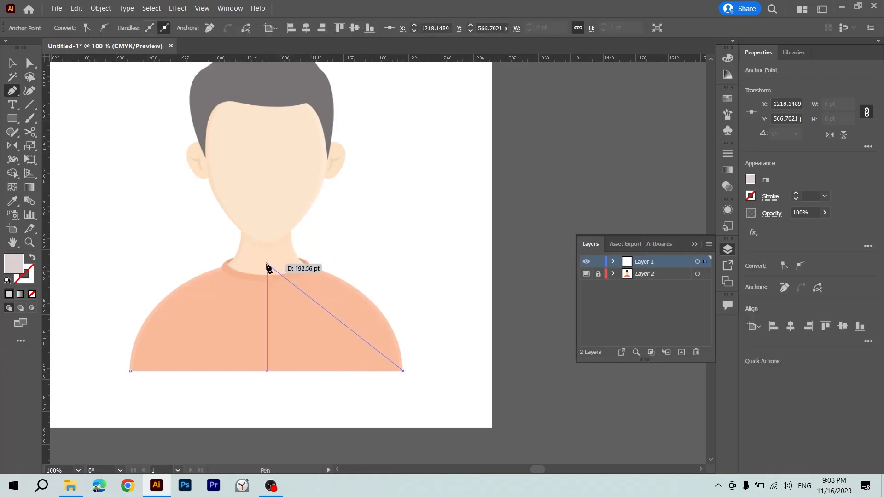
left_click_drag(267, 264, 132, 289)
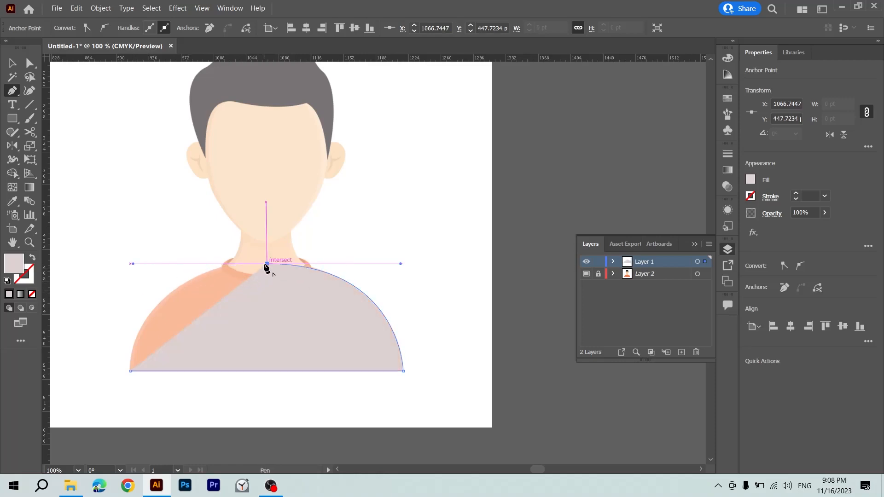
Swap the fill and stroke of the unfinished shirt path, giving it no fill and a 1 pt stroke.
left_click(32, 294)
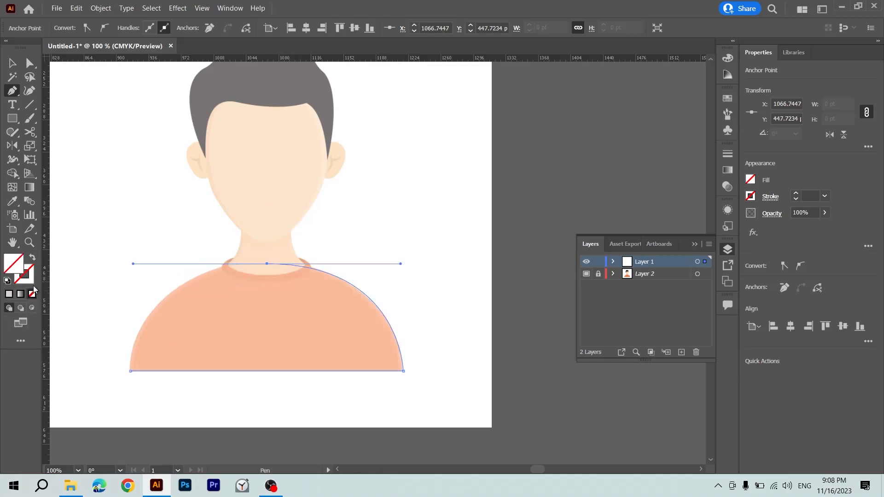
key("ctrl+z")
key("shift+x")
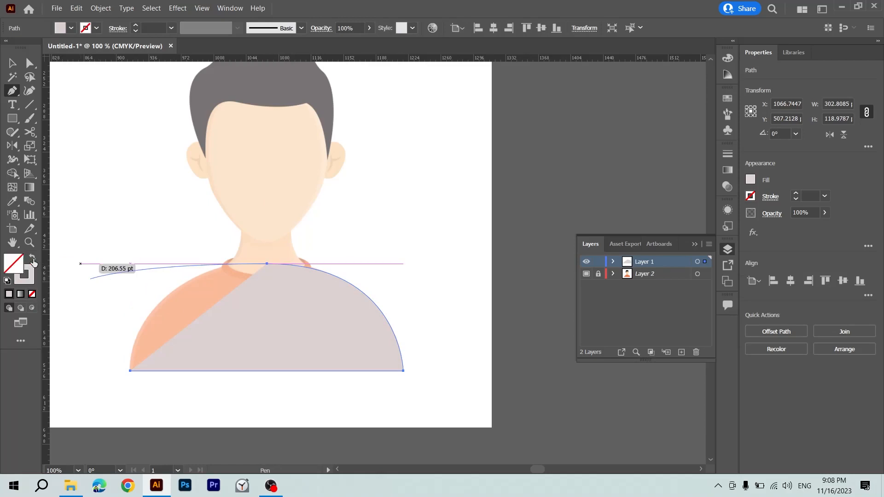
Close the shirt outline with a curve over the left shoulder to the bottom-left corner, and deselect it.
left_click(266, 264)
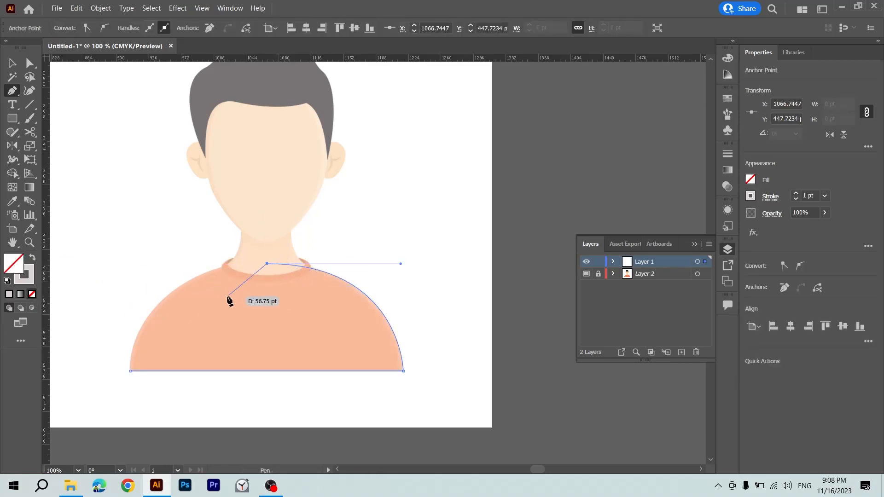
left_click_drag(131, 371, 119, 396)
scroll(95, 265, "up", 2)
key("ctrl+z")
key("v")
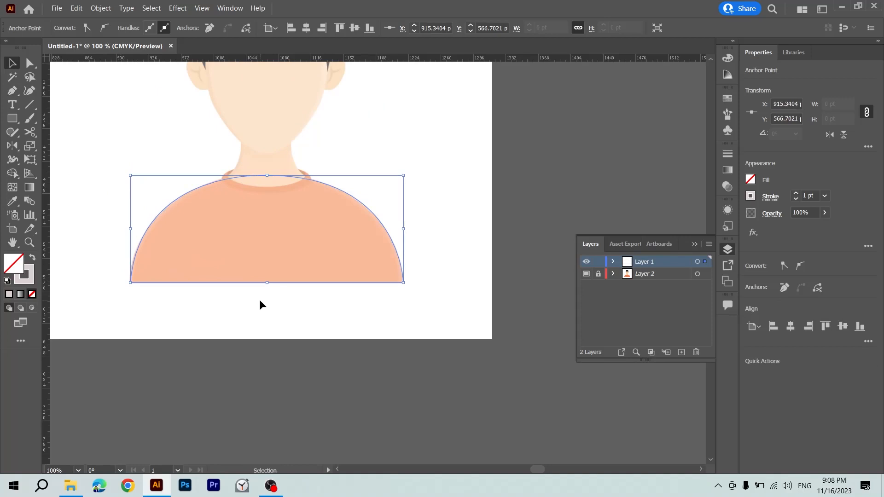
scroll(298, 298, "up", 1)
left_click(361, 265)
Trace the collar band with the Pen tool, following its inner curve from left tip to right tip and around the outer right edge.
scroll(361, 265, "up", 2)
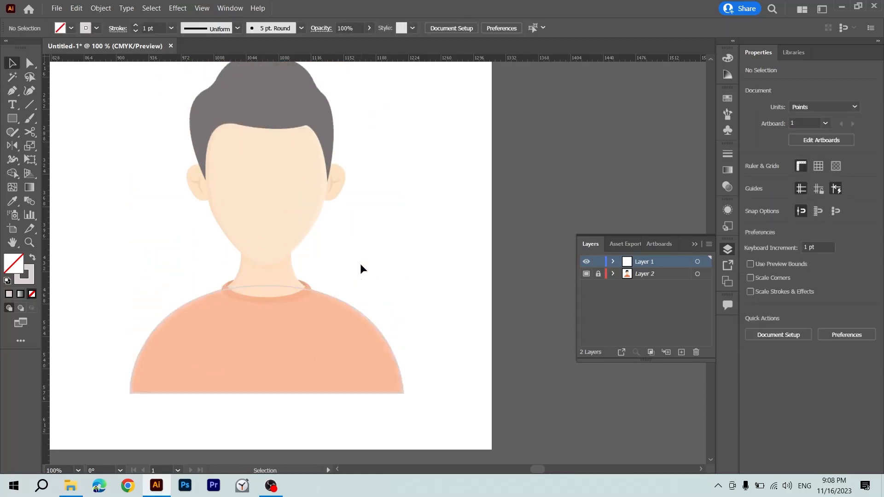
key("z")
left_click_drag(276, 276, 357, 280)
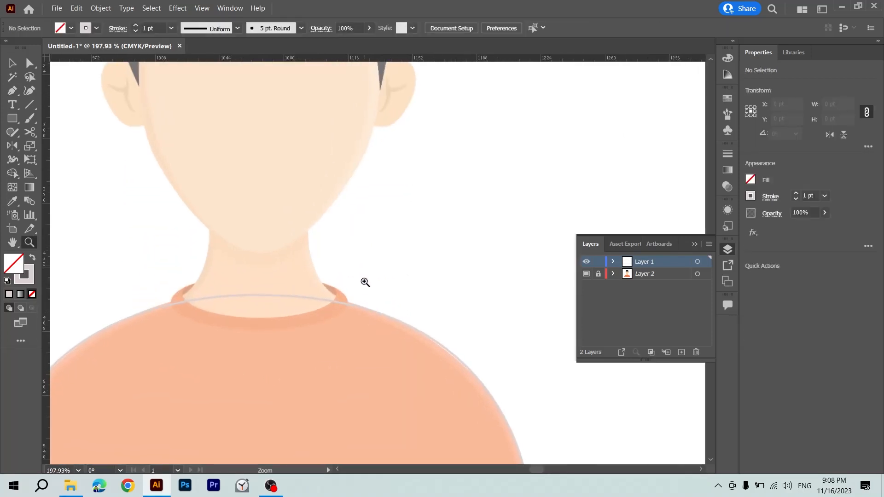
key("p")
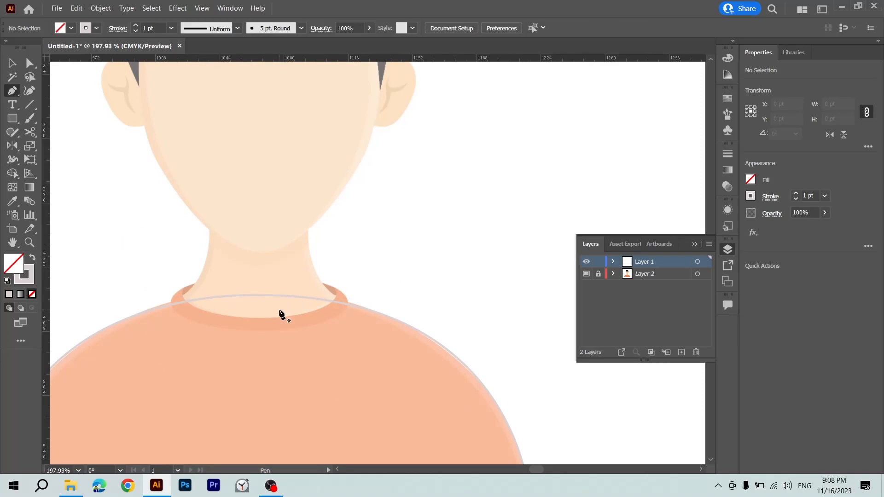
key("ctrl+plus")
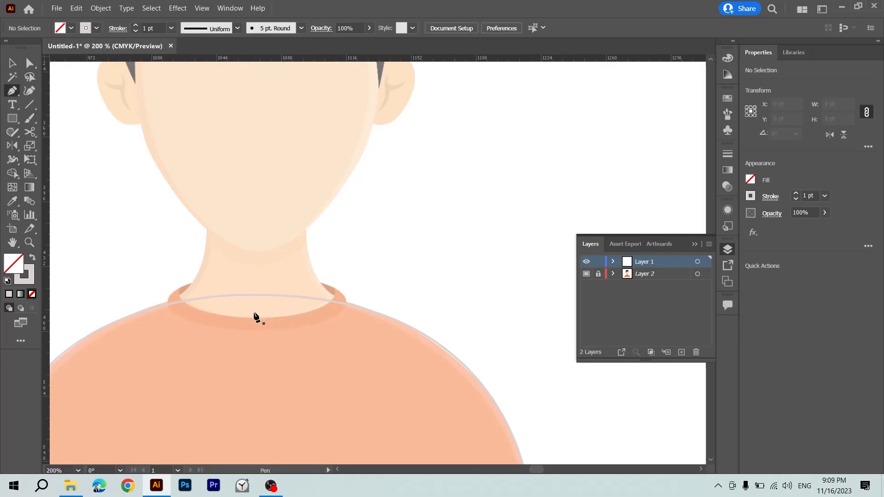
key("ctrl+plus")
scroll(254, 313, "left", 9)
scroll(254, 313, "down", 5)
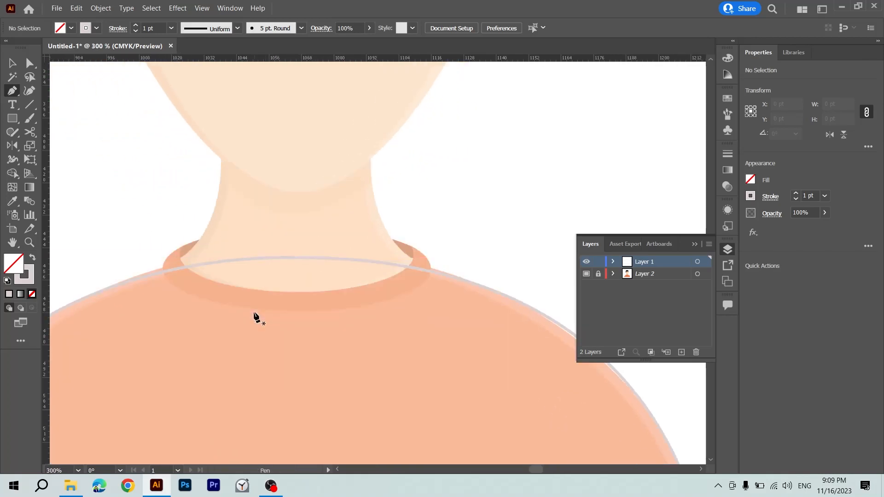
key("v")
key("p")
left_click(180, 248)
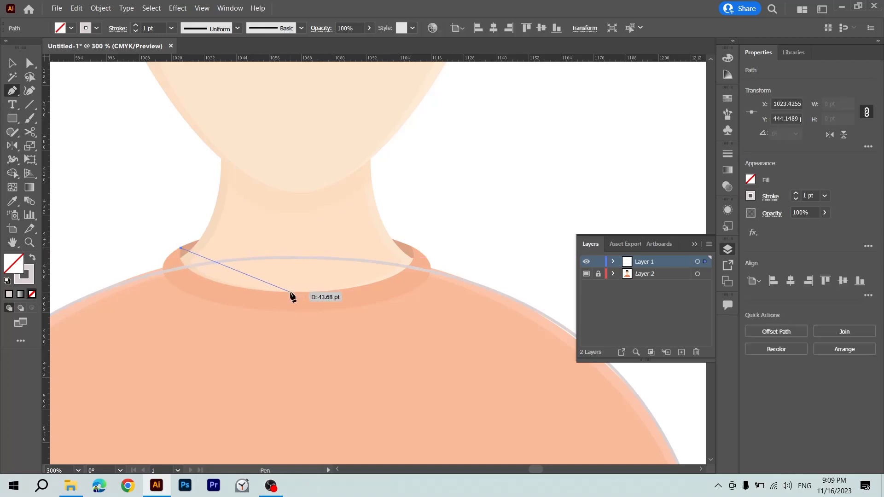
left_click_drag(292, 293, 422, 290)
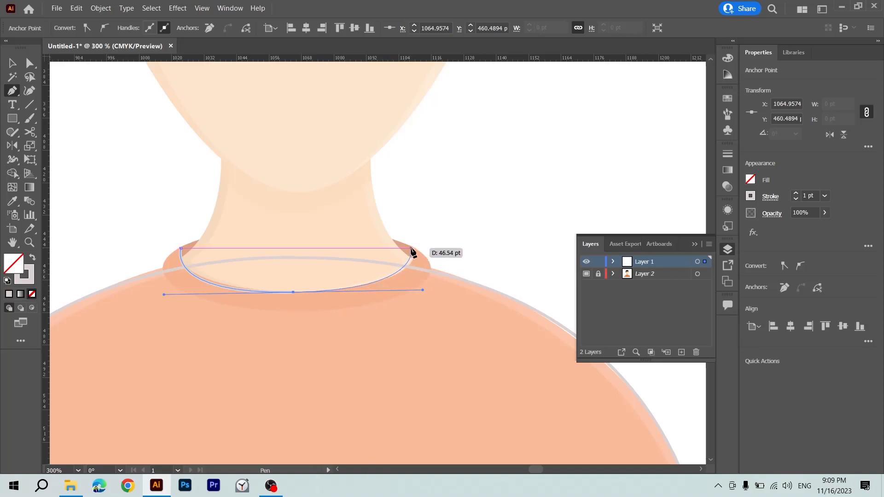
left_click_drag(411, 251, 332, 329)
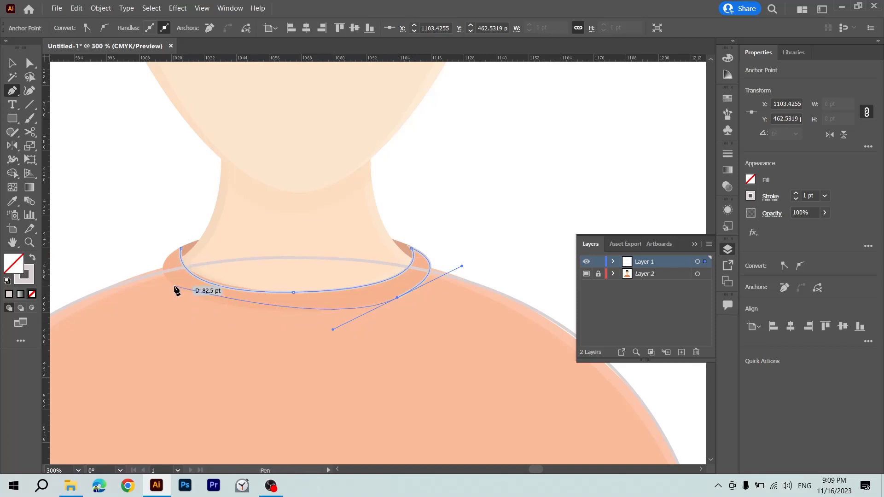
left_click_drag(175, 287, 162, 269)
key("z")
key("ctrl+z")
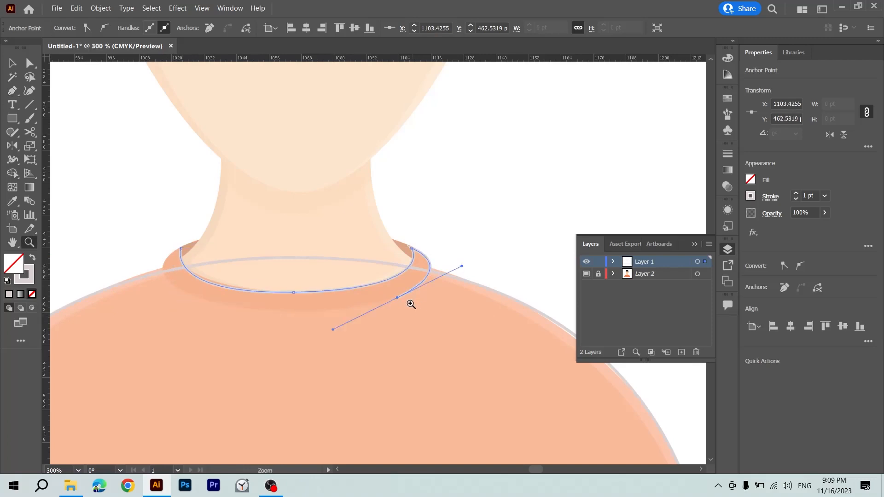
Finish the collar band outline along its lower and left outer curves, close it at the left tip, and deselect it.
key("p")
left_click(397, 298)
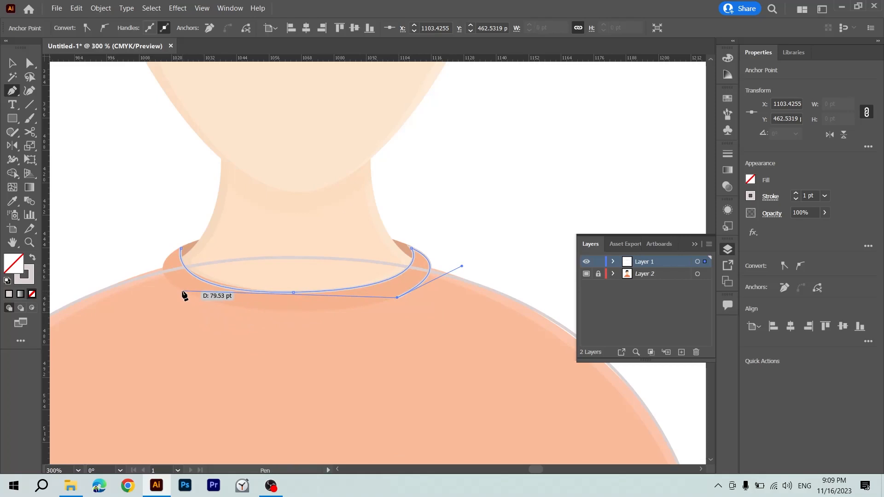
left_click_drag(180, 291, 76, 248)
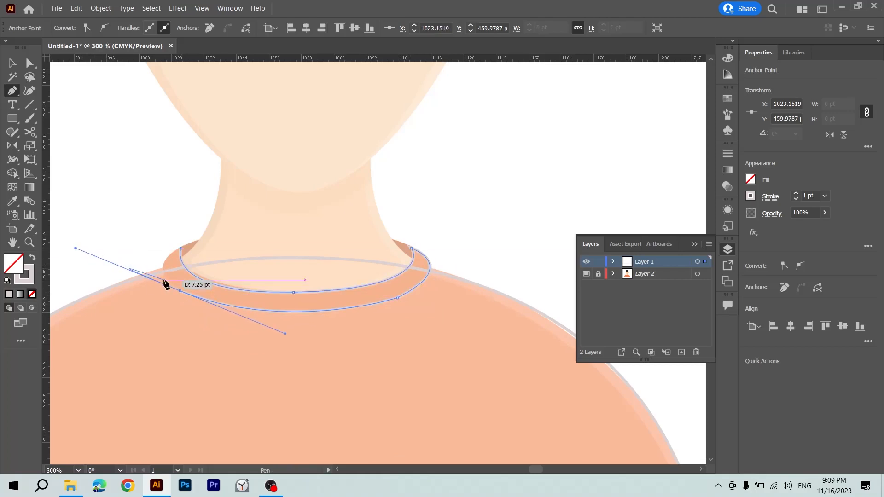
left_click(180, 291)
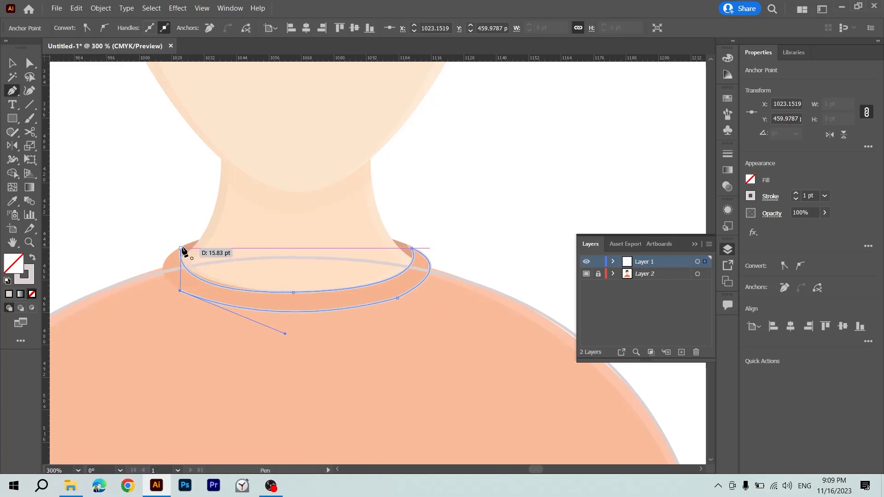
left_click_drag(181, 248, 220, 228)
key("v")
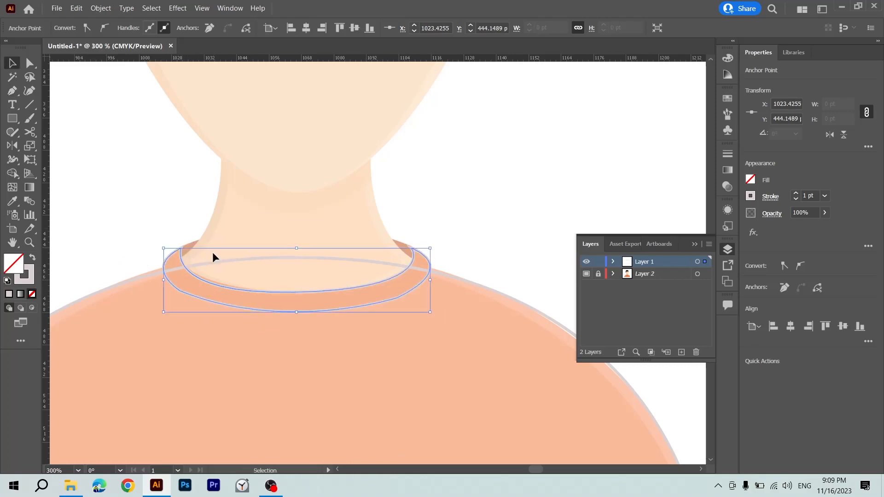
left_click(399, 253)
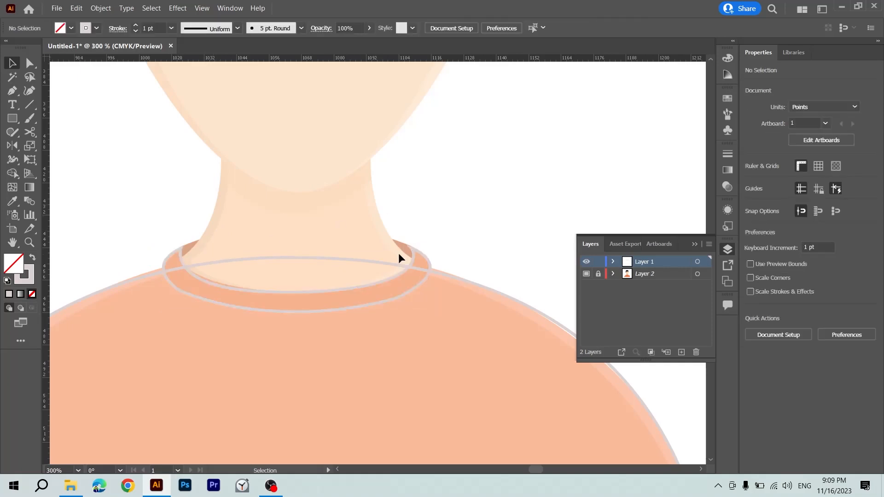
Draw a closed shape for the collar's inside with the Pen tool, straight across the neck base and curved below within the band.
key("p")
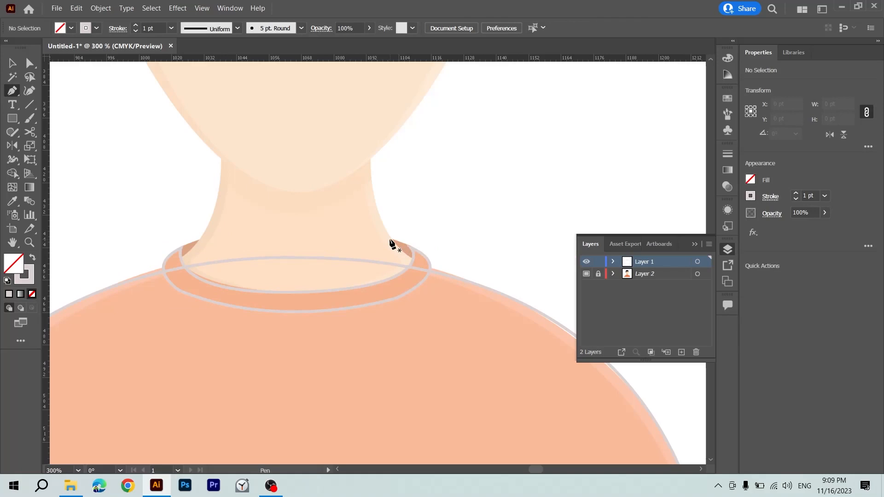
left_click(391, 240)
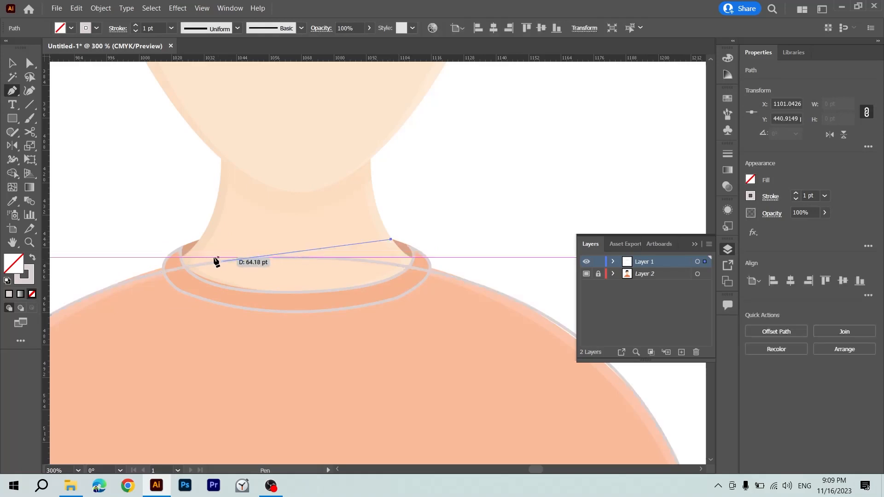
left_click(199, 240)
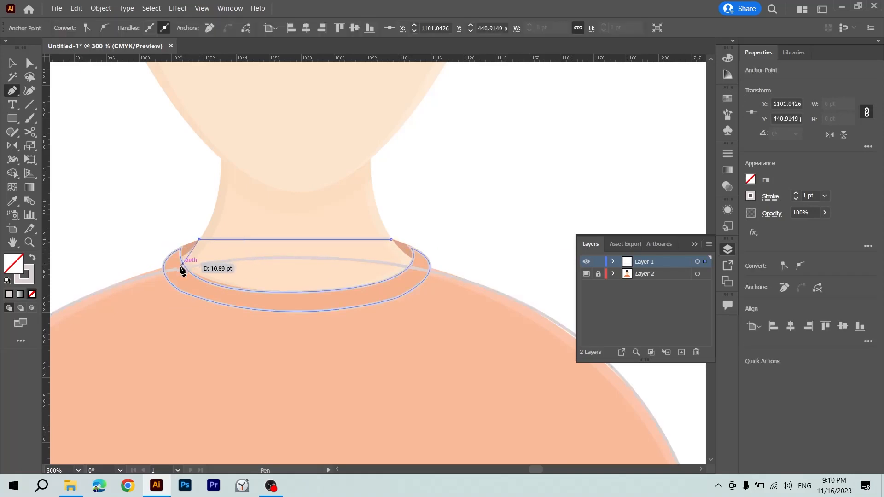
left_click_drag(180, 277, 210, 301)
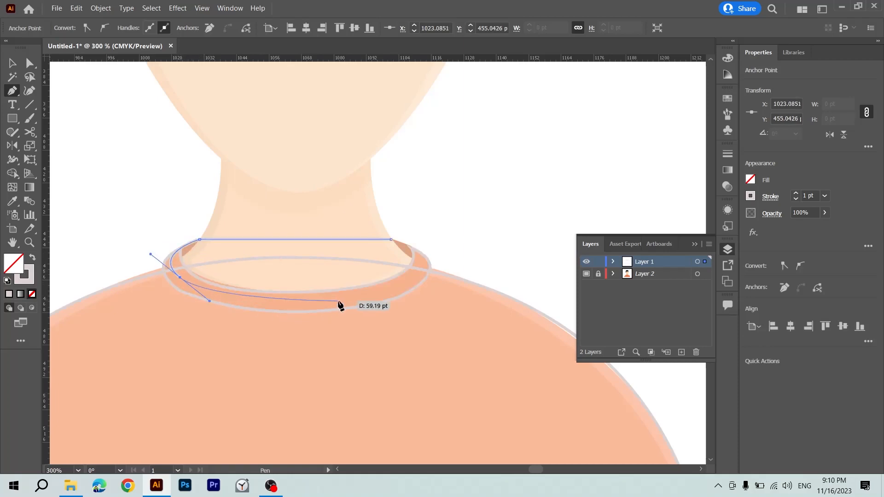
left_click_drag(339, 300, 375, 293)
left_click_drag(423, 263, 378, 240)
key("v")
left_click(411, 224)
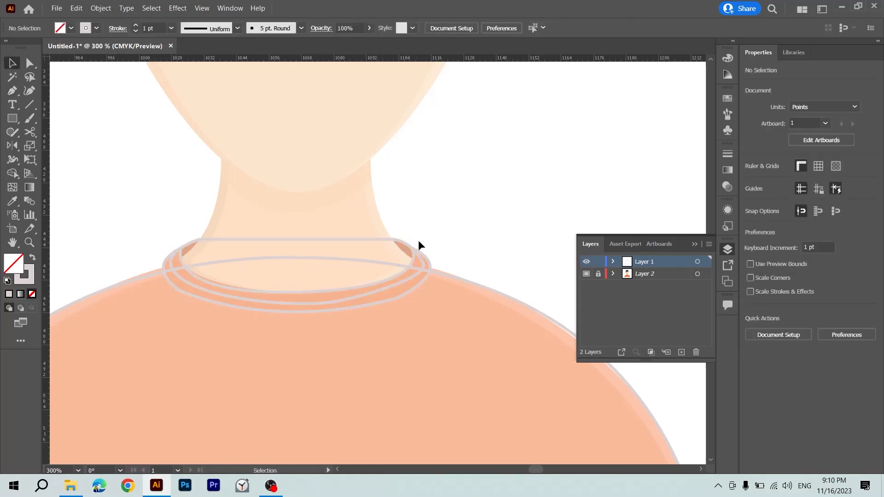
Fill the inner collar shape with the dark tan sampled from the template's back collar, replacing its stroke.
left_click(419, 270)
left_click(415, 276)
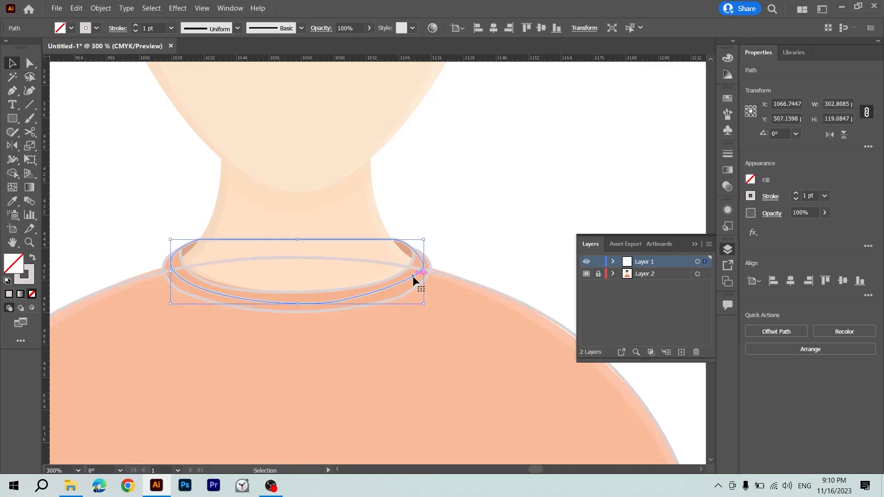
key("i")
left_click(412, 251)
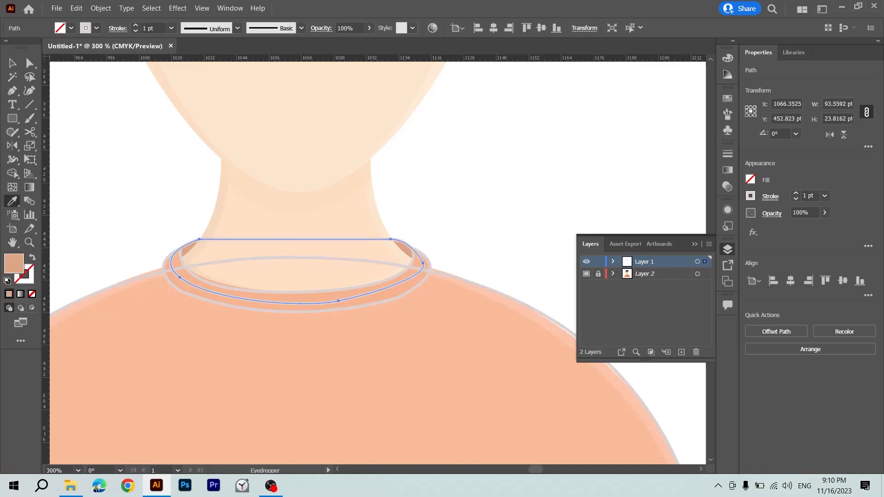
key("v")
left_click(435, 276)
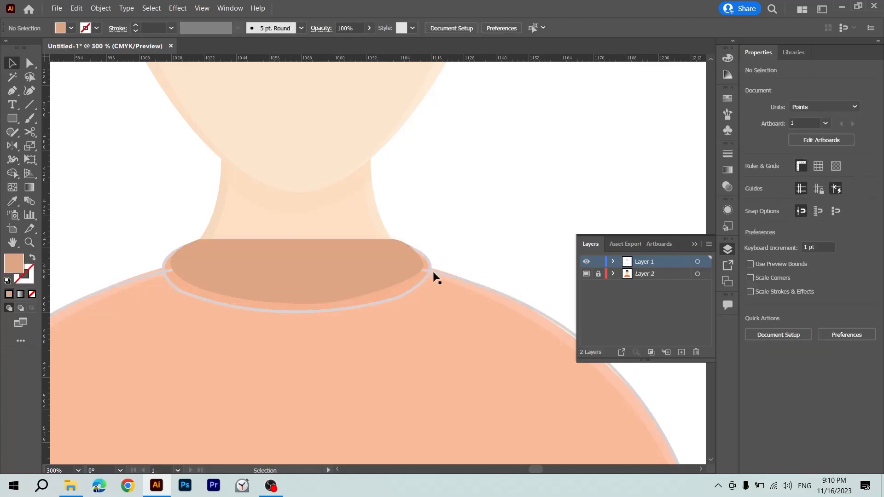
Fill the collar band with the light peach sampled from the template's shirt, replacing its stroke.
left_click(410, 289)
key("i")
left_click(421, 315)
key("v")
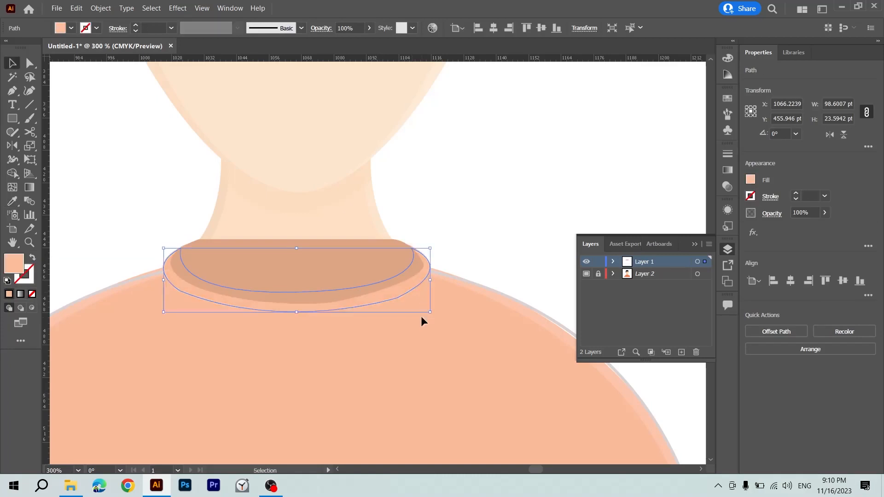
left_click(449, 223)
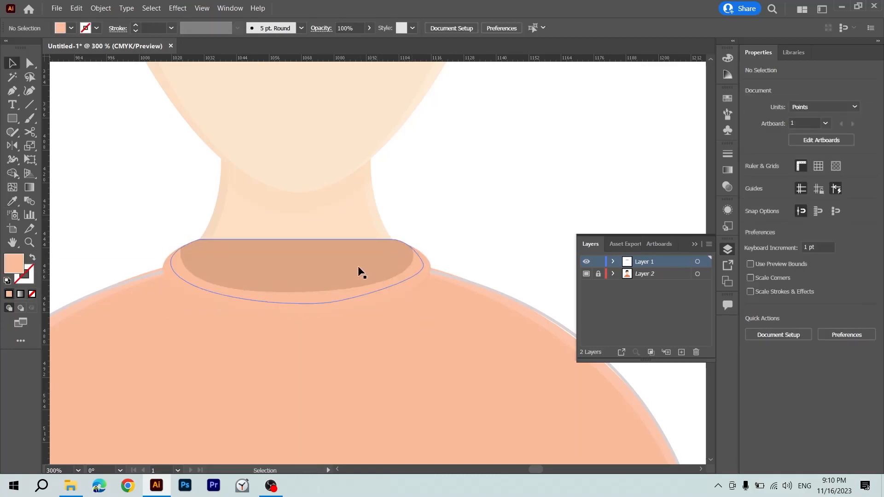
left_click(355, 266)
left_click(507, 250)
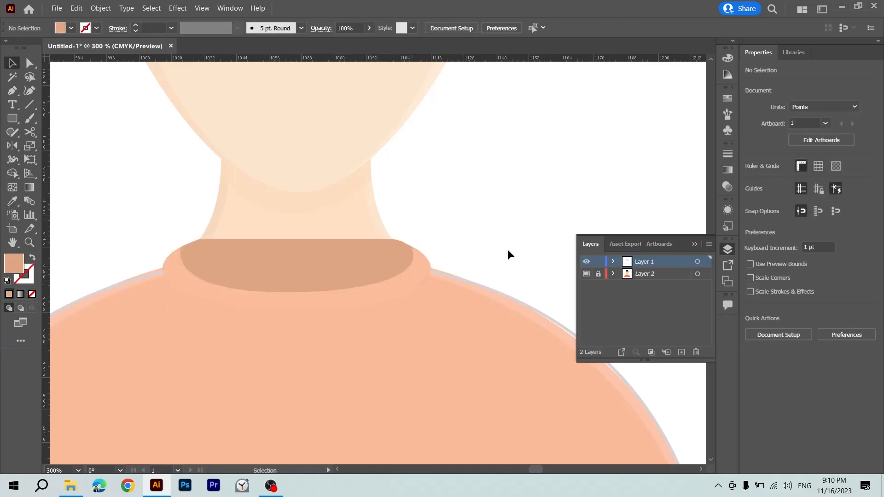
Swap the shirt shape's fill and stroke and set its fill to a strong red of about #CD2027.
left_click(460, 328)
key("i")
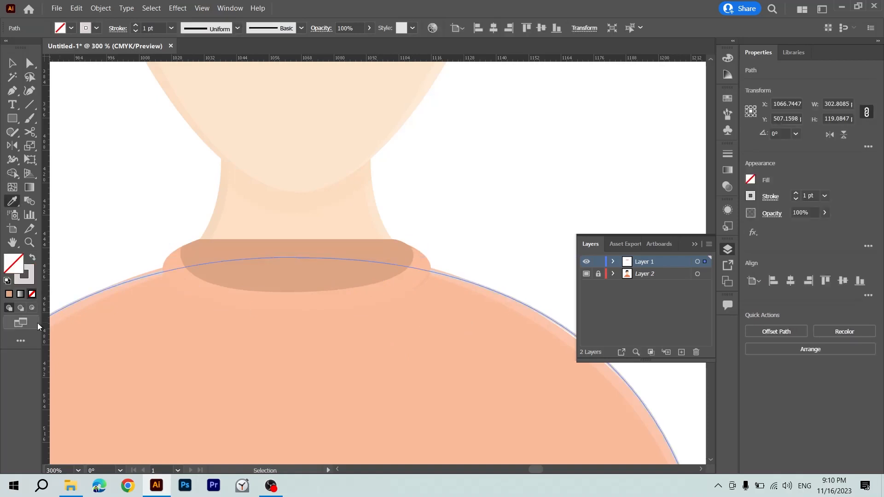
key("shift+x")
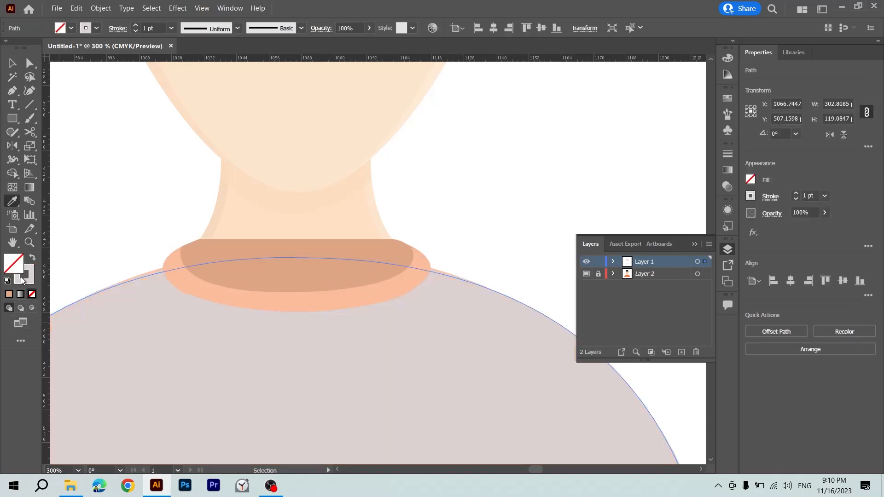
double_click(17, 266)
left_click(426, 208)
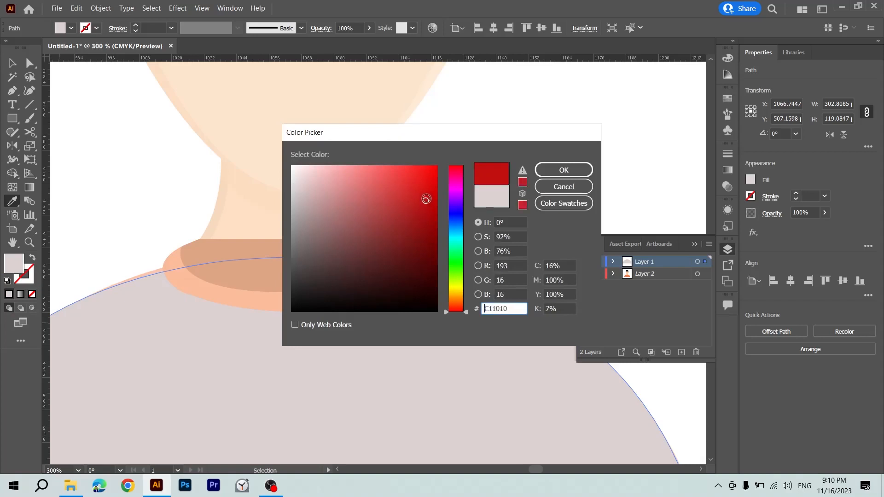
key("Return")
key("v")
scroll(426, 189, "down", 4, "alt")
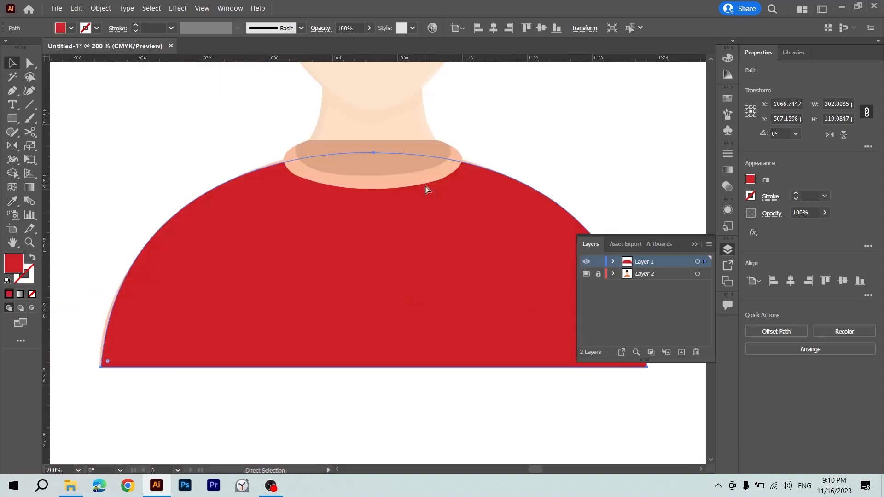
Sample the shirt's red onto the collar band and change its fill to a lighter pinkish red.
scroll(427, 189, "up", 3, "alt")
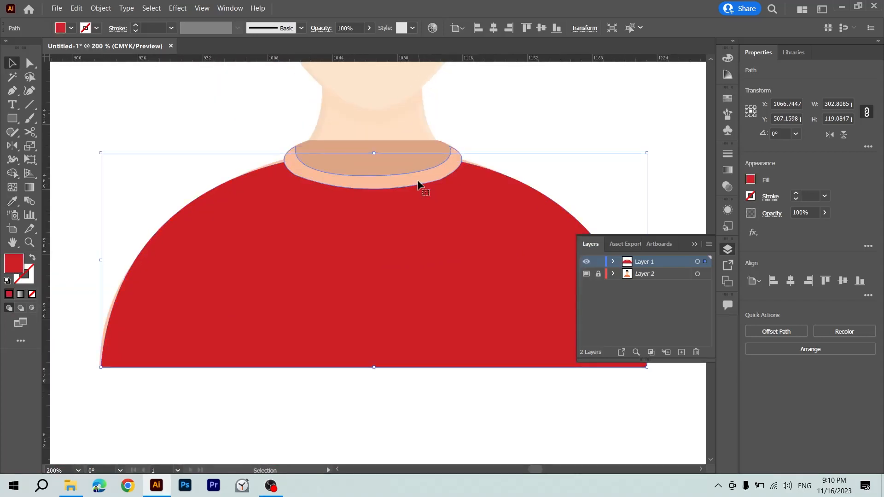
left_click(418, 183)
key("i")
left_click(409, 197)
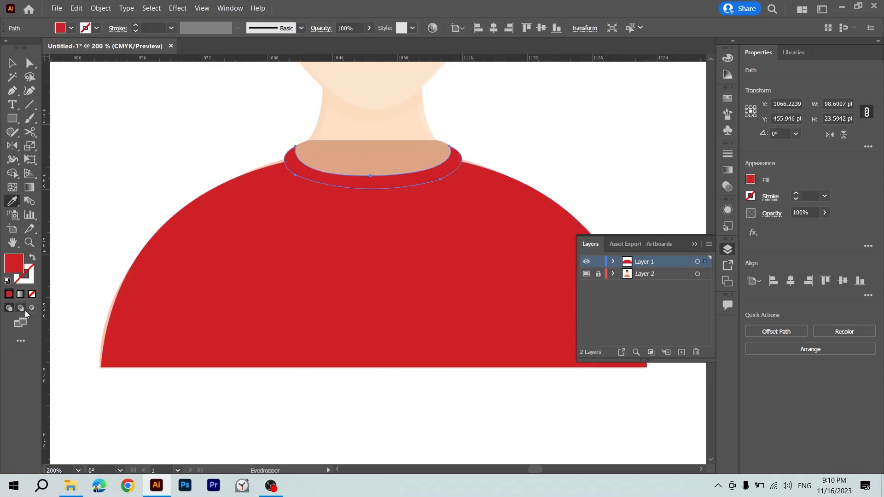
double_click(20, 270)
left_click_drag(431, 187, 381, 180)
key("Return")
key("v")
Sample the shirt's red onto the inner collar shape and darken its fill to a deep red.
left_click(367, 159)
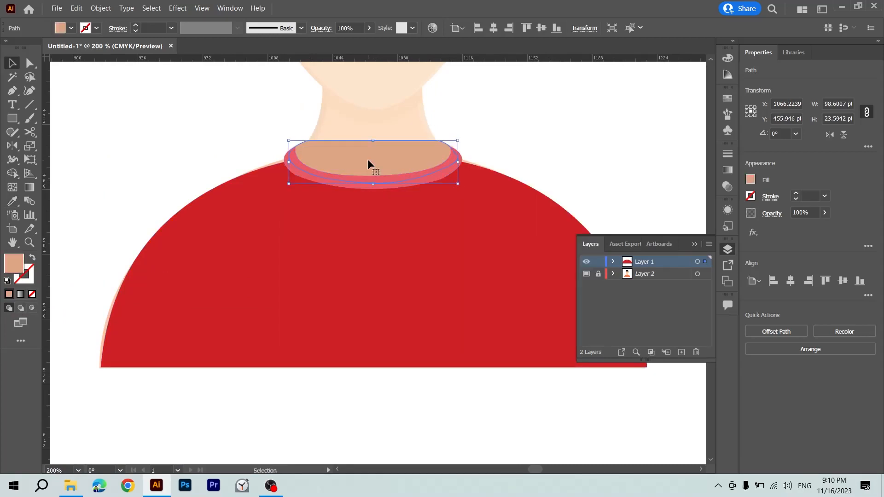
key("i")
left_click(333, 214)
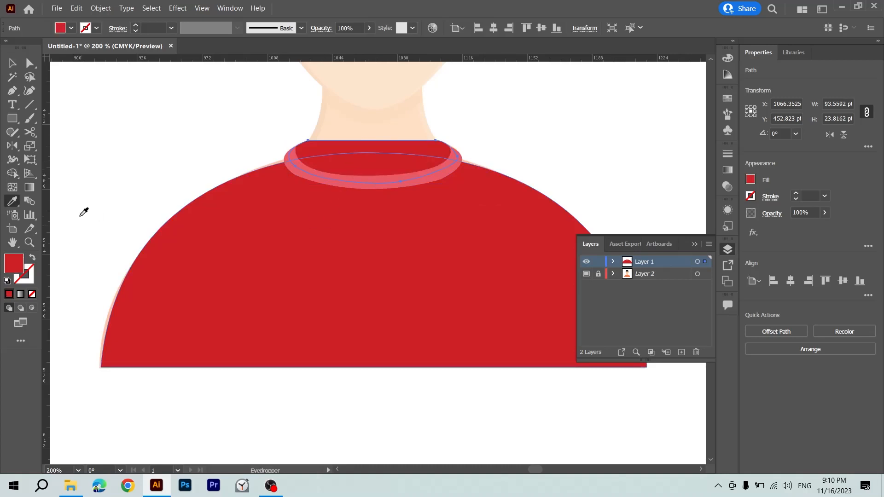
double_click(13, 272)
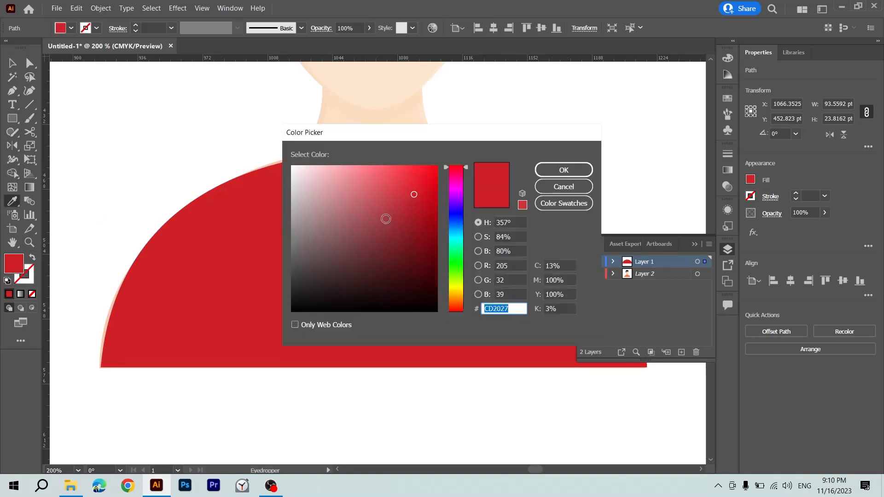
left_click(403, 218)
key("Escape")
key("v")
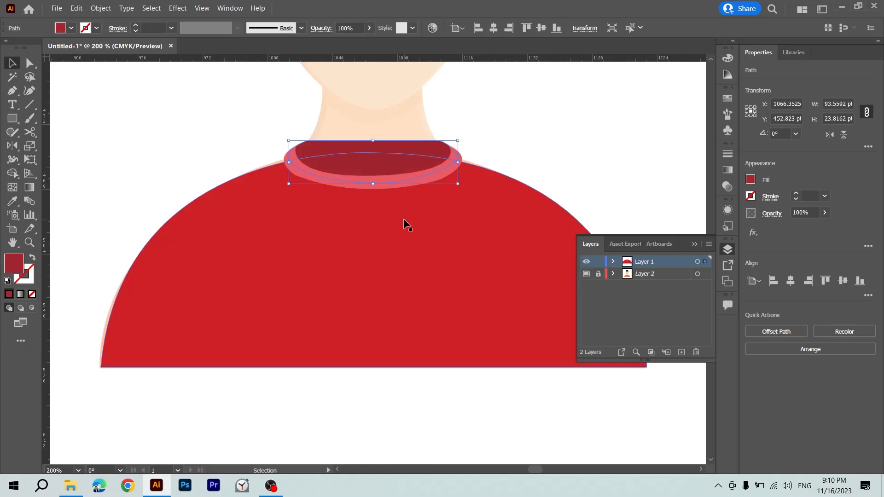
Darken the fill of the inner collar shape from the shirt's red to a deep red.
left_click(515, 160)
left_click_drag(515, 160, 444, 236)
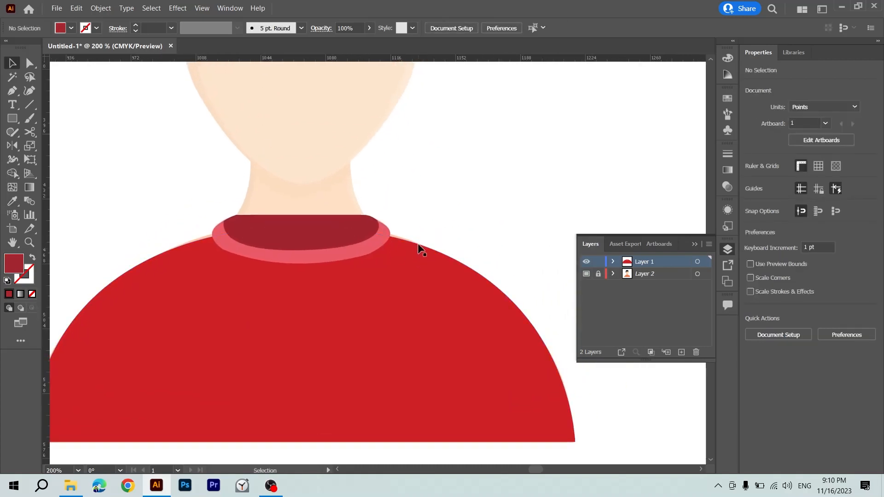
left_click_drag(428, 218, 346, 297)
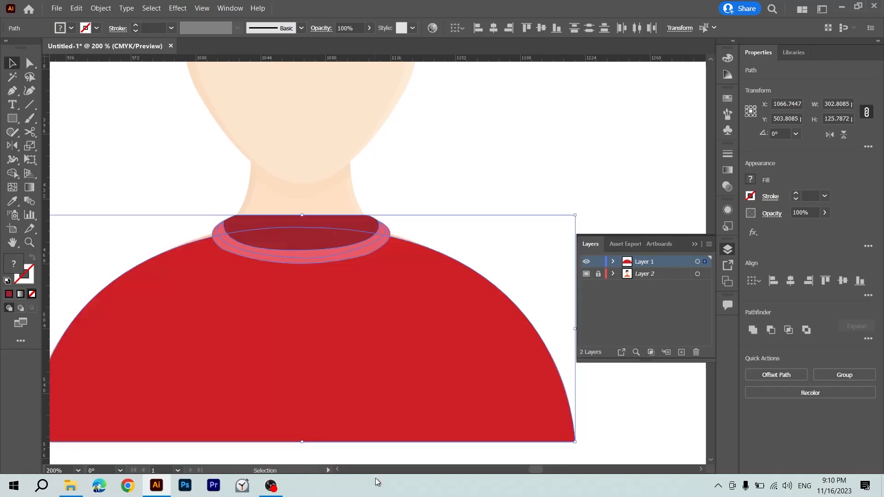
left_click(352, 218)
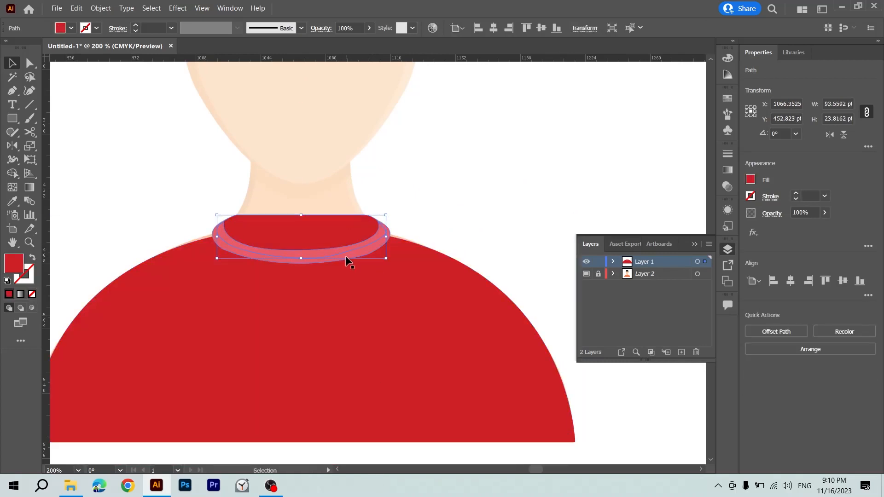
left_click(357, 301)
key("ctrl+2")
left_click(363, 220)
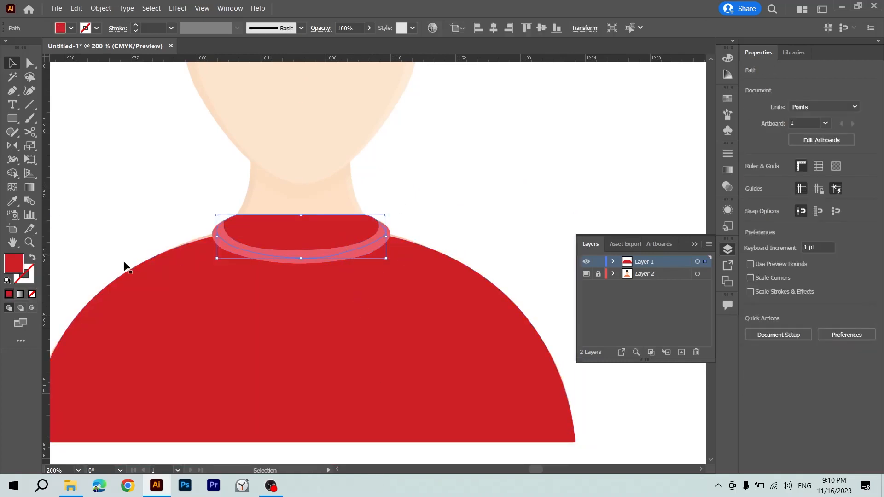
double_click(19, 267)
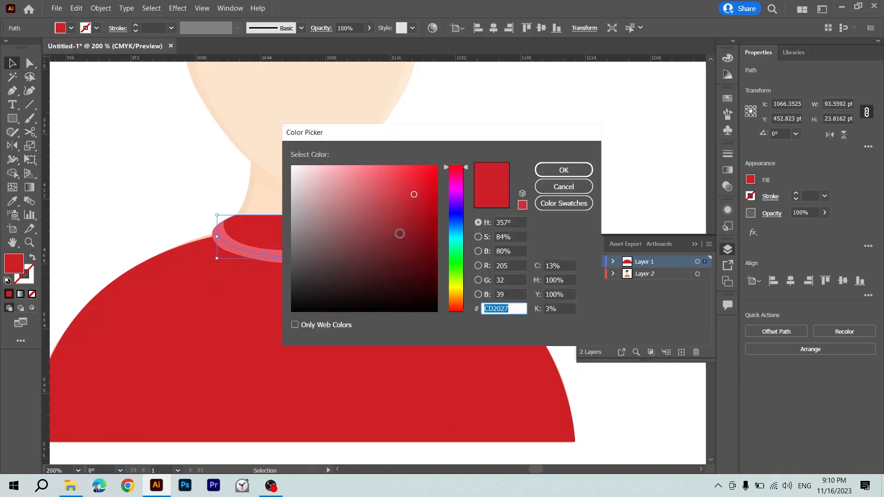
left_click(409, 219)
key("Return")
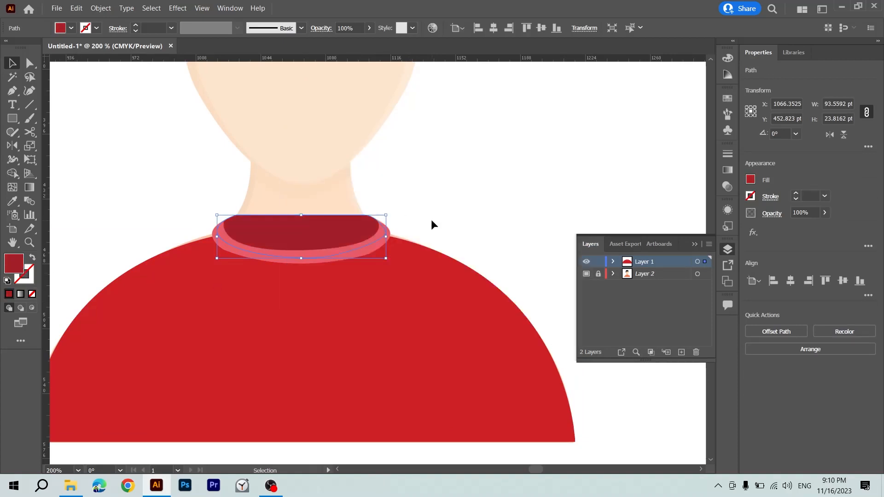
Swap fill and stroke on the shirt, the collar band and the inner collar shape so each is an unfilled outline.
left_click(340, 309, "shift")
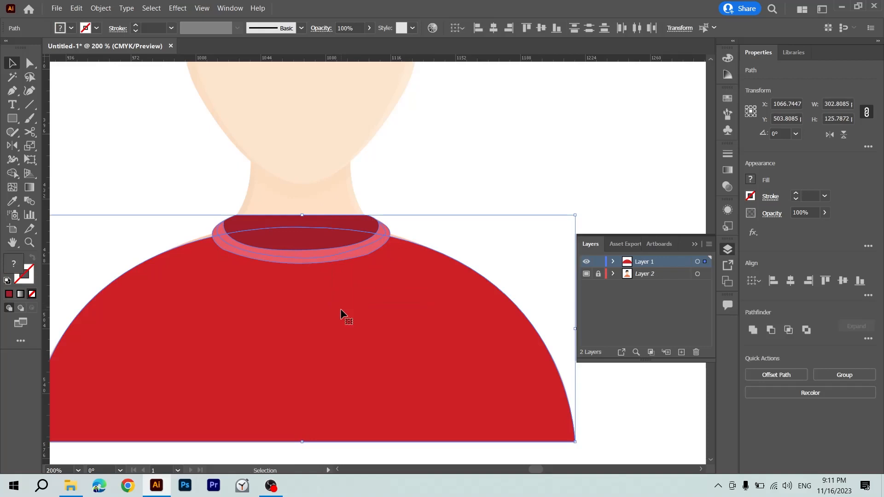
left_click(428, 199)
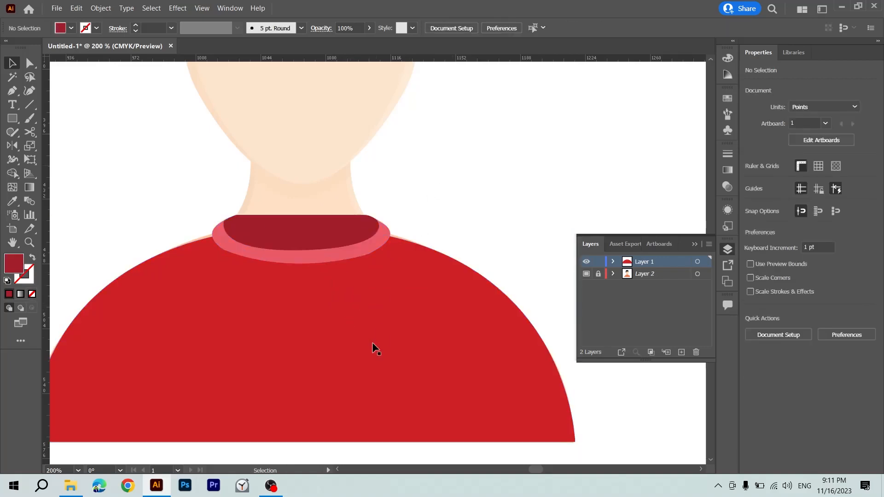
left_click(372, 343)
key("shift+x")
left_click(325, 253)
key("shift+x")
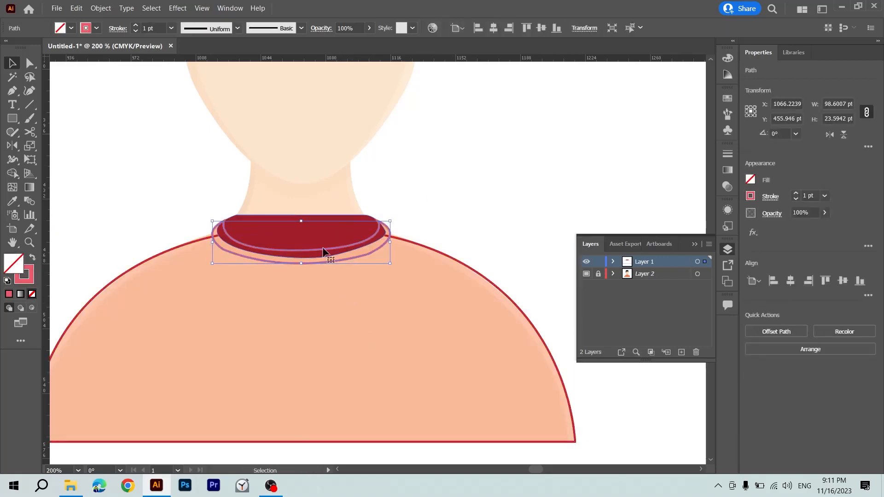
left_click(316, 232)
key("shift+x")
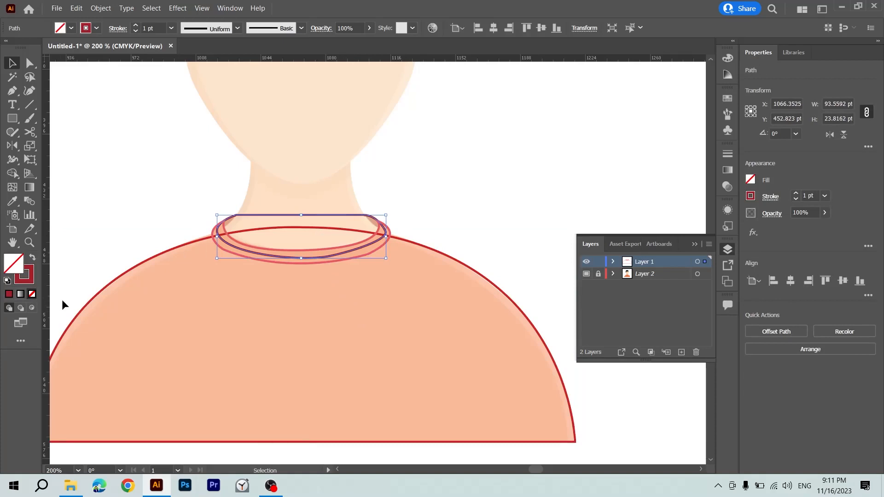
left_click(32, 261)
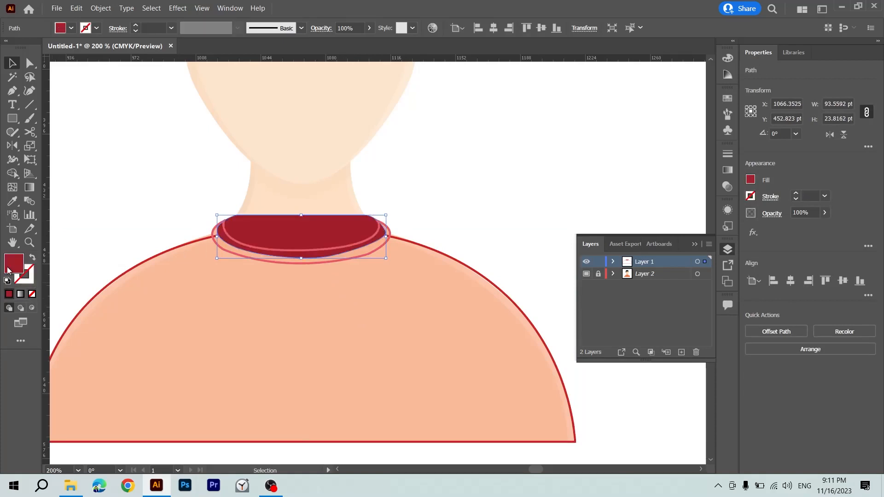
left_click(33, 259)
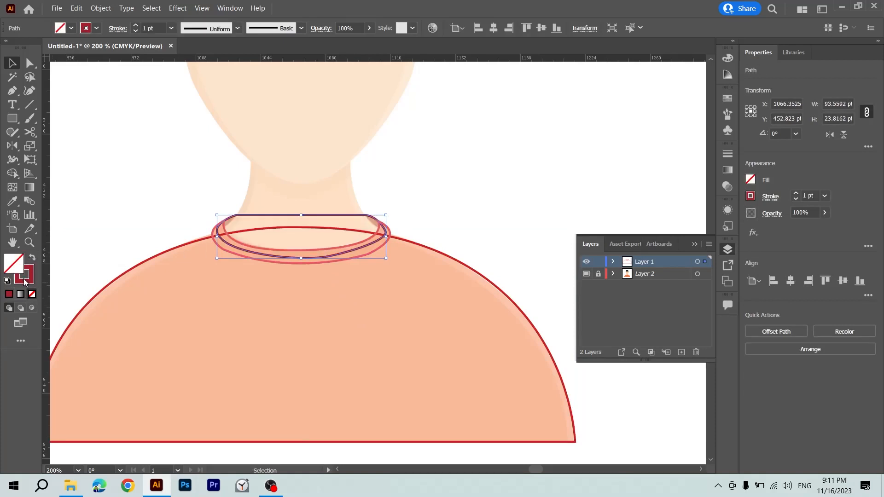
left_click(408, 198)
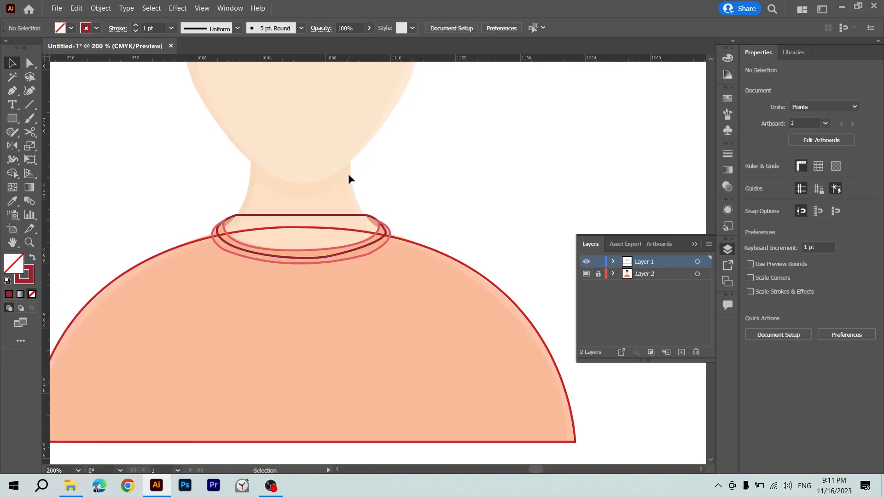
Trace the neck with the Pen tool, curving down from the jaw to the shoulder and around beneath the collar to the opposite side.
key("p")
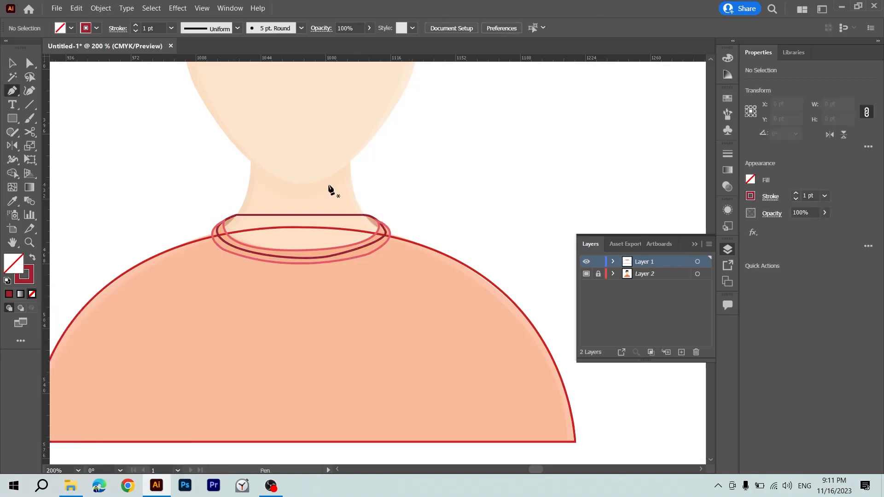
left_click(248, 135)
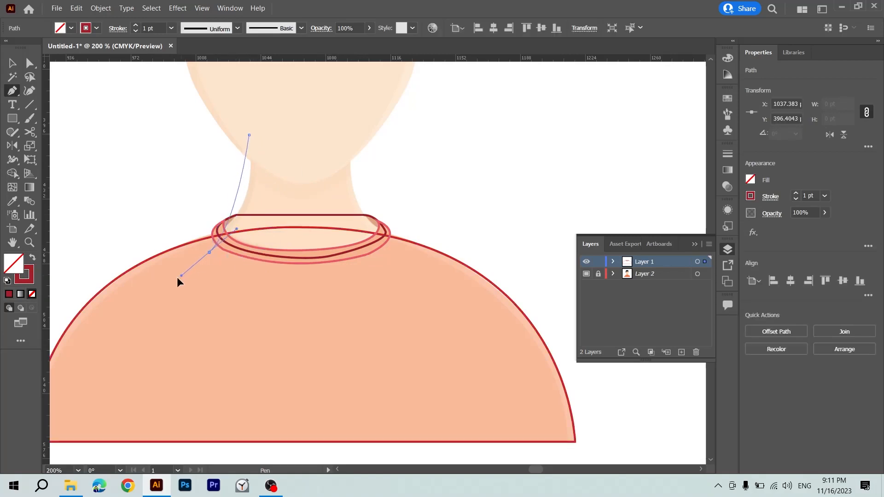
left_click_drag(201, 245, 137, 271)
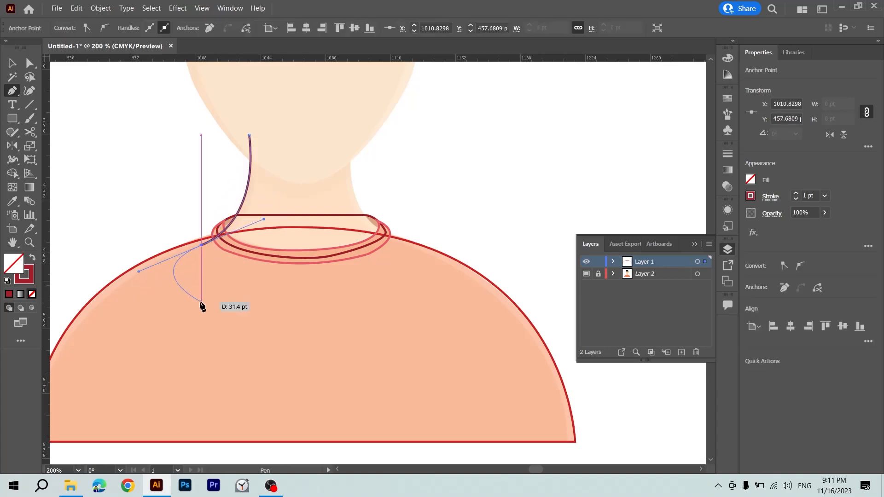
left_click(324, 302)
left_click_drag(402, 272, 437, 249)
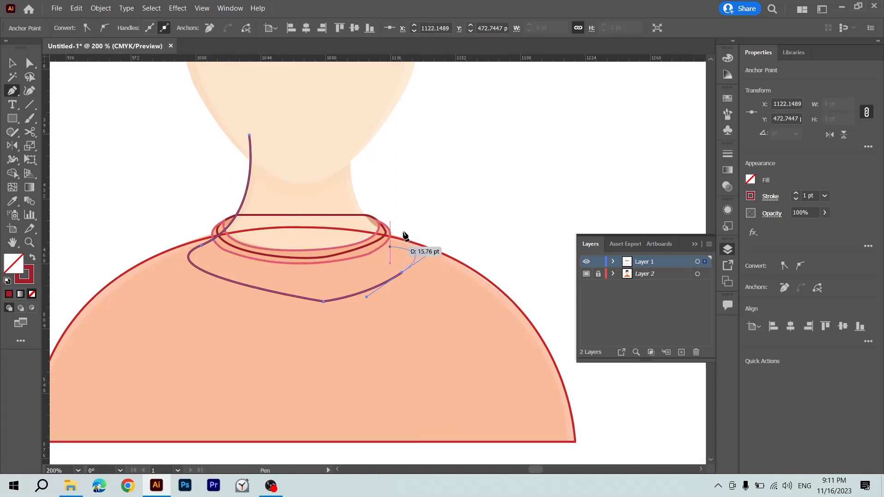
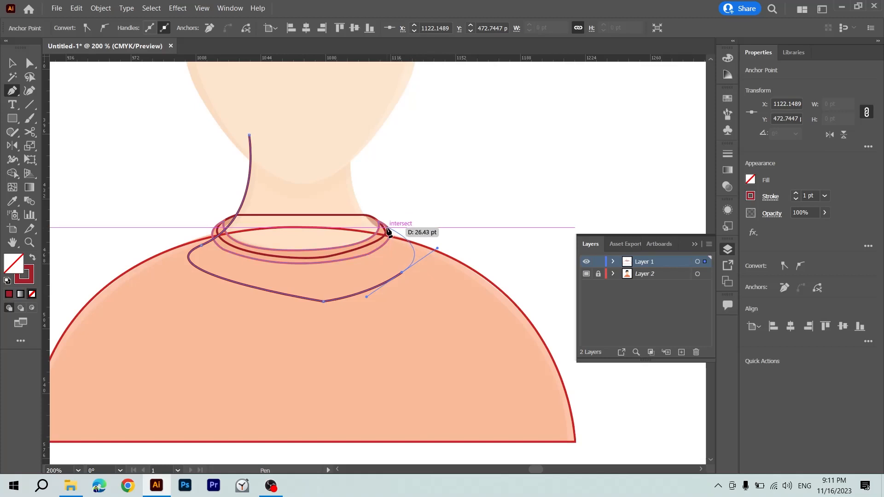
Finish the neck outline with the Pen tool, curving up beside the neck and closing it across the chin at the starting anchor.
left_click(397, 238)
left_click_drag(351, 179, 365, 114)
left_click(352, 180)
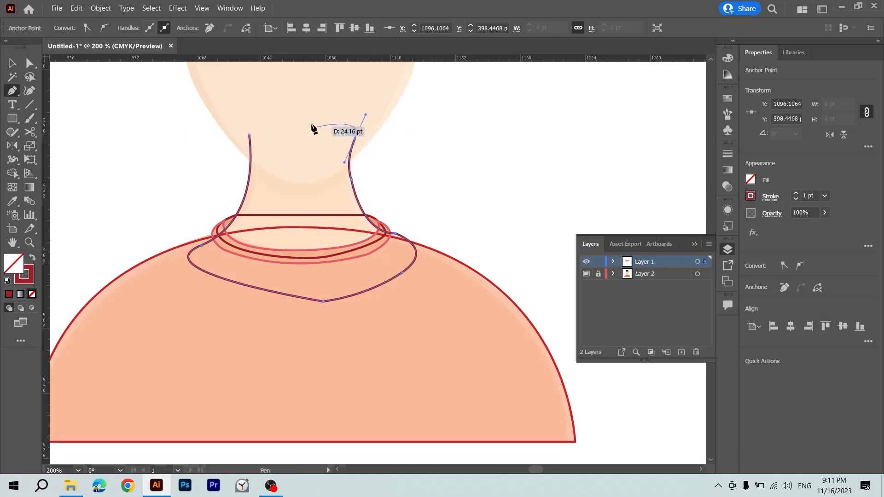
left_click(251, 136)
key("v")
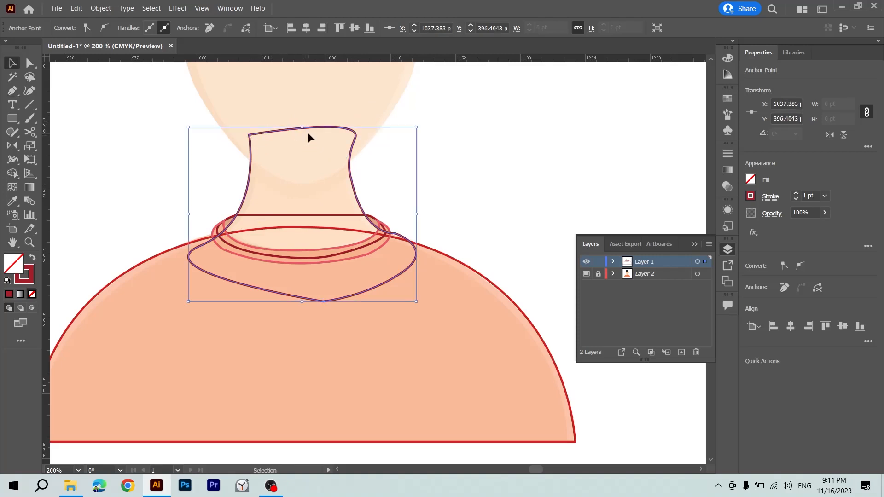
Fill the traced neck shape with the skin tone sampled from the reference neck.
left_click(411, 178)
left_click_drag(411, 178, 399, 209)
left_click_drag(338, 214, 339, 215)
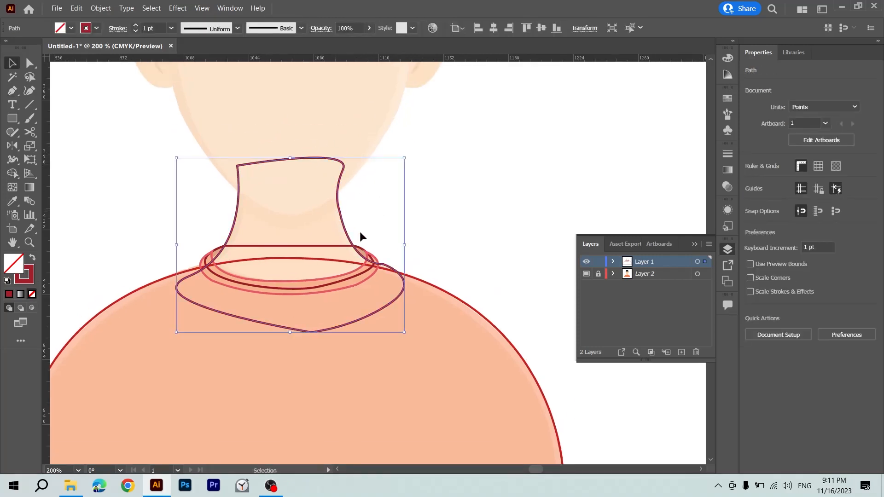
key("i")
left_click(328, 238)
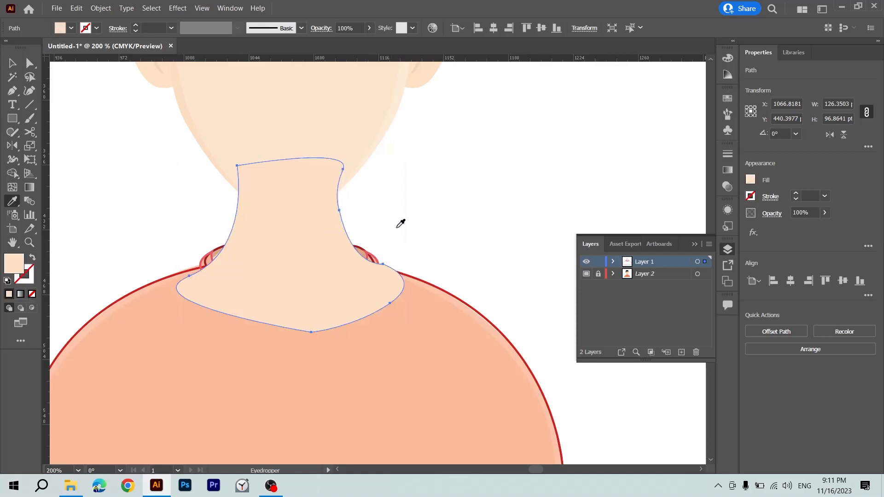
key("v")
left_click(410, 225)
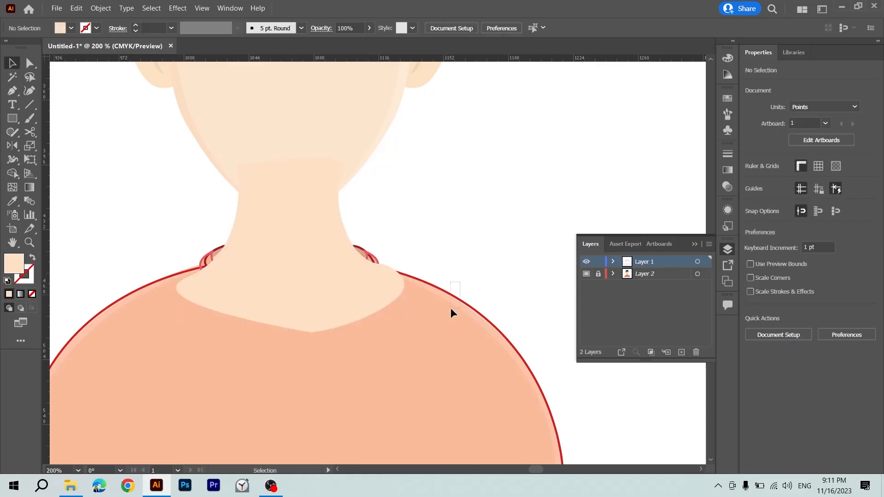
Swap fill and stroke on the shirt, collar band and inner collar so each is a solid shape without an outline.
left_click_drag(451, 308, 445, 317)
left_click_drag(366, 250, 363, 253)
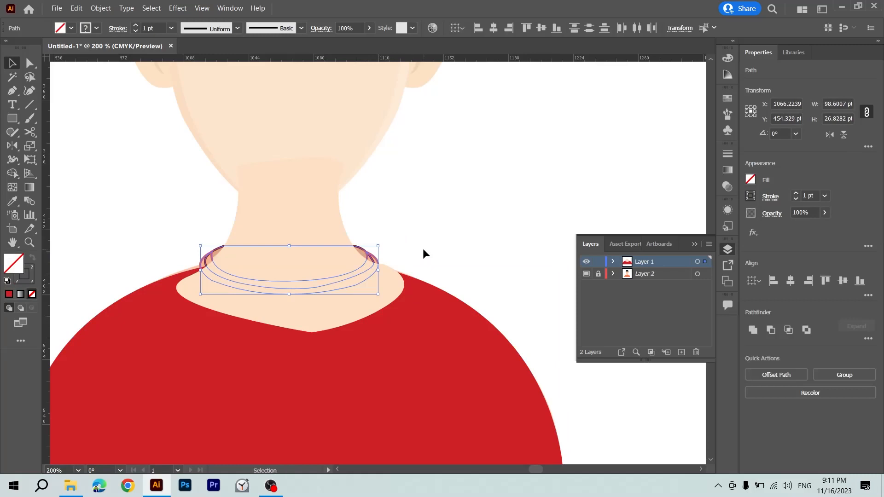
left_click(423, 254)
left_click(373, 257)
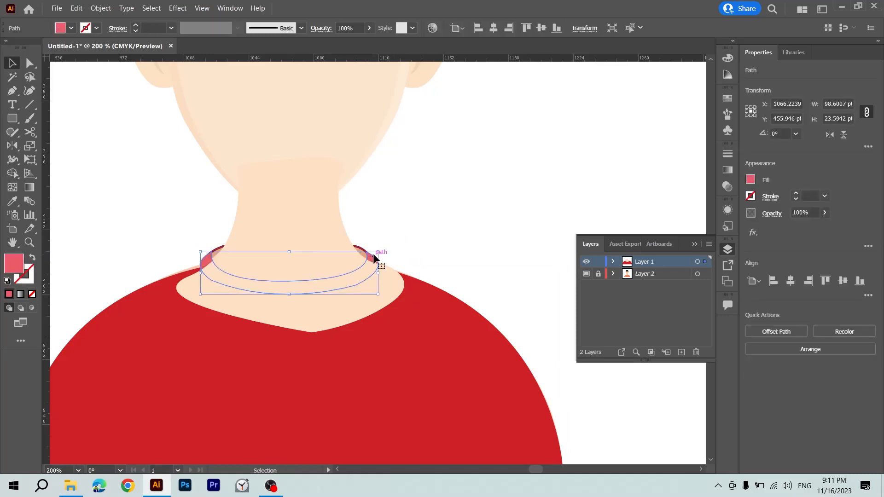
double_click(374, 257)
key("Escape")
left_click(377, 239)
left_click(363, 251)
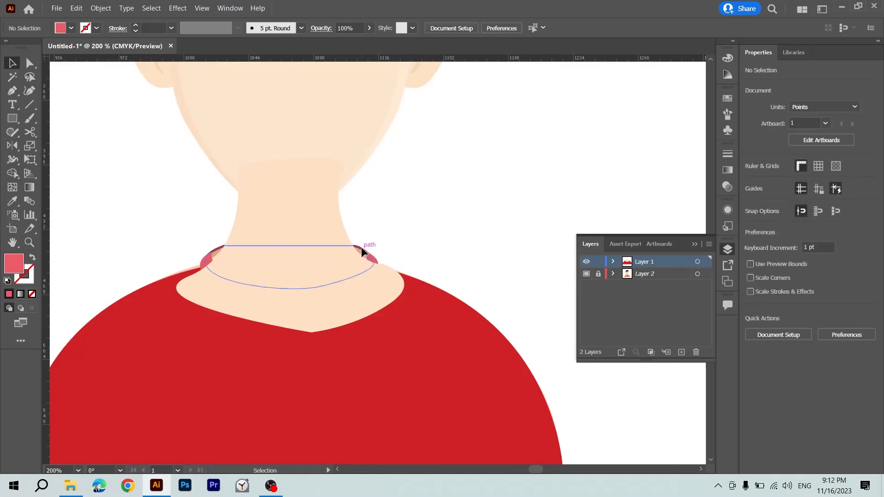
left_click(433, 233)
Rearrange the neck so it sits behind the collar band but in front of the inner collar.
left_click(316, 299)
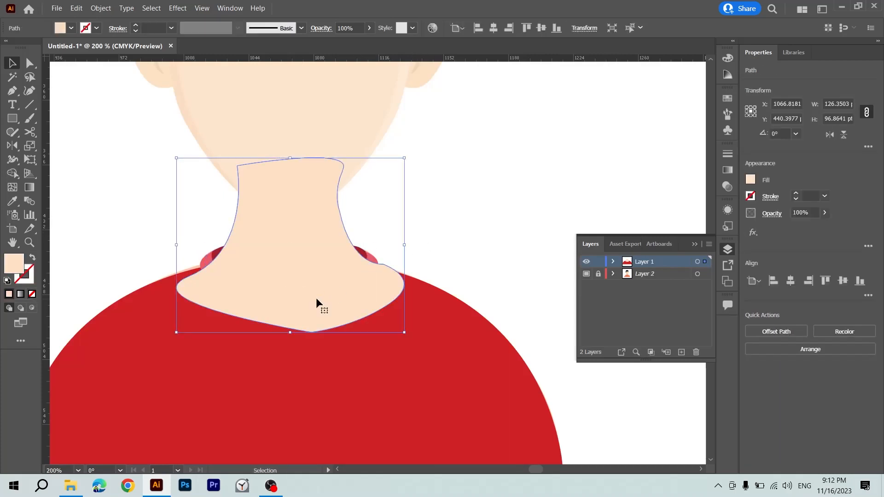
key("a")
key("ctrl+[")
key("ctrl+[")
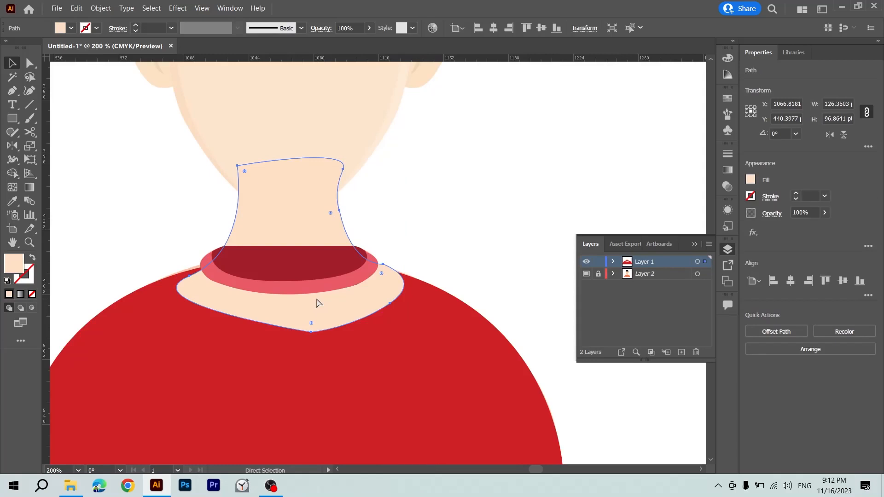
key("ctrl+]")
key("v")
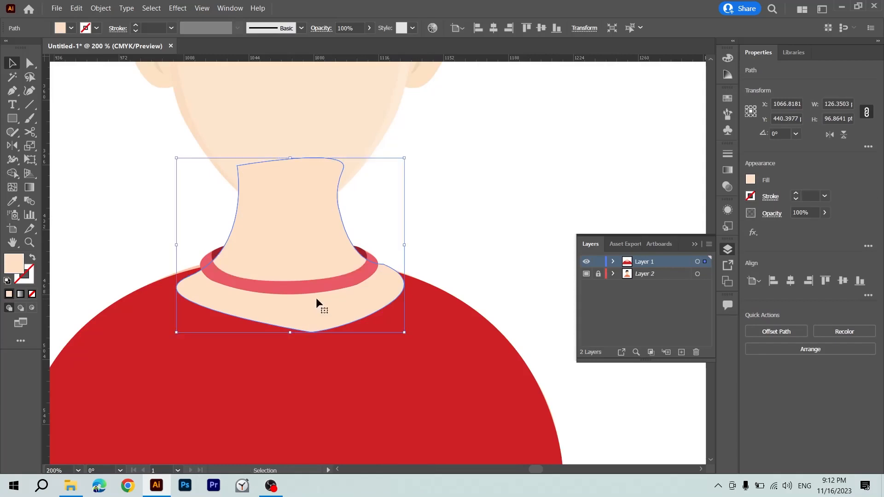
left_click(430, 202)
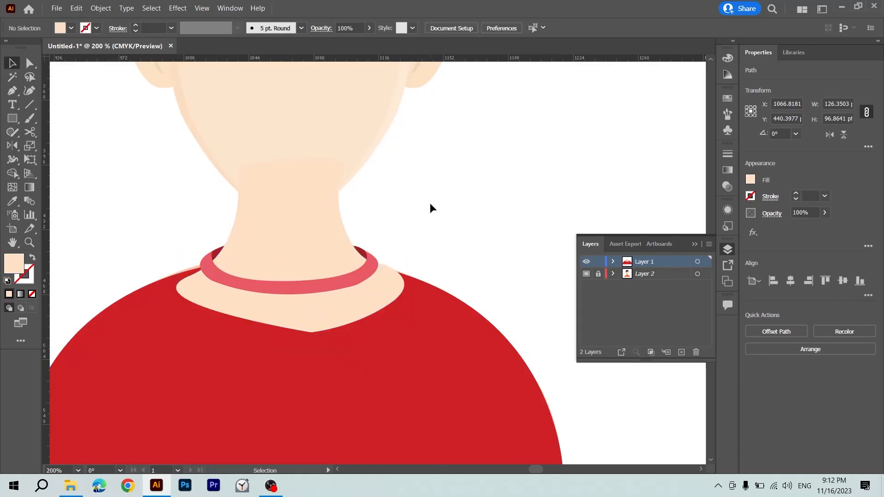
Try removing the area where the neck overlaps the shirt with the Shape Builder.
left_click(371, 297)
left_click(413, 367)
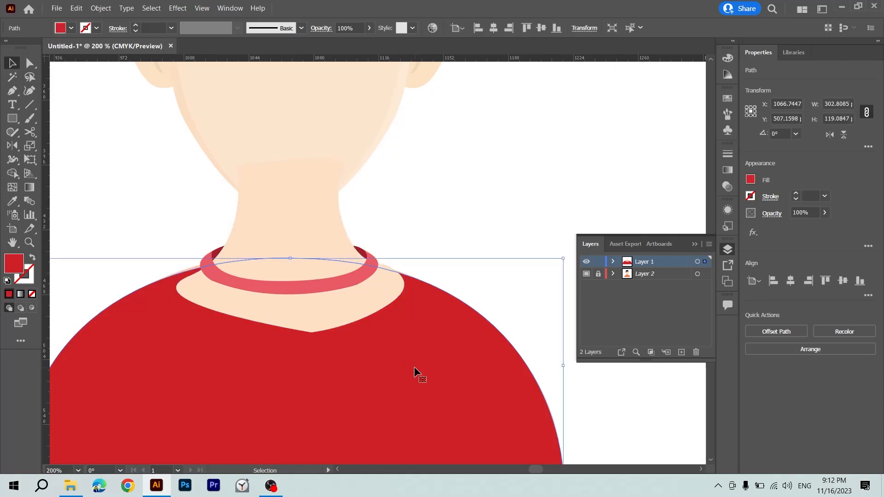
key("a")
key("v")
left_click(376, 300, "shift")
key("shift+m")
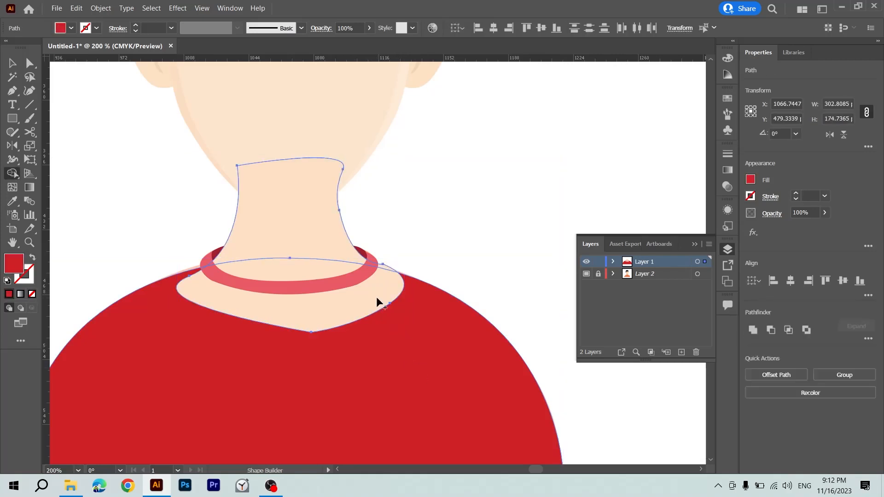
left_click(275, 304)
key("v")
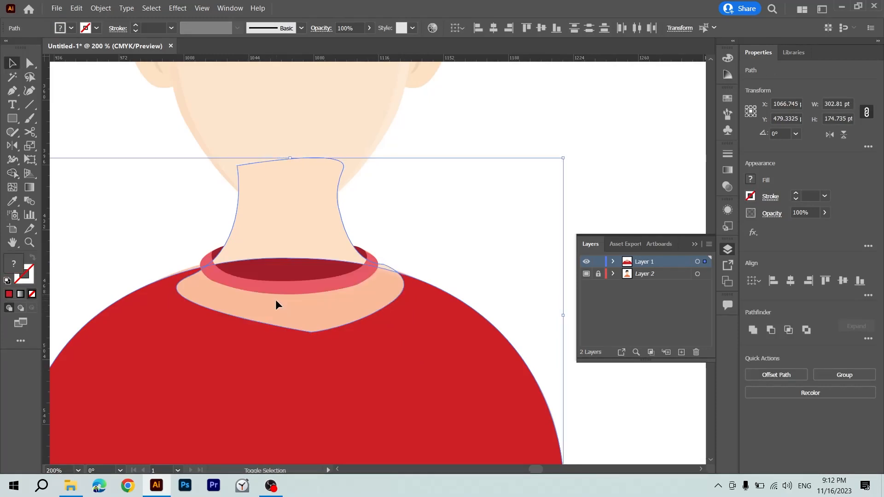
left_click(429, 248)
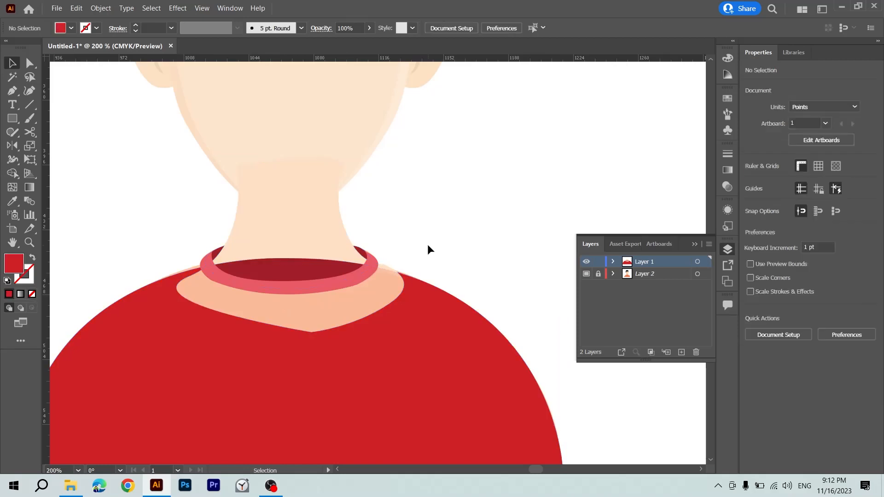
Move the shirt aside to inspect the cut, then undo both the move and the Shape Builder removal.
scroll(435, 247, "down", 2)
left_click(422, 276)
left_click_drag(423, 279, 487, 381)
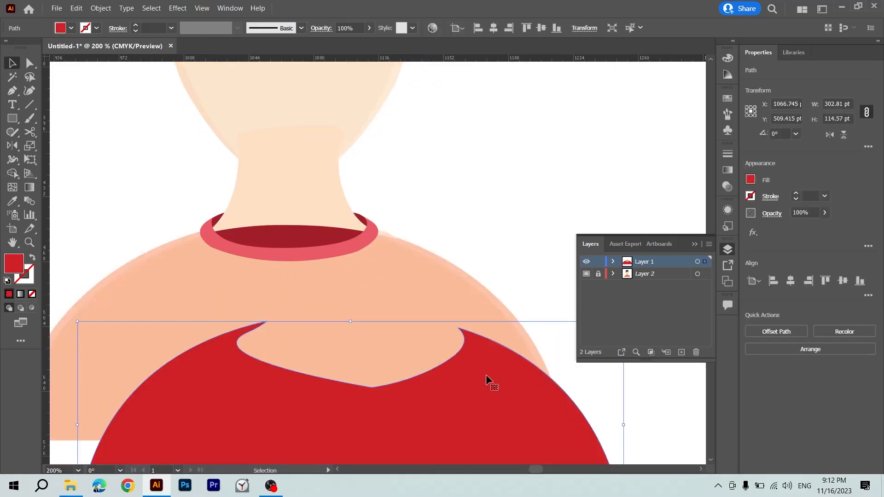
key("a")
key("ctrl+z")
key("v")
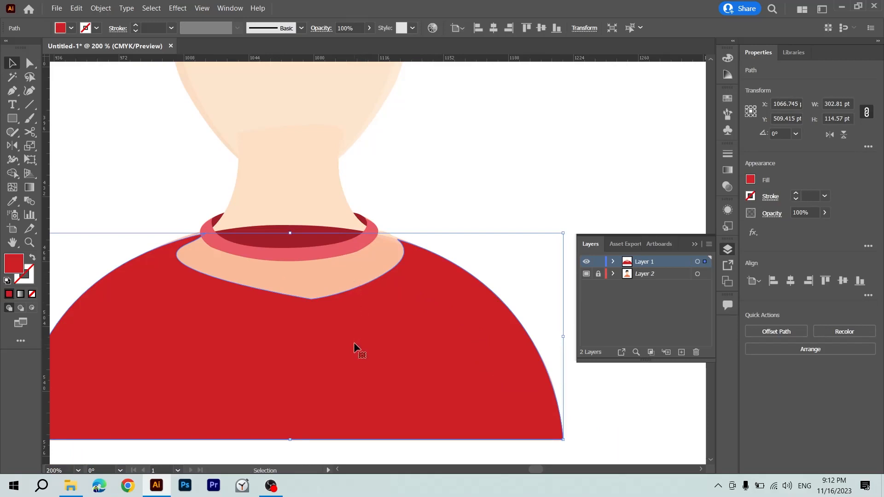
left_click(440, 179)
left_click(396, 314)
key("ctrl+z")
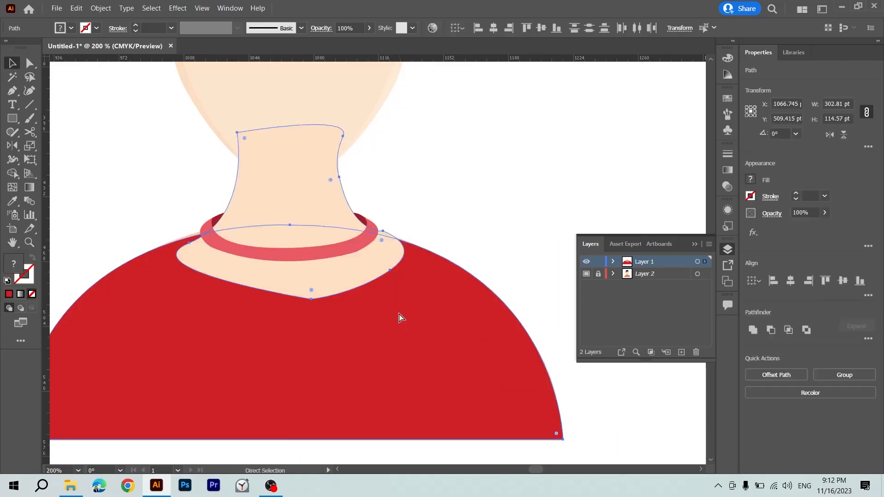
Try moving the neck and the shirt separately, undoing each move.
left_click(460, 221)
left_click_drag(299, 212, 380, 227)
key("ctrl+z")
left_click_drag(231, 379, 274, 409)
key("ctrl+z")
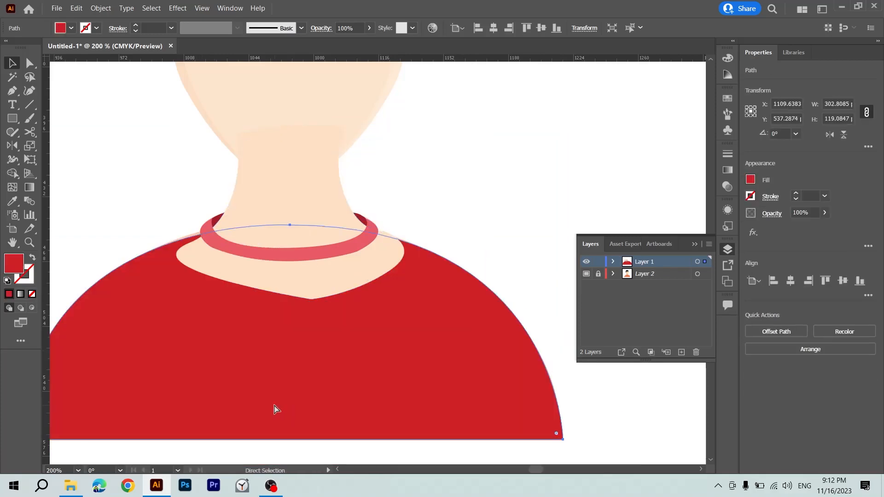
Select the neck and the shirt and try again to remove their overlap with the Shape Builder.
left_click(315, 290)
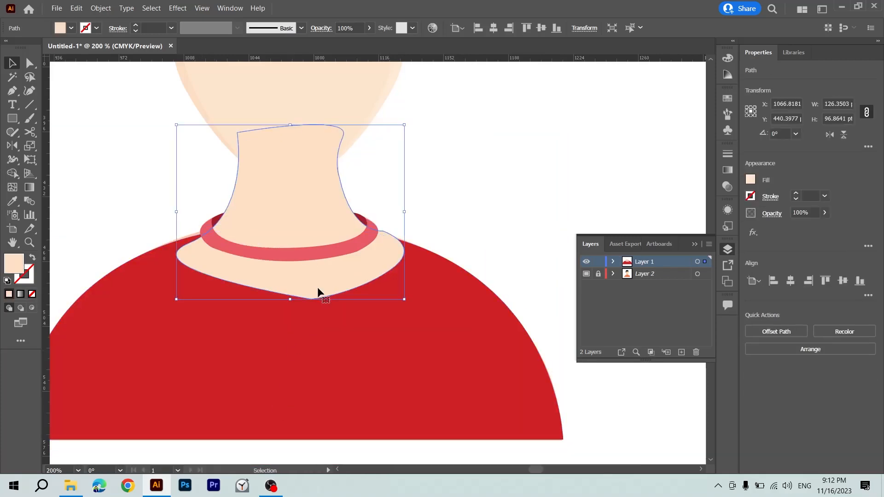
left_click(357, 324, "shift")
key("shift+m")
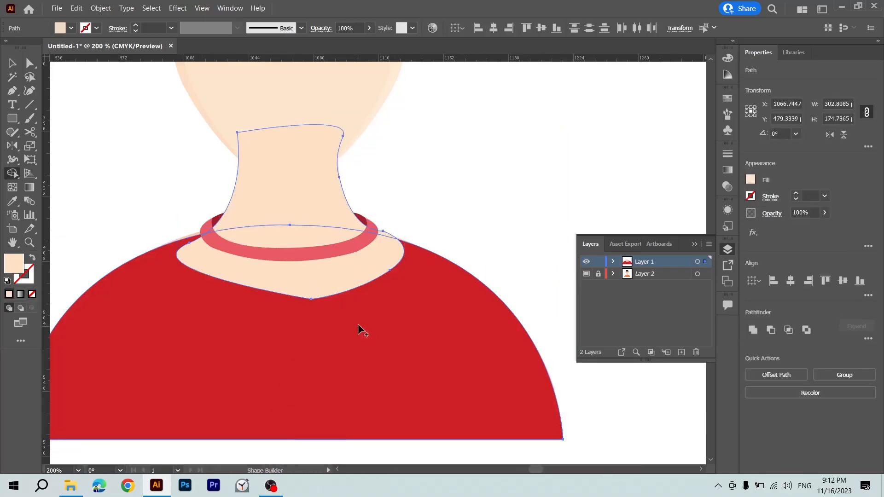
left_click(338, 285)
left_click(326, 283)
key("alt+v")
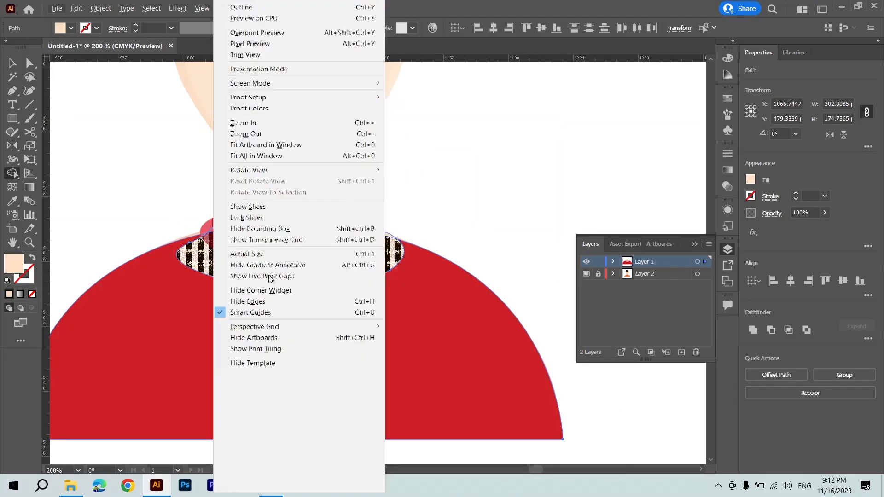
left_click(432, 239)
key("v")
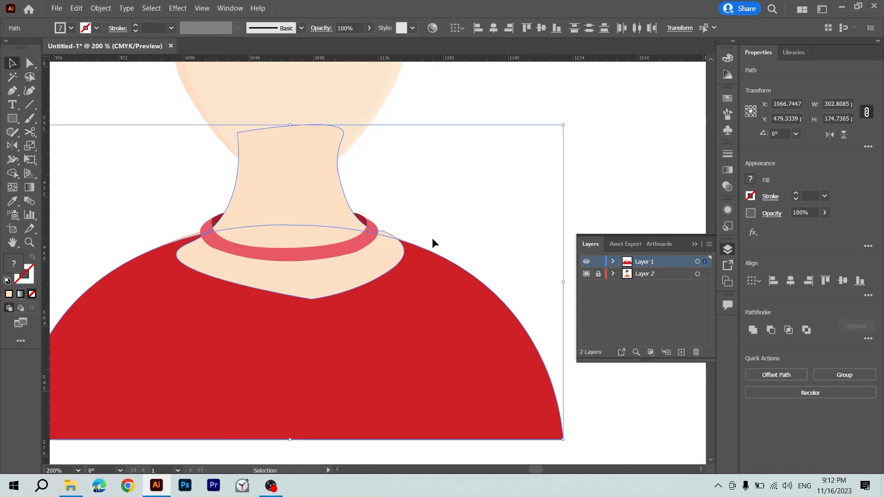
Send the neck to the back, then bring it forward step by step until it covers the collar band.
left_click(431, 191)
left_click(366, 267)
key("ctrl+shift+bracketleft")
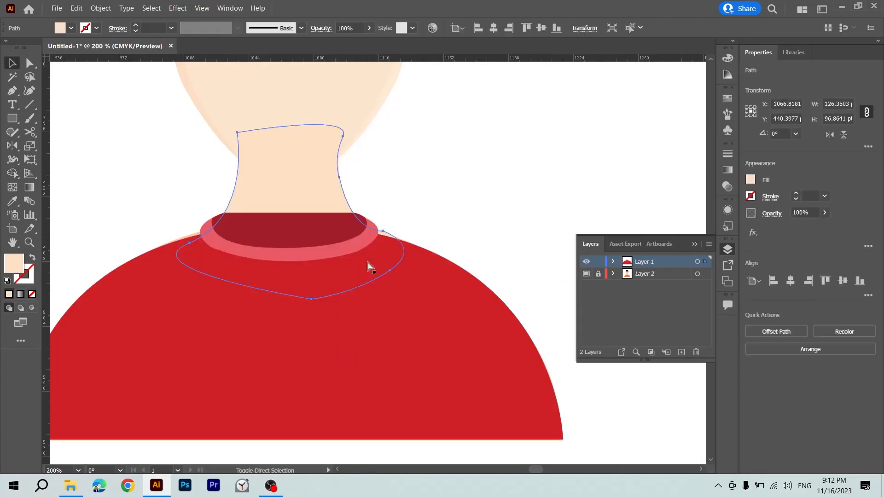
key("ctrl+bracketright")
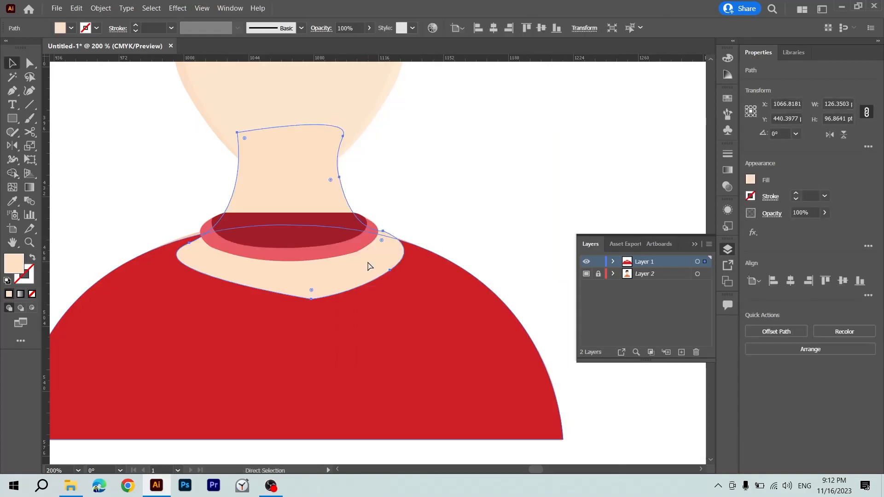
key("ctrl+bracketright")
key("ctrl+bracketright")
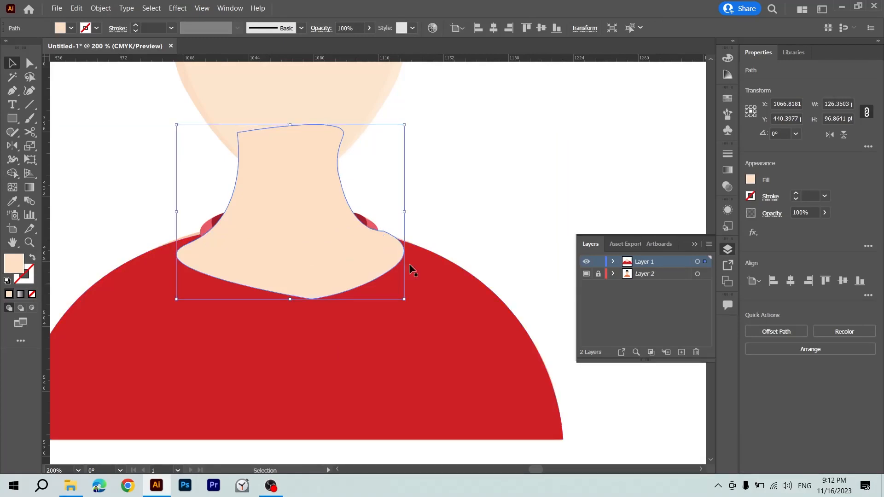
Try cutting the neck's overlap out of the shirt with the Shape Builder while the neck is in front of the collar.
left_click(417, 320, "shift")
key("shift+m")
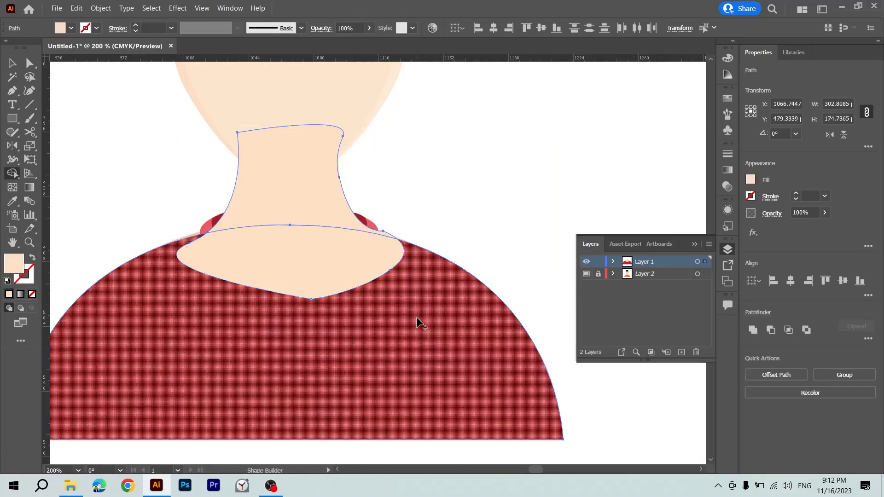
left_click(356, 269)
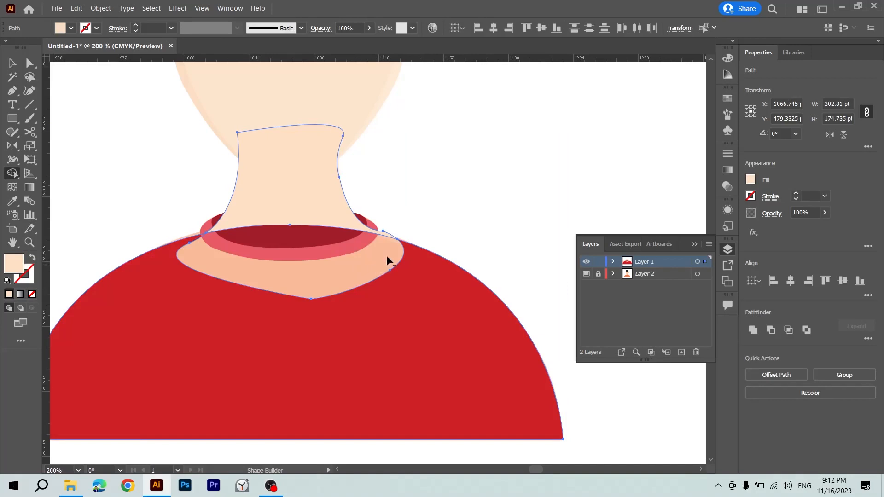
key("v")
left_click(400, 213)
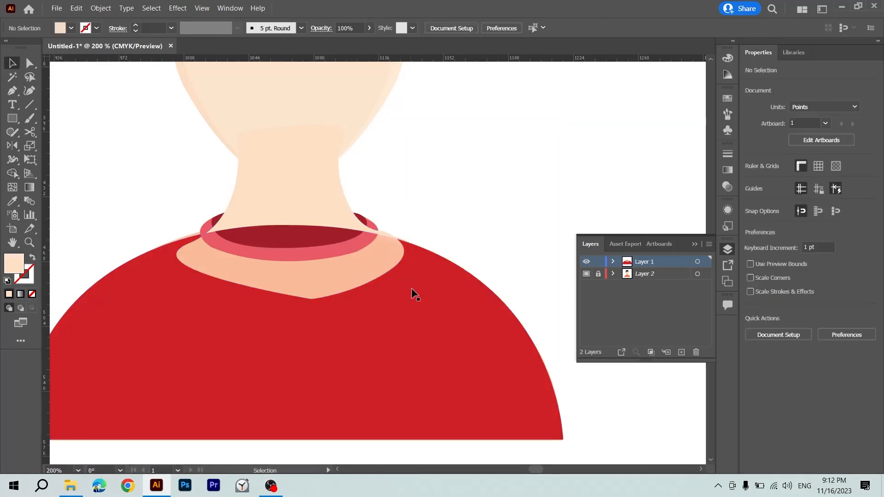
Move the cut shirt away to check it, then undo the move and the overlap removal.
left_click_drag(414, 295, 529, 397)
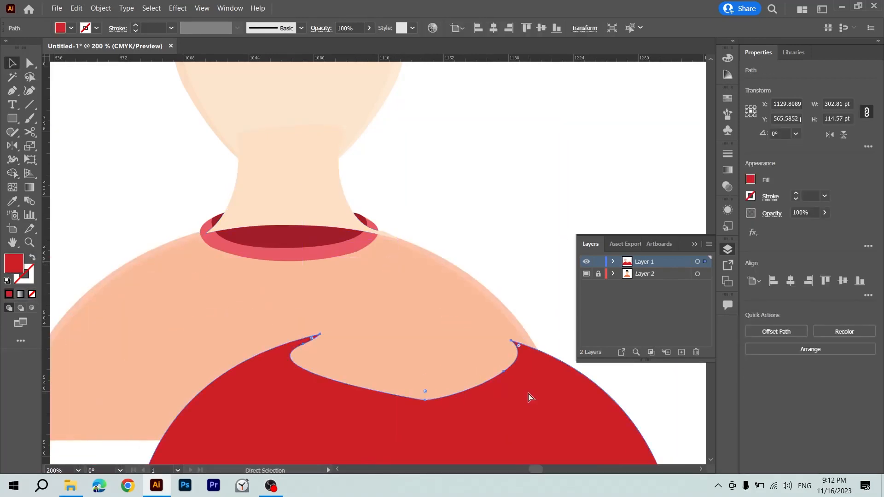
key("ctrl+z")
key("ctrl+z")
left_click(493, 221)
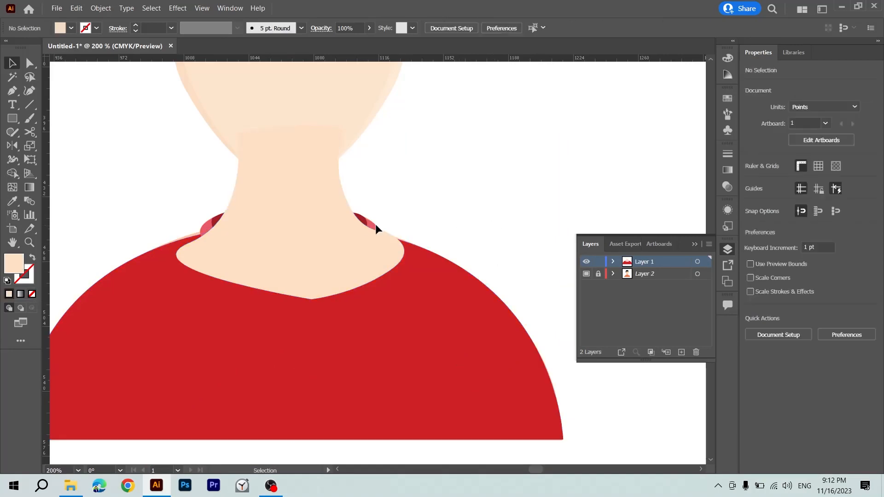
Send the neck to the back and remove its overlap with the shirt using the Shape Builder.
left_click(335, 242)
key("ctrl+shift+bracketleft")
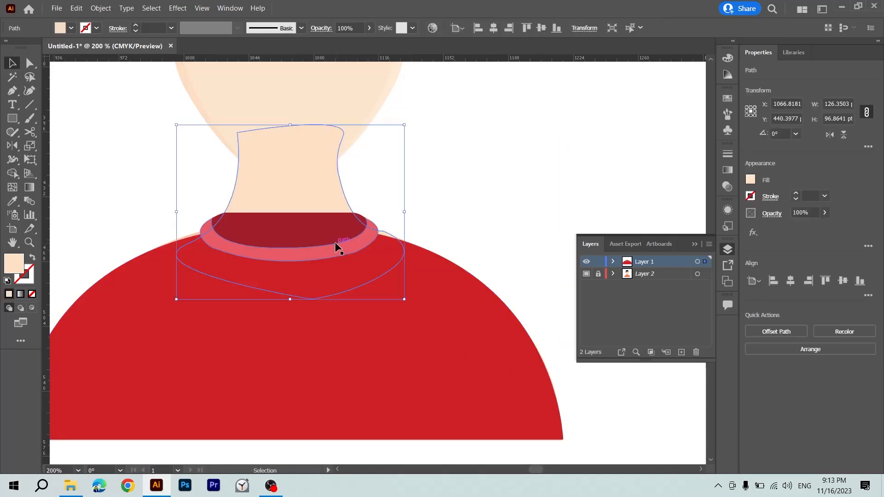
left_click(412, 326, "shift")
key("shift+m")
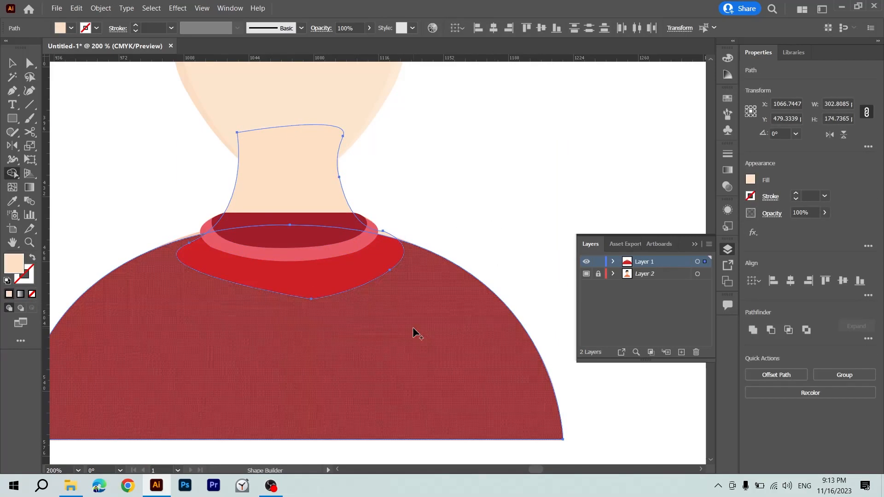
left_click(305, 283)
left_click_drag(346, 278, 402, 264)
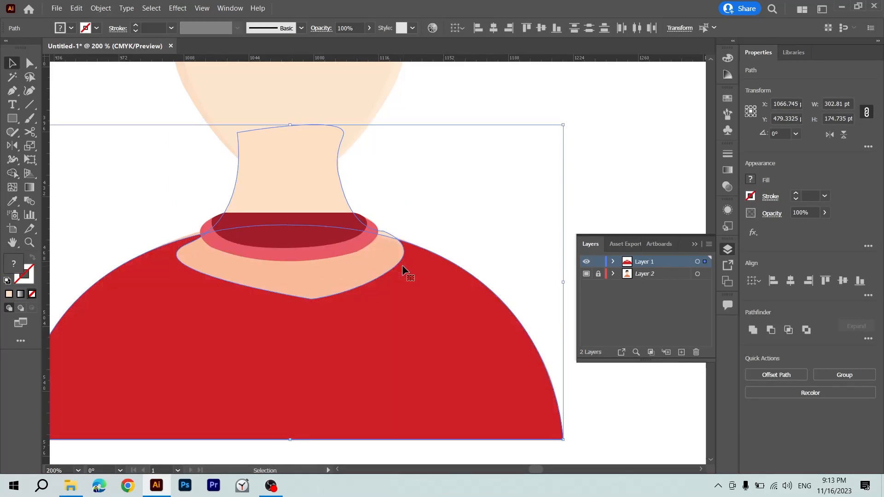
Bring the neck forward one level so it sits in front of the shirt and behind the collar.
key("v")
left_click(429, 187)
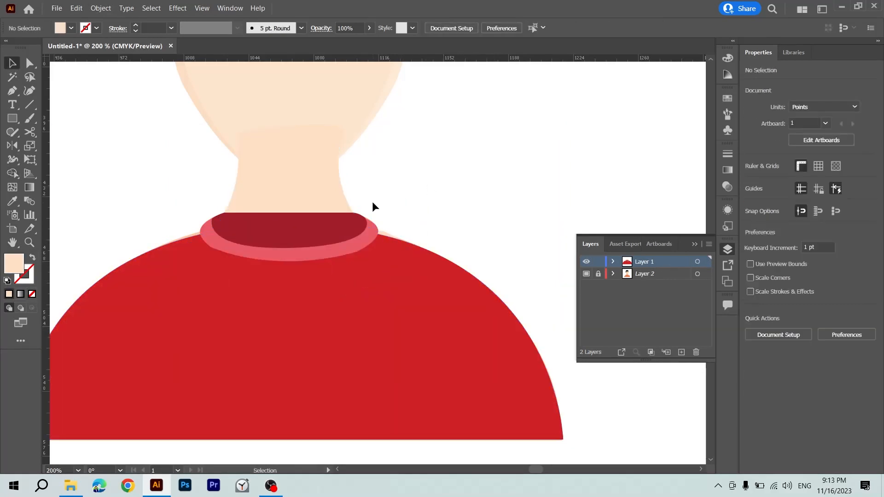
left_click(315, 195)
left_click(308, 227)
left_click(313, 189, "ctrl")
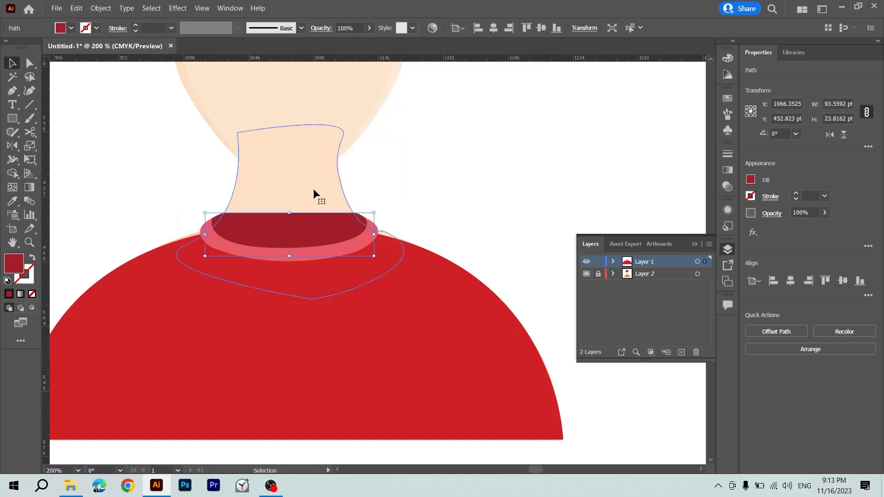
key("ctrl+bracketright")
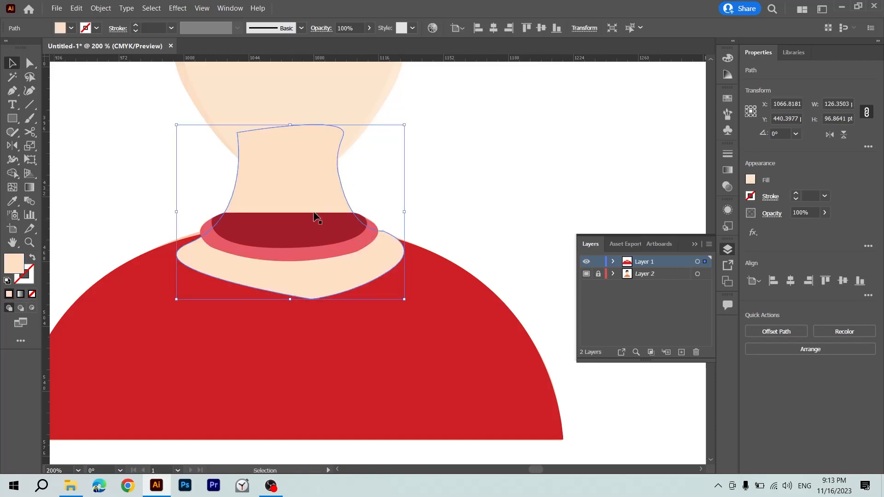
key("a")
key("v")
left_click(456, 224)
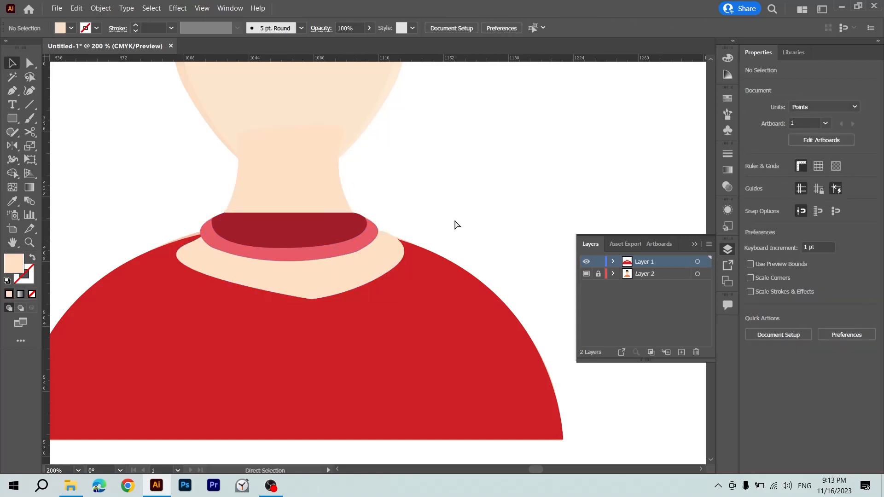
Select the shirt, collar and neck together and move them off the reference picture onto the empty canvas beside it.
key("ctrl+minus")
key("ctrl+minus")
key("ctrl+minus")
key("ctrl+minus")
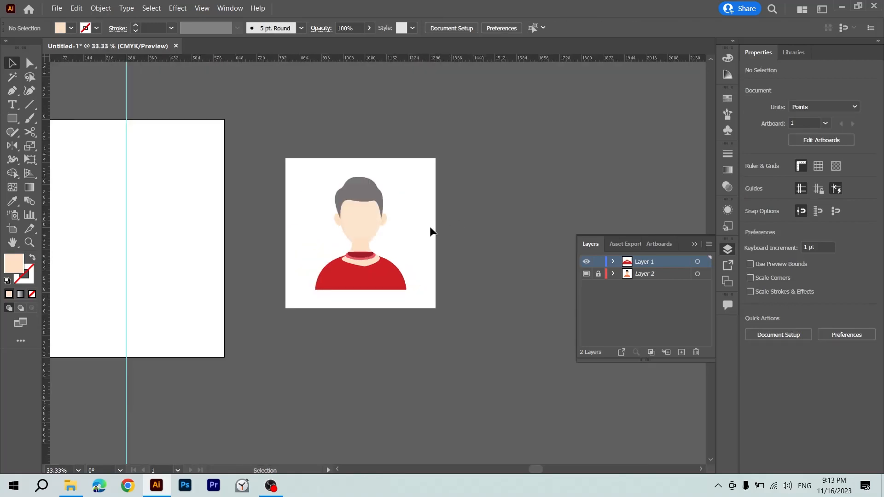
left_click_drag(430, 229, 187, 327)
left_click_drag(167, 312, 383, 324)
key("ctrl+plus")
key("ctrl+plus")
key("ctrl+plus")
key("ctrl+plus")
key("ctrl+plus")
key("v")
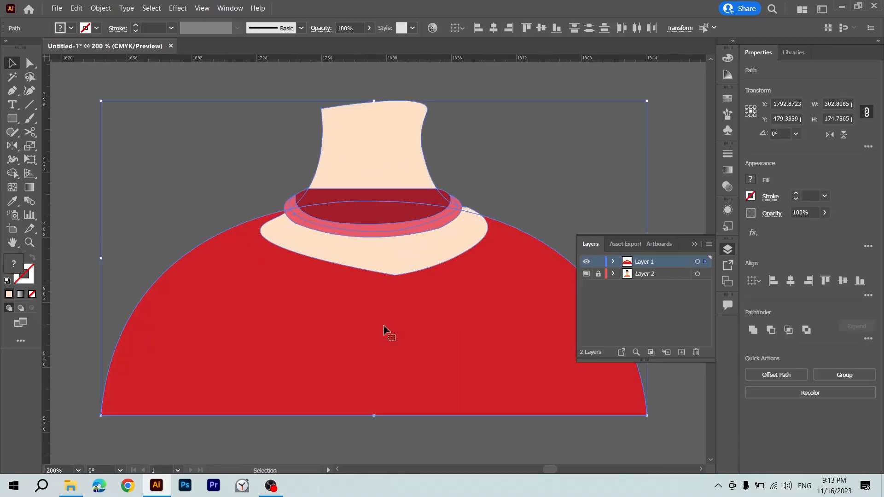
Try moving the neck down over the shirt twice, undo each move, and clear the selection.
left_click(502, 171)
left_click_drag(465, 232, 449, 291)
key("ctrl+z")
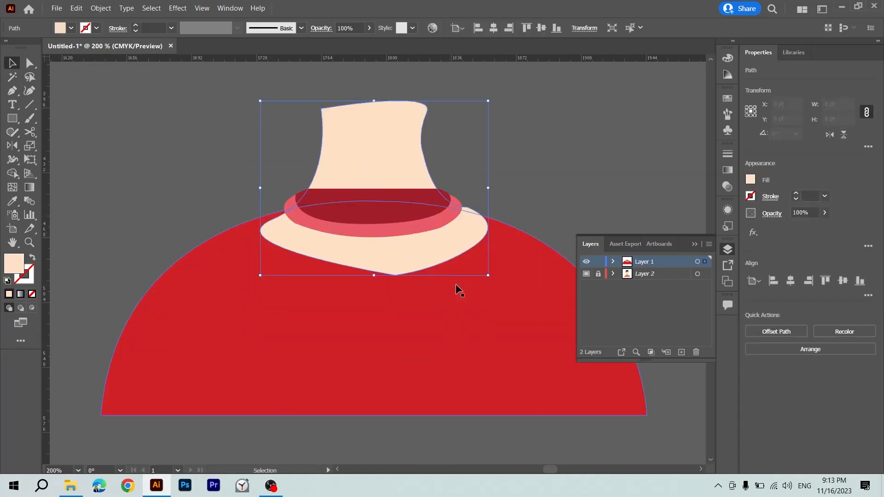
left_click_drag(430, 250, 414, 355)
key("ctrl+z")
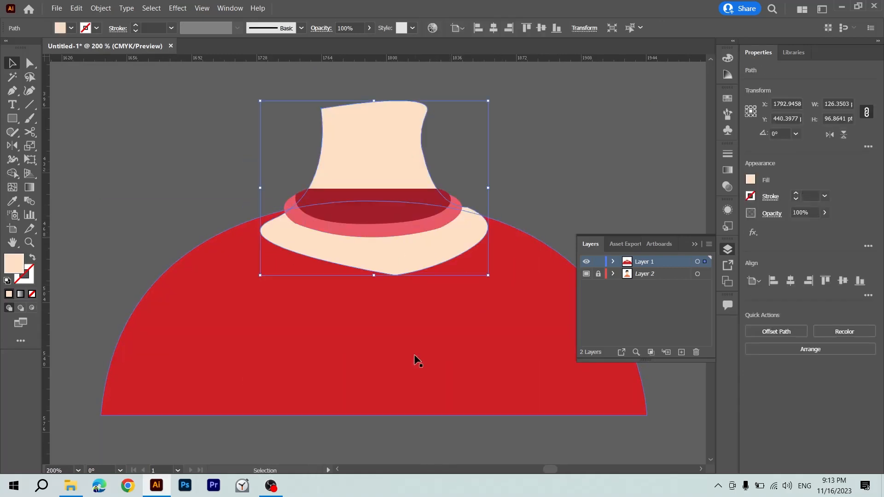
left_click(418, 308)
left_click(526, 166)
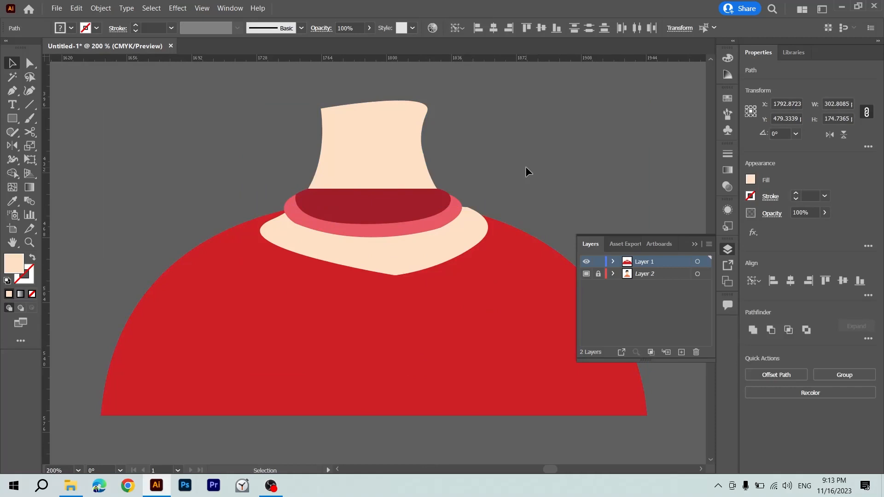
Select the neck and shirt, try trimming their overlap with the Shape Builder, and undo each attempt.
left_click(450, 261)
left_click(483, 300, "shift")
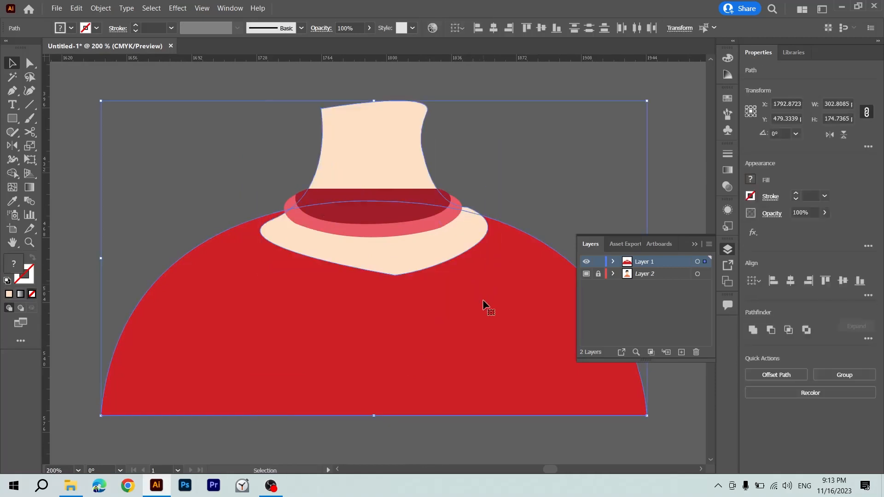
key("shift+m")
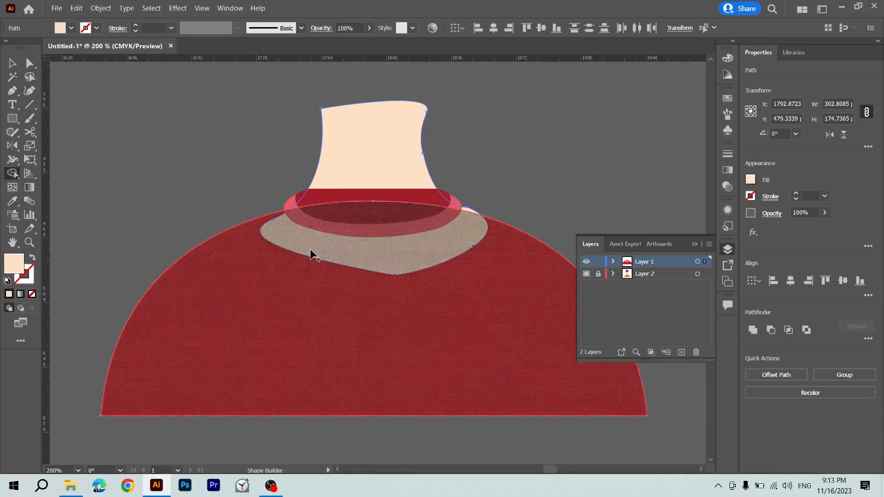
left_click_drag(310, 250, 347, 302)
key("ctrl+z")
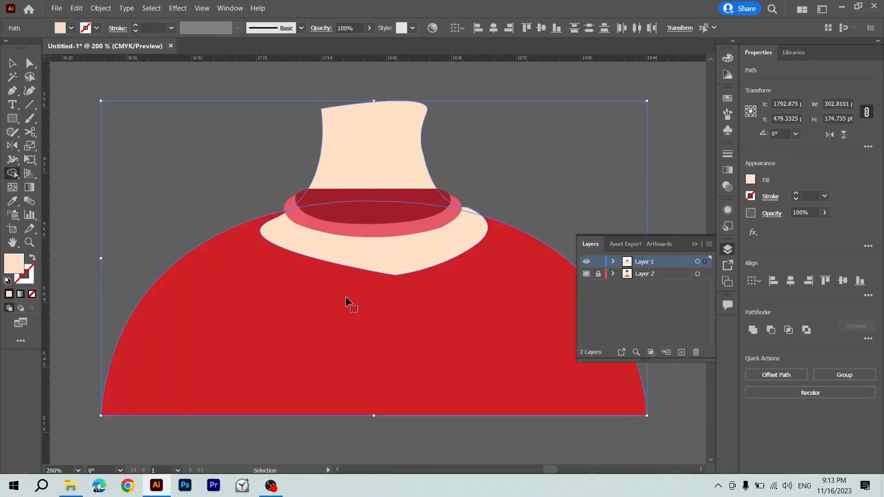
left_click(356, 239, "alt")
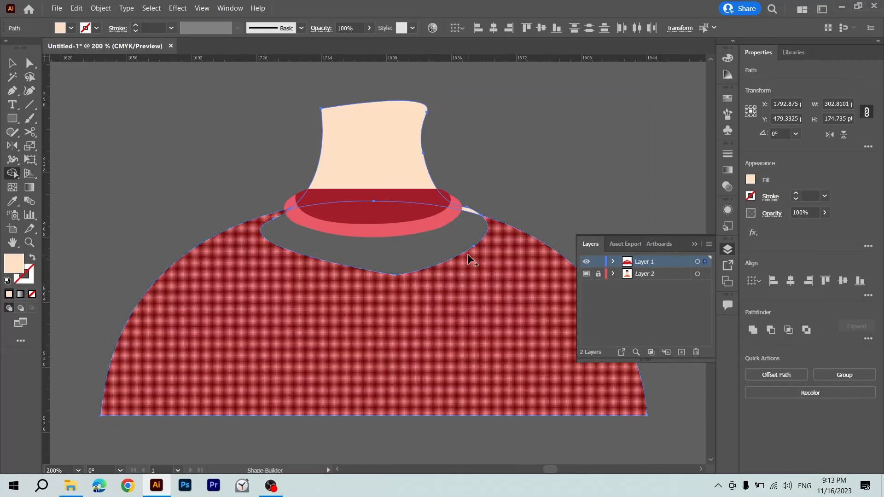
key("ctrl+z")
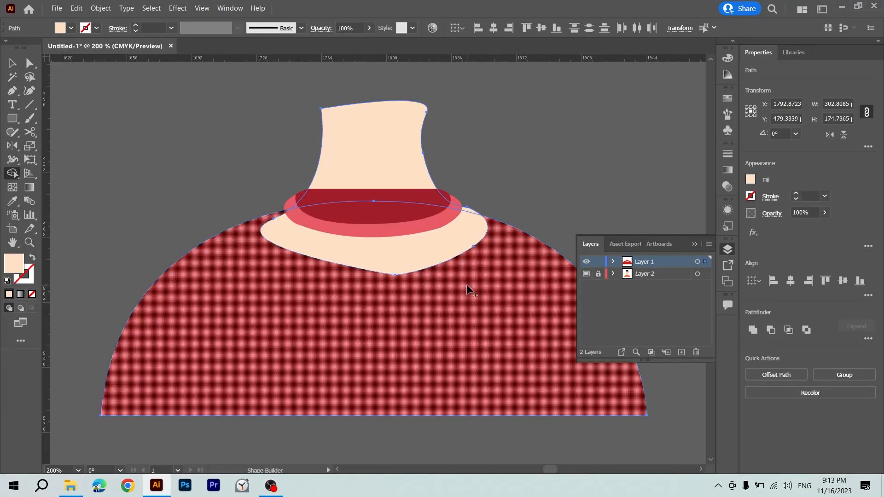
Try merging the neck overlap into the shirt with the Shape Builder and recoloring with the Eyedropper, then undo the changes.
mouse_move(454, 274)
left_mouse_down()
mouse_move(430, 283)
mouse_move(416, 269)
mouse_move(430, 249)
left_mouse_up()
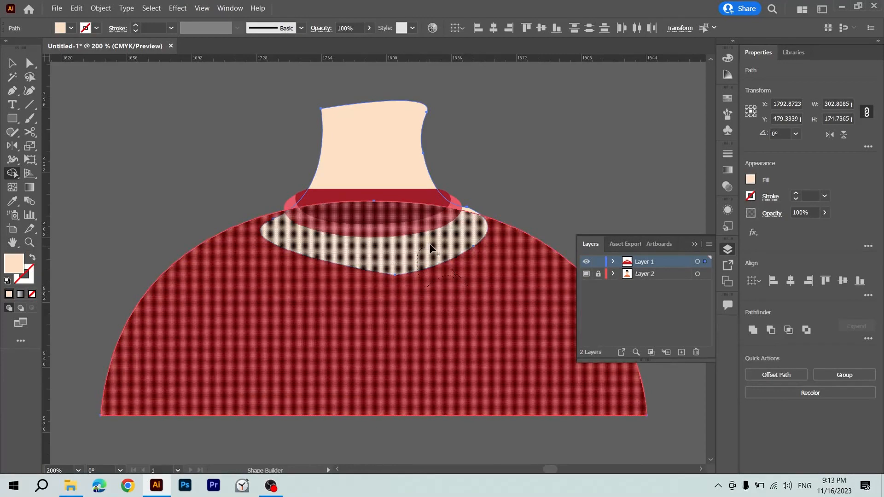
left_click_drag(408, 304, 440, 295)
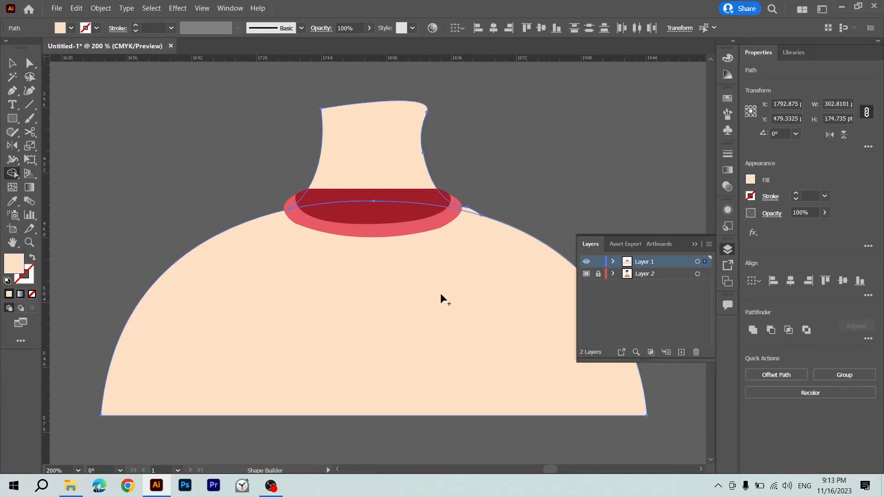
key("i")
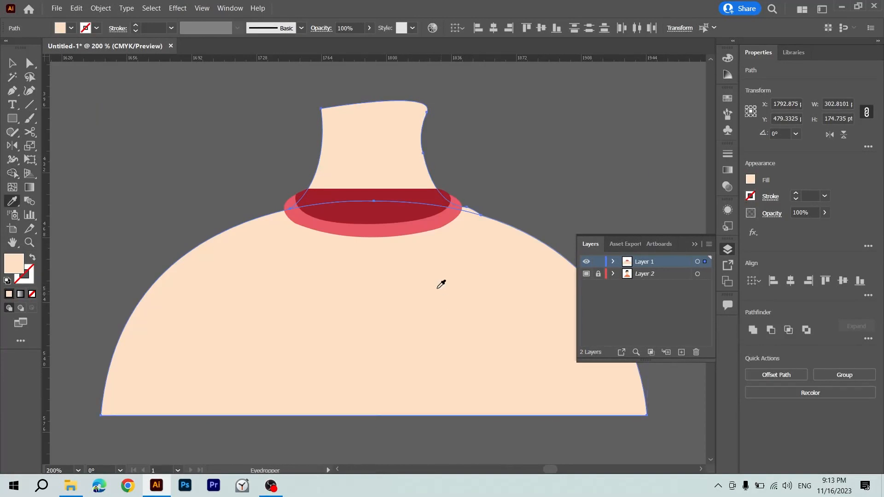
left_click(375, 211)
key("v")
key("ctrl+z")
key("ctrl+z")
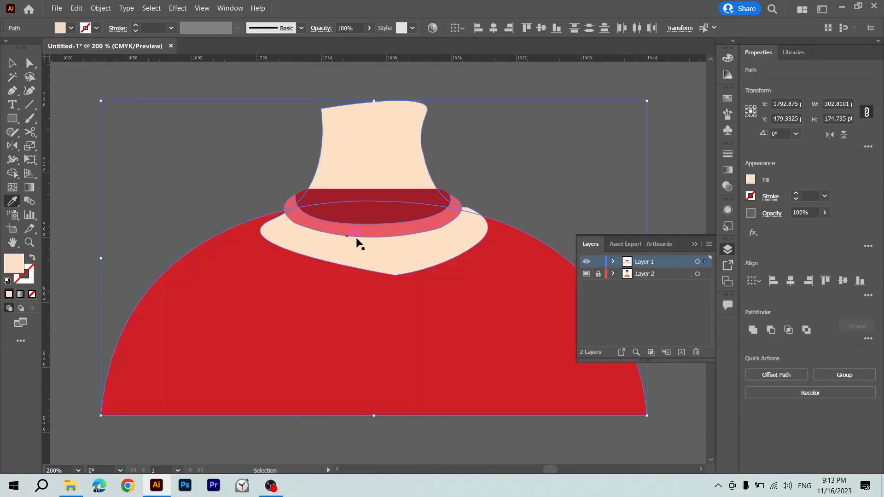
Pull the neck's bottom tip and lower-right anchor points up behind the collar band with Direct Selection.
left_click(501, 195)
mouse_move(385, 162)
left_mouse_down()
mouse_move(378, 137)
mouse_move(392, 161)
left_mouse_up()
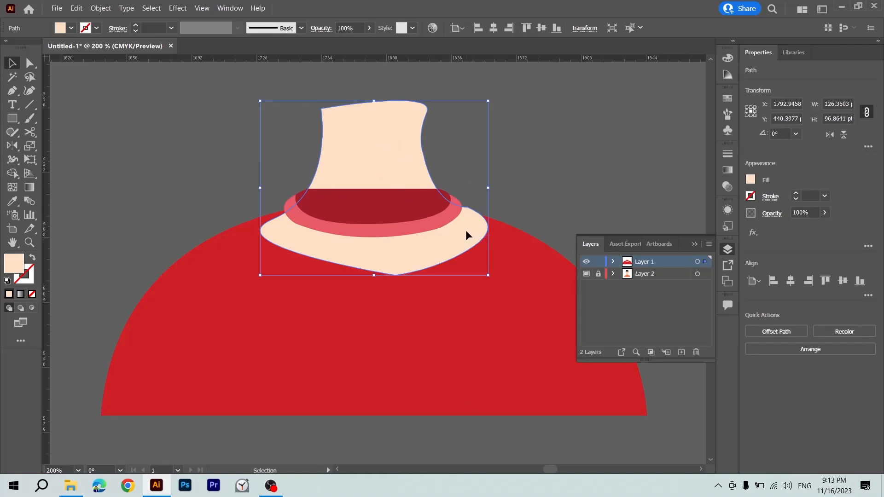
key("a")
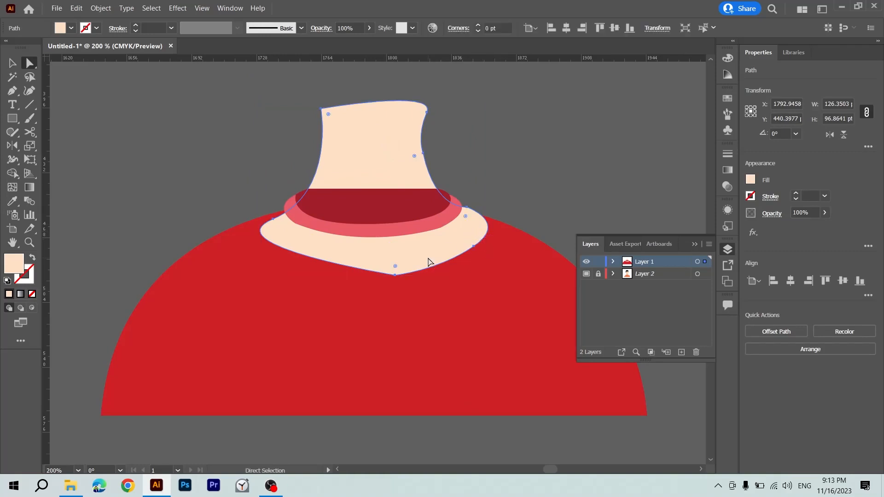
left_click_drag(395, 275, 390, 233)
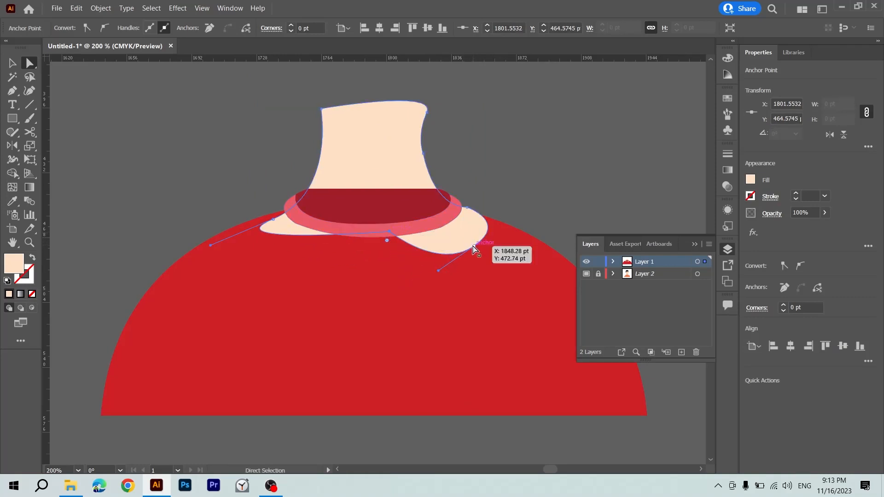
left_click_drag(473, 247, 433, 224)
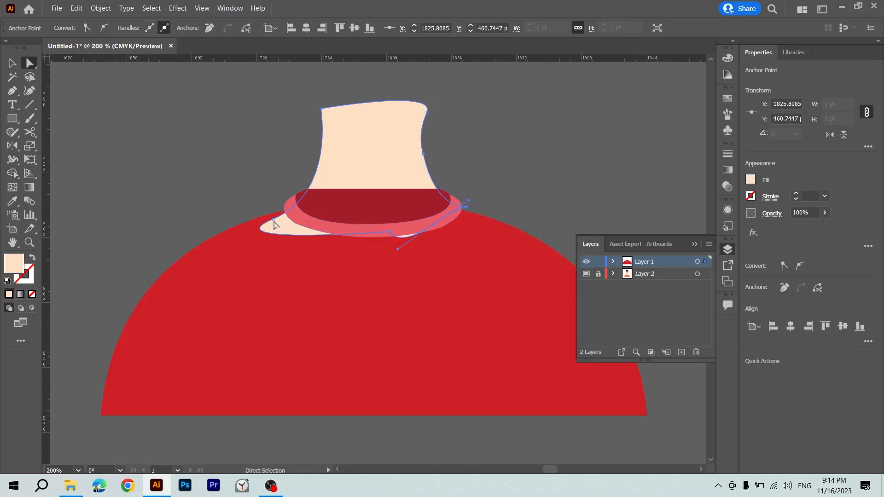
left_click_drag(273, 219, 289, 220)
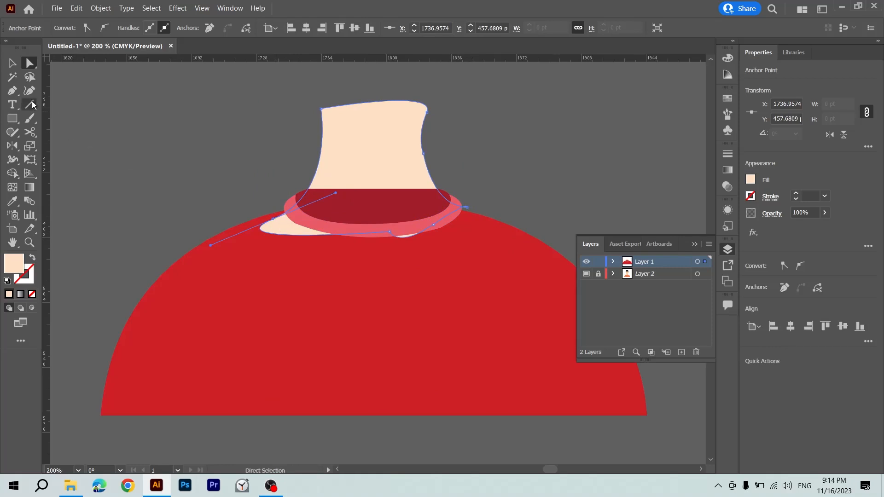
Try converting the neck's lower-left anchor into a corner with the Anchor Point tool, then restore its curve handles.
right_click(15, 94)
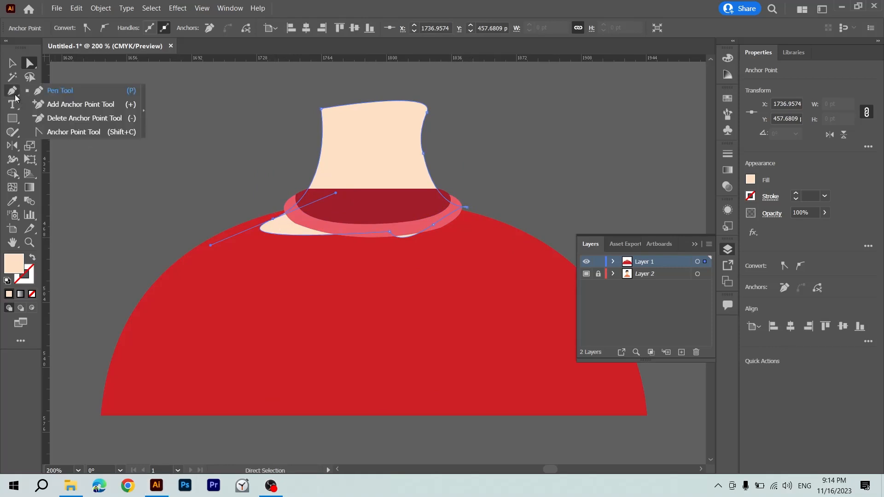
left_click(55, 133)
left_click(273, 218)
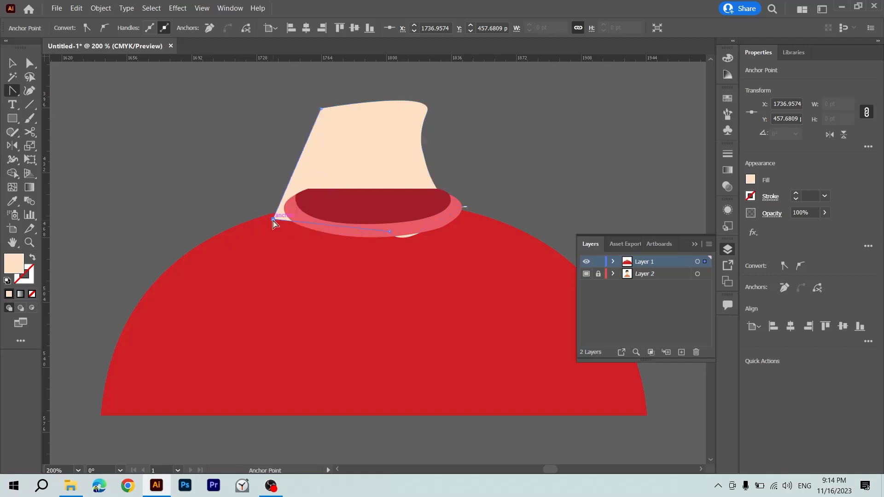
left_click_drag(273, 219, 335, 193)
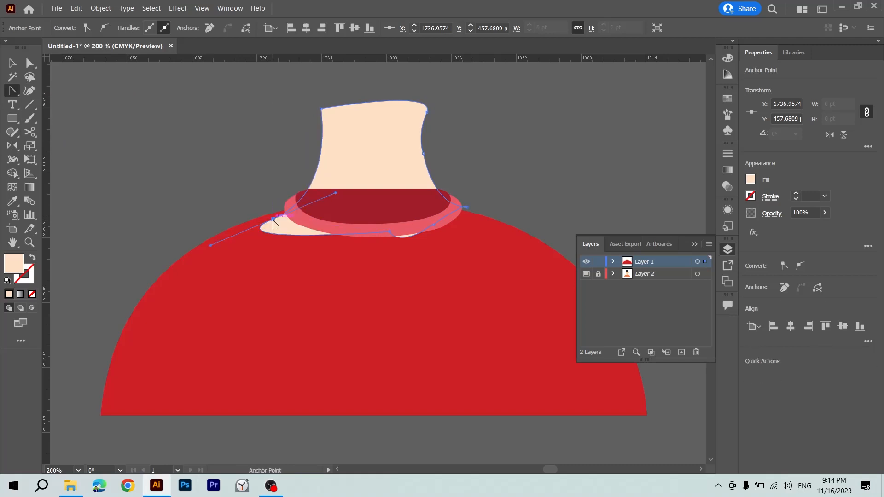
Move the neck's lower-left anchor under the collar band's edge and convert it to a corner point.
key("a")
left_click_drag(273, 220, 288, 215)
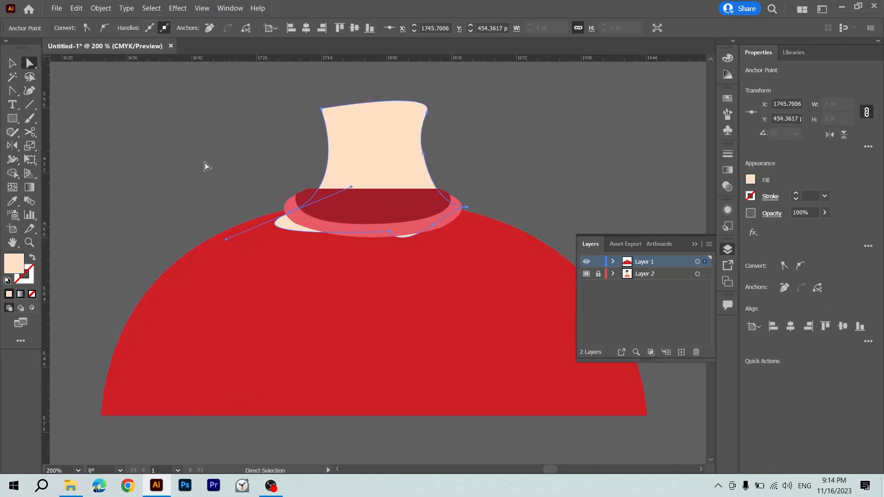
left_click(16, 94)
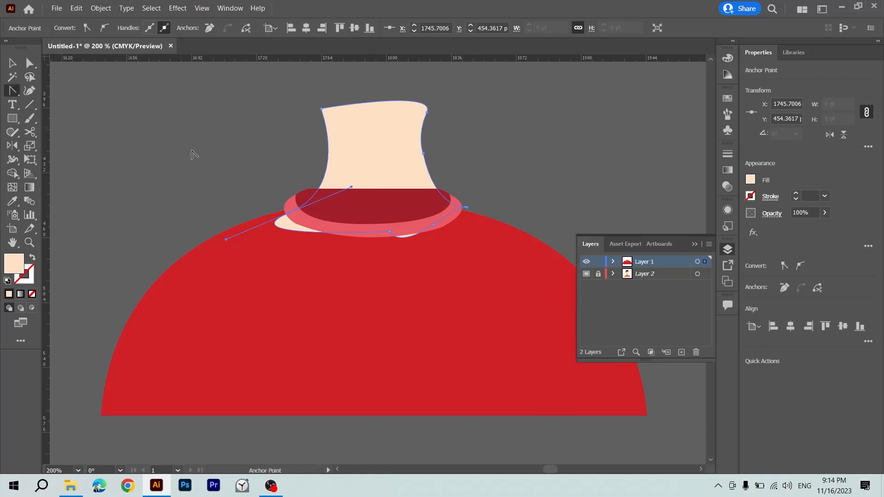
left_click(288, 214)
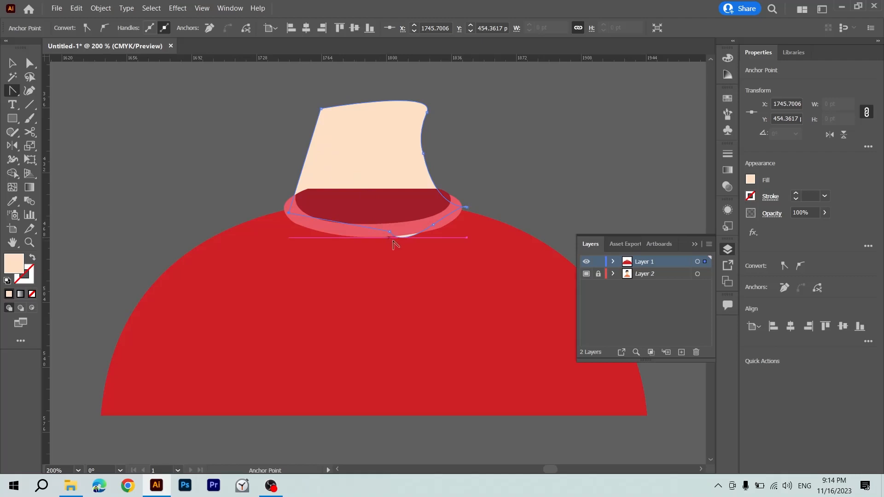
Shorten the curve handle at the neck's bottom edge and move its right-hand anchor inward to hide both behind the collar.
left_click_drag(391, 232, 423, 235)
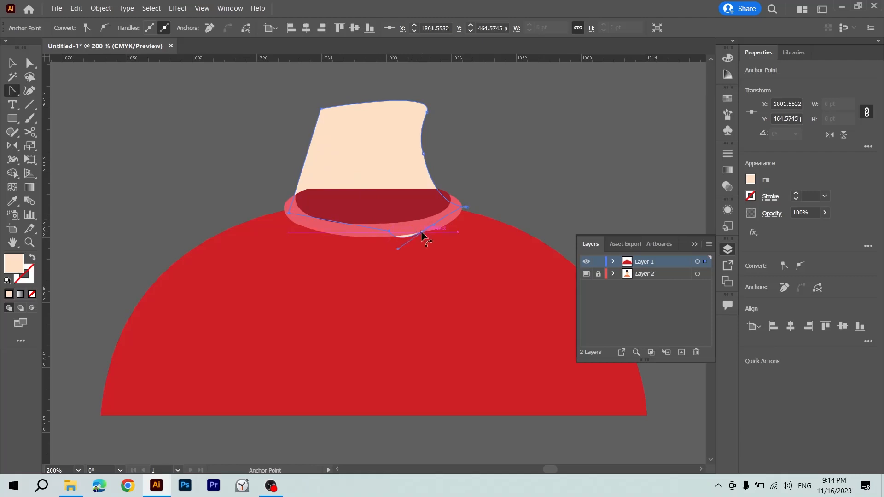
key("a")
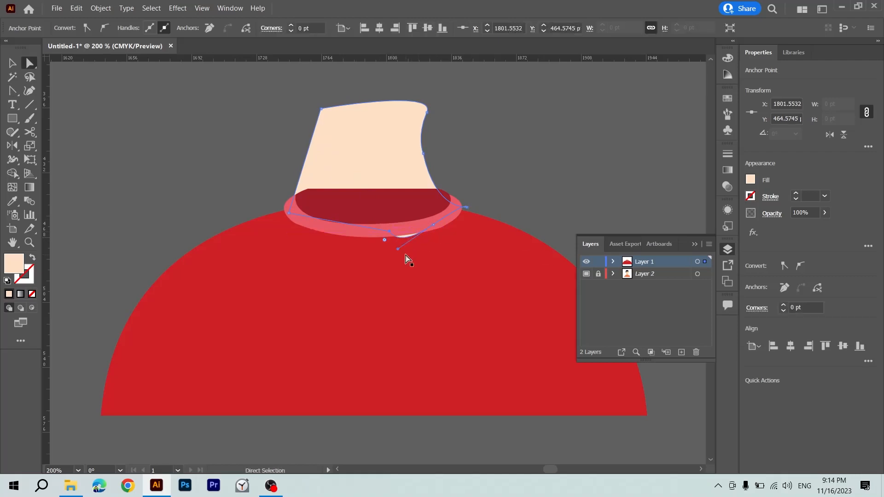
left_click_drag(398, 249, 387, 238)
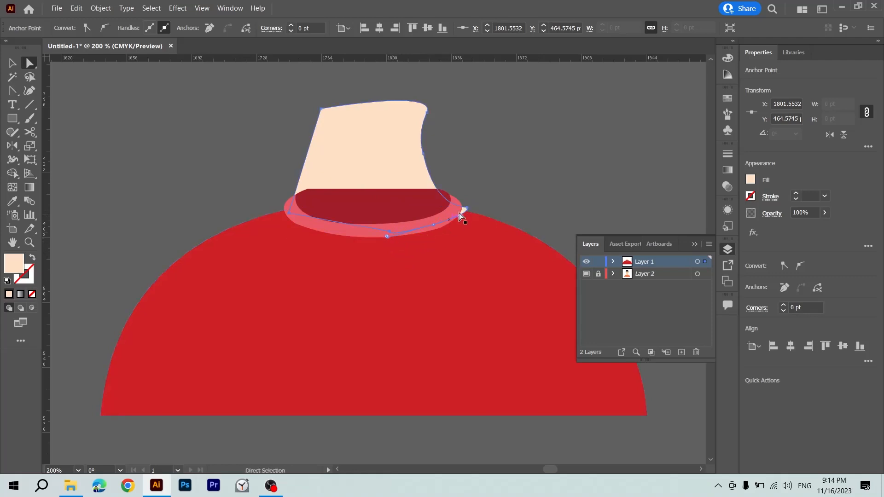
left_click_drag(466, 208, 458, 206)
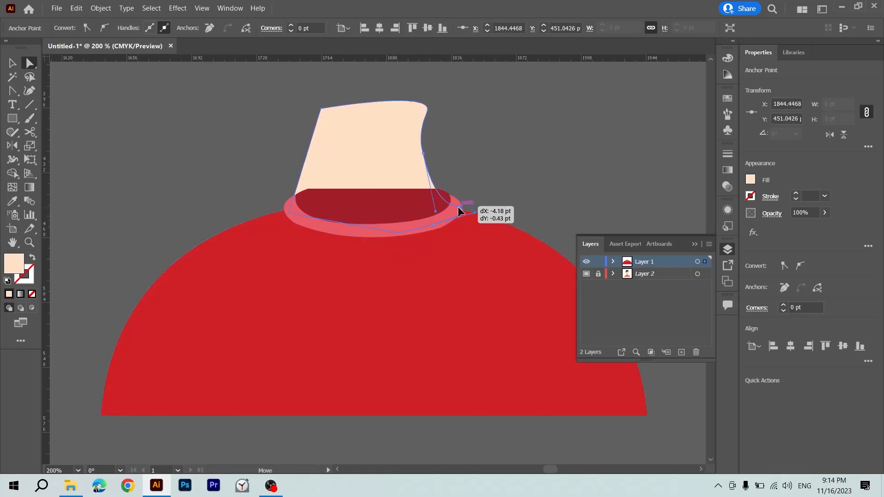
left_click(463, 188)
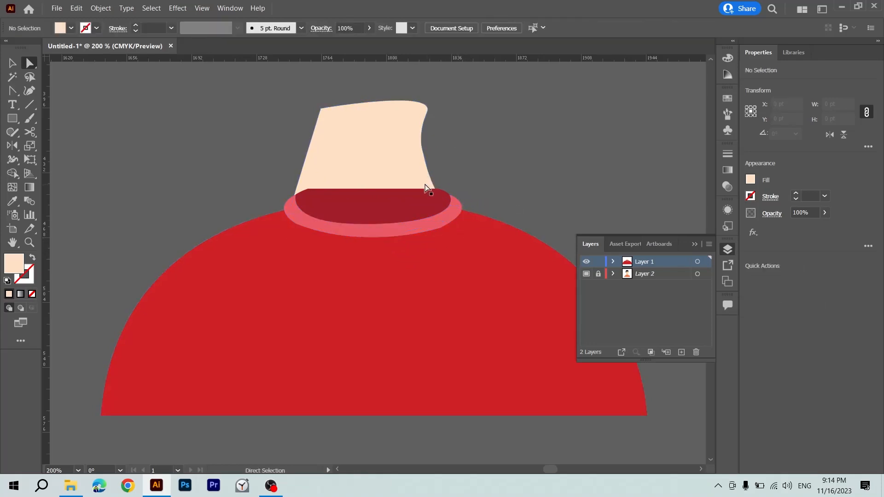
Pull curve handles out of the neck's lower-left corner point to curve the neck's left side again.
left_click(374, 167)
left_click(13, 91)
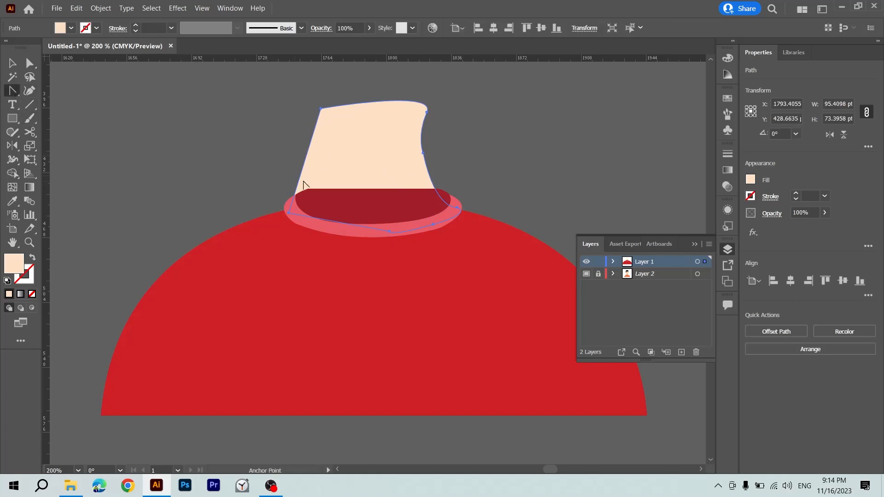
left_click_drag(288, 215, 233, 263)
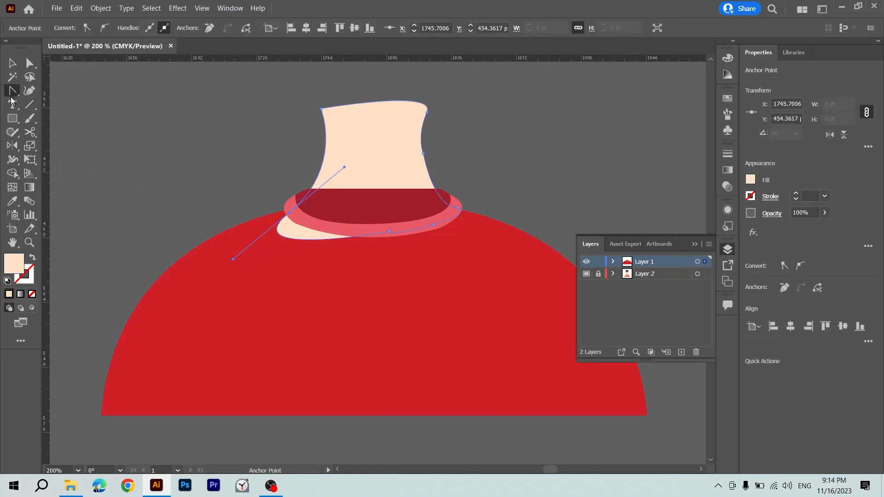
Merge the part of the neck spilling below the collar into the shirt body with the Shape Builder tool.
left_click_drag(11, 98, 69, 104)
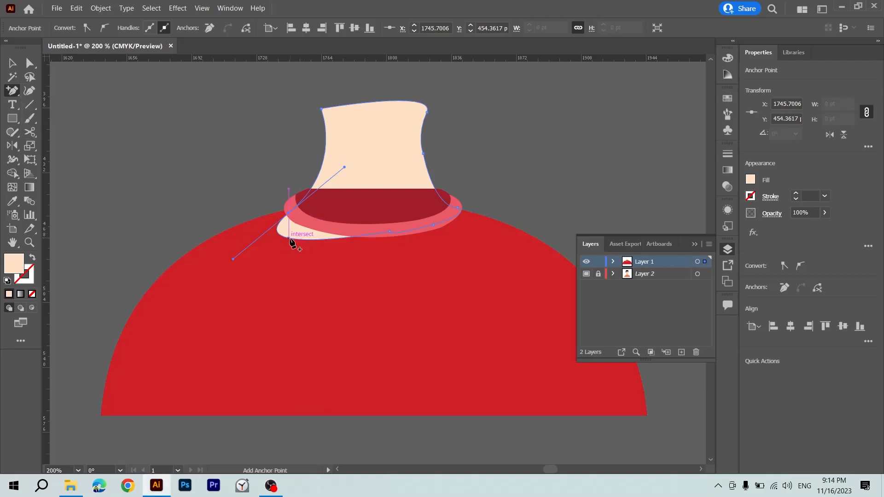
key("v")
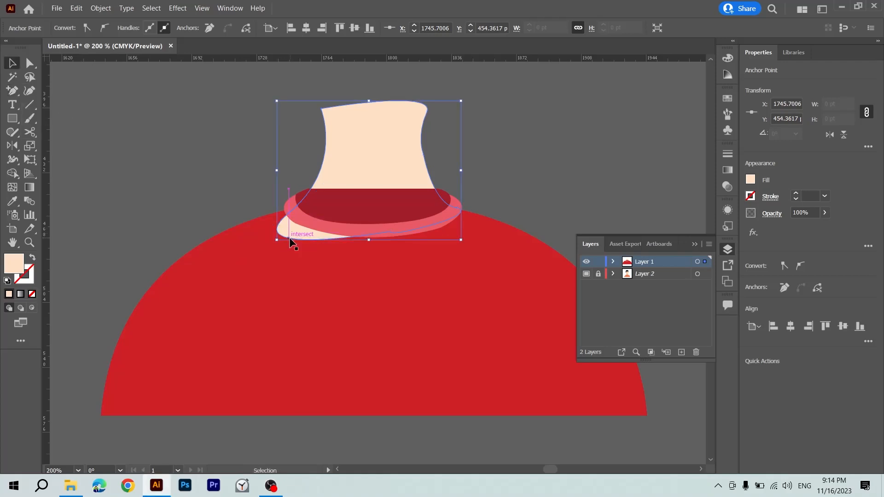
left_click(307, 299, "shift")
key("shift+m")
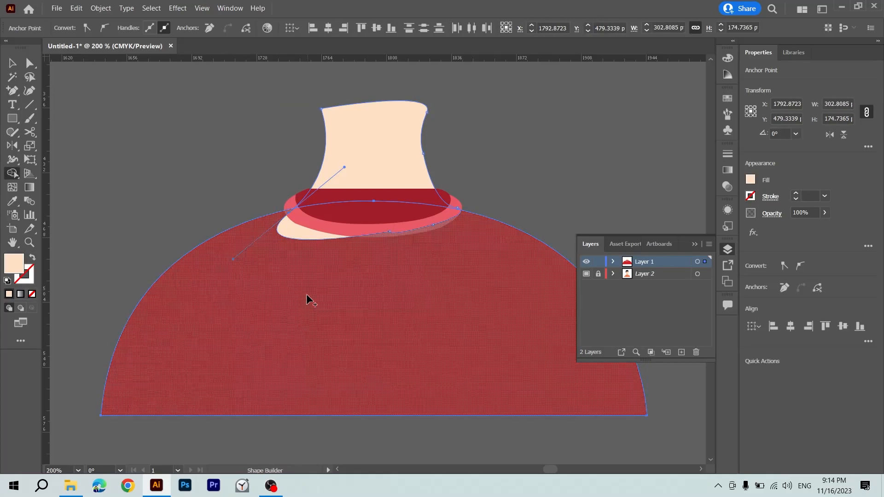
left_click_drag(306, 300, 297, 239)
key("v")
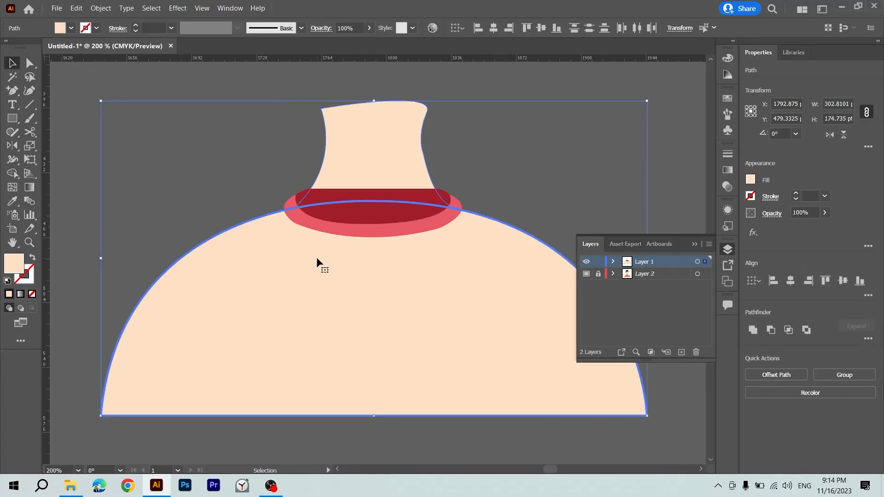
left_click(206, 165)
left_click(348, 161)
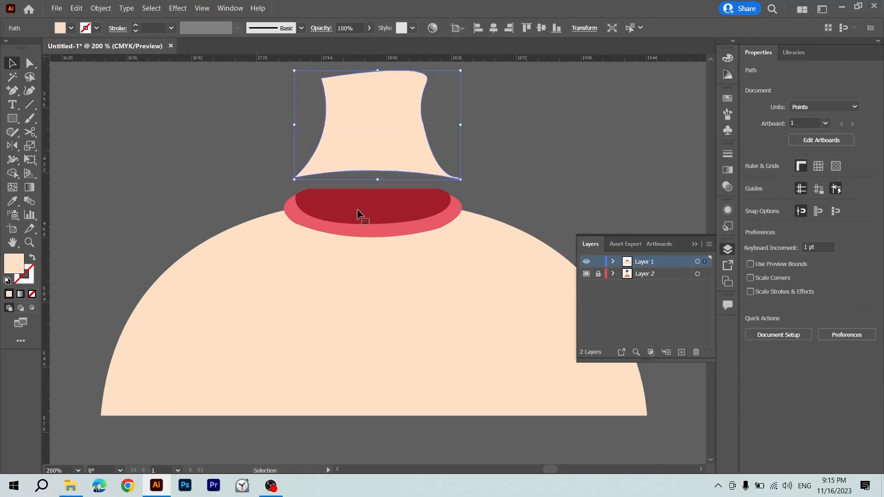
Recolor the shirt body bright red using the copied colour code.
left_click(361, 269)
key("i")
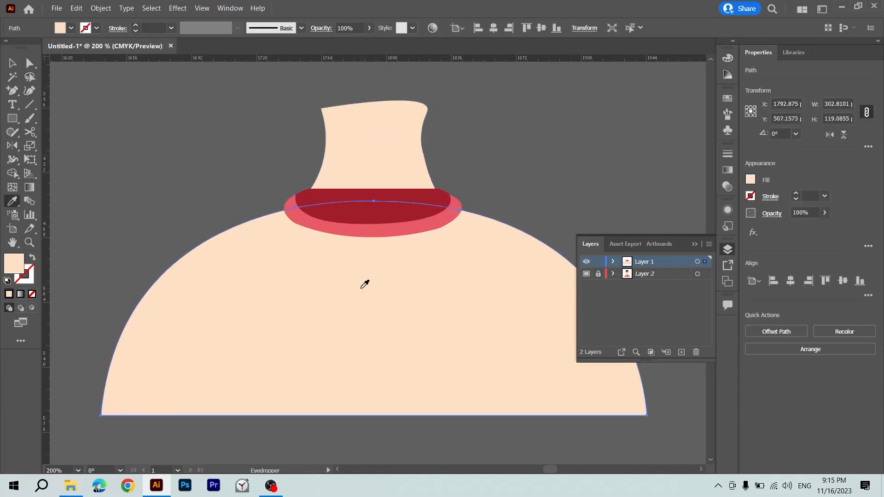
left_click(370, 214)
key("v")
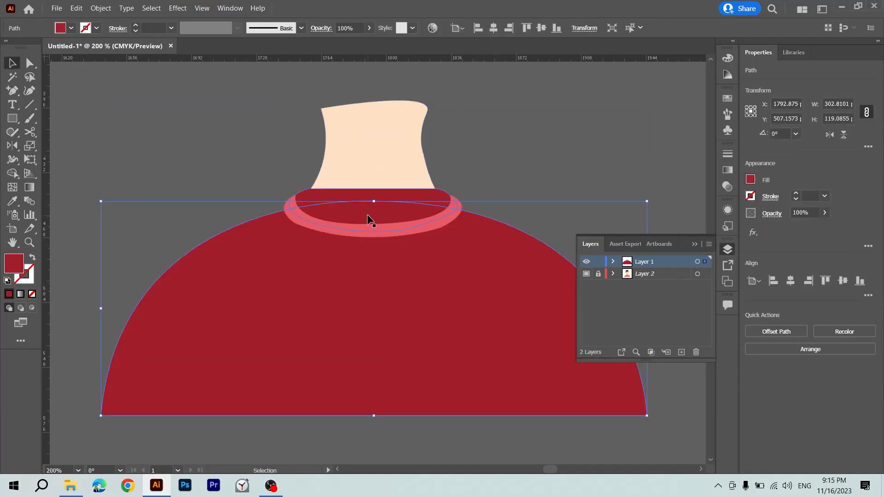
double_click(12, 262)
key("ctrl+v")
key("Return")
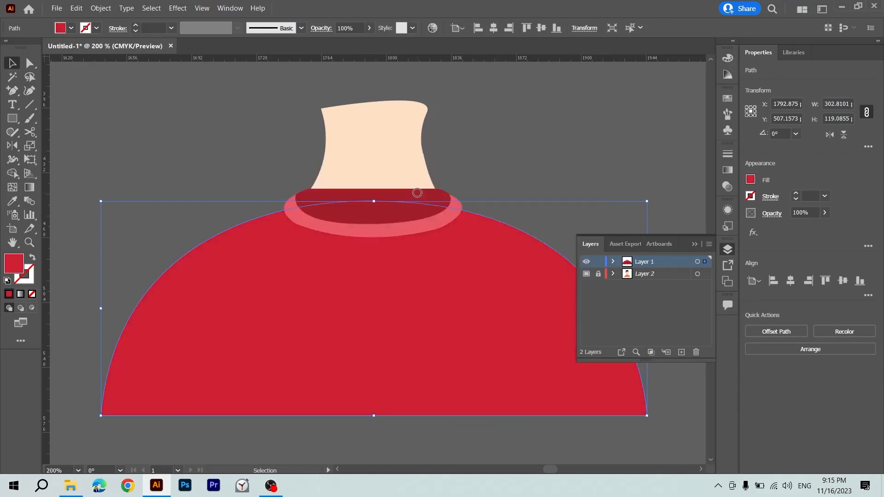
Bring the neck shape in front of the collar and shirt.
left_click(522, 166)
left_click(424, 166)
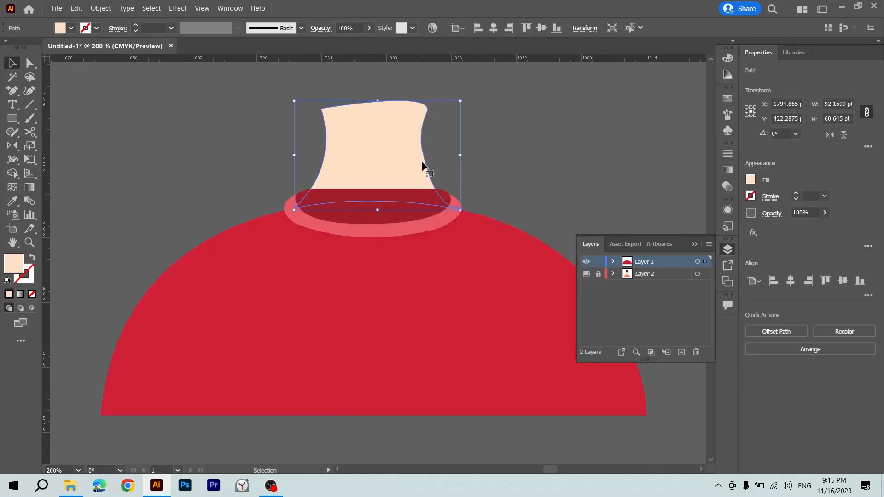
key("a")
key("ctrl+shift+bracketright")
key("v")
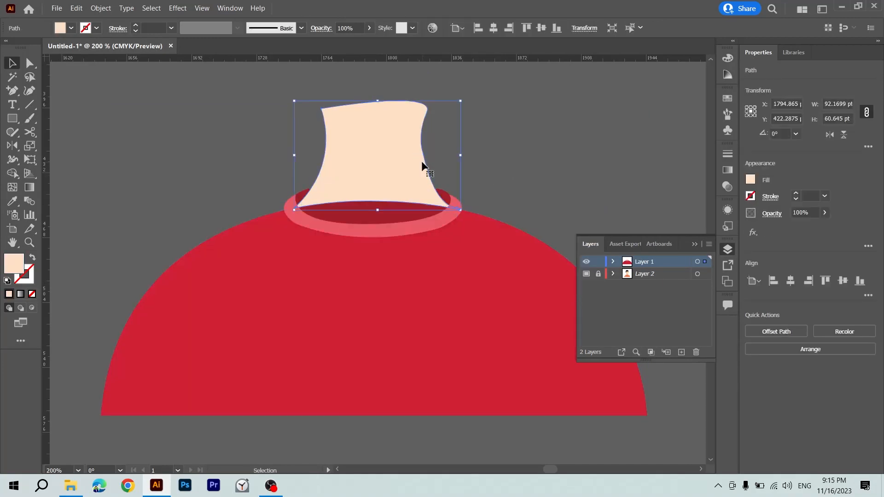
Draw a closed skin-coloured shape from the neck's middle down around the collar band's inner edge to extend the neck's base.
left_click(501, 145)
left_click(403, 197)
key("p")
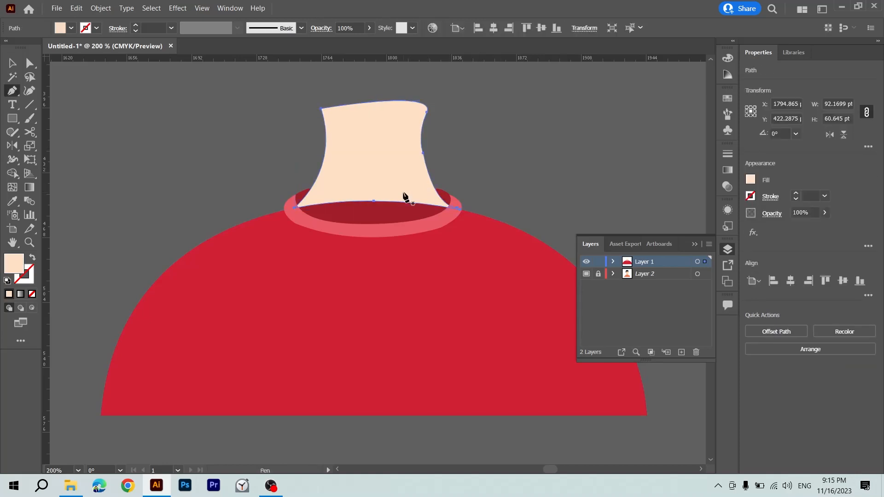
left_click(387, 175)
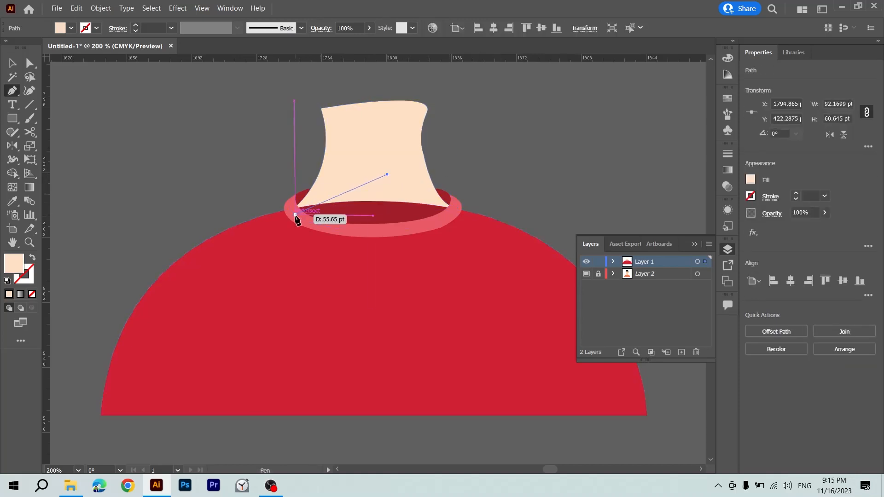
left_click_drag(307, 229, 312, 229)
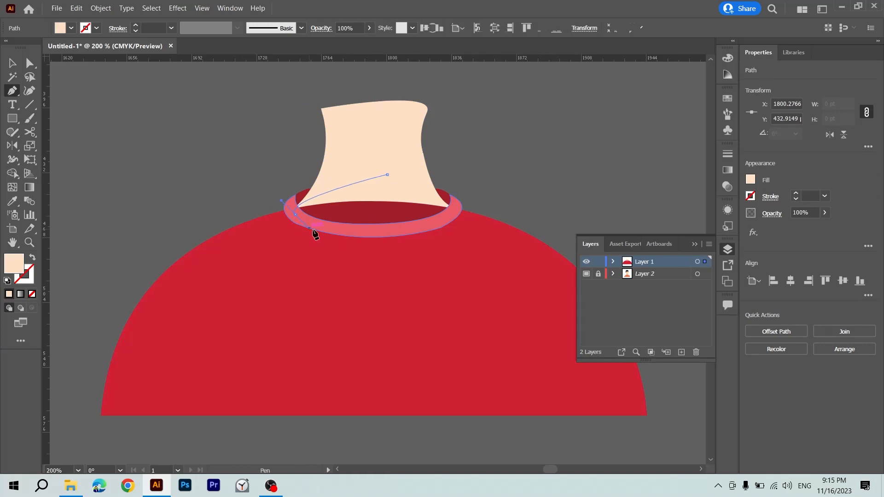
left_click_drag(420, 225, 453, 206)
left_click(437, 201)
left_click(387, 174)
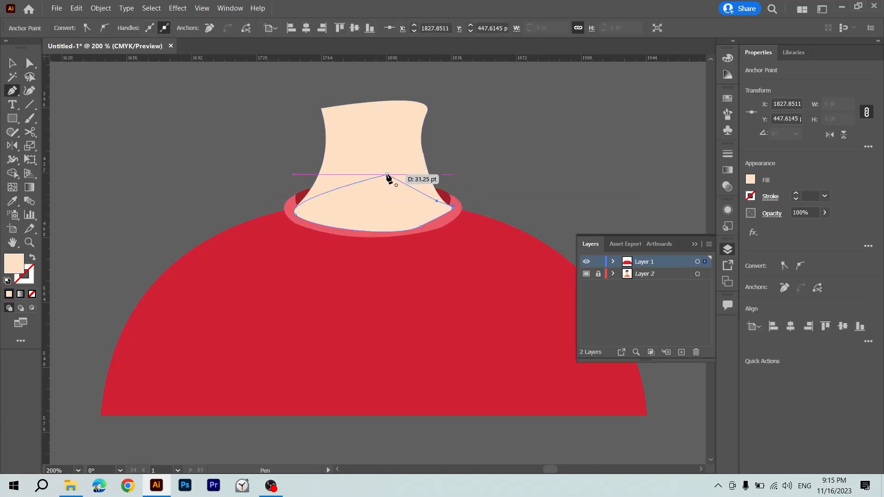
Unite the new base shape with the neck using the Shape Builder tool, keeping the neck's bottom within the collar.
key("v")
left_click(410, 154, "shift")
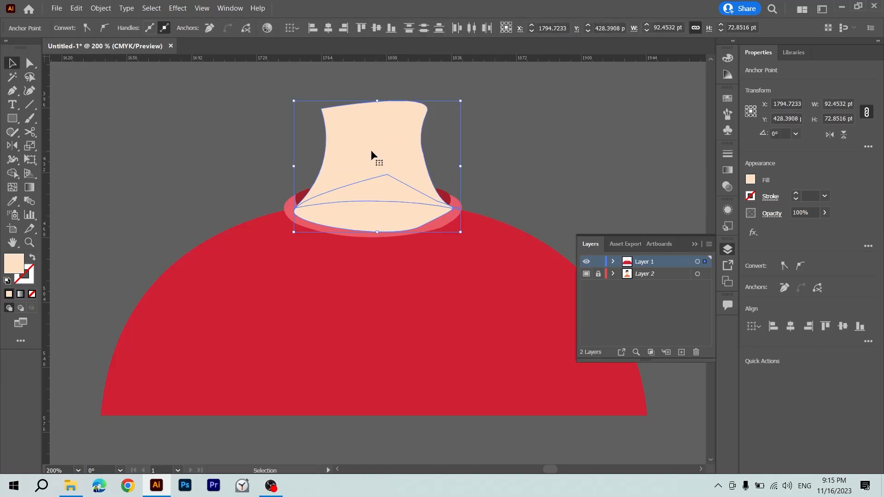
key("shift+m")
left_click_drag(369, 180, 374, 206)
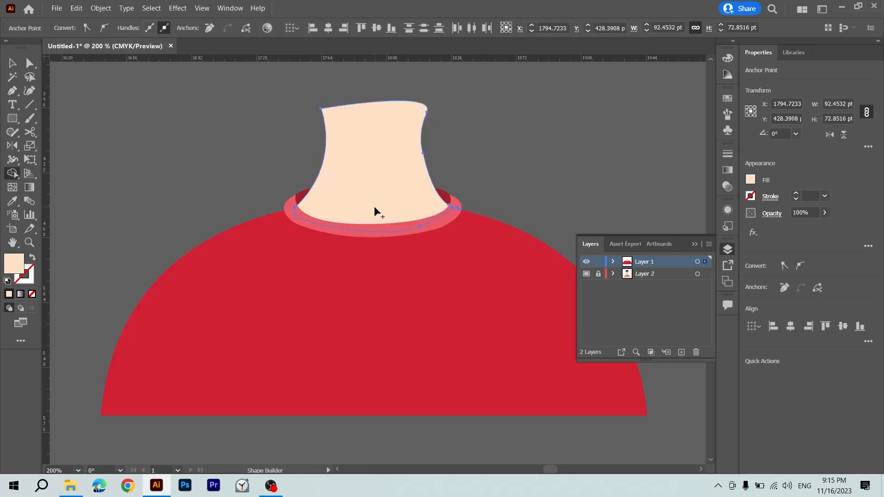
key("v")
left_click(507, 152)
Move all the shirt, collar and neck pieces together onto the matching area of the reference avatar.
key("ctrl+minus")
key("ctrl+minus")
key("ctrl+minus")
key("ctrl+minus")
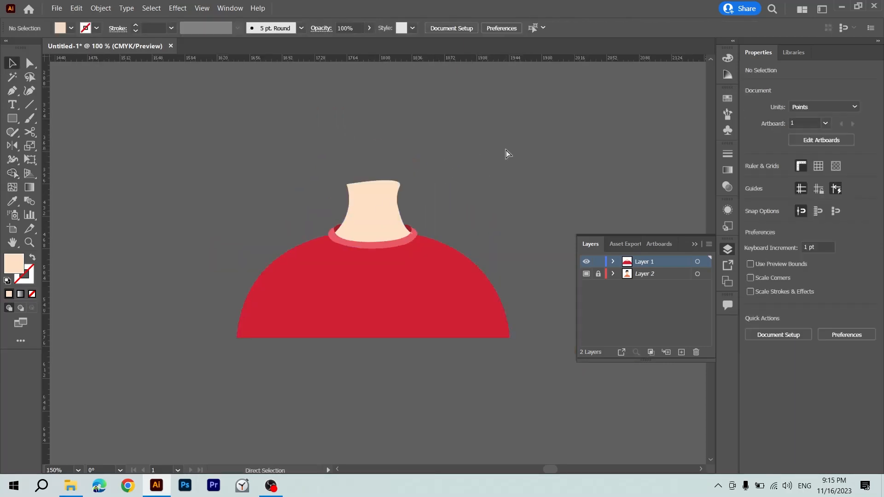
key("ctrl+minus")
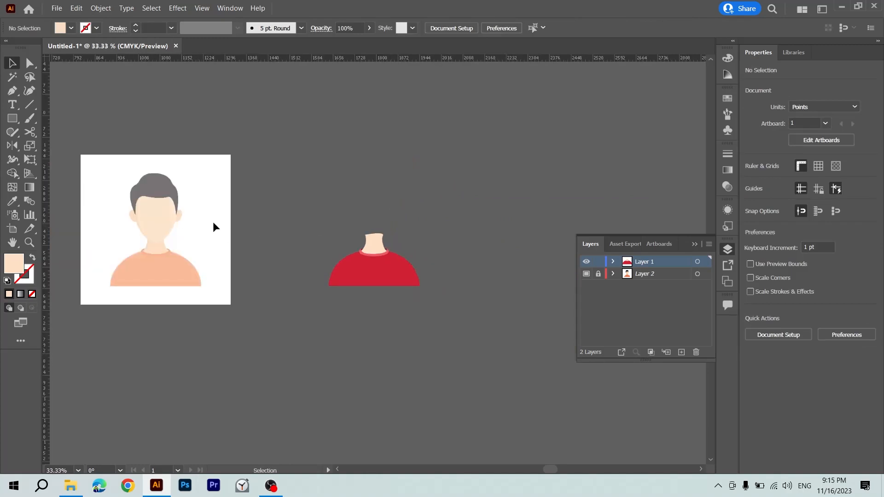
left_click_drag(349, 223, 335, 322)
left_click_drag(370, 269, 159, 263)
key("ctrl+plus")
key("ctrl+plus")
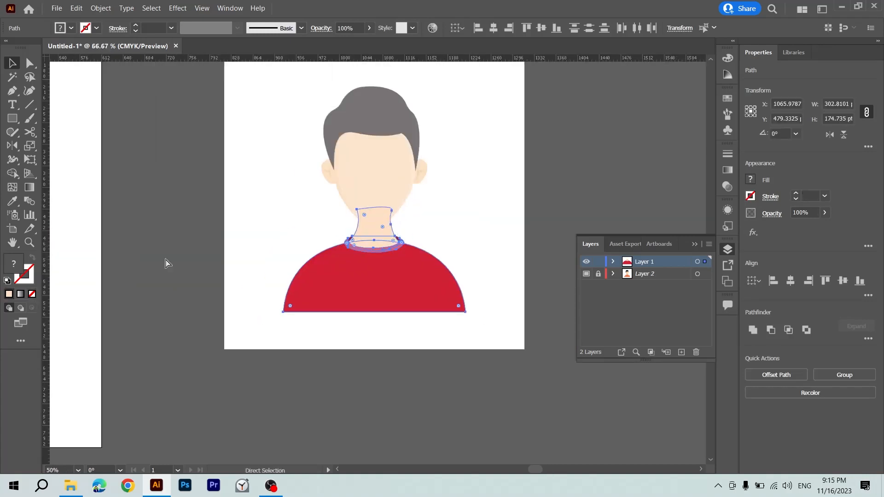
Swap the neck's fill and stroke so it shows only as a 1 pt outline over the reference.
key("ctrl+plus")
key("ctrl+plus")
key("ctrl+plus")
scroll(166, 263, "up", 5)
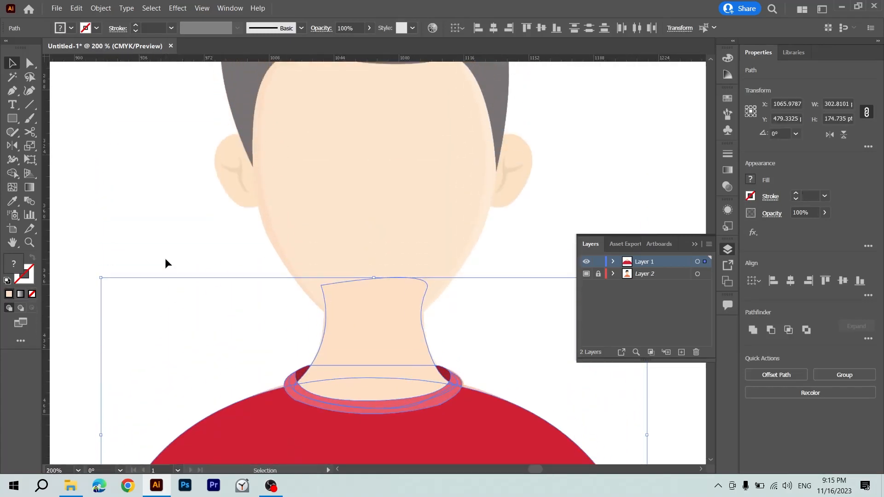
scroll(165, 259, "up", 1)
left_click(361, 174)
left_click(406, 340)
key("shift+x")
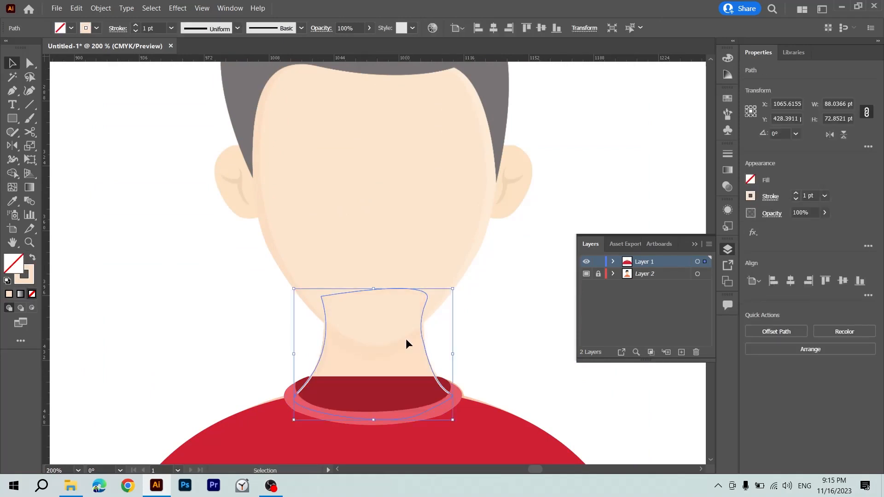
Turn Layer 2 from a dimmed, locked template into a normal editable layer with full-strength reference colours.
key("p")
scroll(407, 343, "up", 1)
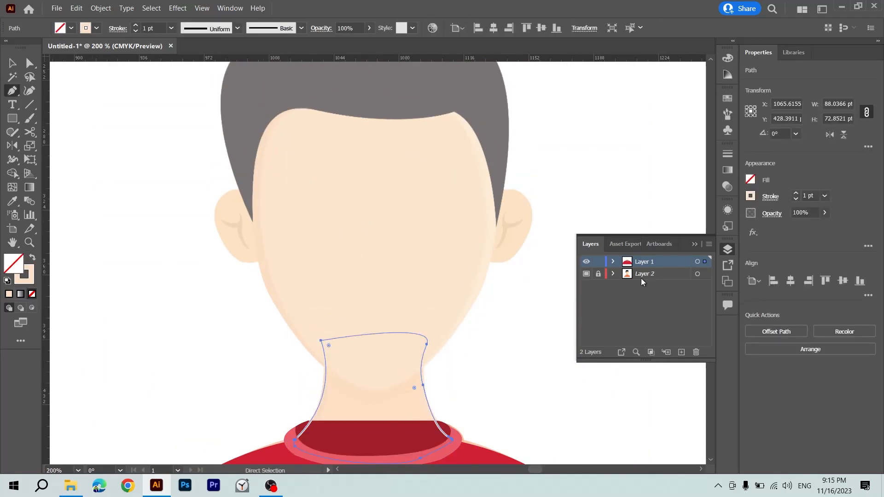
left_click(653, 274)
left_click(710, 244)
left_click(737, 404)
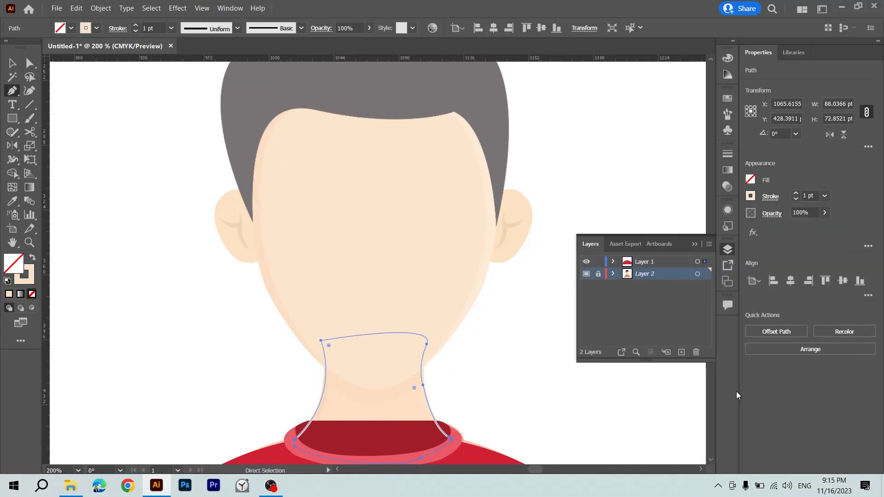
key("v")
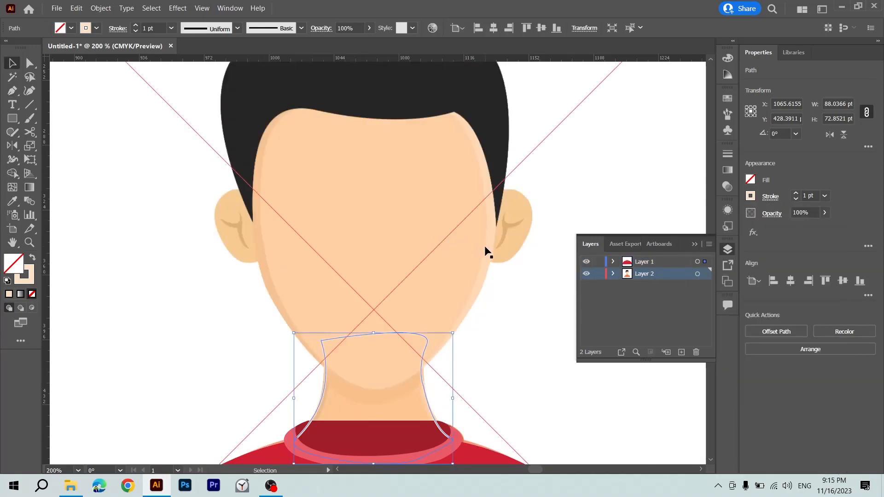
key("p")
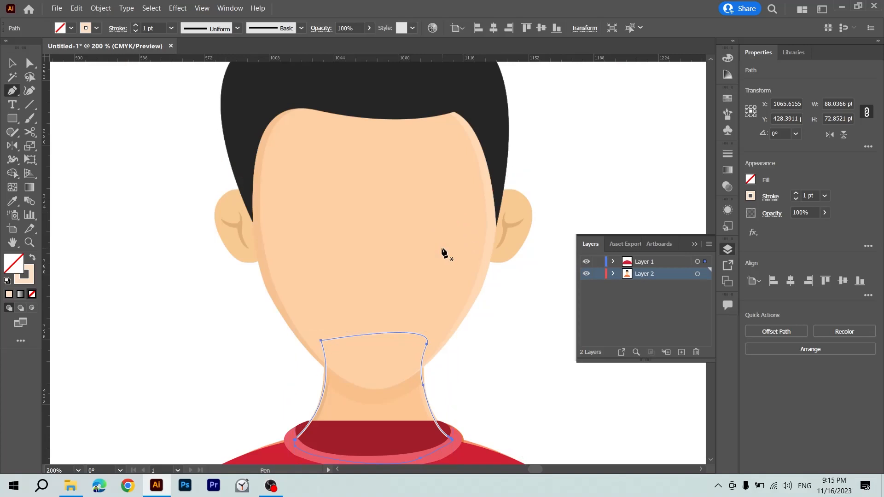
Trace the reference face with the Pen tool from the left of the chin around the jaw and up its right side.
scroll(396, 265, "down", 1)
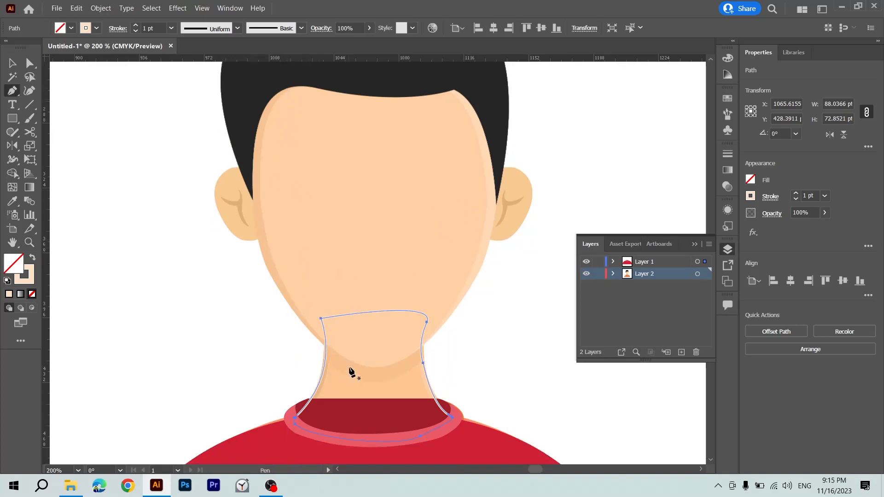
left_click(314, 337)
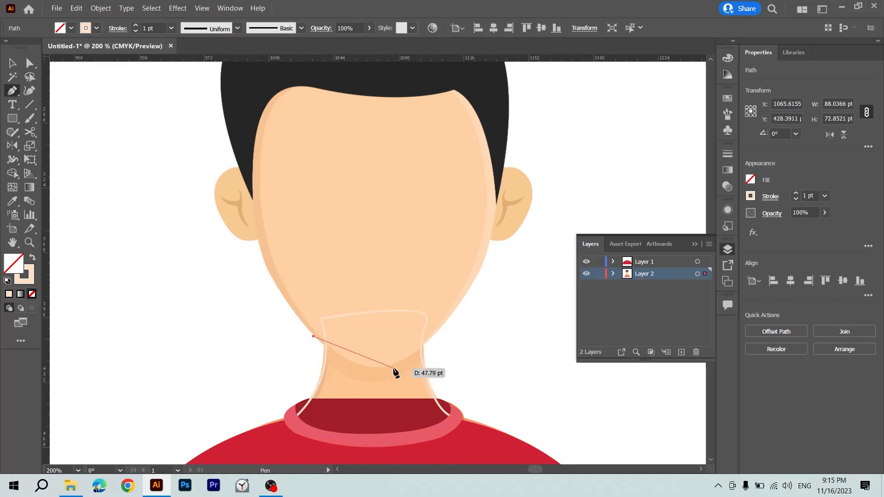
left_click_drag(383, 368, 406, 360)
left_click_drag(465, 295, 484, 262)
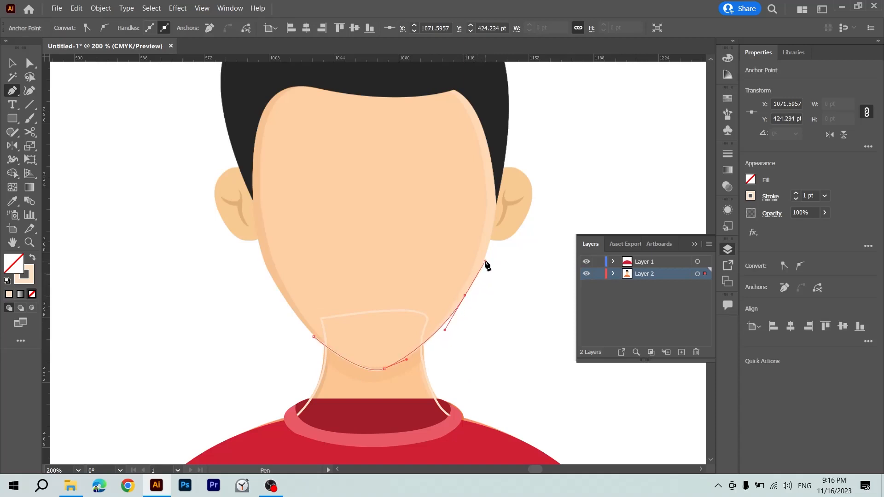
scroll(506, 207, "up", 3)
left_click_drag(507, 197, 522, 102)
Continue the face path across the hair above the forehead, down the left side, and close it with a curved jawline.
scroll(513, 147, "up", 2)
scroll(513, 193, "up", 2)
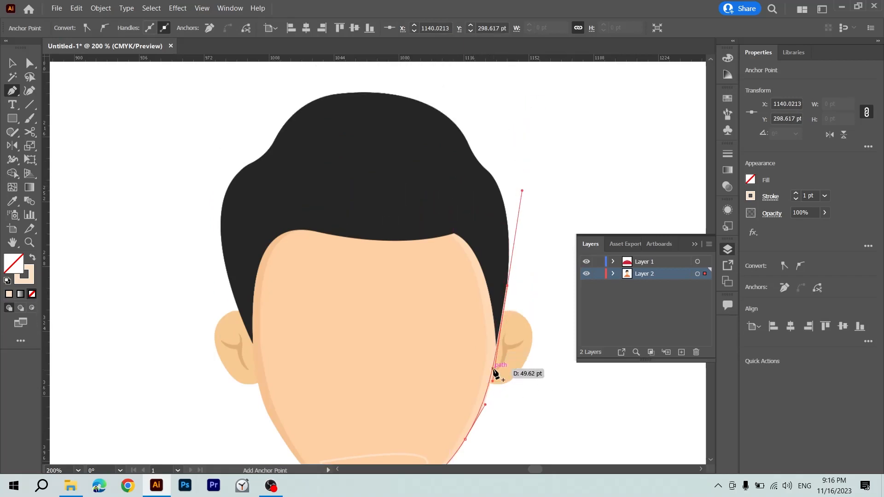
left_click(377, 201)
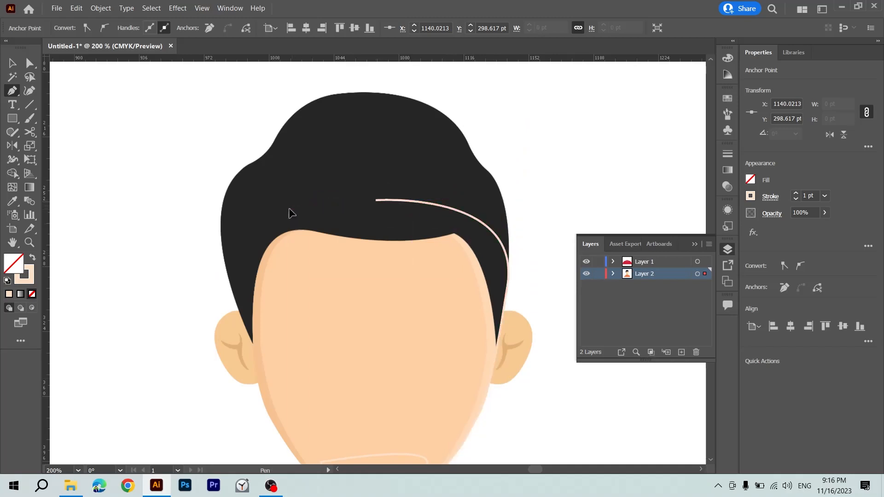
left_click(292, 210)
left_click(247, 234)
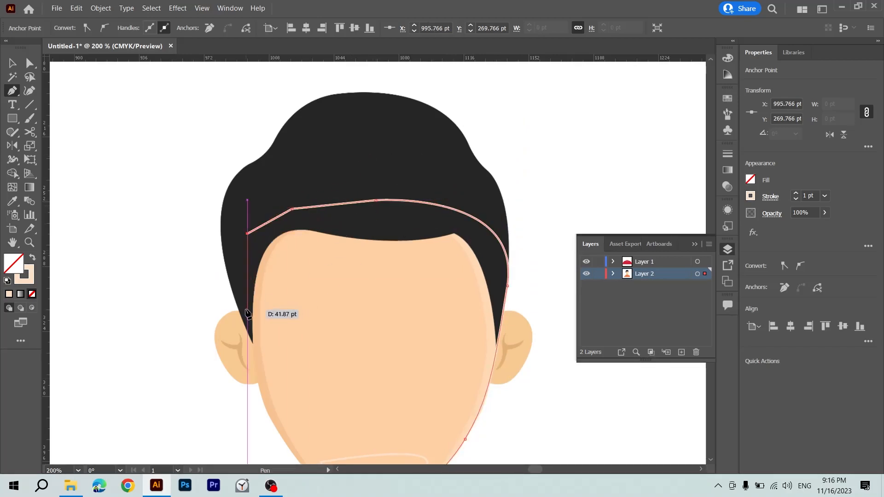
left_click(248, 308)
scroll(249, 309, "down", 3)
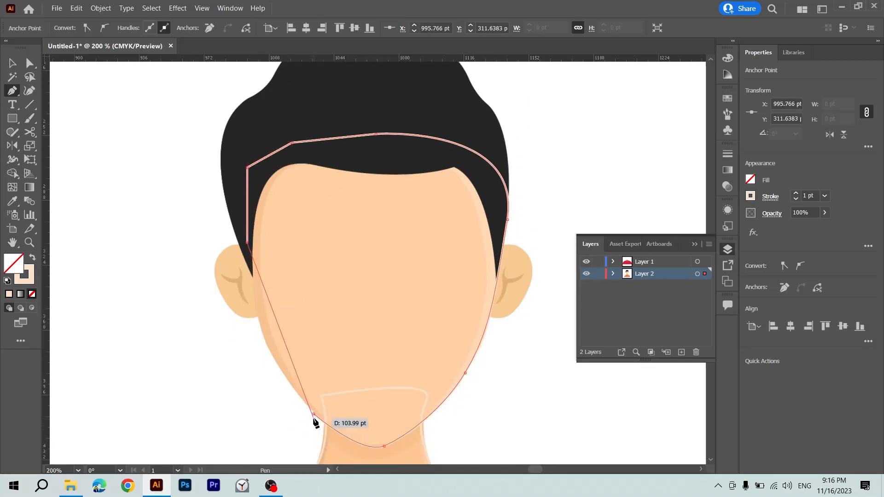
left_click_drag(314, 414, 383, 370)
scroll(357, 280, "up", 4)
Sample the reference face's skin colour for the traced face and swap it to the stroke, leaving the shape unfilled.
key("v")
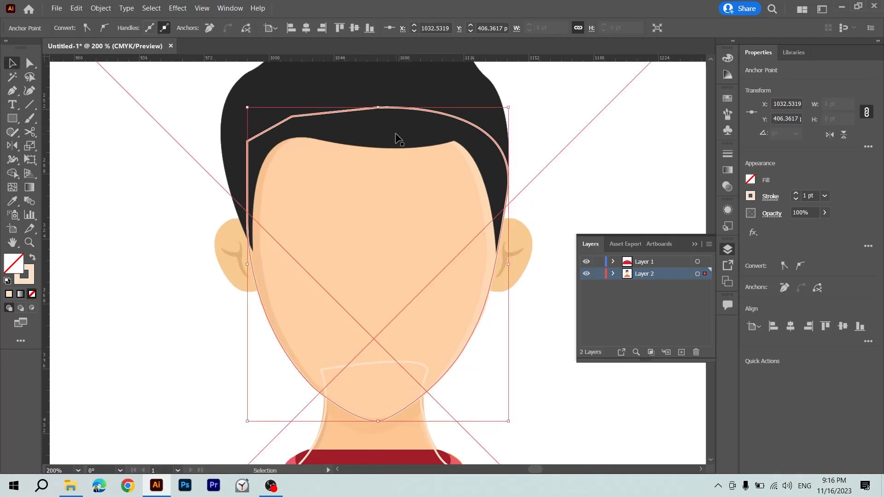
key("i")
left_click(395, 203)
key("v")
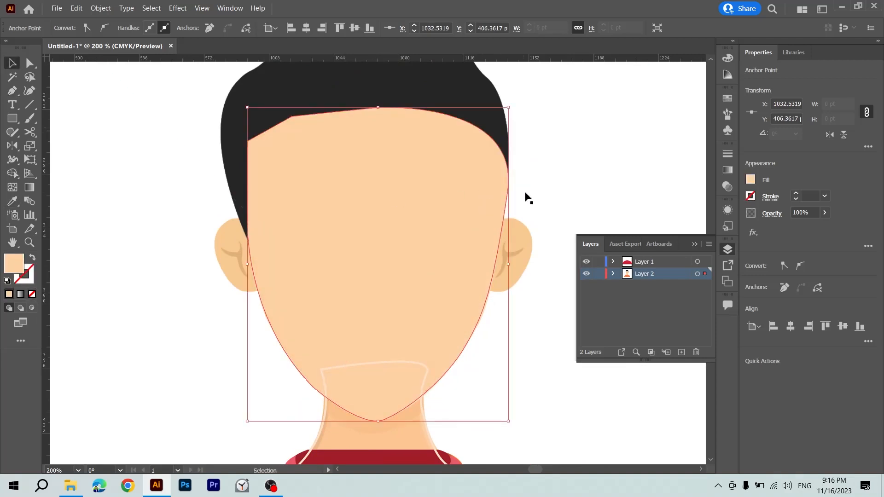
key("shift+x")
key("p")
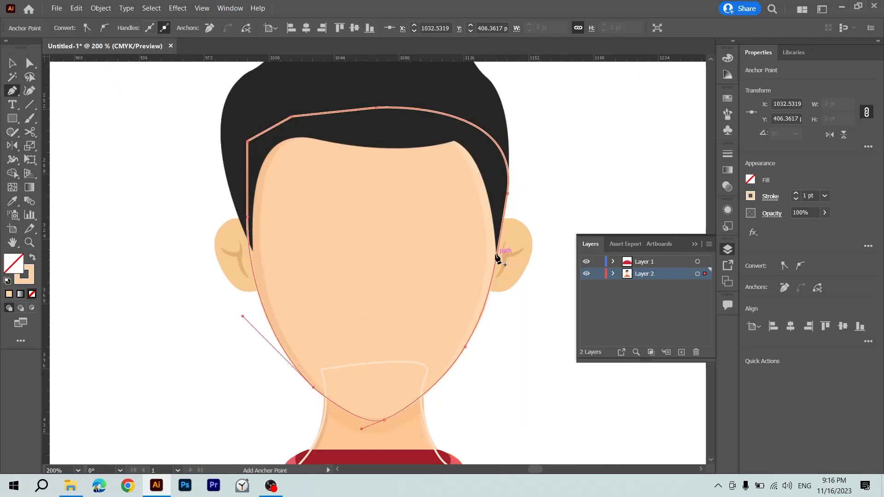
Trace the reference hair with the Pen tool from the right forehead corner down to the sideburn tip and up the outer right side.
left_click(453, 141)
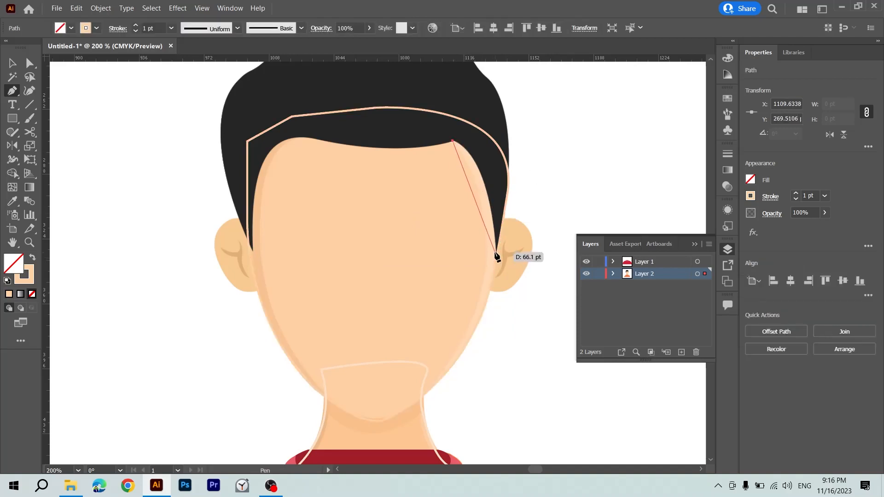
left_click_drag(502, 276, 499, 357)
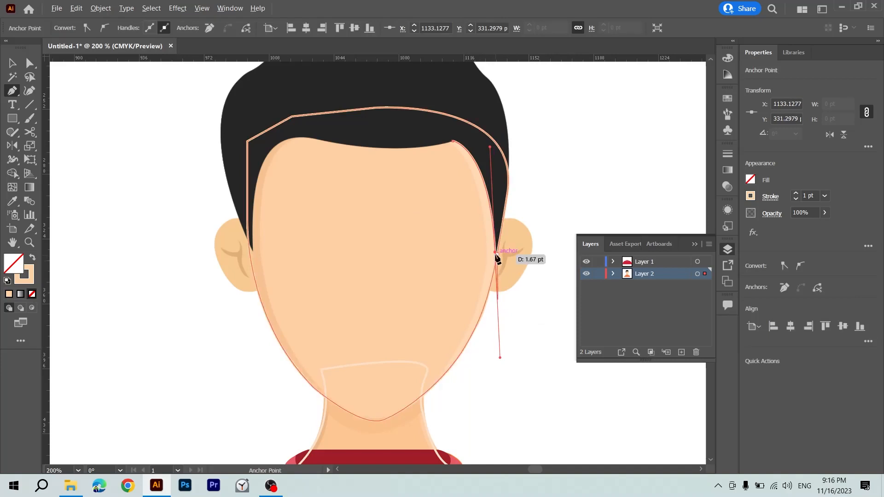
scroll(500, 272, "up", 3)
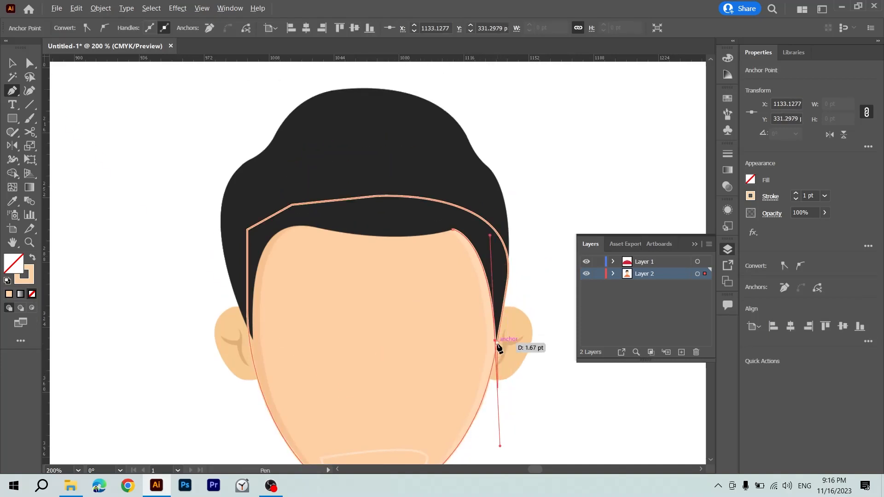
left_click(497, 341)
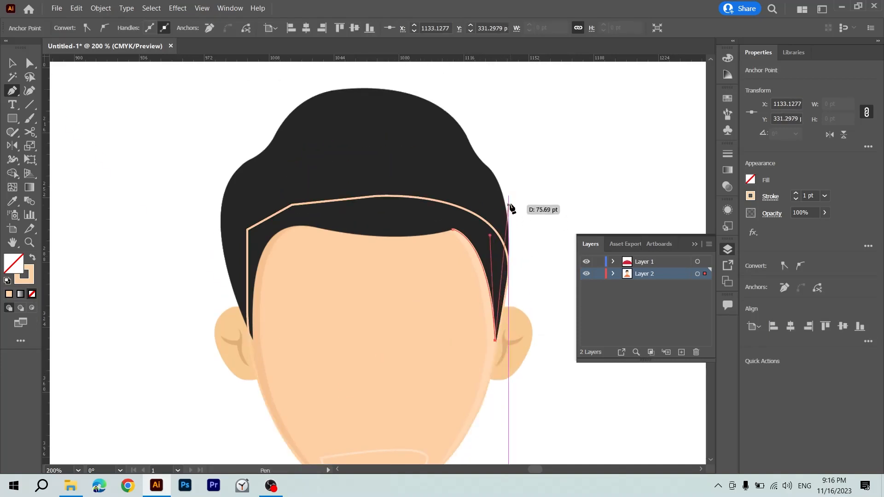
left_click_drag(502, 190, 440, 109)
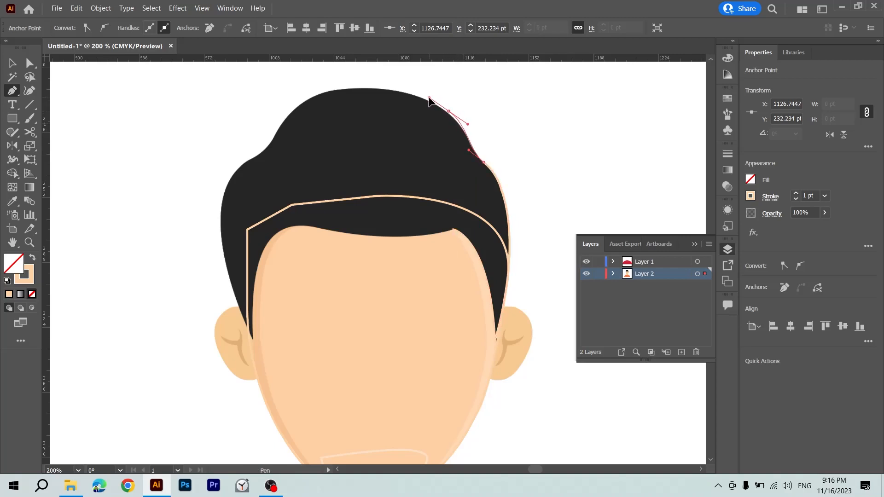
Continue the hair path over the crown and down the outer left side to just above the left sideburn tip.
left_click_drag(287, 121, 241, 162)
key("ctrl+z")
left_click(285, 121)
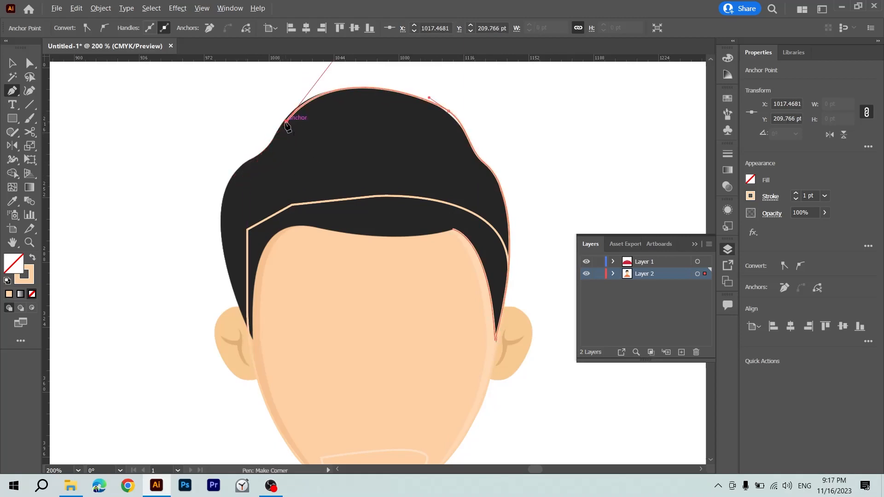
left_click_drag(254, 157, 236, 167)
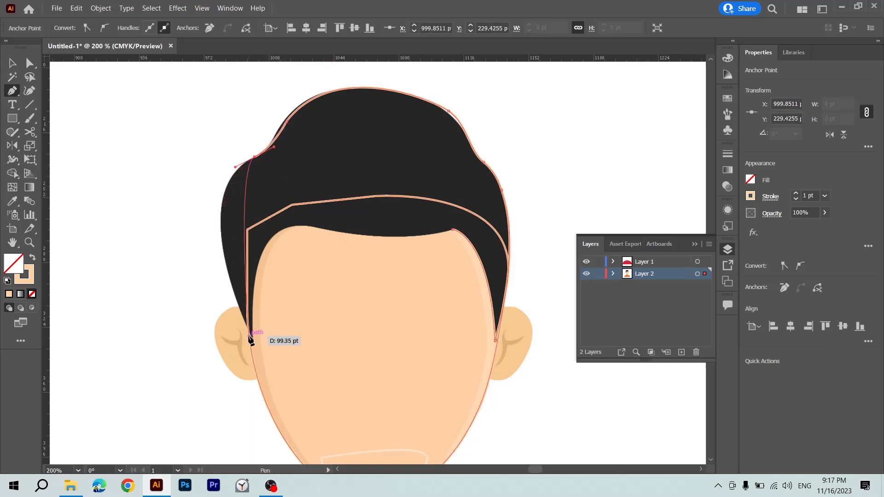
left_click_drag(238, 304, 281, 411)
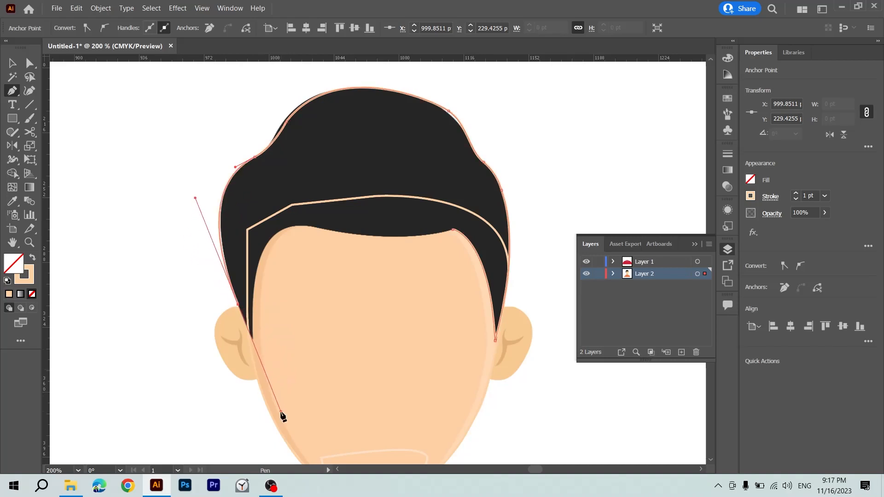
Trace the inner left sideburn and the hairline across the forehead, closing the hair path at its starting point.
left_click(252, 338)
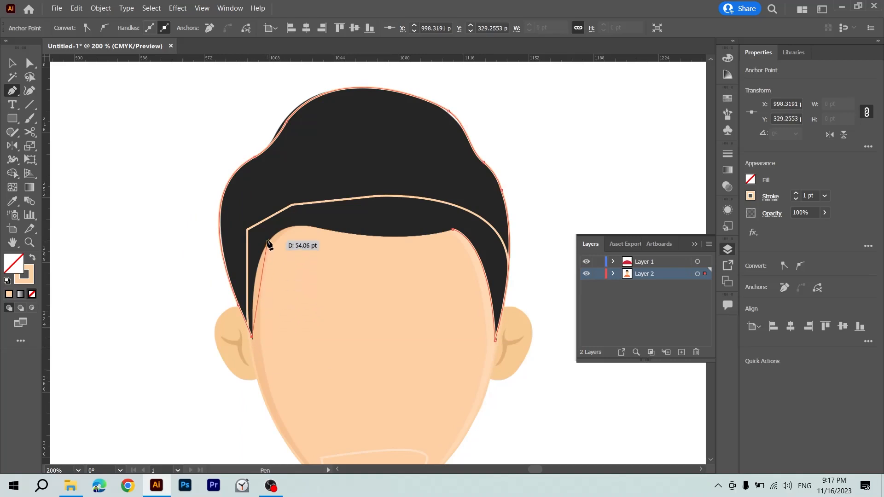
left_click_drag(270, 239, 377, 241)
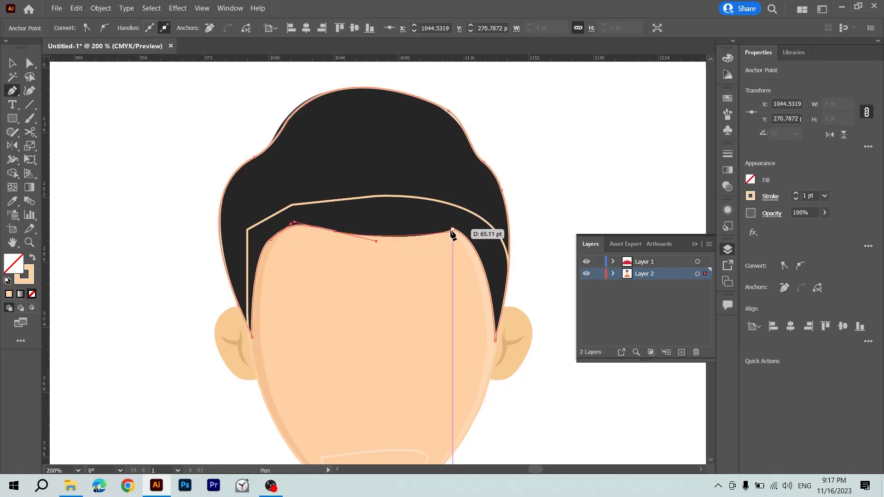
left_click_drag(449, 231, 456, 228)
key("v")
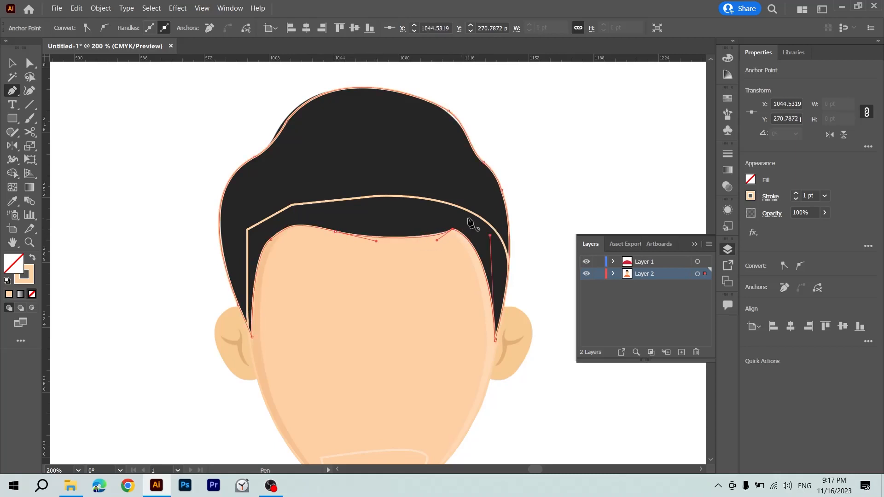
Sample the reference hair's dark colour with the Eyedropper to fill the traced hair.
key("i")
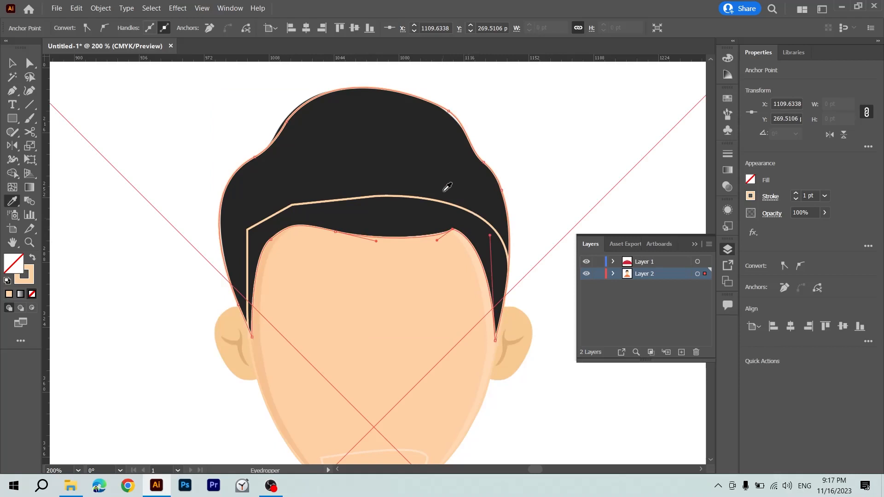
left_click(440, 168)
key("v")
key("a")
Delete the reference image from behind the traced avatar.
key("ctrl+minus")
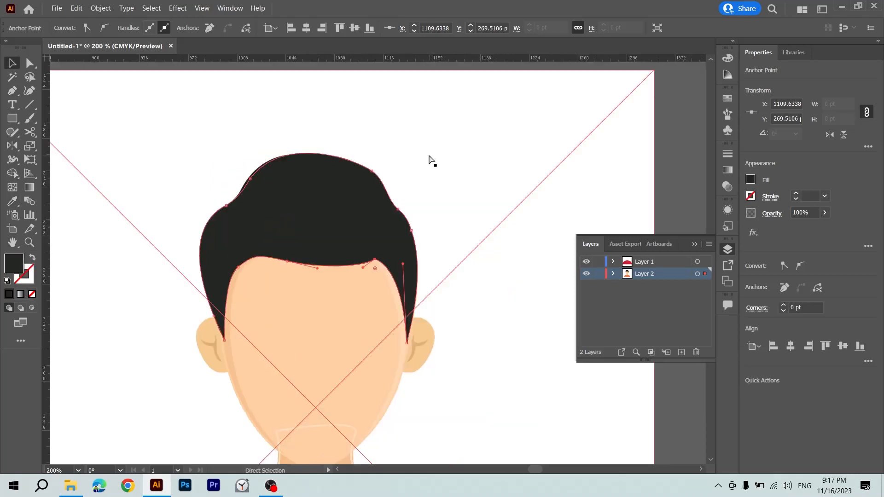
key("ctrl+minus")
key("ctrl+minus")
key("ctrl+minus")
key("ctrl+minus")
key("ctrl+minus")
key("ctrl+minus")
key("v")
left_click(466, 209)
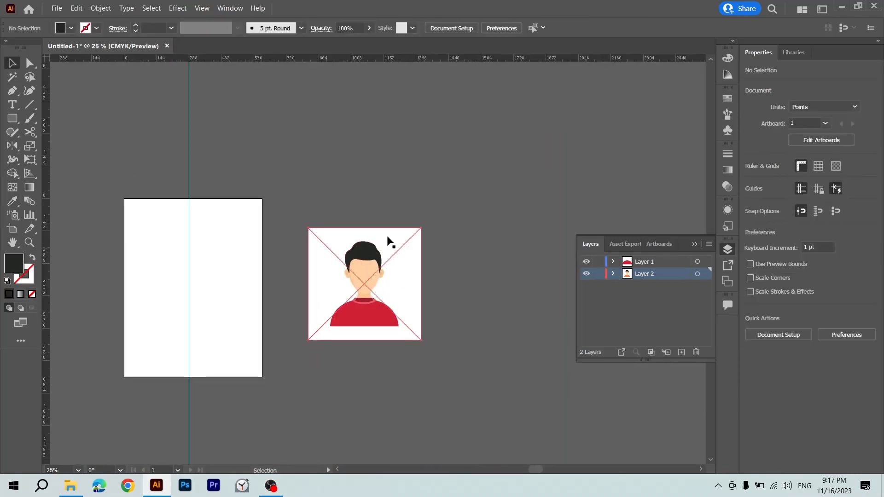
left_click_drag(391, 242, 372, 212)
key("Delete")
key("ctrl+plus")
key("ctrl+plus")
key("ctrl+plus")
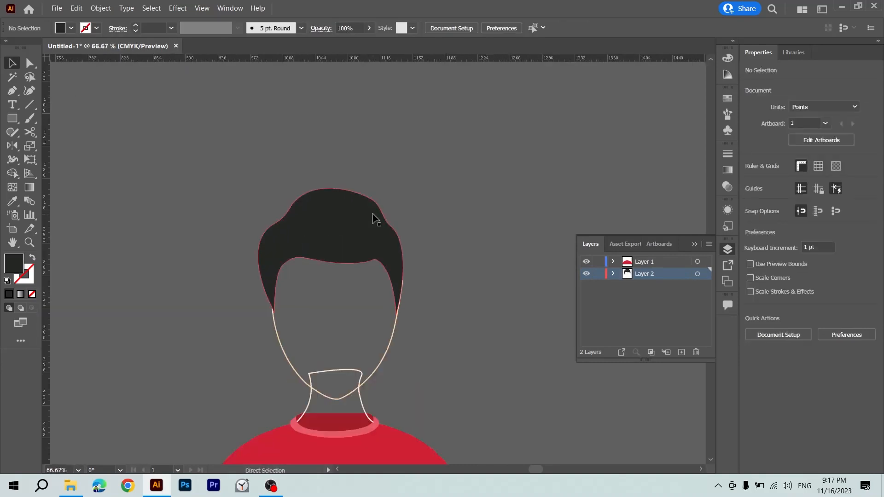
Swap fill and stroke on the hair, shirt body, collar band and inner collar to show them as coloured outlines.
left_click(351, 223)
key("shift+x")
scroll(344, 223, "down", 4)
left_click(387, 385)
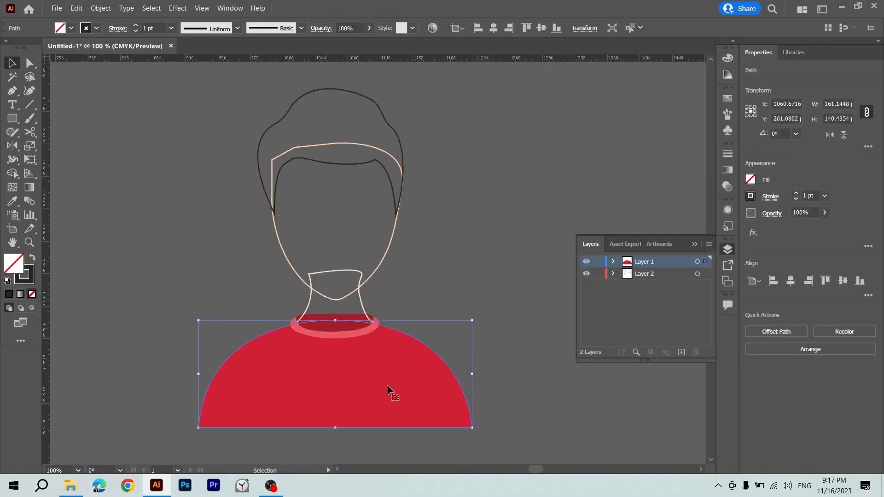
key("shift+x")
left_click(354, 333)
key("shift+x")
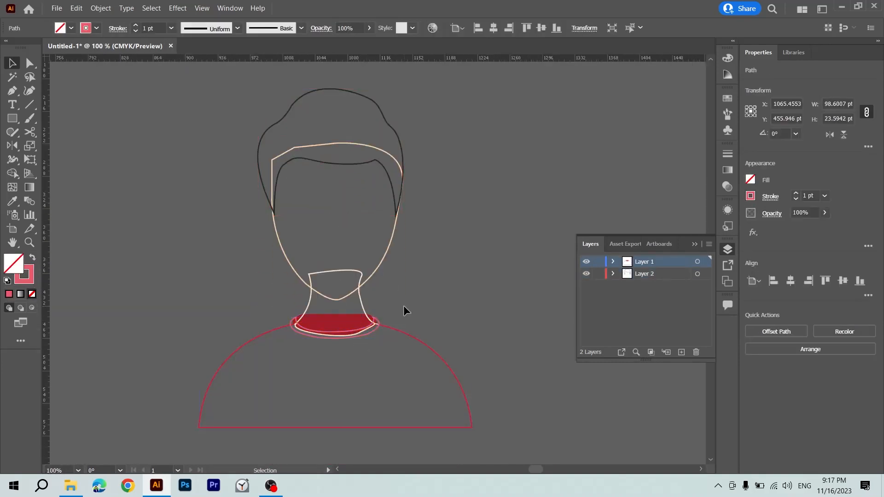
left_click(403, 305)
left_click(328, 327)
key("shift+x")
left_click(474, 342)
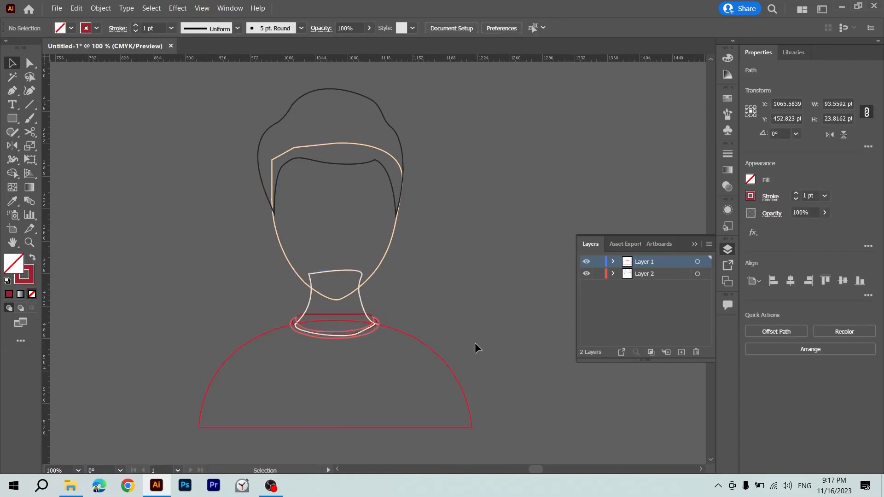
Swap stroke and fill on the shirt body, collar band and inner collar to make them solid shapes.
key("ctrl+plus")
scroll(474, 343, "down", 5)
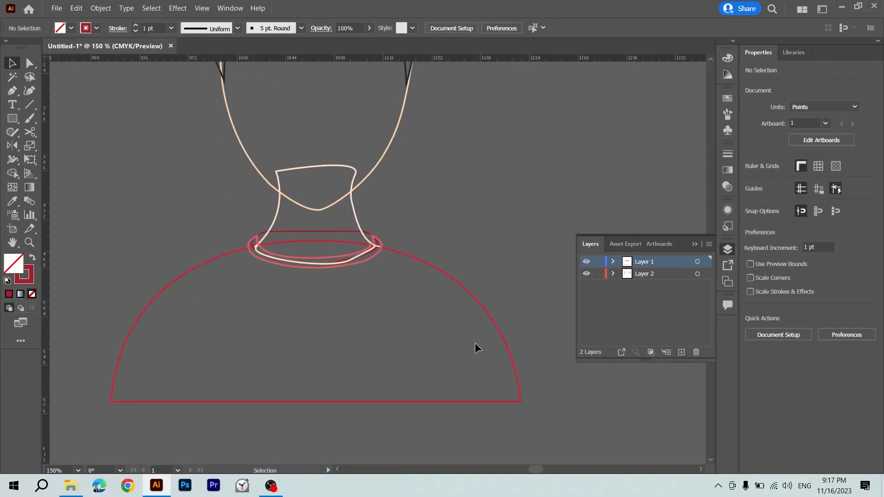
left_click(496, 300)
key("shift+x")
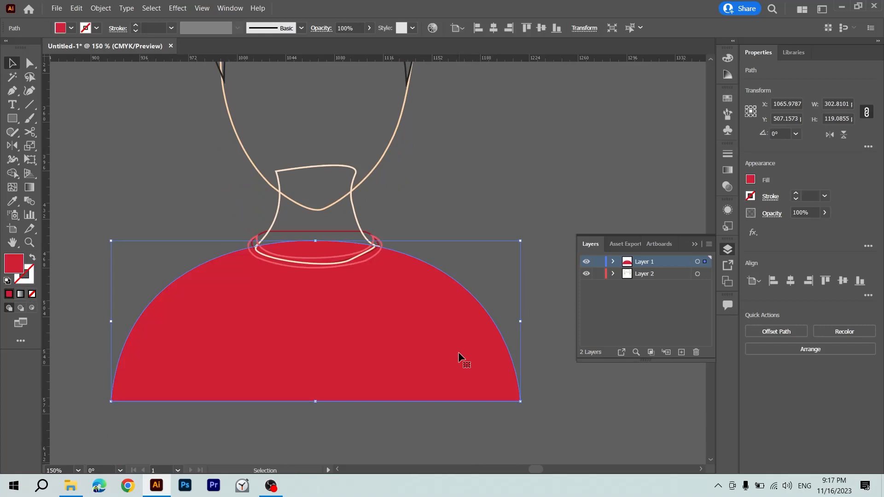
left_click(479, 219)
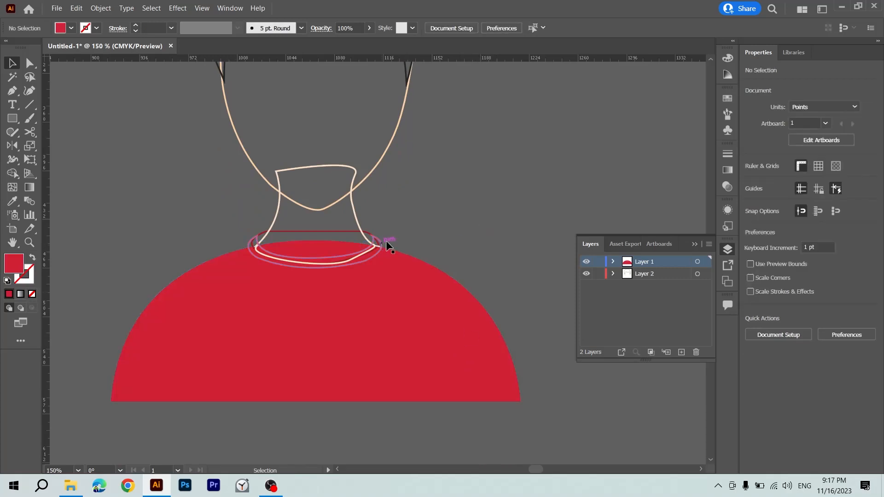
left_click(377, 256)
key("shift+x")
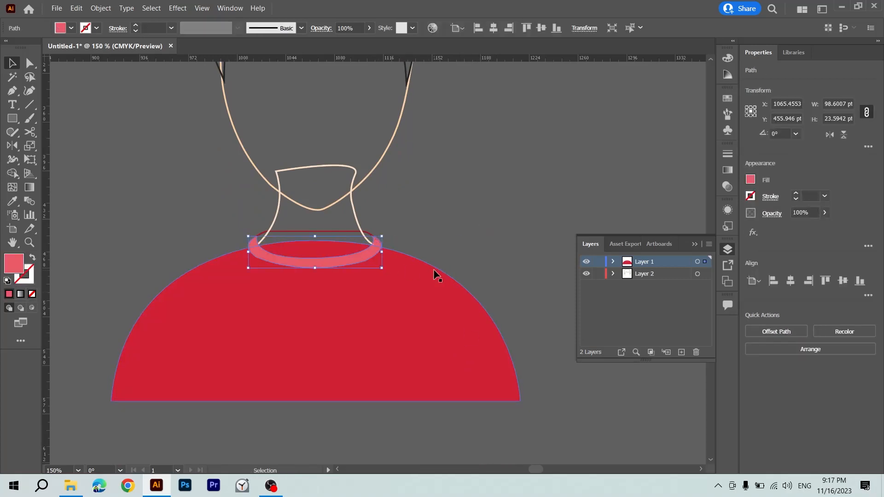
left_click(341, 230)
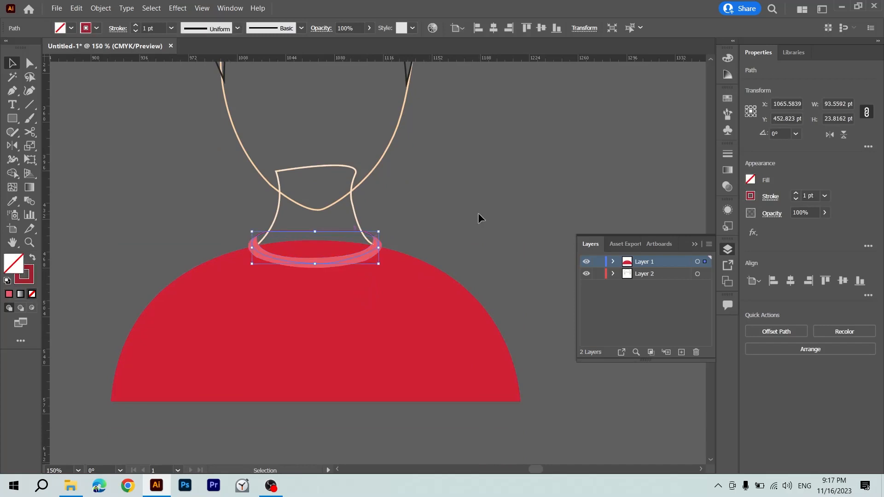
key("shift+x")
left_click(453, 215)
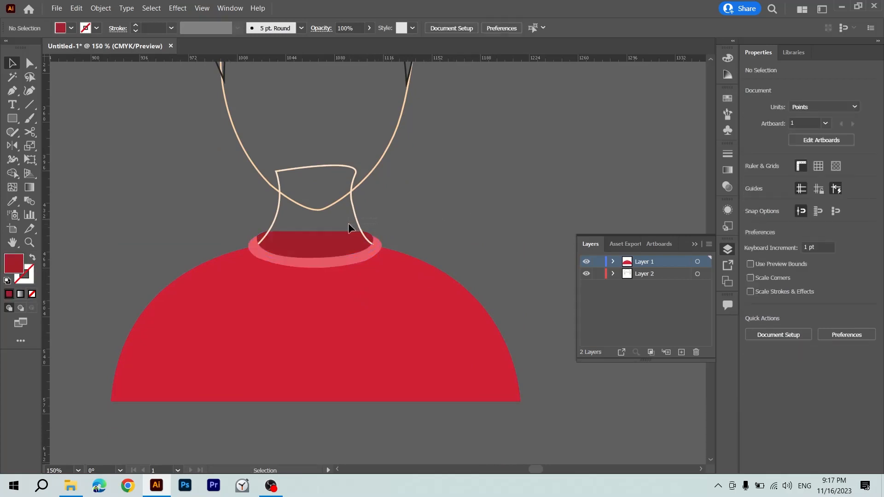
Swap the stroke colours of the neck and the face to solid fills.
left_click(355, 223)
key("shift+x")
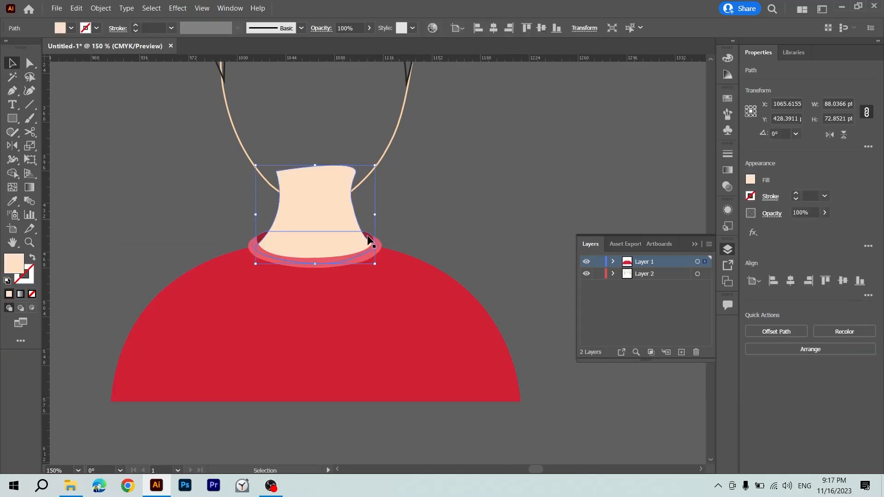
scroll(400, 213, "up", 5)
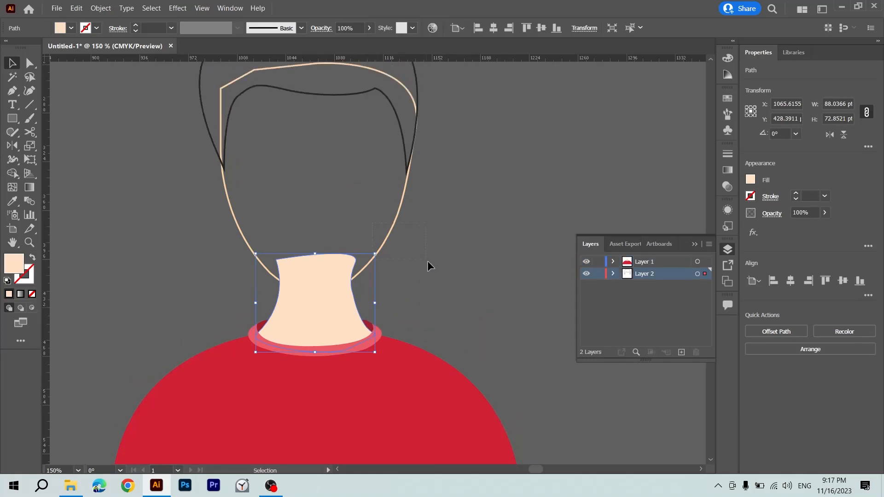
left_click_drag(427, 262, 428, 261)
key("shift+x")
left_click(375, 278)
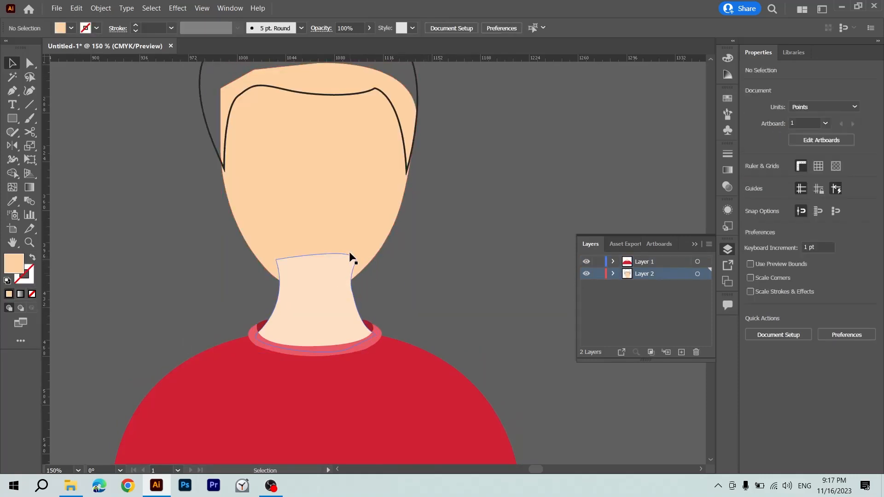
Try to place the neck behind the face by sending it backward, and undo the trial changes.
left_click(369, 226)
key("a")
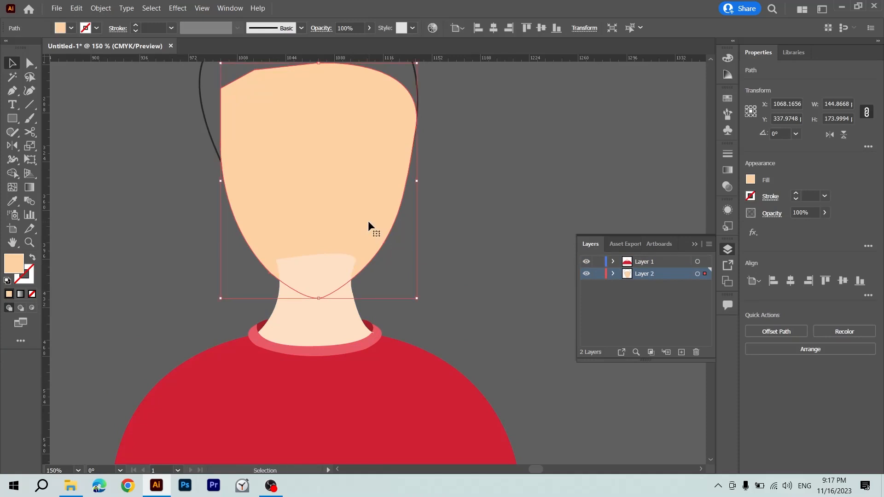
left_click(329, 323)
key("ctrl+[")
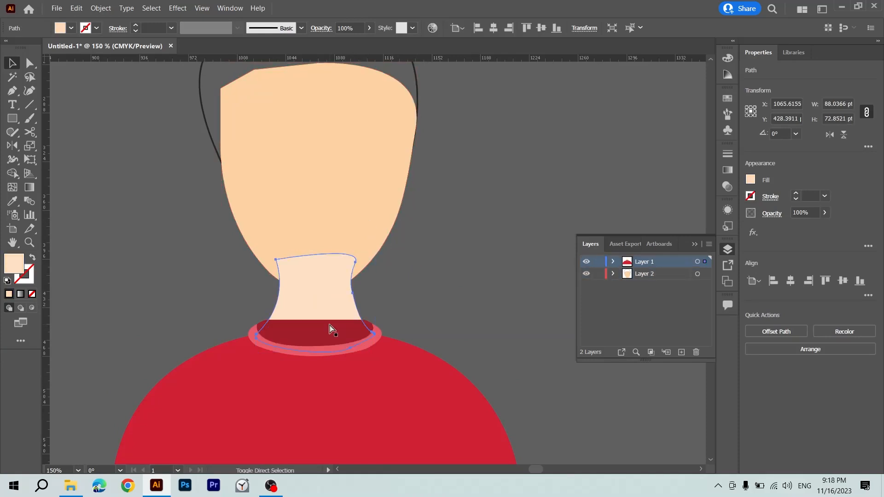
key("ctrl+]")
left_click(406, 248)
left_click_drag(348, 214, 344, 214)
key("ctrl+z")
left_click(303, 274)
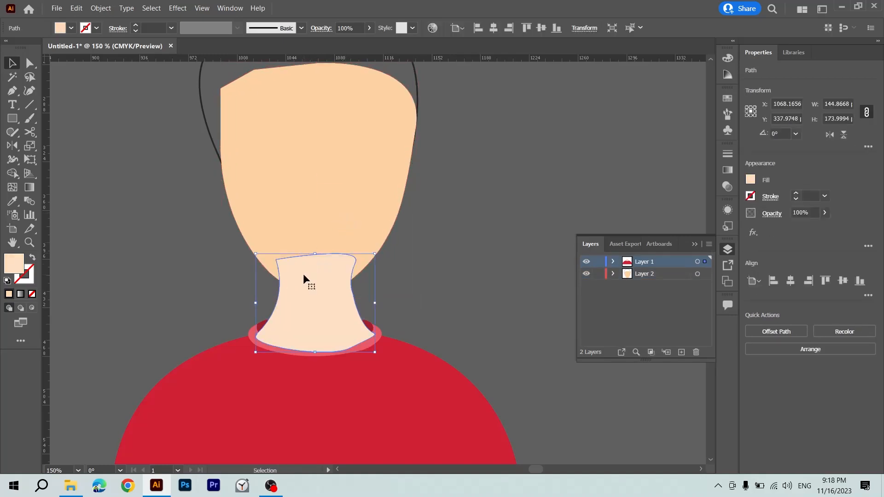
Move Layer 2 above Layer 1 so the face overlaps the neck.
left_click(341, 207)
scroll(341, 206, "up", 1)
scroll(341, 206, "up", 3)
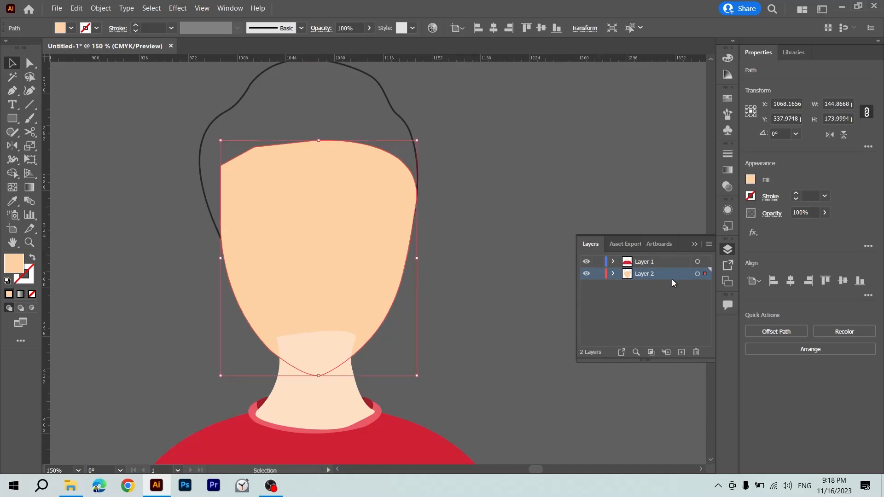
left_click_drag(672, 280, 658, 257)
left_click(460, 284)
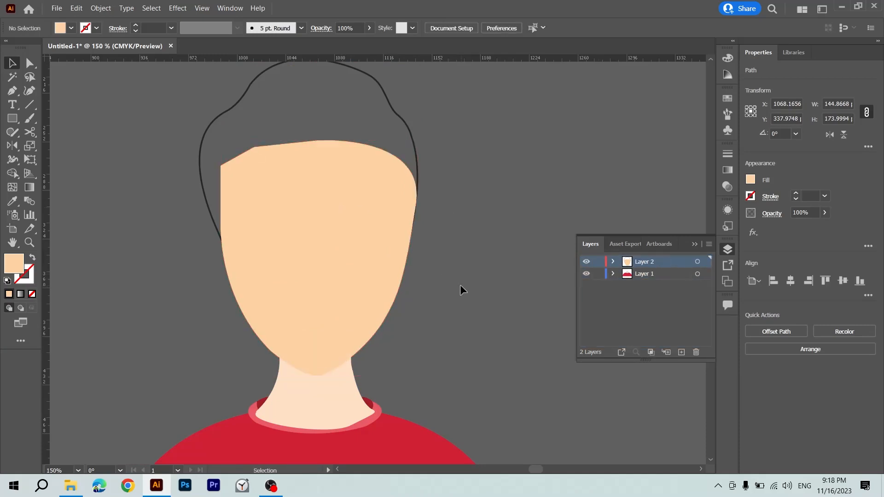
Turn the hair outline back into a solid dark fill without a stroke.
left_click(398, 153)
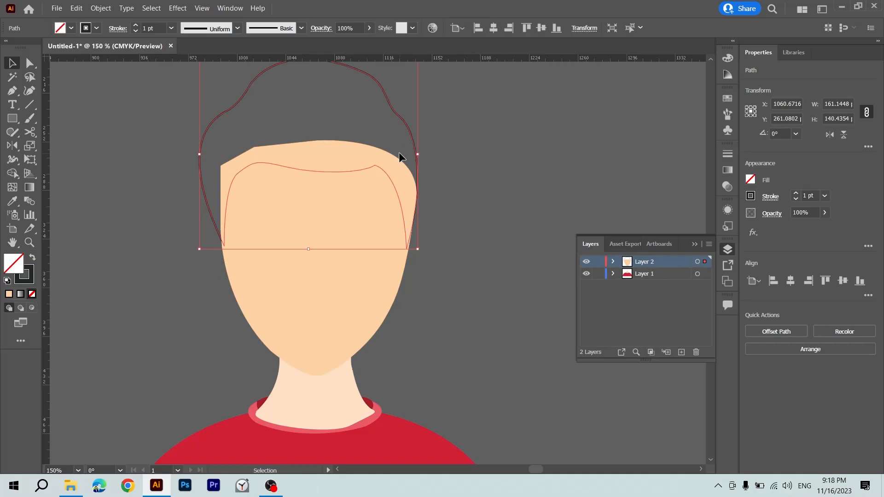
key("i")
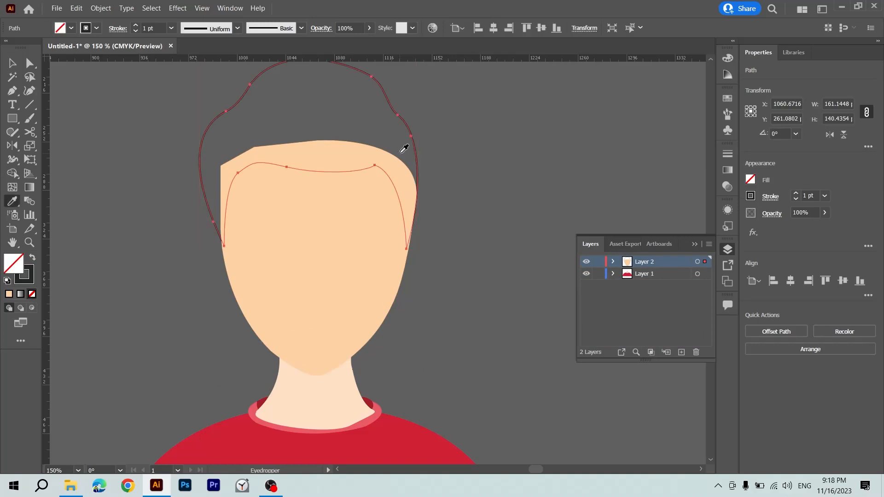
left_click(401, 152)
key("v")
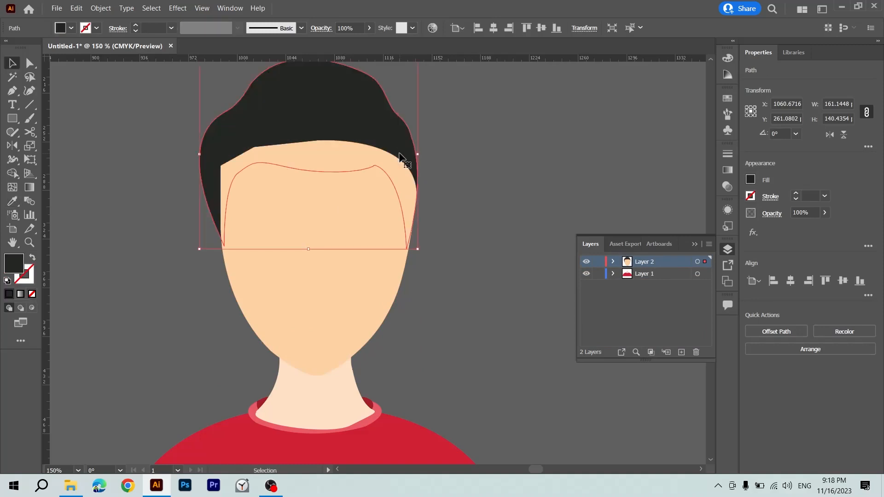
Bring the dark hair shape to the front so it overlaps the top of the face.
key("ctrl+shift+a")
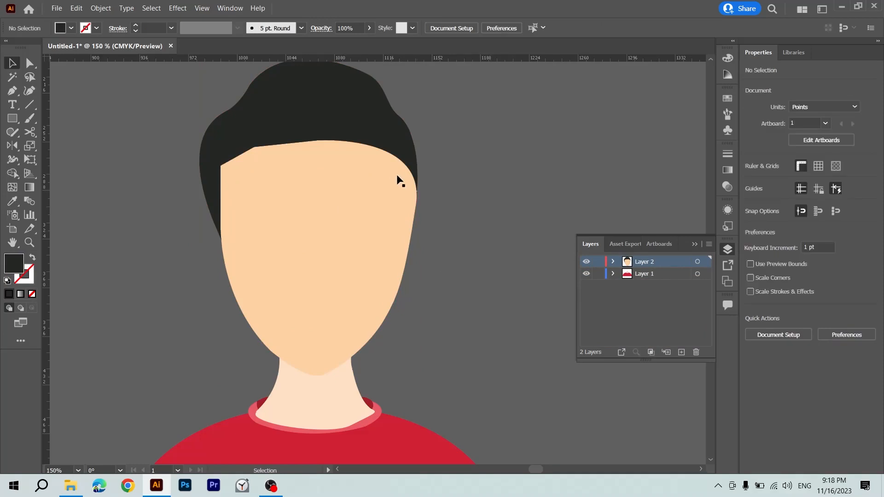
left_click(354, 137)
key("ctrl+shift+bracketright")
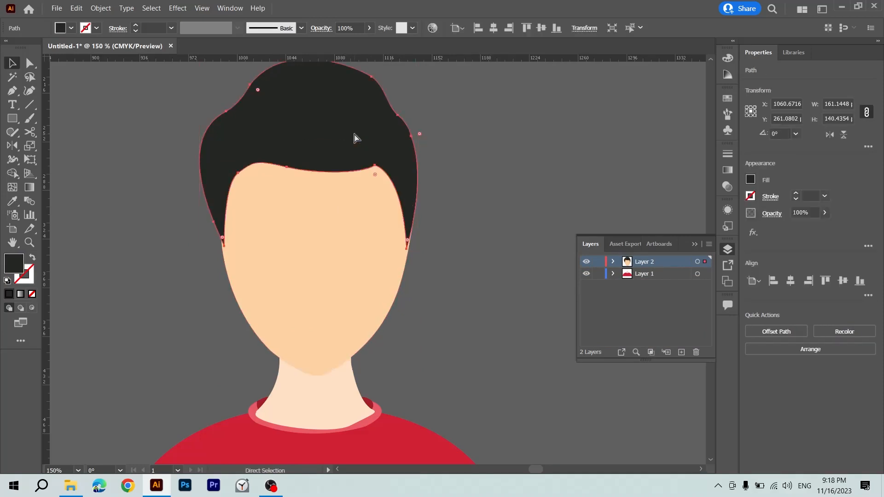
left_click(465, 195)
key("ctrl+minus")
key("ctrl+minus")
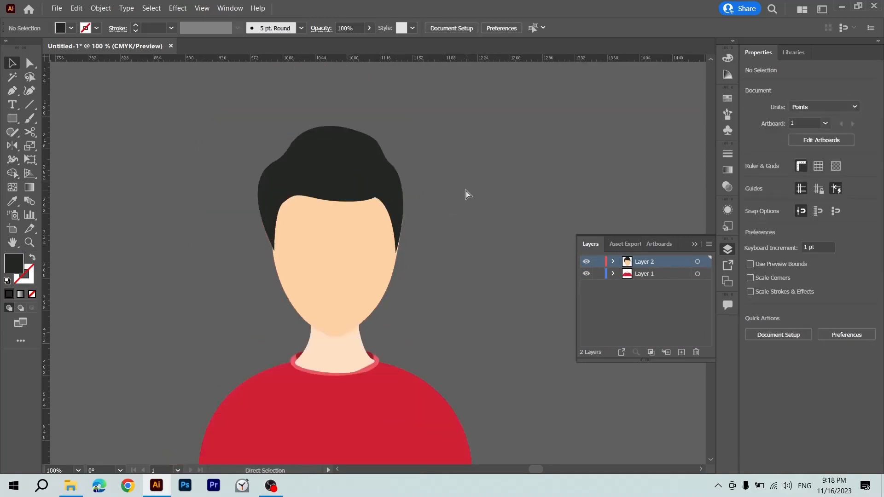
Try moving the hair, face and neck aside as separate parts, and undo each move.
left_click_drag(465, 188, 363, 145)
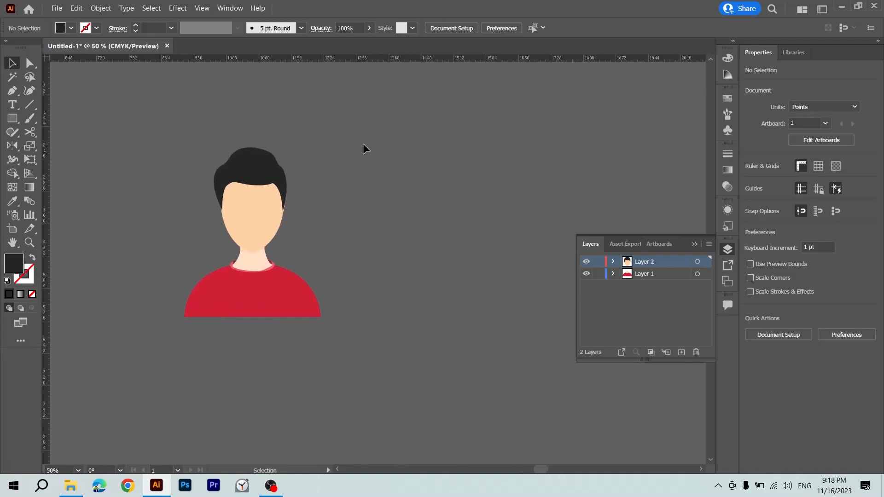
left_click_drag(253, 169, 334, 171)
key("ctrl+z")
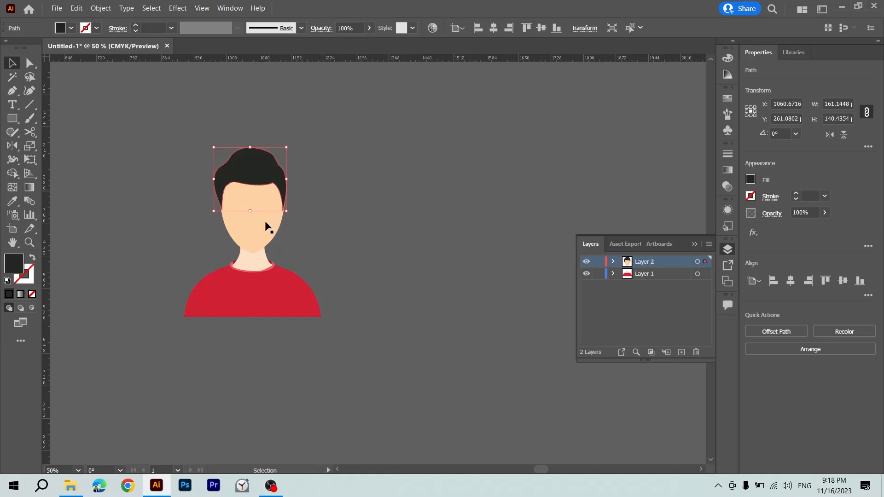
left_click_drag(255, 232, 295, 232)
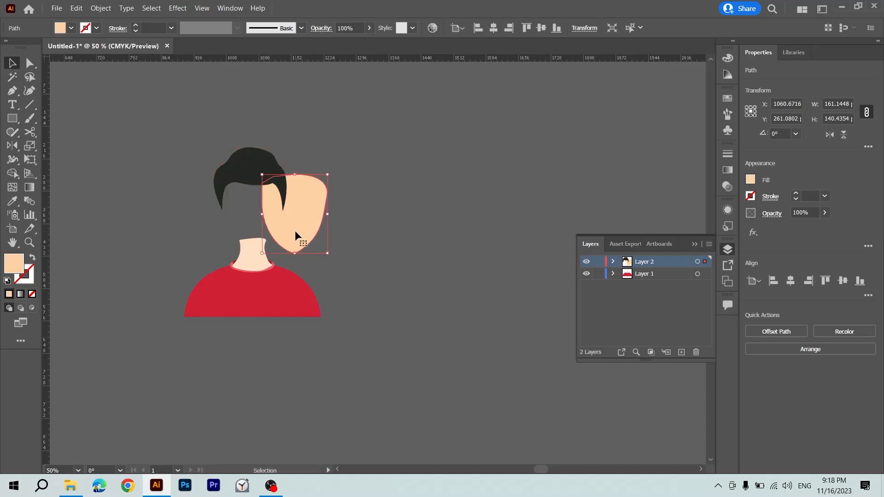
key("ctrl+z")
left_click(260, 184, "shift")
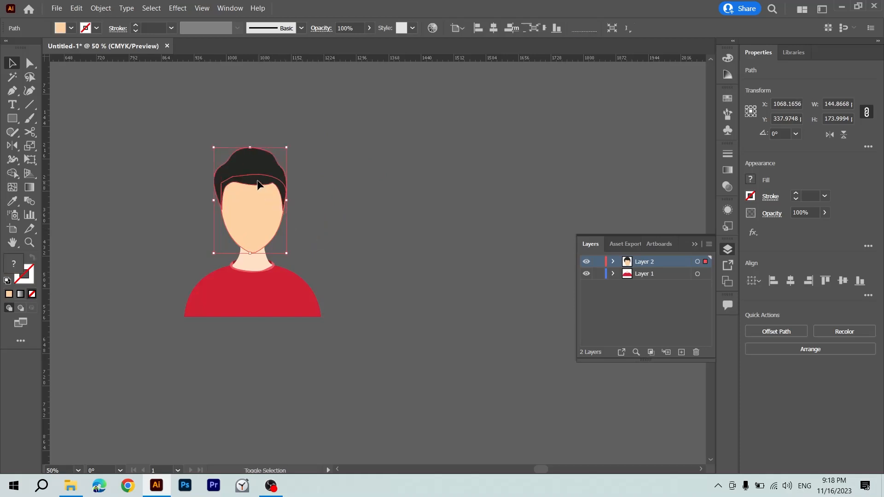
left_click_drag(253, 196, 317, 198)
key("ctrl+z")
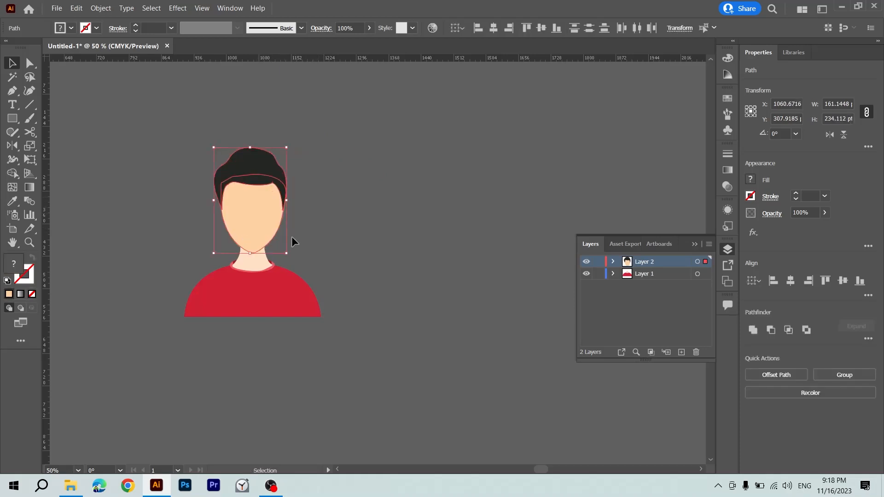
left_click_drag(260, 263, 328, 264)
key("ctrl+z")
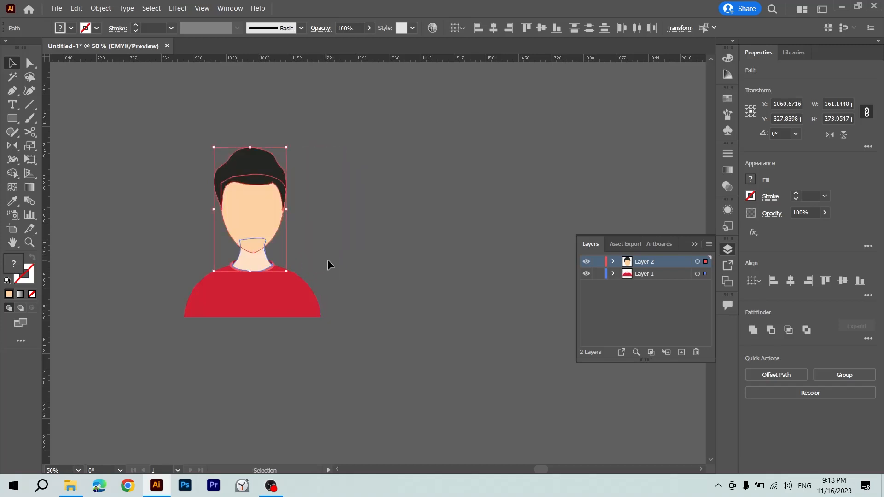
Try moving the head, neck and inner collar together away from the shirt, and undo the move.
key("a")
key("ctrl+equal")
key("ctrl+equal")
key("ctrl+equal")
scroll(287, 269, "down", 3)
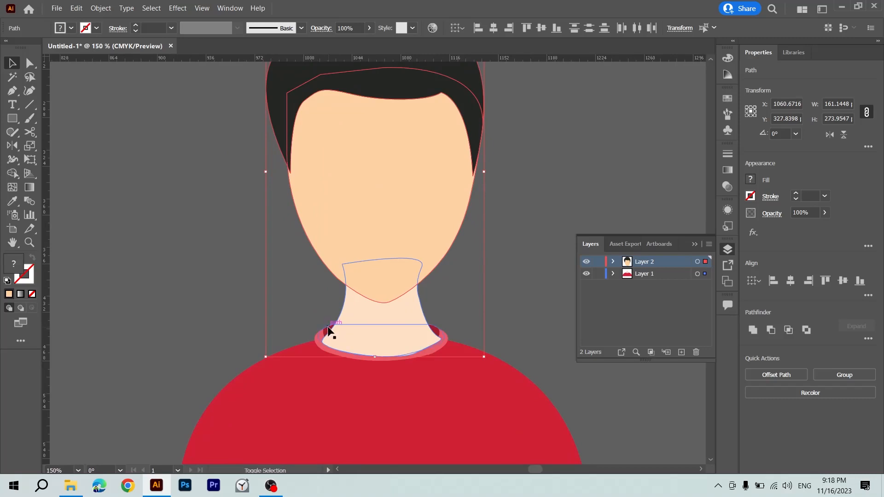
left_click_drag(329, 331, 470, 325)
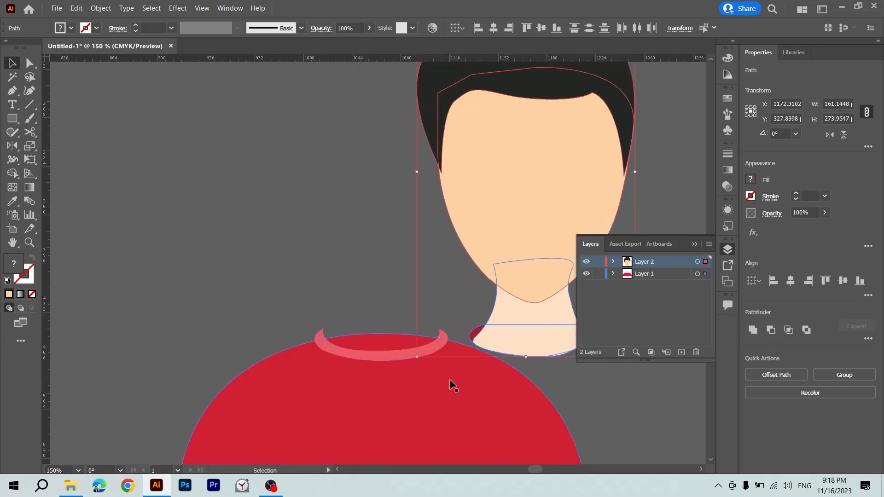
scroll(477, 368, "down", 2)
key("ctrl+z")
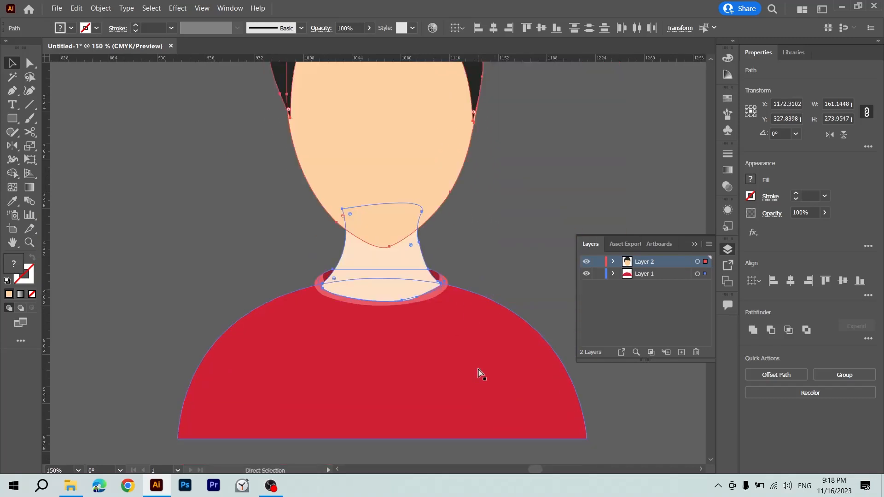
key("ctrl+minus")
key("ctrl+minus")
key("ctrl+minus")
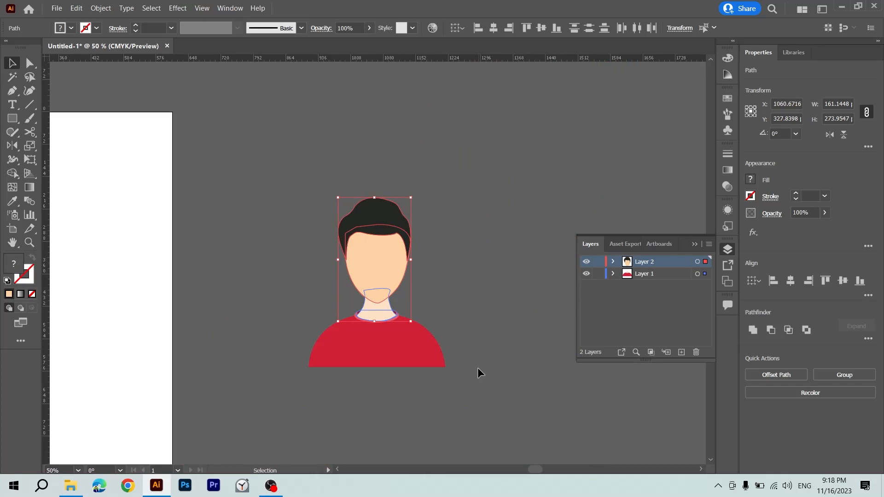
Select all the avatar's parts and delete them from the canvas.
left_click(478, 369)
left_click_drag(457, 211, 252, 465)
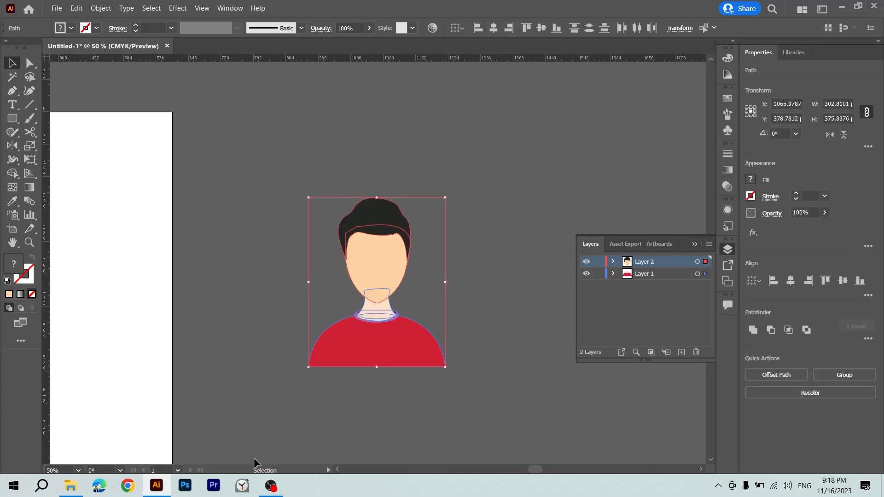
left_click(283, 398)
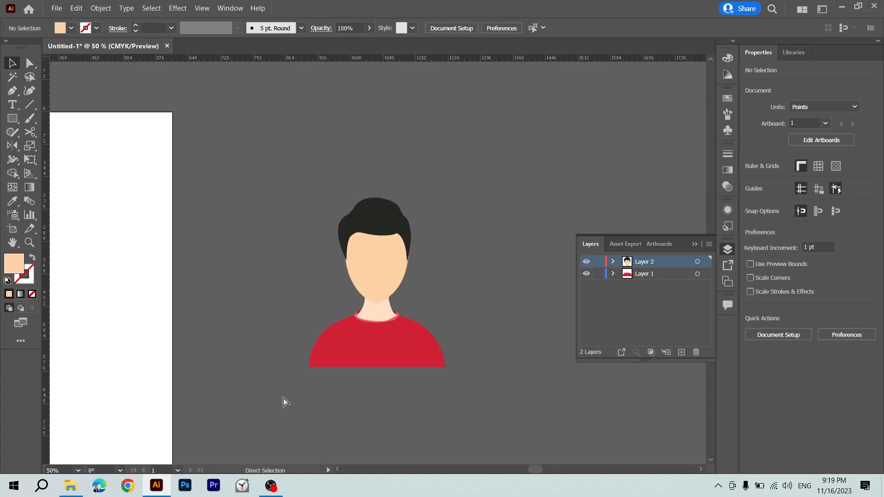
key("ctrl+minus")
left_click_drag(328, 213, 415, 355)
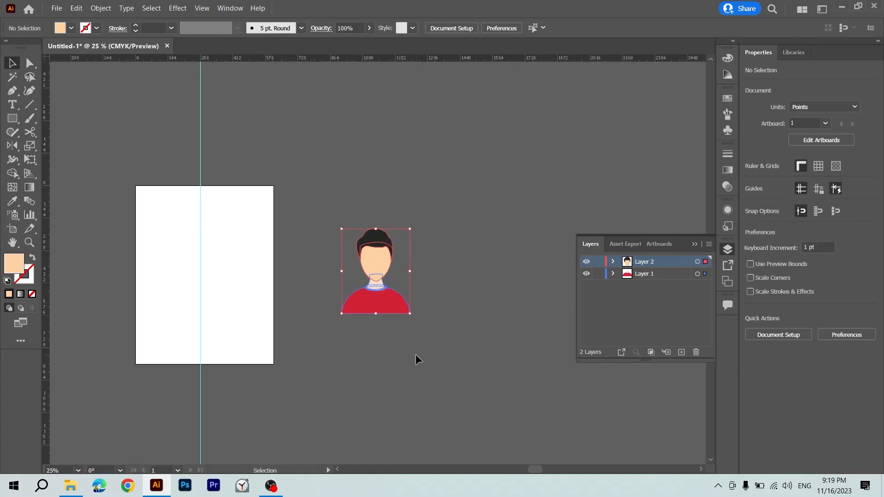
key("Delete")
Place the car picture 3.jpg from the desktop, position it beside the artboard and hide the guides.
key("super+d")
left_click_drag(325, 32, 2, 234)
key("alt+Tab")
key("ctrl+minus")
key("ctrl+minus")
key("space")
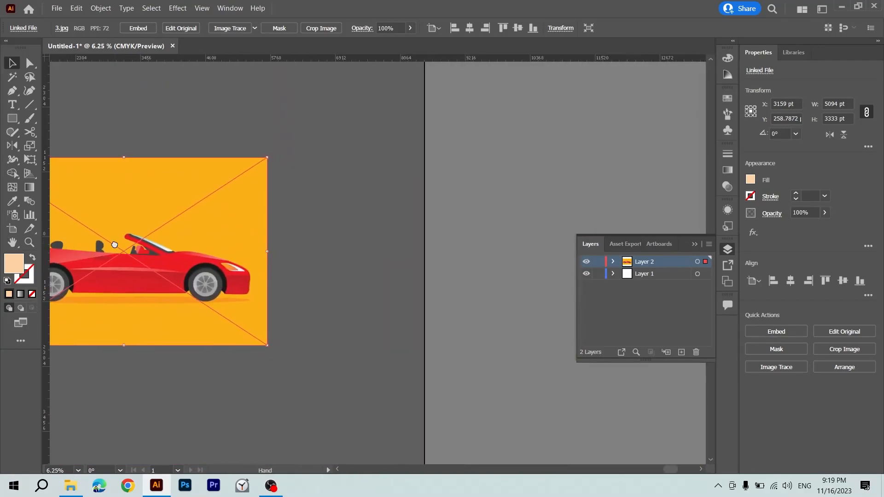
left_click_drag(114, 245, 74, 146)
key("ctrl+semicolon")
key("ctrl+equal")
Trace the car body's upper edge with the Pen tool from the rear deck over the windshield frame to the hood.
key("p")
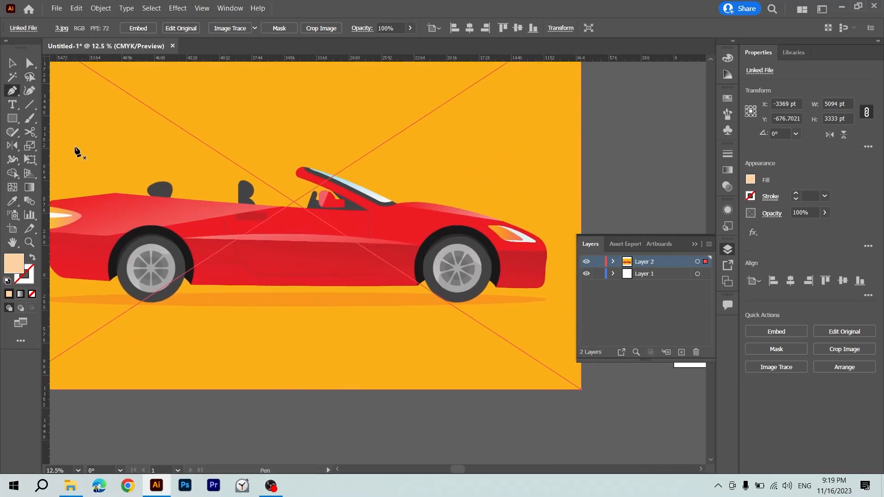
scroll(123, 180, "down", 1)
left_click(114, 172)
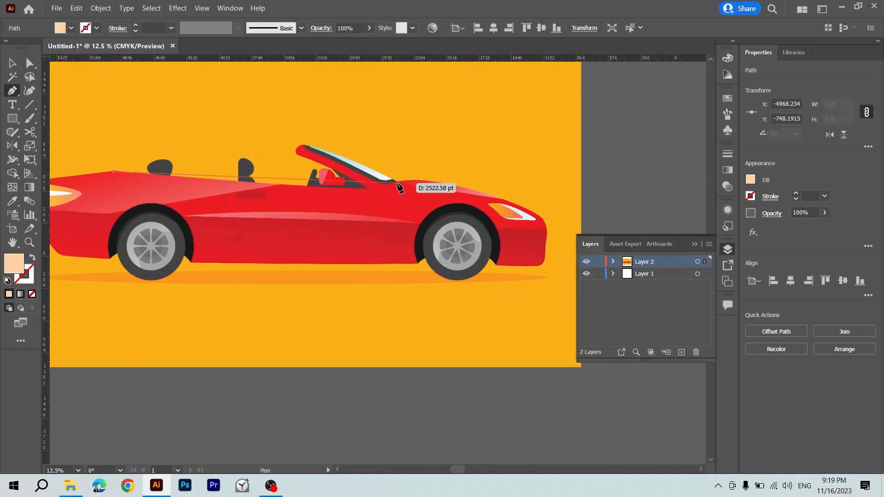
left_click(367, 187)
left_click(296, 149)
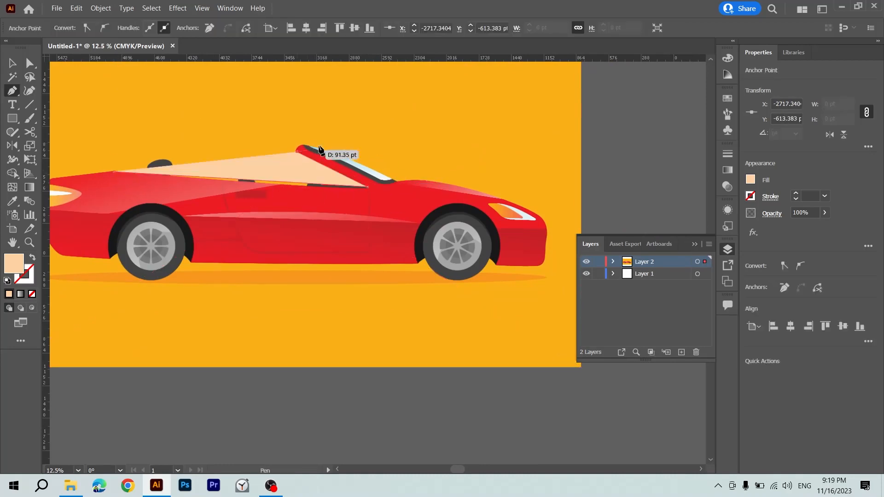
left_click(333, 143)
left_click(388, 179)
left_click(376, 178)
left_click(411, 177)
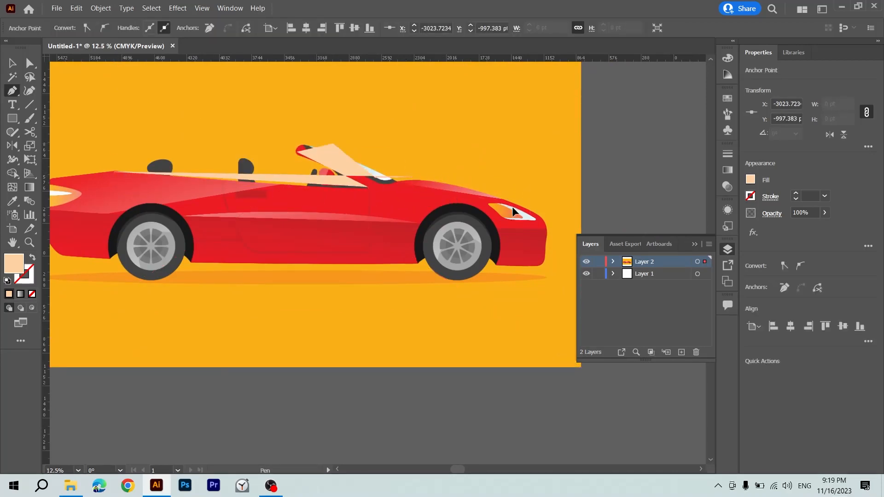
Continue the body outline along the hood, around the front bumper and up to the front wheel arch.
left_click(513, 208)
left_click(542, 215)
left_click(548, 252)
left_click(504, 267)
left_click(492, 240)
left_click(502, 217)
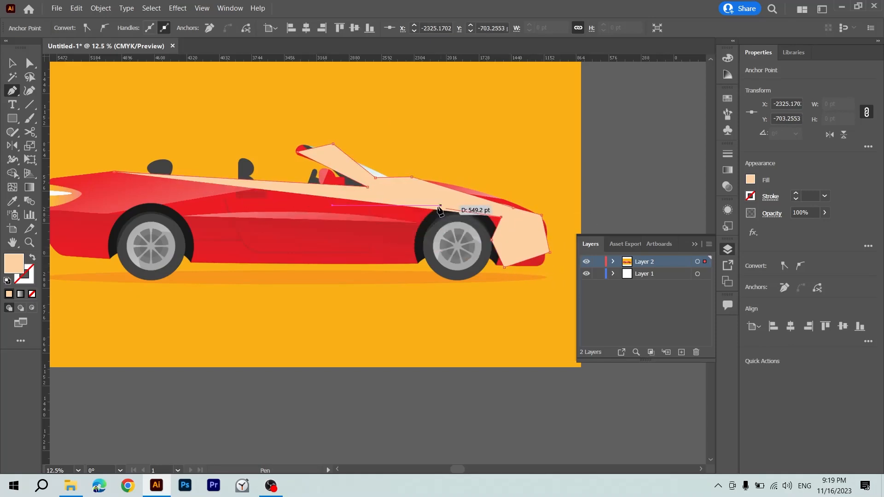
Extend the body outline over the front wheel arch and along the lower sill to the rear wheel.
left_click(437, 205)
left_click(409, 221)
left_click(413, 274)
left_click(367, 265)
left_click(210, 268)
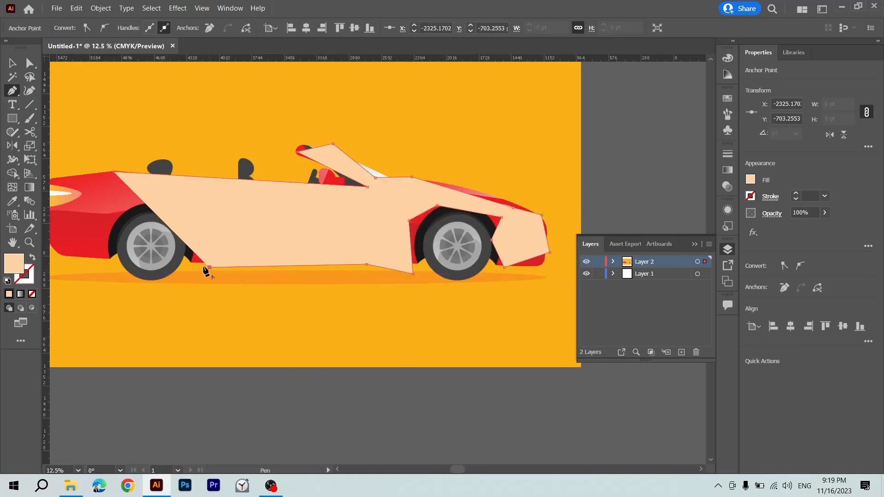
left_click(183, 262)
left_click(184, 229)
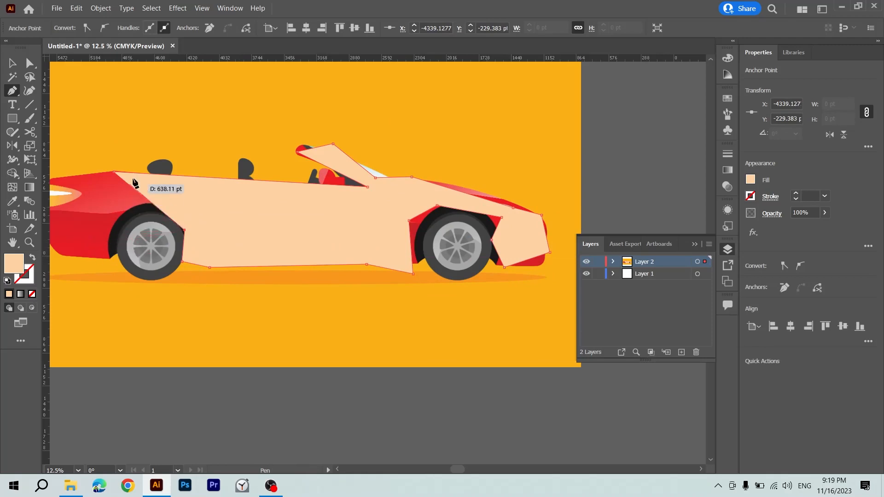
Trace around the rear wheel arch and rear bumper, and close the body outline at its starting point.
left_click(167, 209)
left_click(137, 200)
left_click(120, 222)
left_click(103, 262)
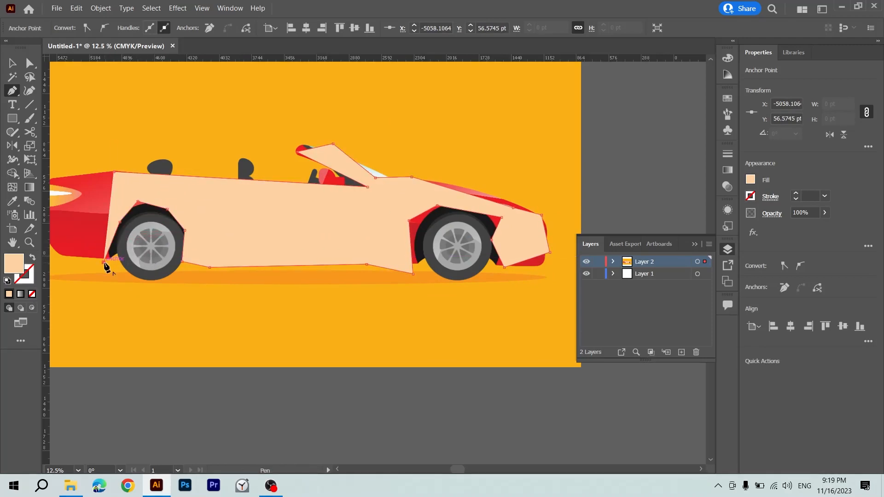
scroll(105, 264, "right", 1)
scroll(139, 258, "left", 5)
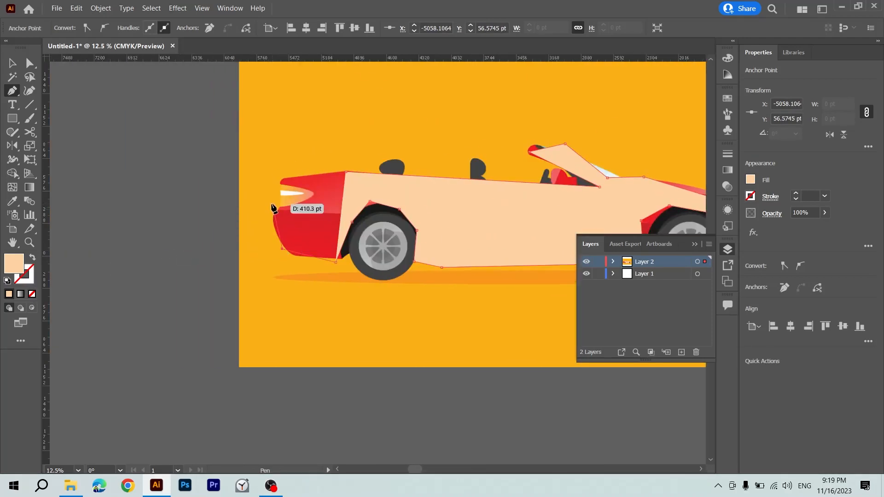
left_click(282, 248)
left_click(271, 212)
left_click(293, 188)
left_click(278, 179)
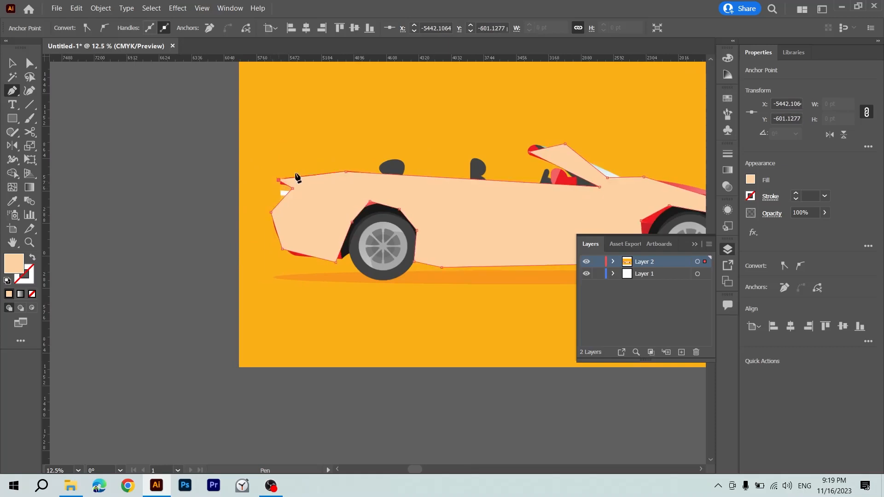
left_click(346, 173)
Move the traced car body shape off the car, below the picture.
key("v")
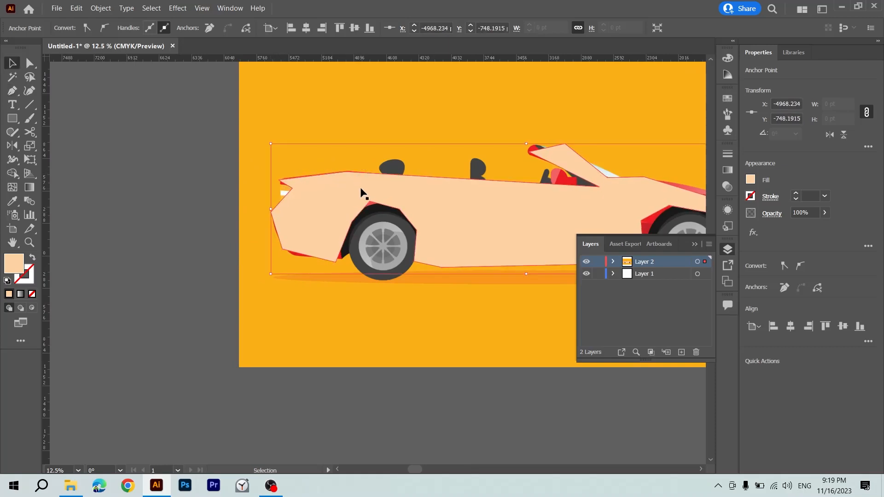
scroll(354, 184, "right", 2)
left_click_drag(507, 209, 501, 407)
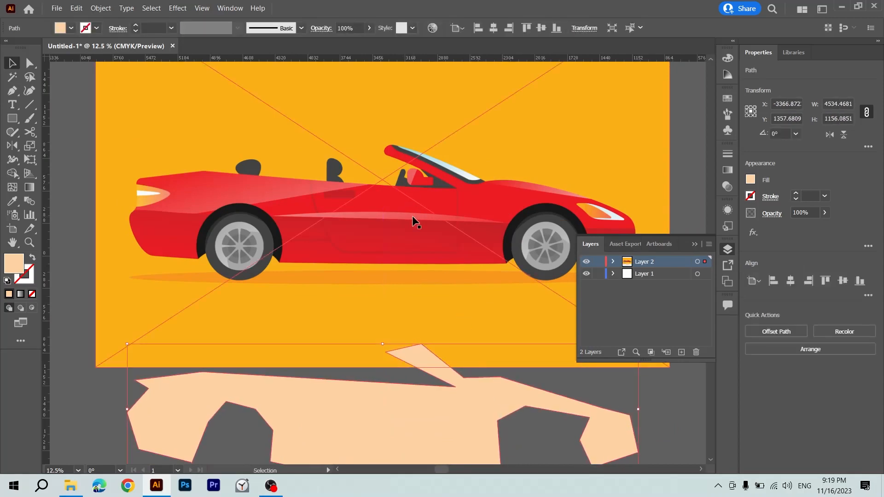
Draw the rear light shape with the Pen tool and fill it with the picture's orange background colour using the Eyedropper.
key("p")
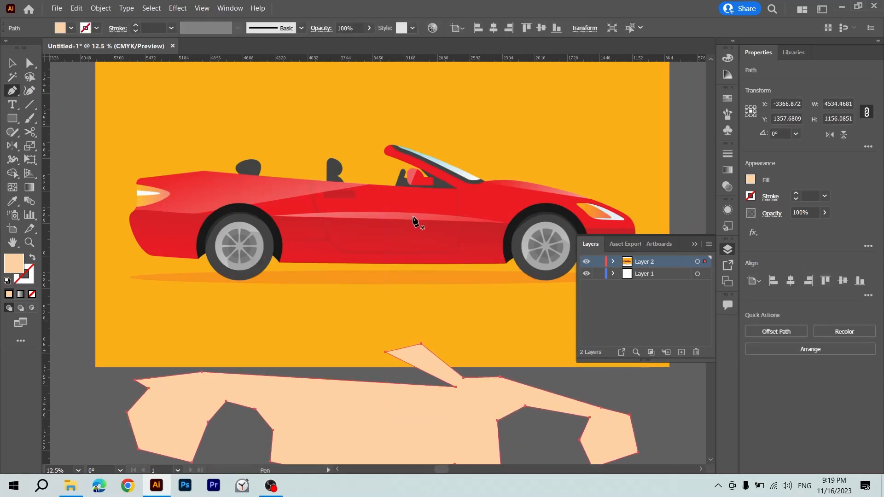
left_click(135, 183)
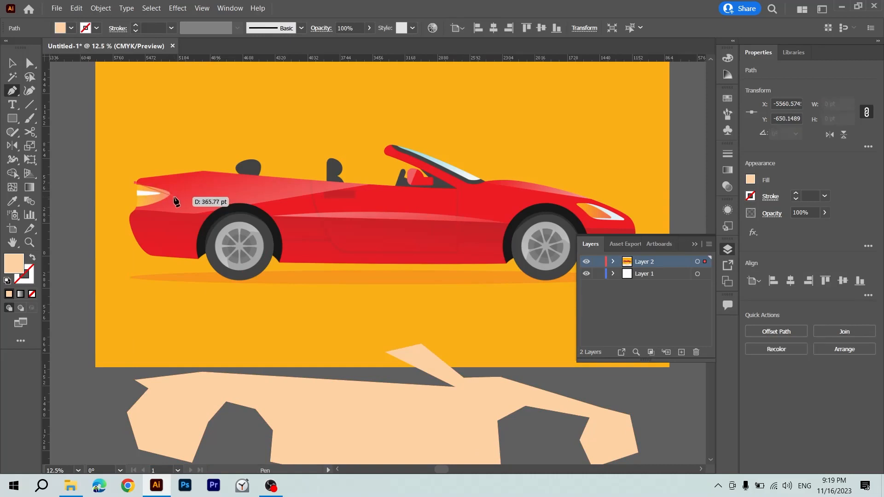
left_click(136, 210)
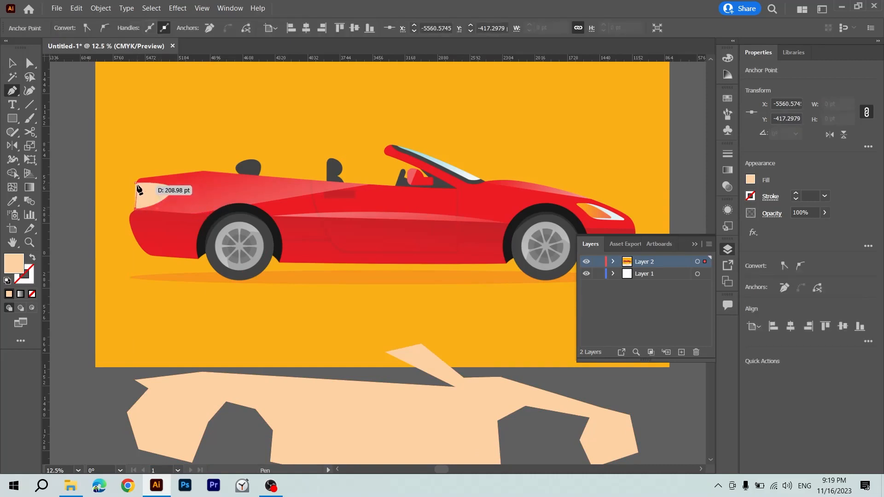
left_click(135, 183)
key("v")
key("i")
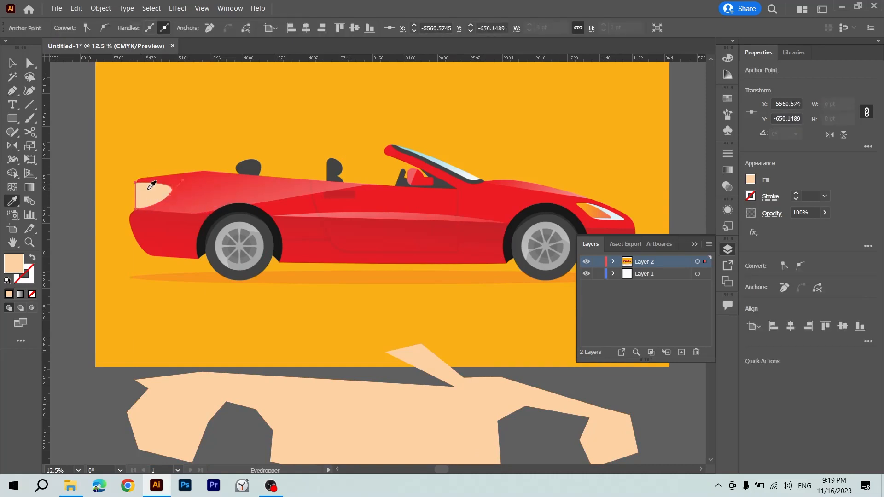
left_click(162, 122)
Move the orange rear light onto the tail end of the traced body shape.
key("v")
left_click_drag(155, 196, 165, 406)
left_click_drag(164, 407, 164, 408)
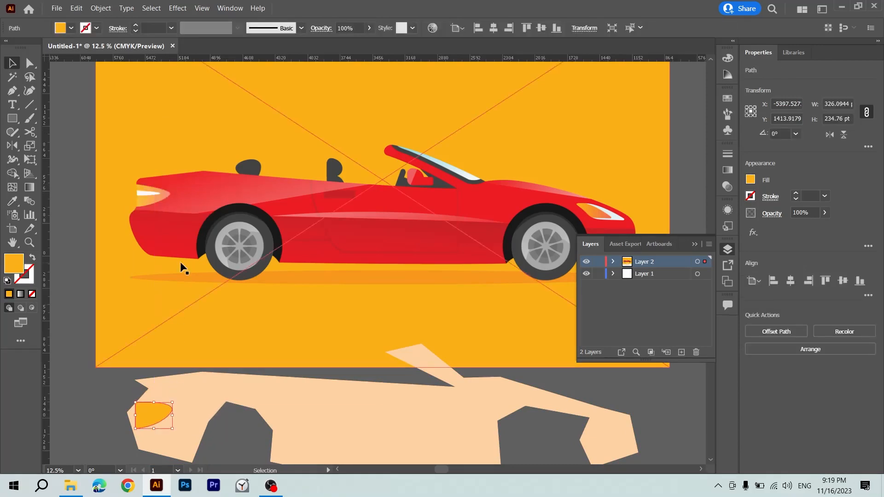
Draw the rear light's narrow highlight with the Pen tool, fill it with the traced body's peach colour and place it on the orange light.
key("p")
mouse_move(138, 191)
left_mouse_down()
mouse_move(162, 191)
mouse_move(140, 198)
left_mouse_up()
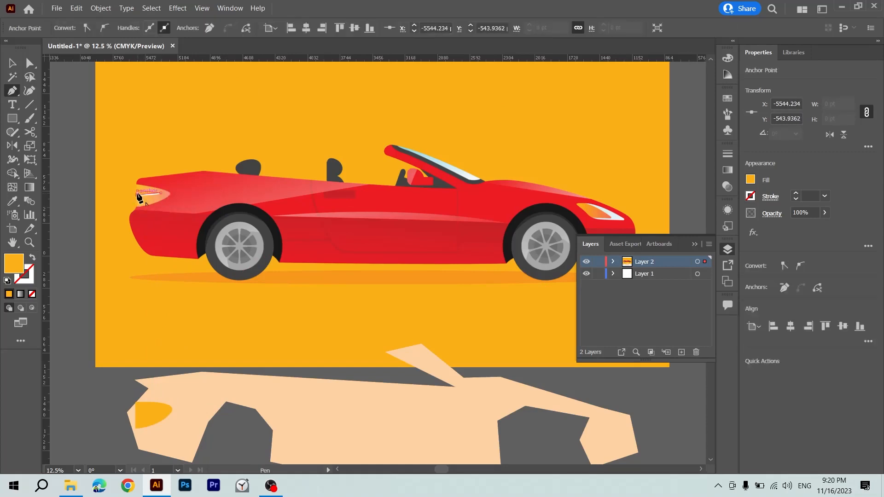
key("v")
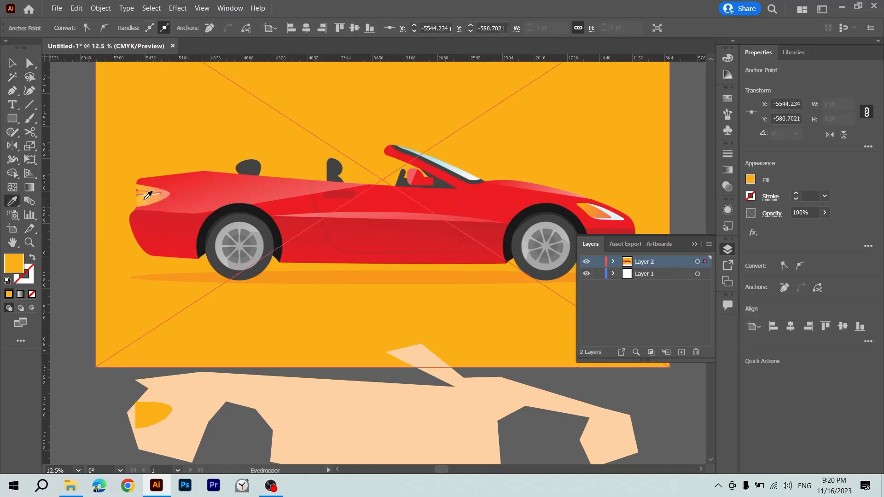
left_click(308, 423)
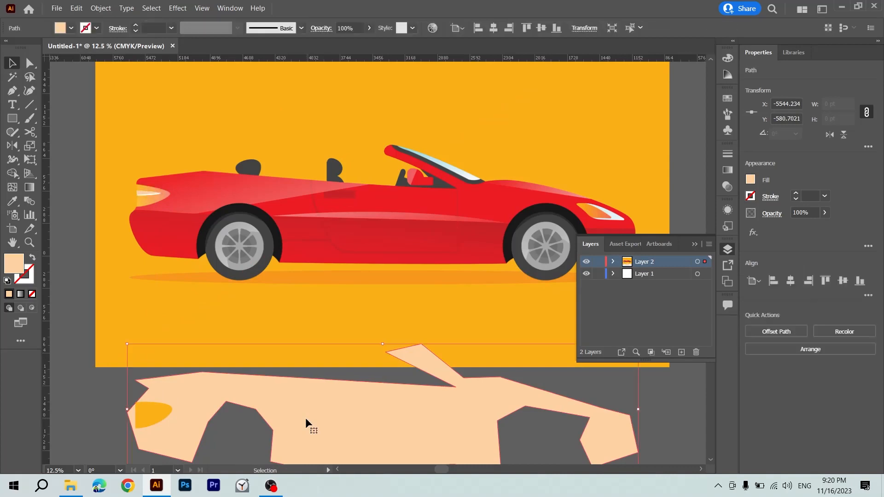
left_click_drag(148, 199, 149, 414)
left_click(111, 387)
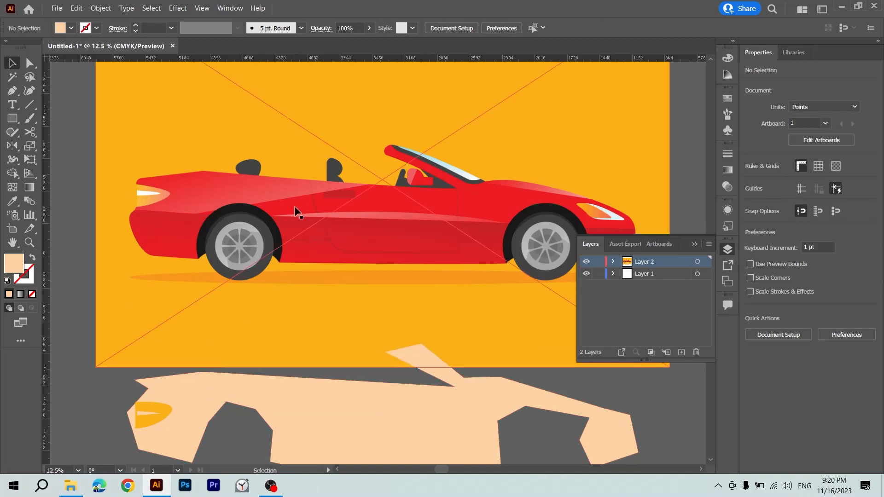
Trace the lower edge of the light upper rear body panel with the Pen tool and close the shape loosely above the car.
key("p")
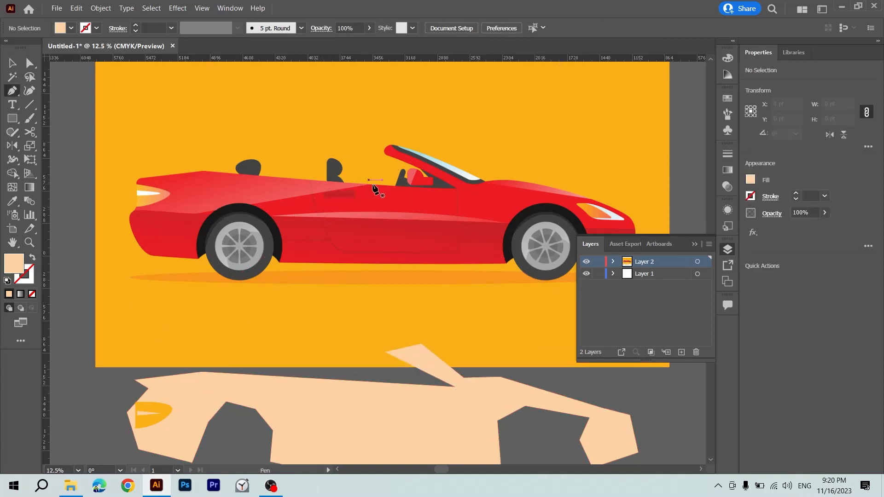
left_click(369, 185)
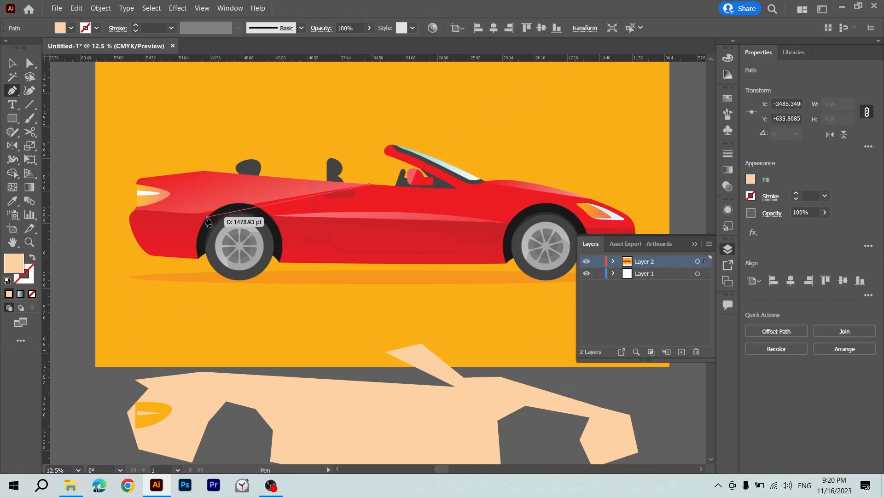
left_click(128, 210)
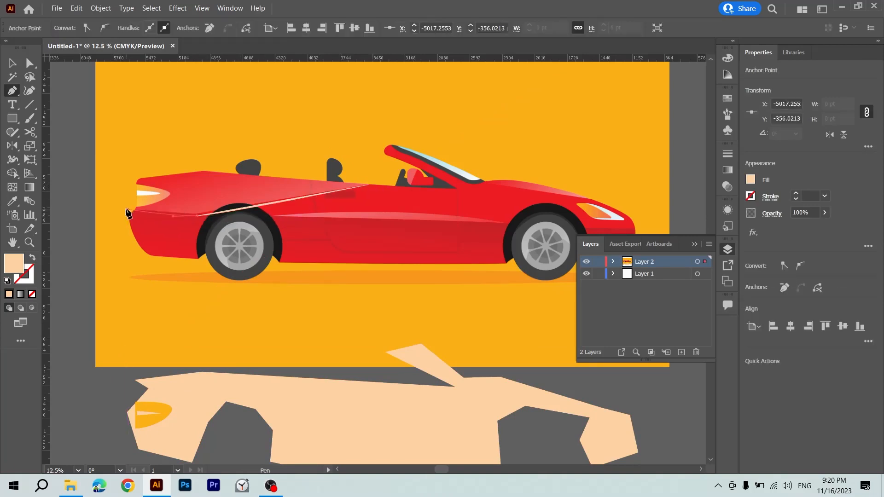
left_click(130, 157)
left_click(341, 141)
left_click(369, 185)
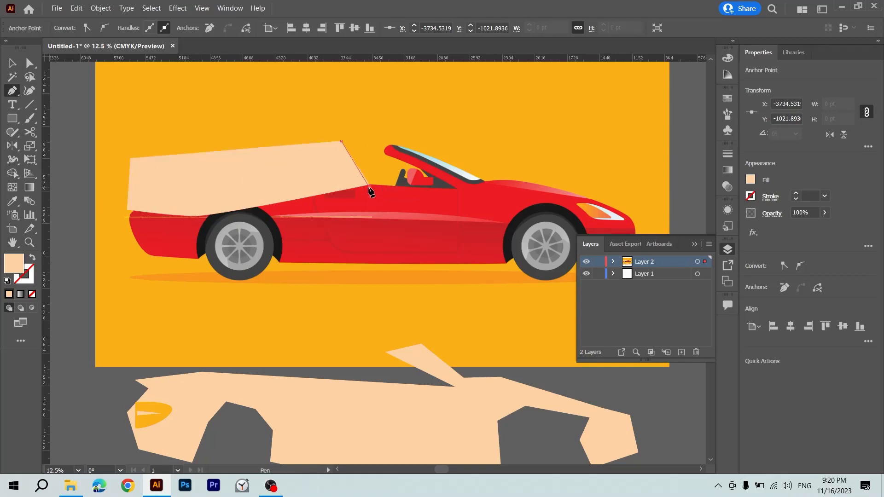
key("v")
key("p")
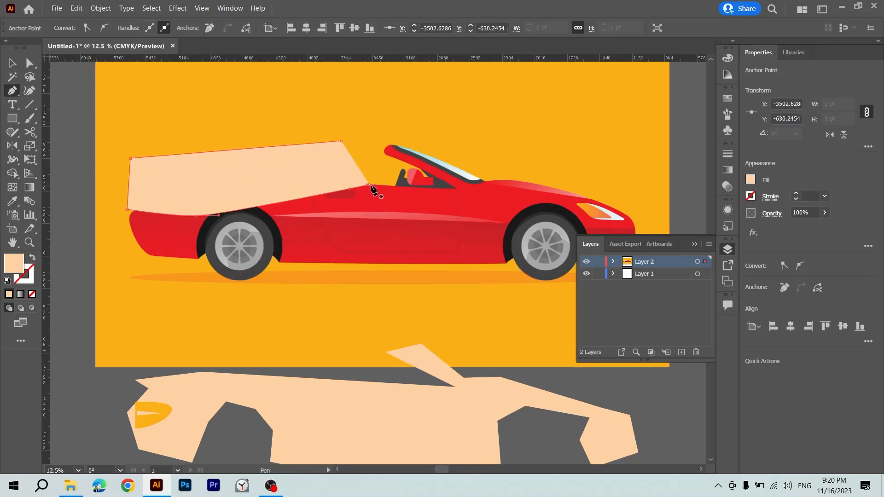
left_click(370, 186)
left_click(369, 184)
Move the rear panel shape onto the traced body and remove the parts outside the body outline with the Shape Builder.
key("v")
left_click_drag(319, 176, 320, 389)
key("ctrl+a")
key("shift+m")
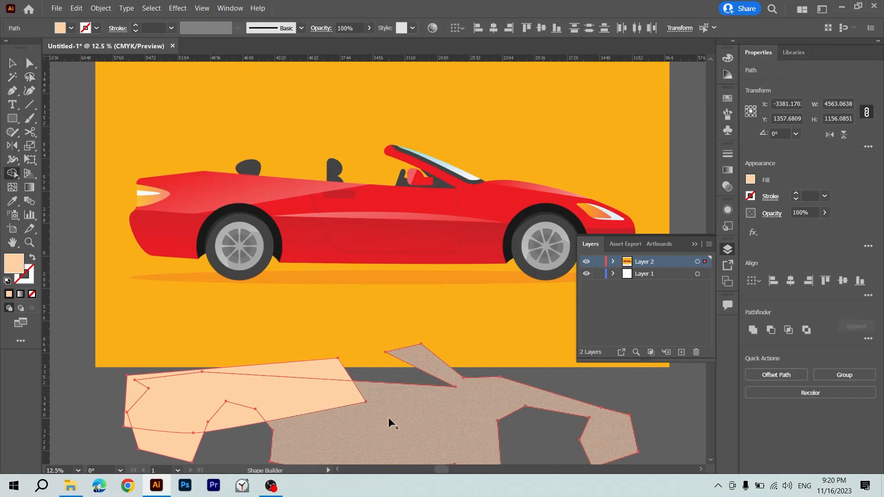
left_click_drag(129, 388, 240, 371)
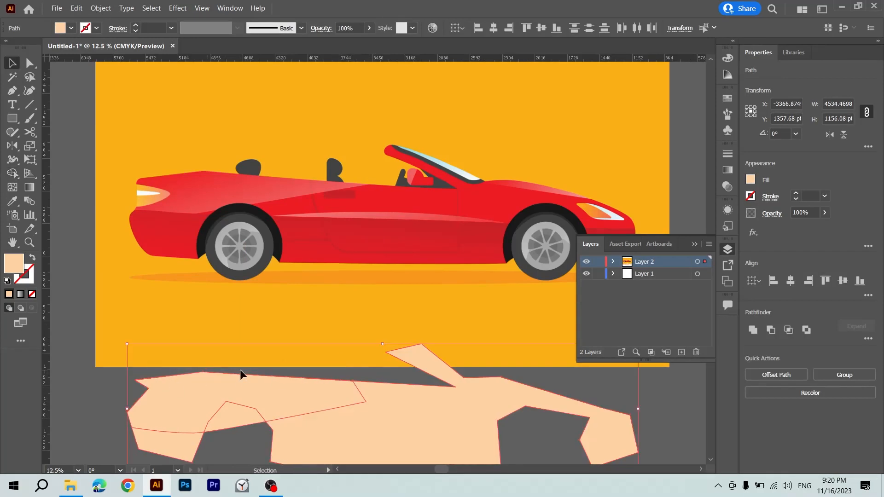
key("v")
Fill the trimmed upper rear panel with a darker peach colour.
left_click(104, 388)
left_click_drag(103, 389, 170, 395)
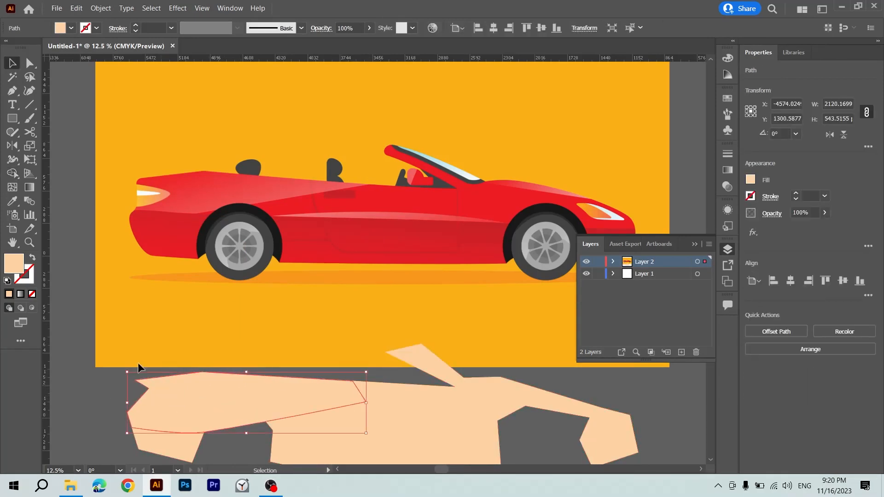
double_click(14, 263)
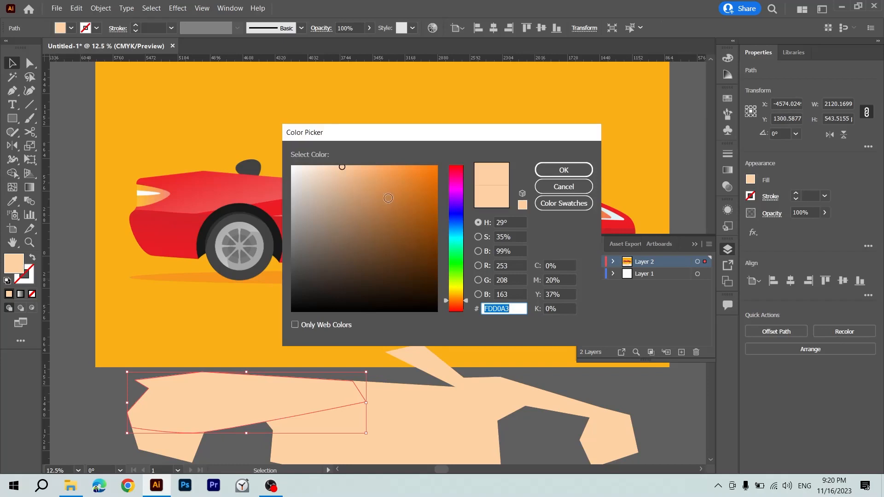
left_click(361, 172)
key("Return")
scroll(408, 315, "down", 3)
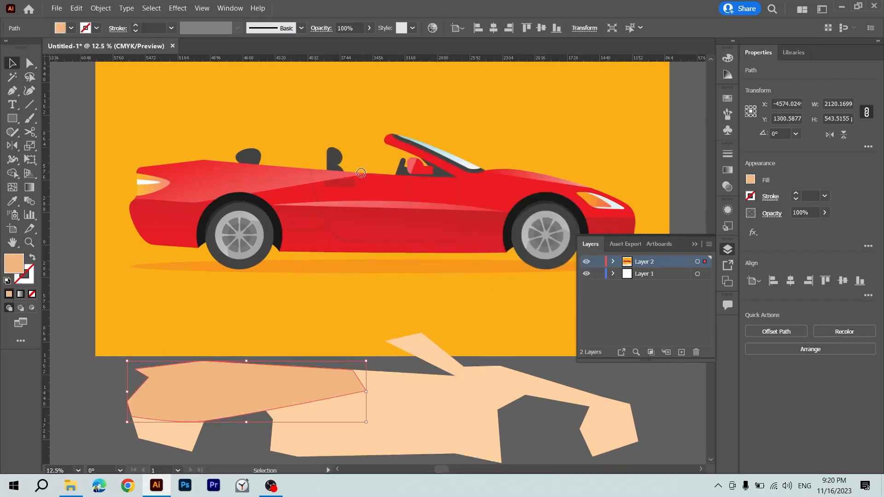
left_click(326, 415)
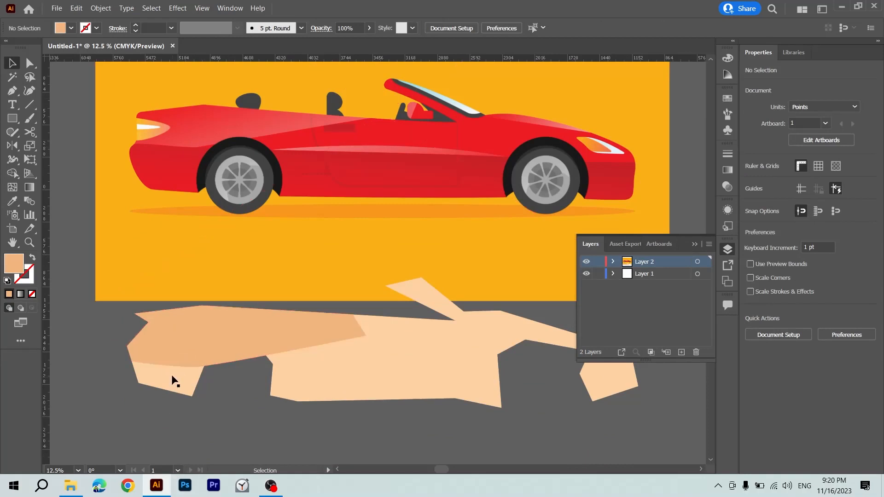
Trace the thin highlight strip along the car's side between the wheels and move it onto the traced body.
left_click(193, 344)
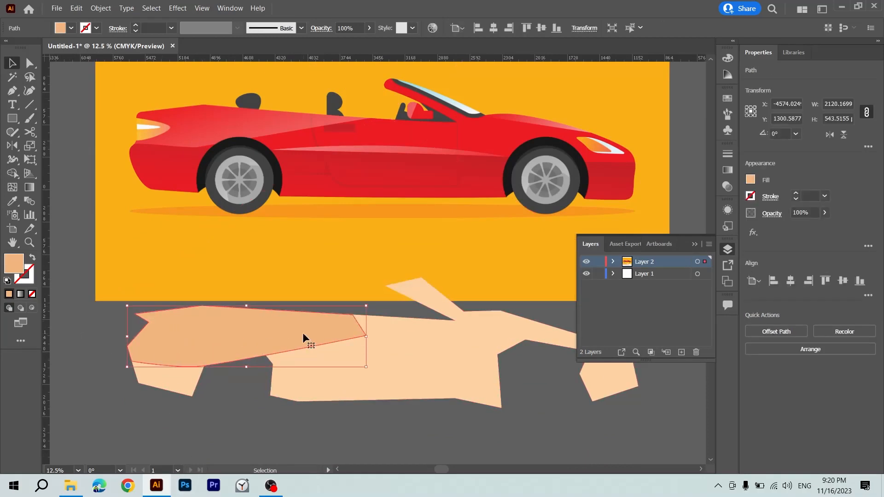
scroll(303, 333, "up", 2)
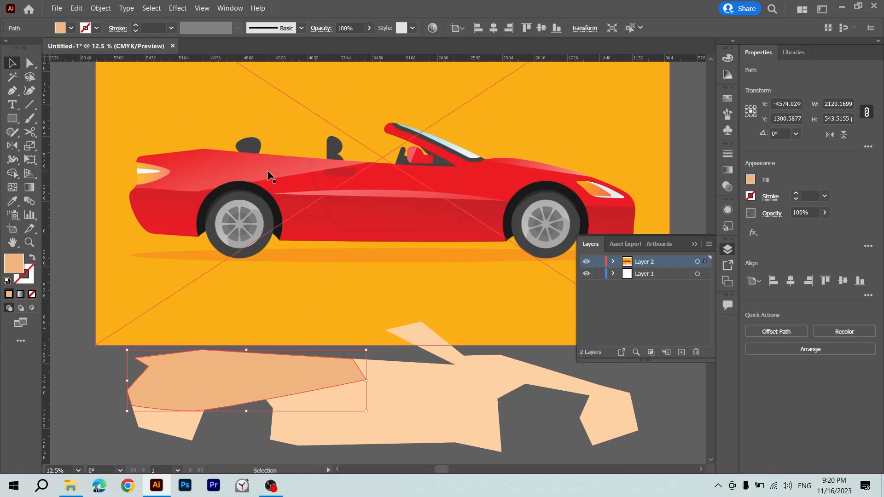
key("p")
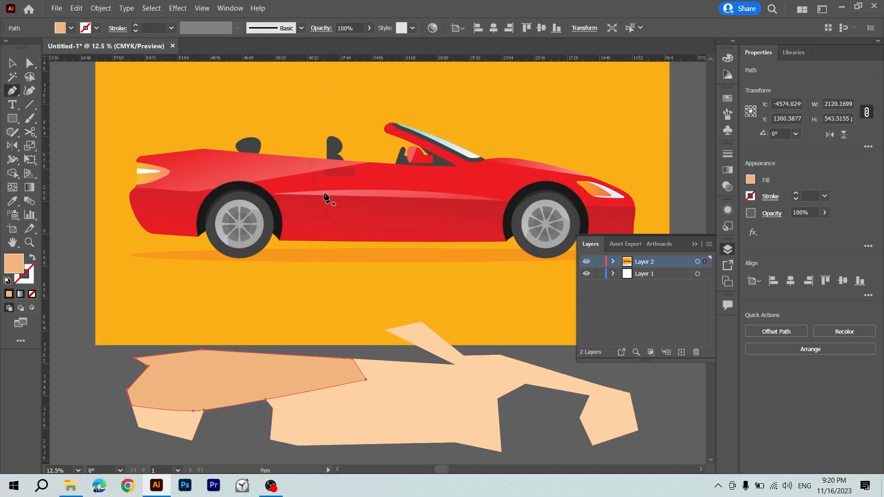
left_click_drag(433, 190, 507, 201)
left_click(508, 201)
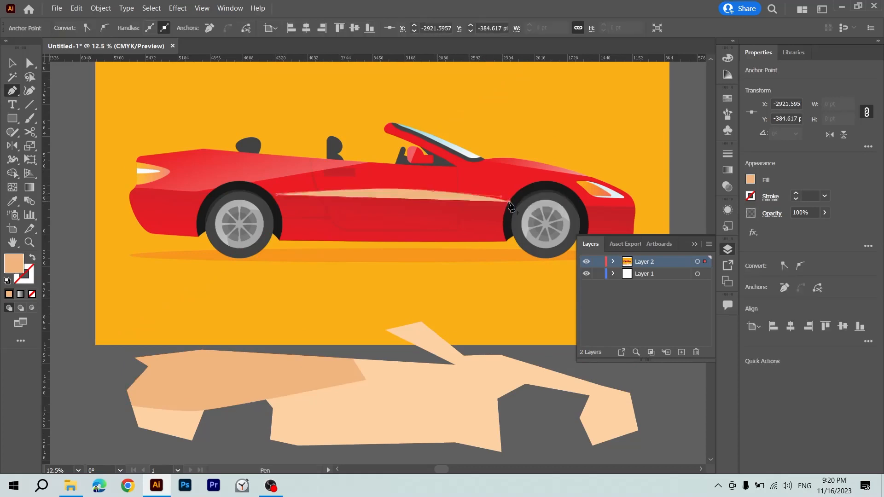
left_click(271, 197)
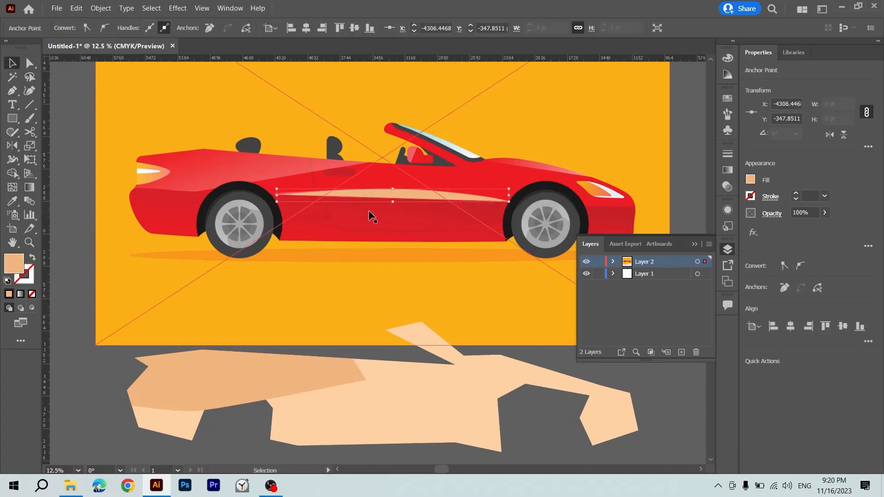
key("v")
left_click_drag(397, 197, 393, 390)
Deselect the strip, collapse the Layers panel and show the canvas in full-screen mode with all panels hidden.
scroll(394, 392, "right", 3)
scroll(394, 392, "right", 3)
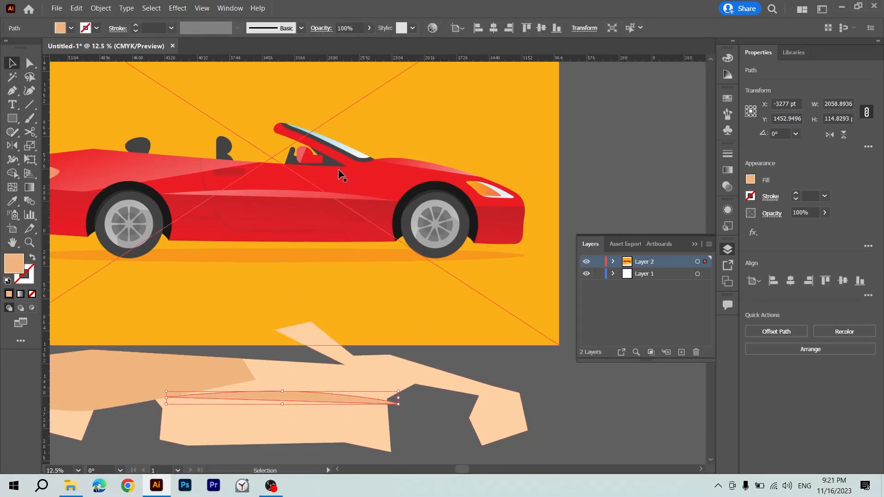
key("ctrl+minus")
left_click(442, 314)
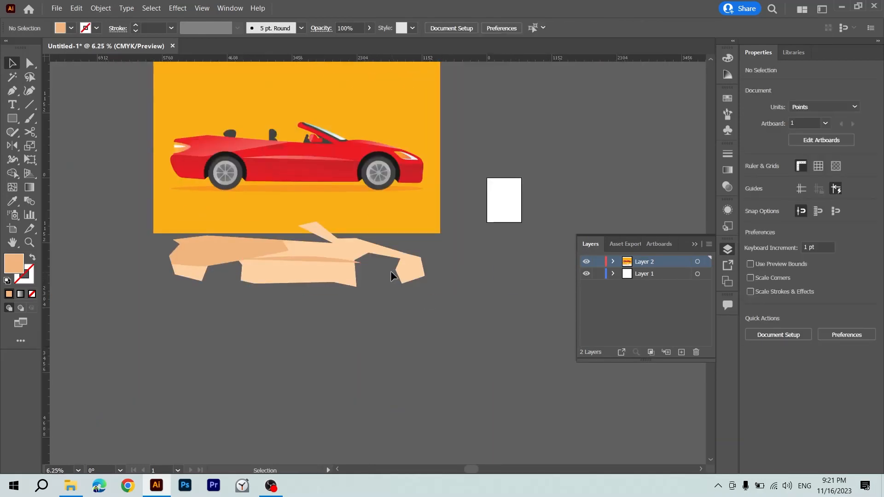
key("ctrl+minus")
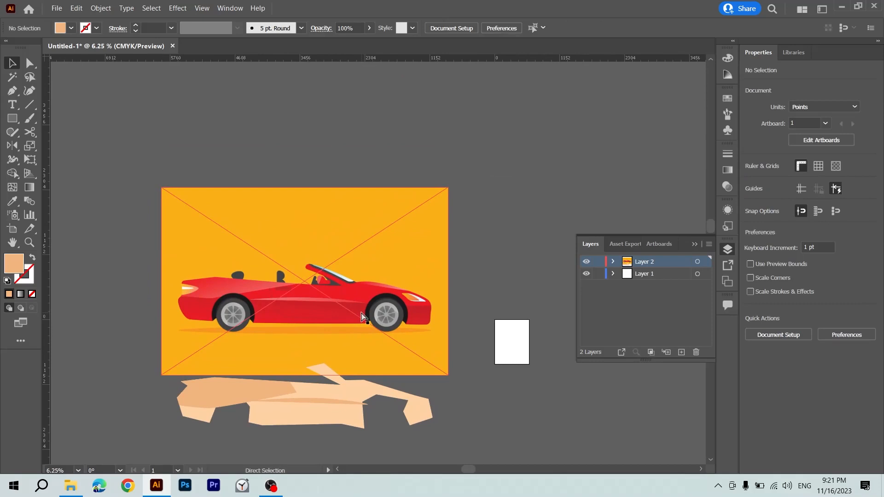
key("ctrl+plus")
key("ctrl+plus")
key("ctrl+plus")
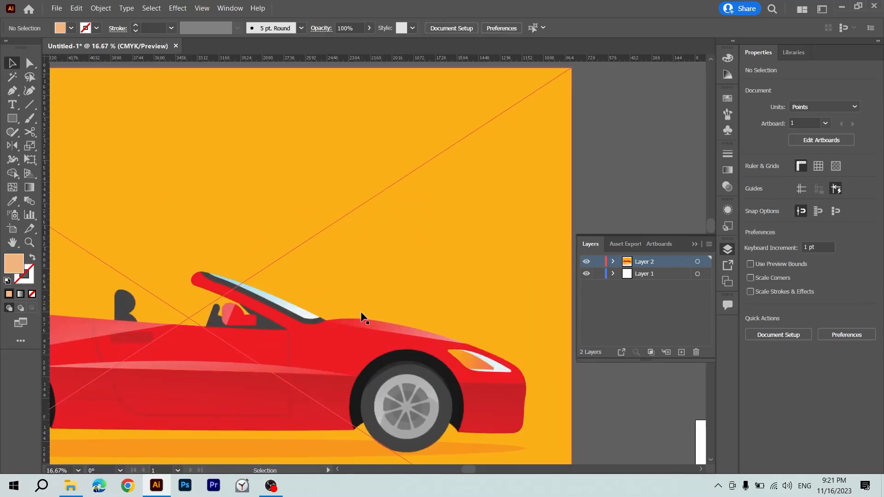
left_click(698, 243)
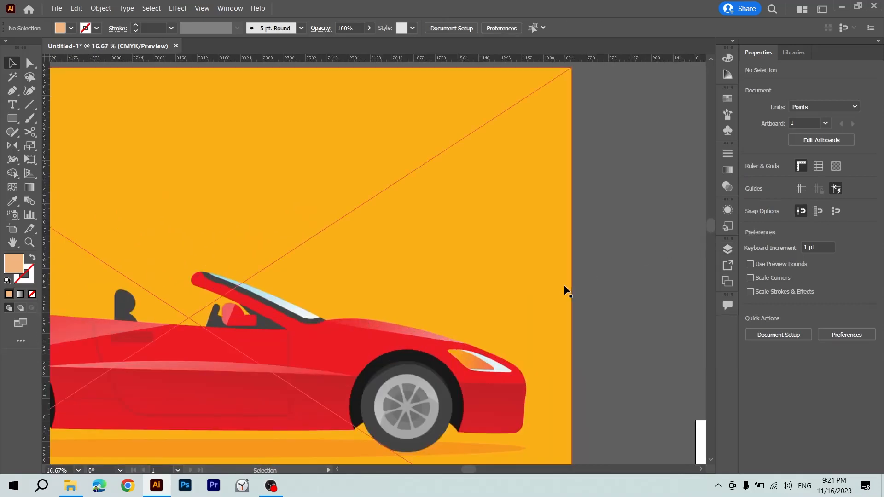
key("Tab")
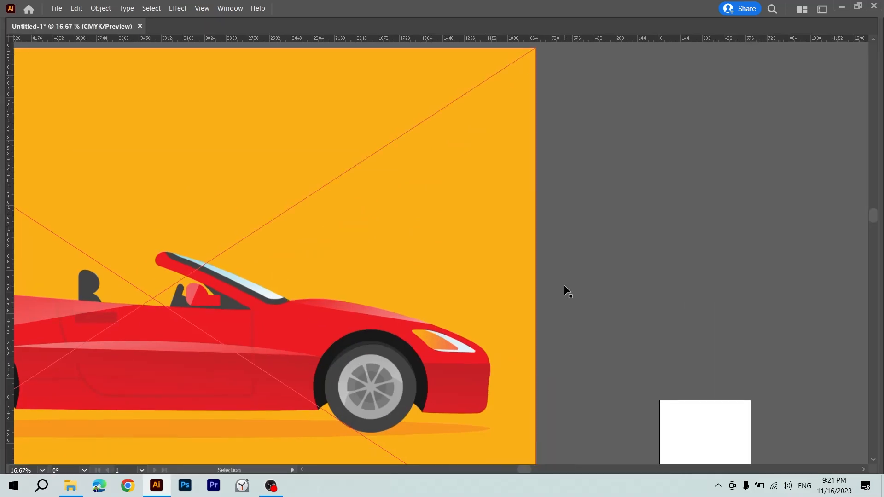
key("f")
Examine the picture's rear wheel and its spokes at close range.
key("ctrl+0")
key("ctrl+plus")
key("ctrl+plus")
key("ctrl+plus")
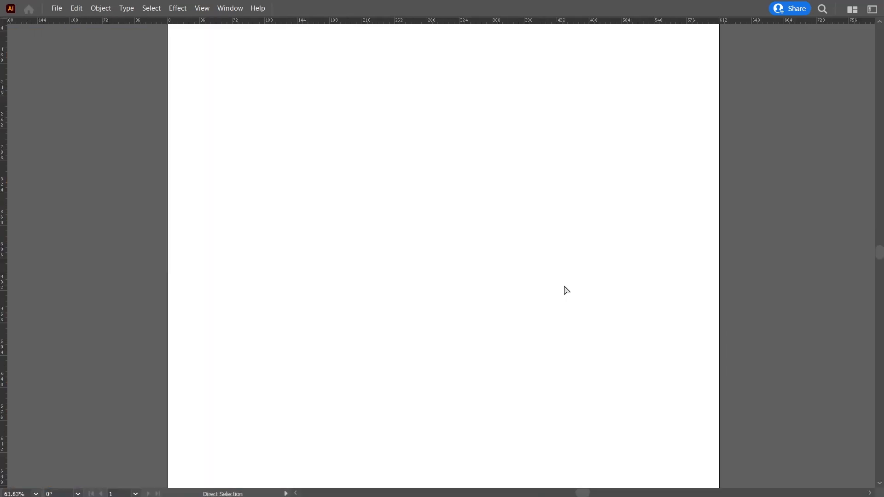
key("ctrl+minus")
key("ctrl+minus")
key("ctrl+minus")
key("ctrl+minus")
left_click(55, 238)
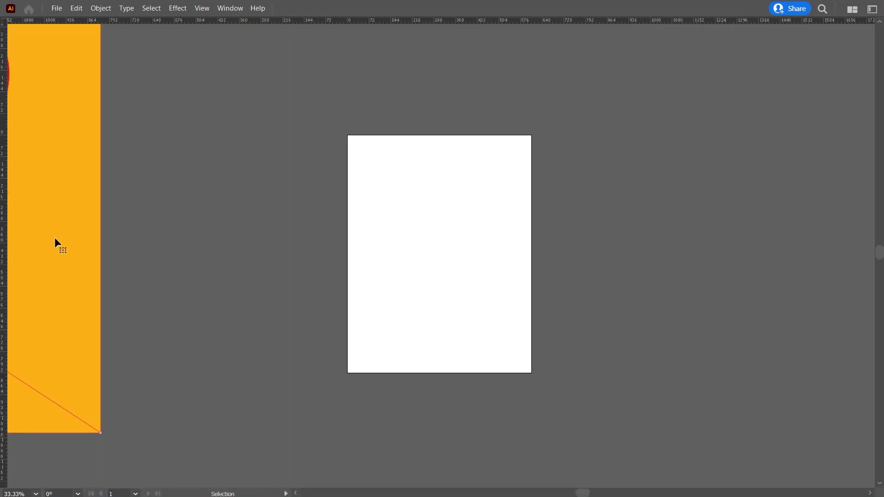
key("ctrl+plus")
key("ctrl+minus")
key("ctrl+minus")
key("ctrl+minus")
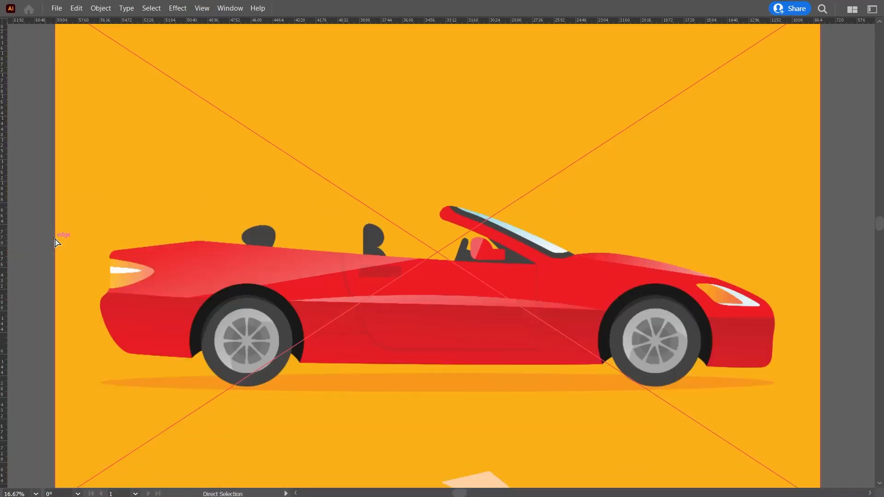
left_click(18, 229)
key("z")
left_click_drag(243, 336, 286, 317)
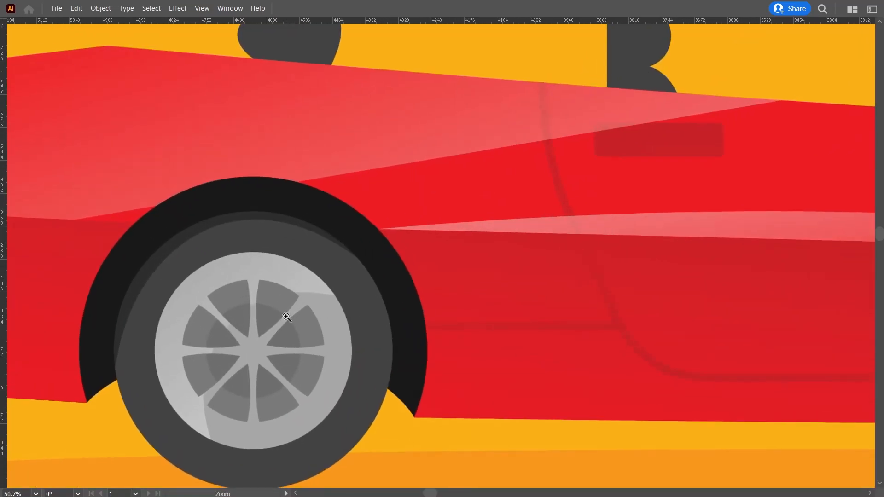
Trace the dark wedge between two spokes at the upper part of the rear wheel with the Pen tool.
key("p")
left_click(260, 281)
left_click_drag(260, 337, 270, 346)
left_click(260, 337)
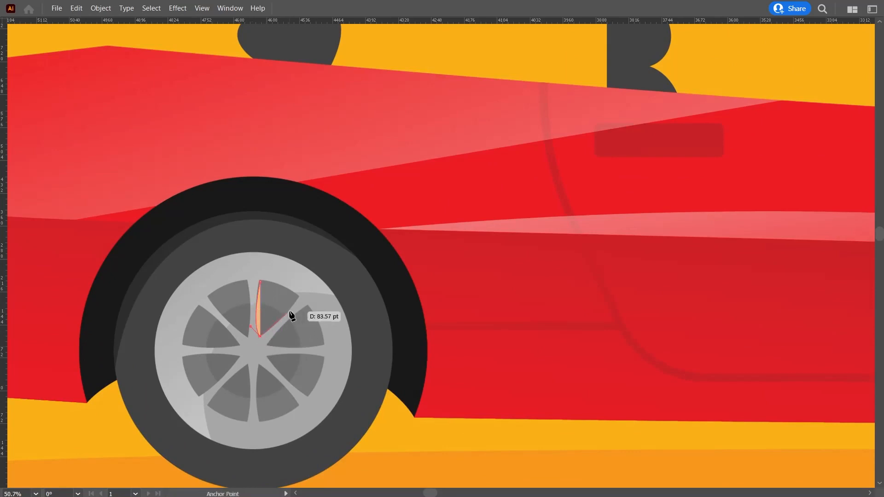
left_click_drag(298, 297, 236, 284)
left_click(298, 297)
key("v")
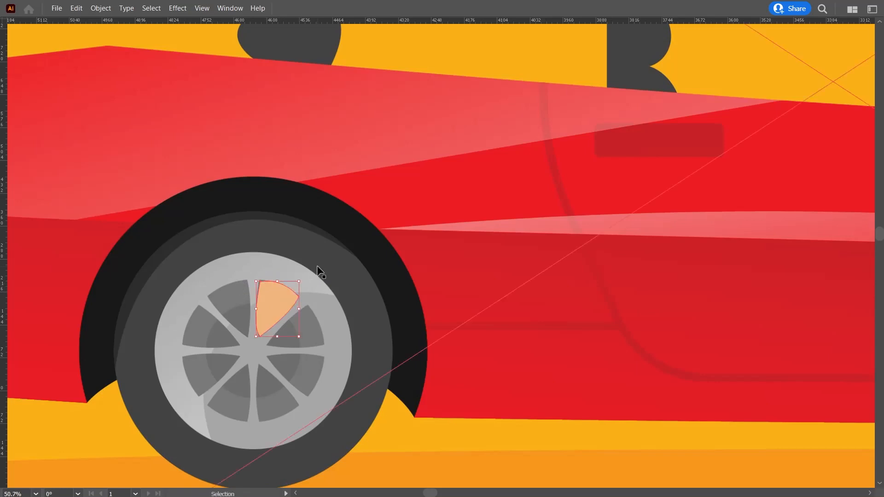
Bring back the hidden panels and leave the full-screen view with the rear wheel in sight.
scroll(317, 271, "down", 2)
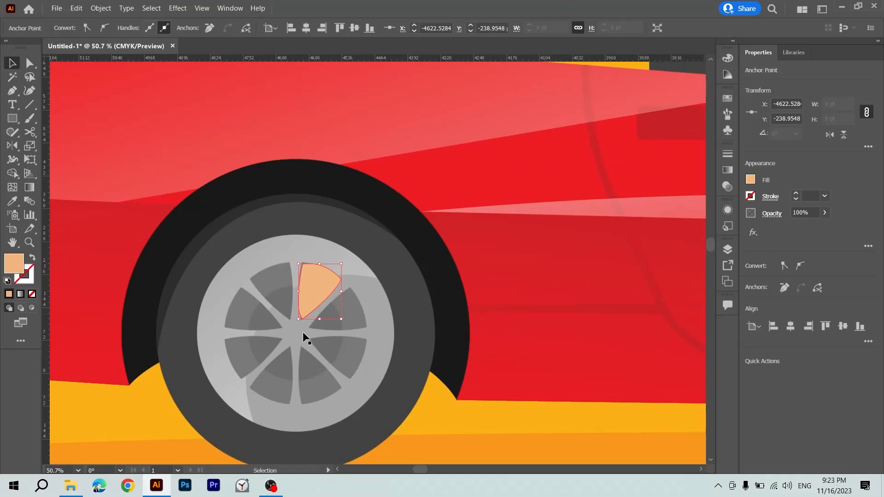
key("Tab")
key("r")
key("Tab")
key("ctrl+r")
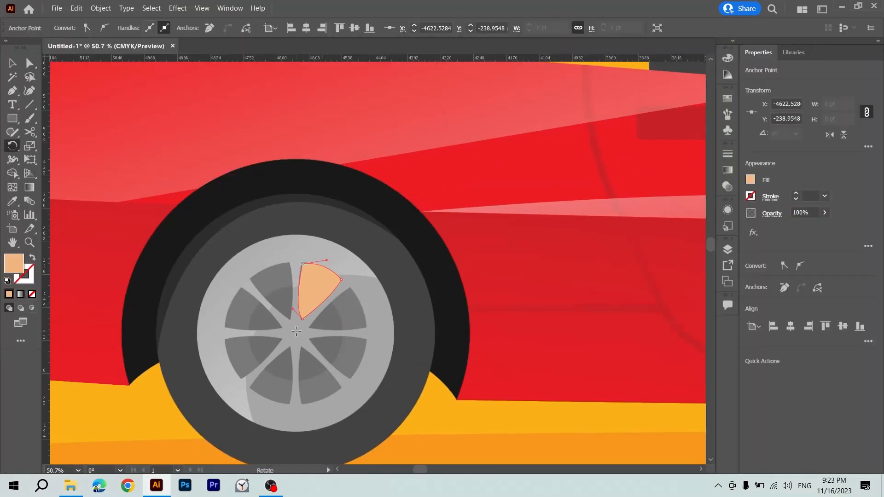
Try to rotate the traced wedge around the centre of the rear wheel.
left_click_drag(316, 300, 342, 335)
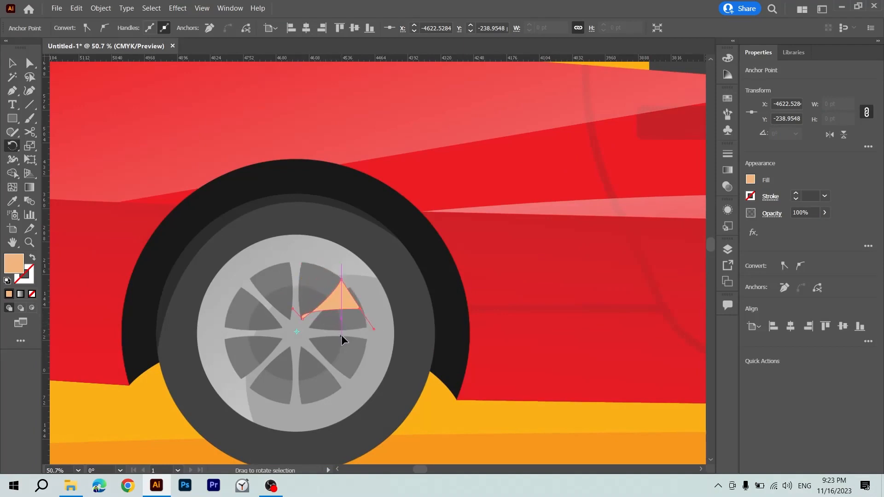
key("z")
key("ctrl+z")
key("v")
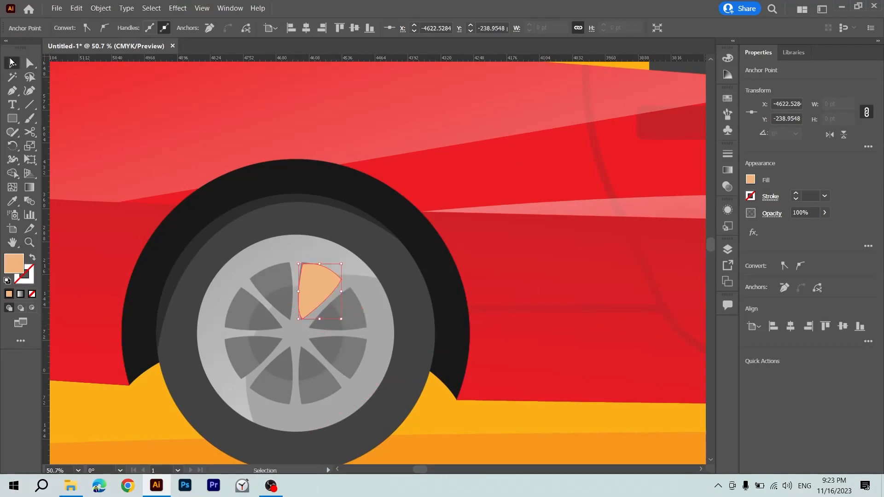
key("r")
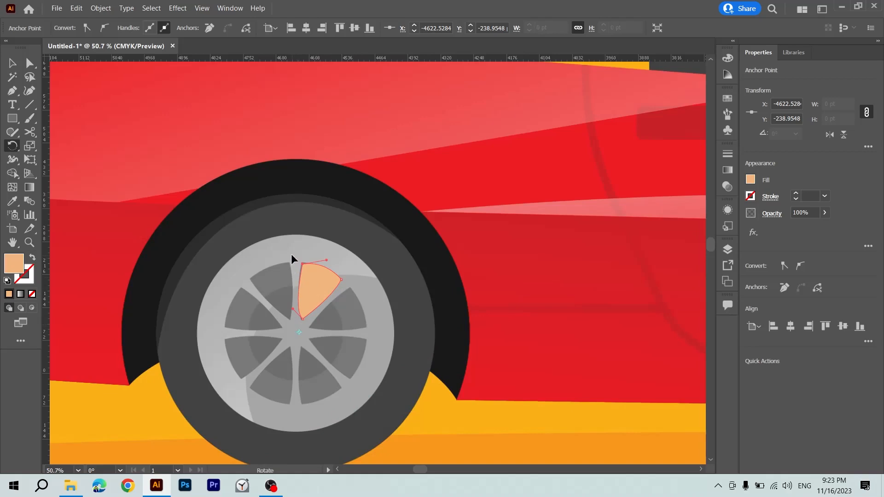
left_click_drag(292, 256, 324, 288)
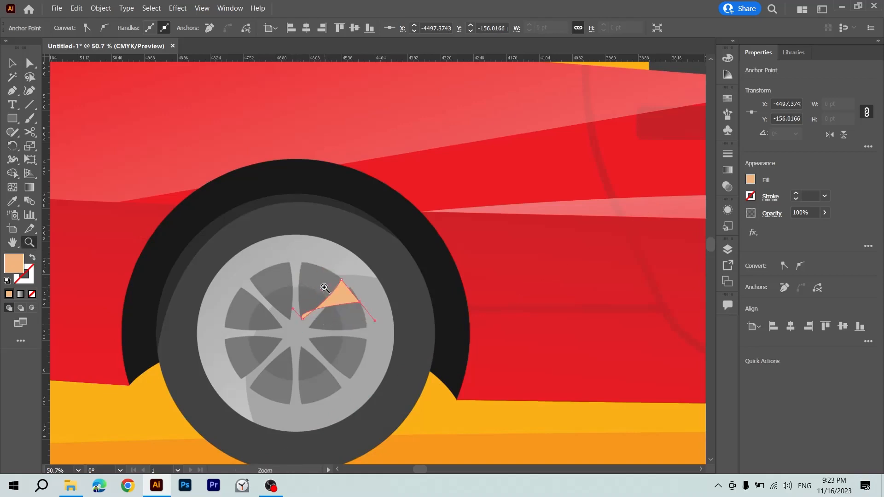
key("ctrl+z")
key("v")
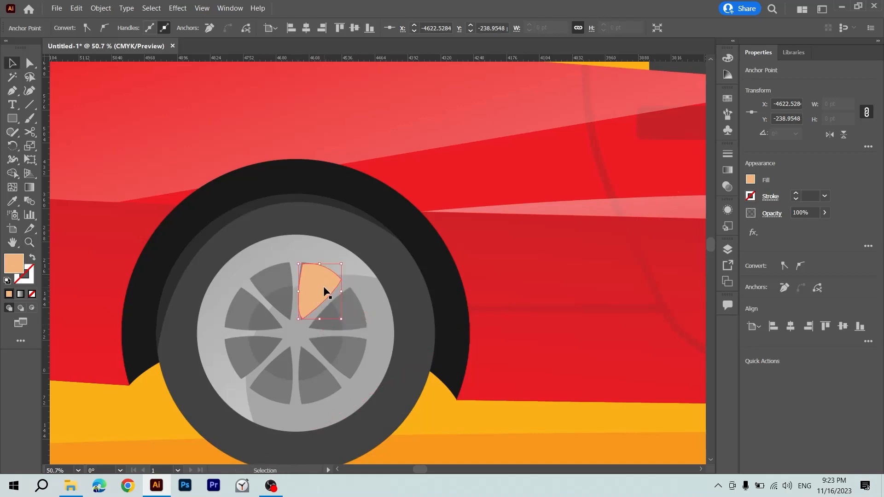
Select the whole traced wedge path on the rear wheel instead of only its single anchor point.
left_click(231, 239)
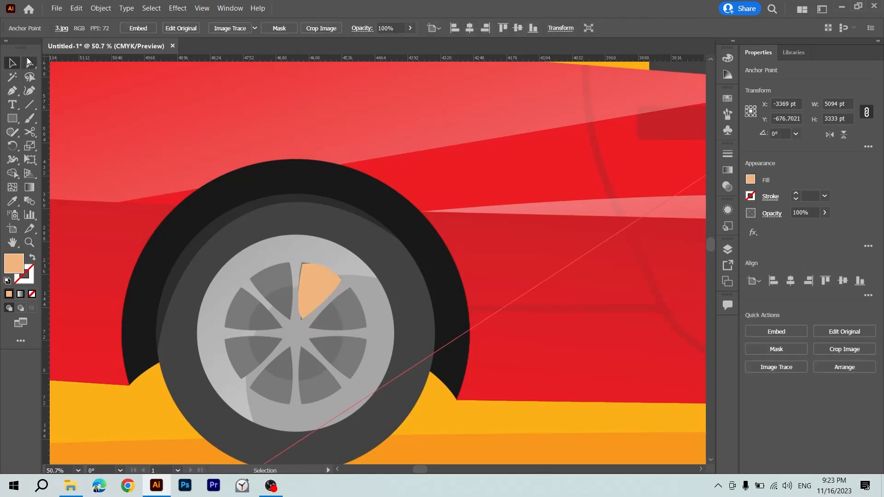
left_click(13, 64)
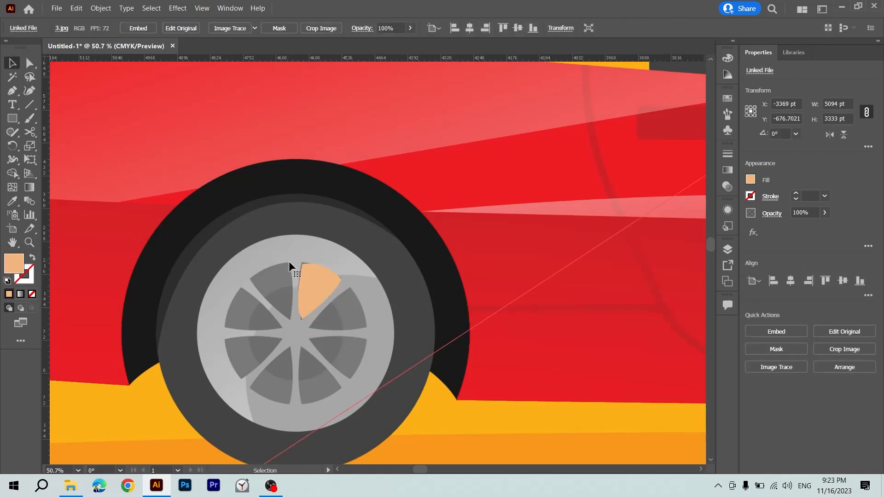
left_click(310, 280)
key("a")
key("ctrl+equal")
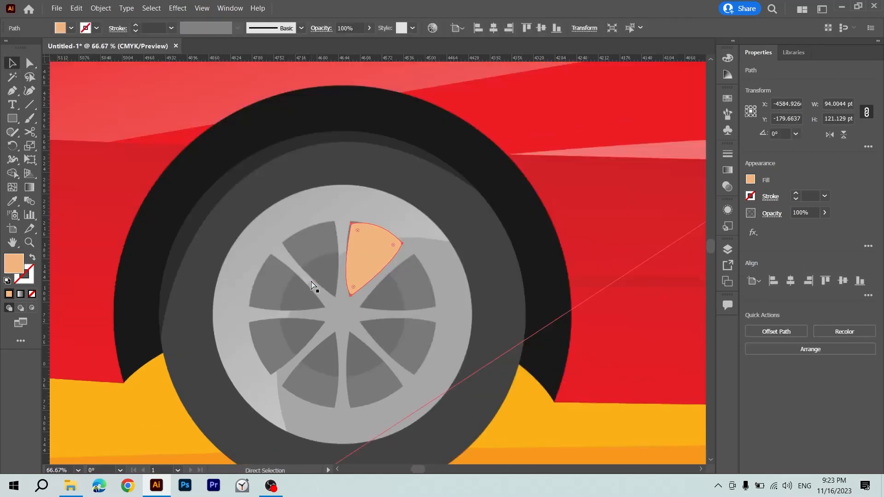
key("ctrl+equal")
key("ctrl+equal")
key("ctrl+equal")
key("p")
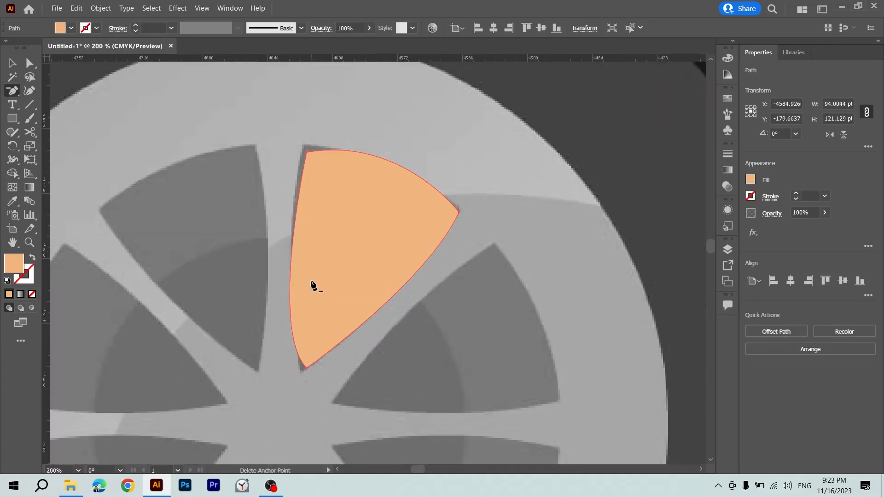
key("ctrl+minus")
key("ctrl+minus")
key("ctrl+minus")
key("ctrl+minus")
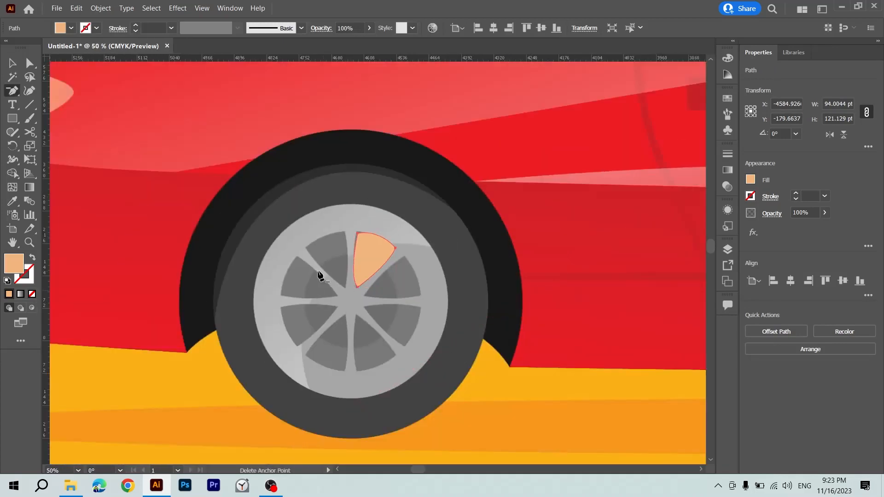
Rotate a copy of the wedge about 46° clockwise around the rear wheel's centre and repeat it for the remaining gaps between the spokes.
key("r")
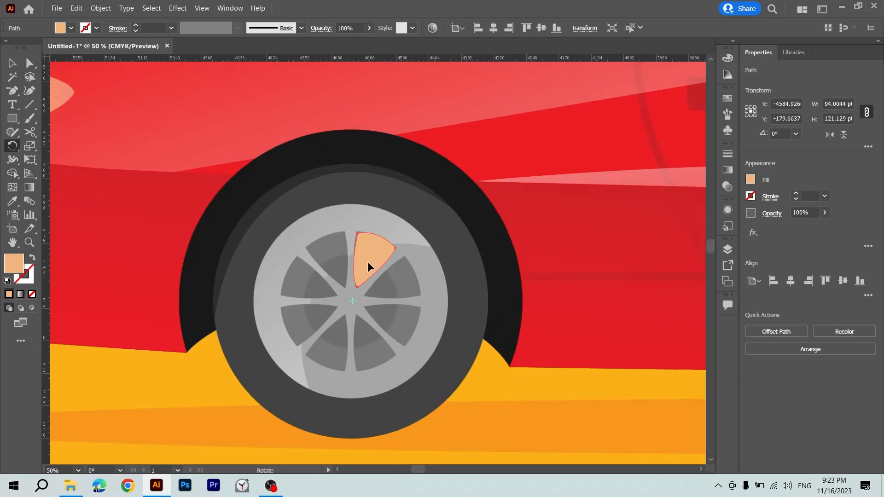
left_click_drag(367, 262, 387, 289)
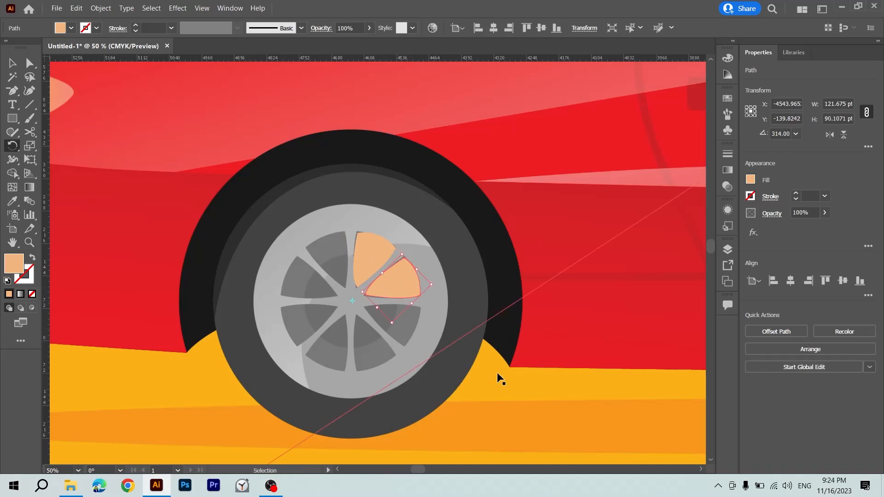
key("ctrl+d")
key("ctrl+d")
key("ctrl+d")
key("ctrl+d")
key("ctrl+d")
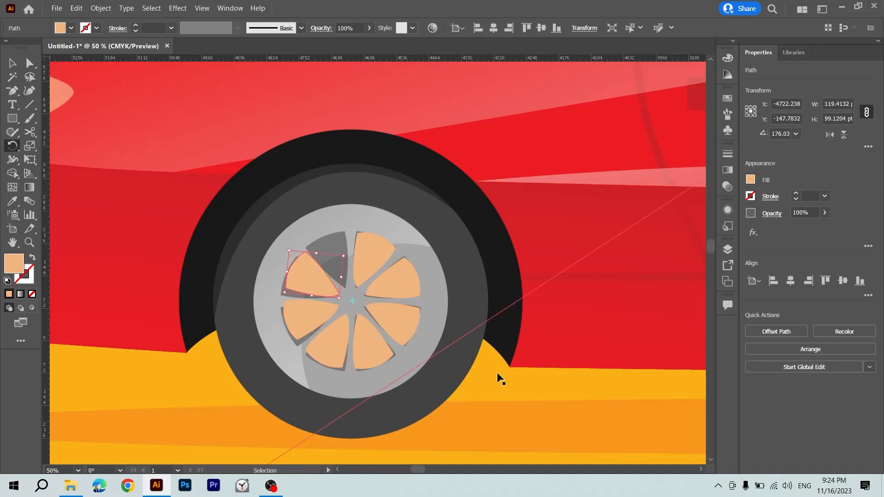
Delete the poorly fitting last wedge copy that overlaps the original at the upper part of the rear wheel.
key("v")
left_click(497, 373)
key("ctrl+minus")
key("ctrl+minus")
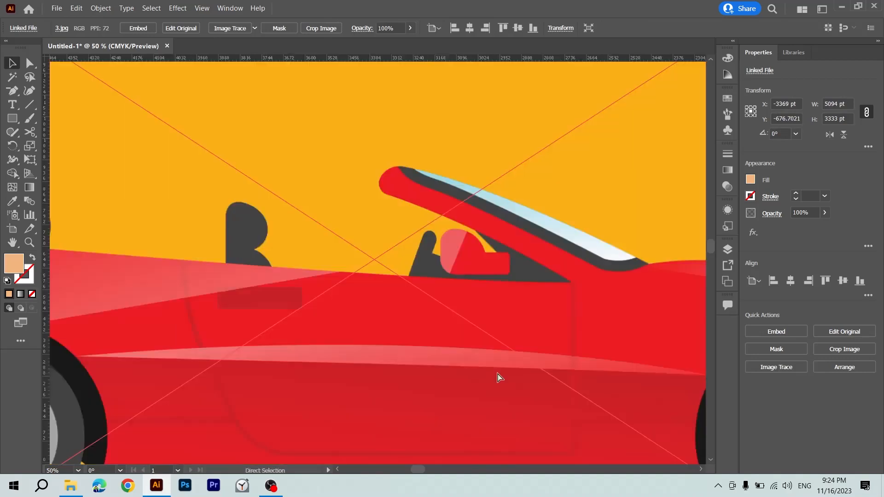
key("ctrl+plus")
key("minus")
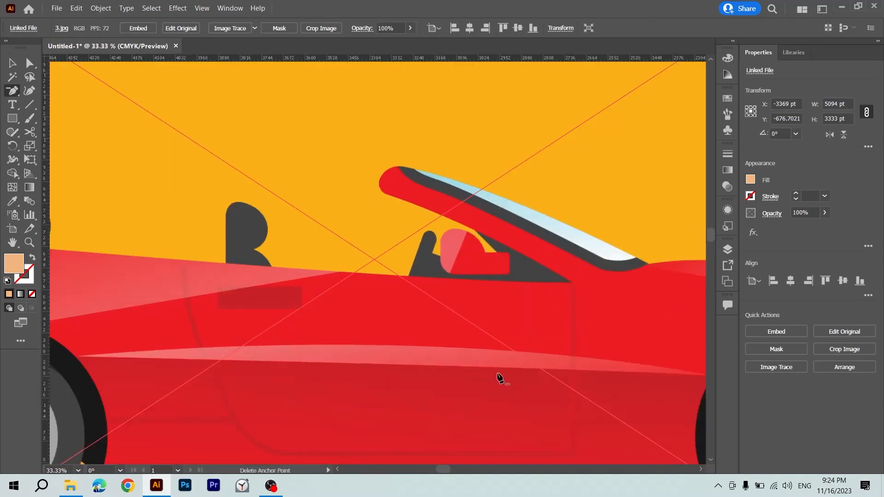
key("v")
scroll(496, 372, "left", 3)
scroll(280, 355, "down", 3)
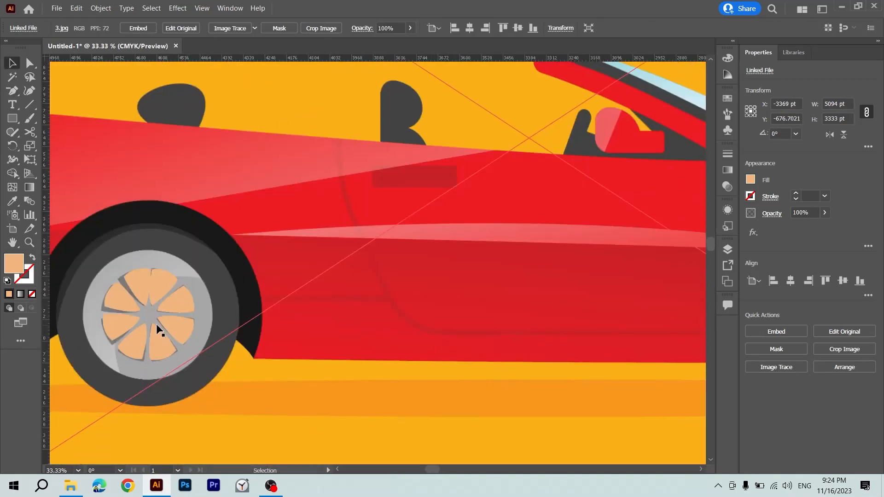
left_click(134, 282)
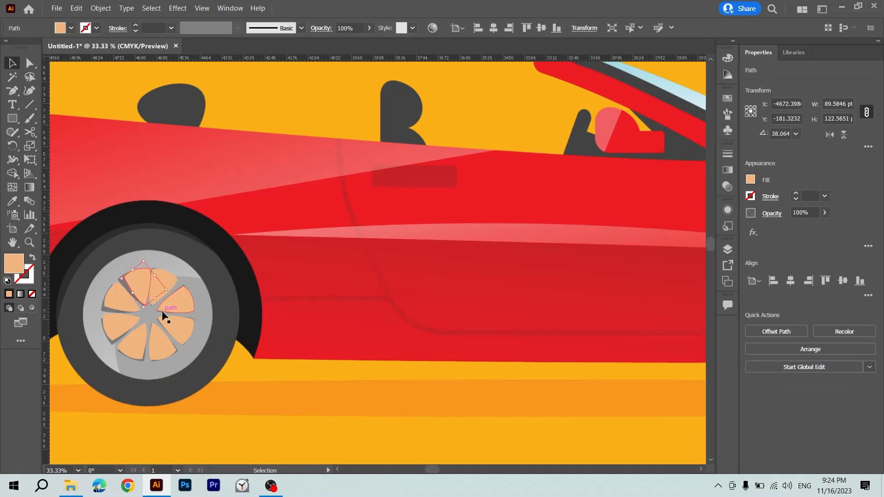
key("Delete")
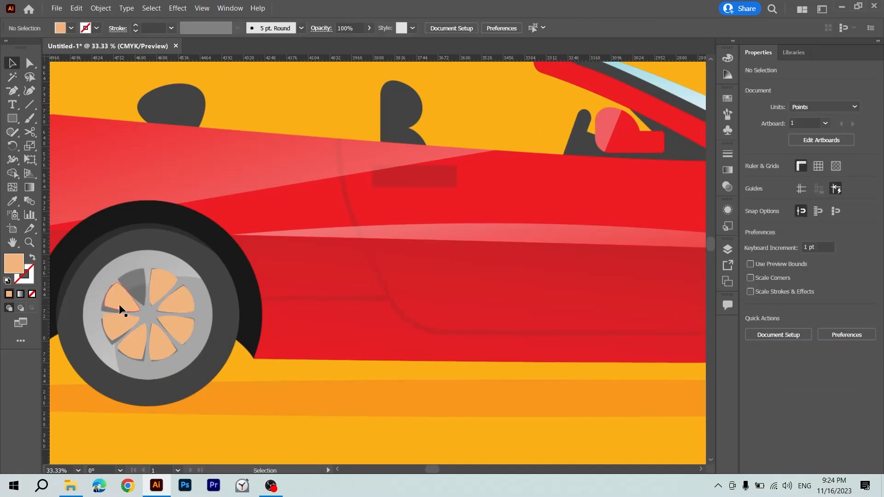
Nudge the misaligned wedge copies to fit the gaps between the rear wheel's spokes and select the original wedge.
left_click_drag(120, 304, 156, 344)
left_click(175, 324)
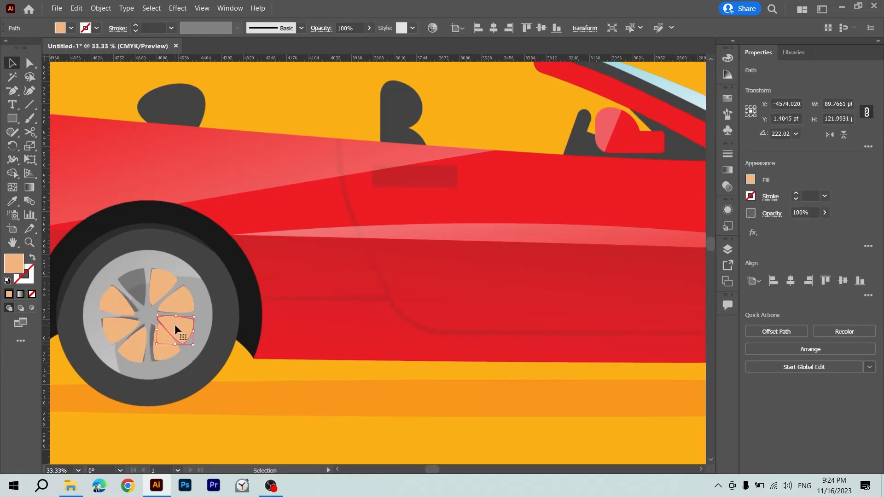
left_click(158, 288)
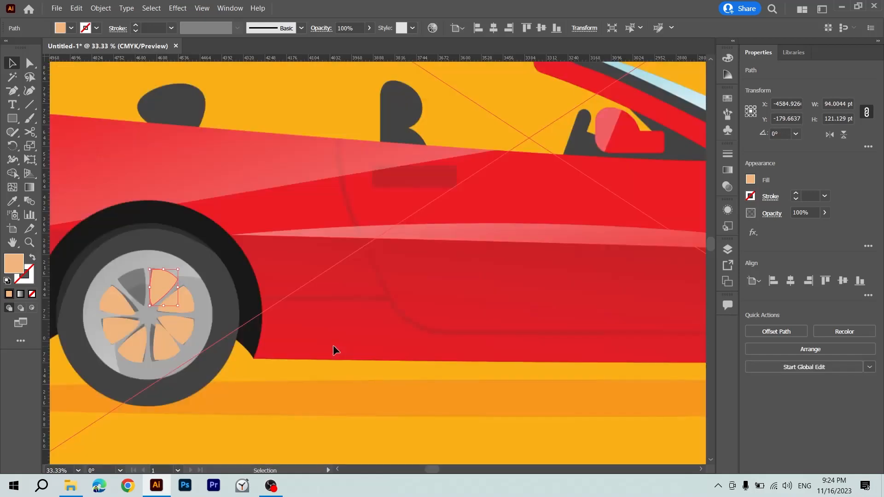
key("p")
key("ctrl+minus")
key("ctrl+minus")
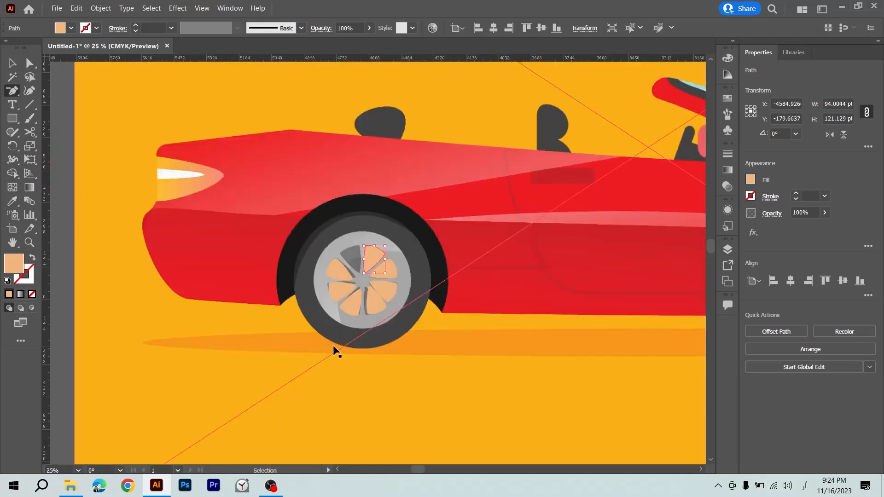
key("ctrl+minus")
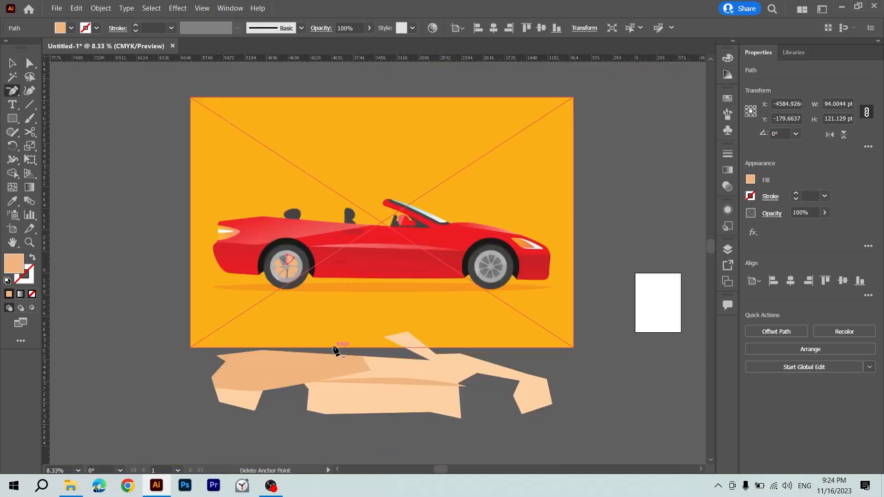